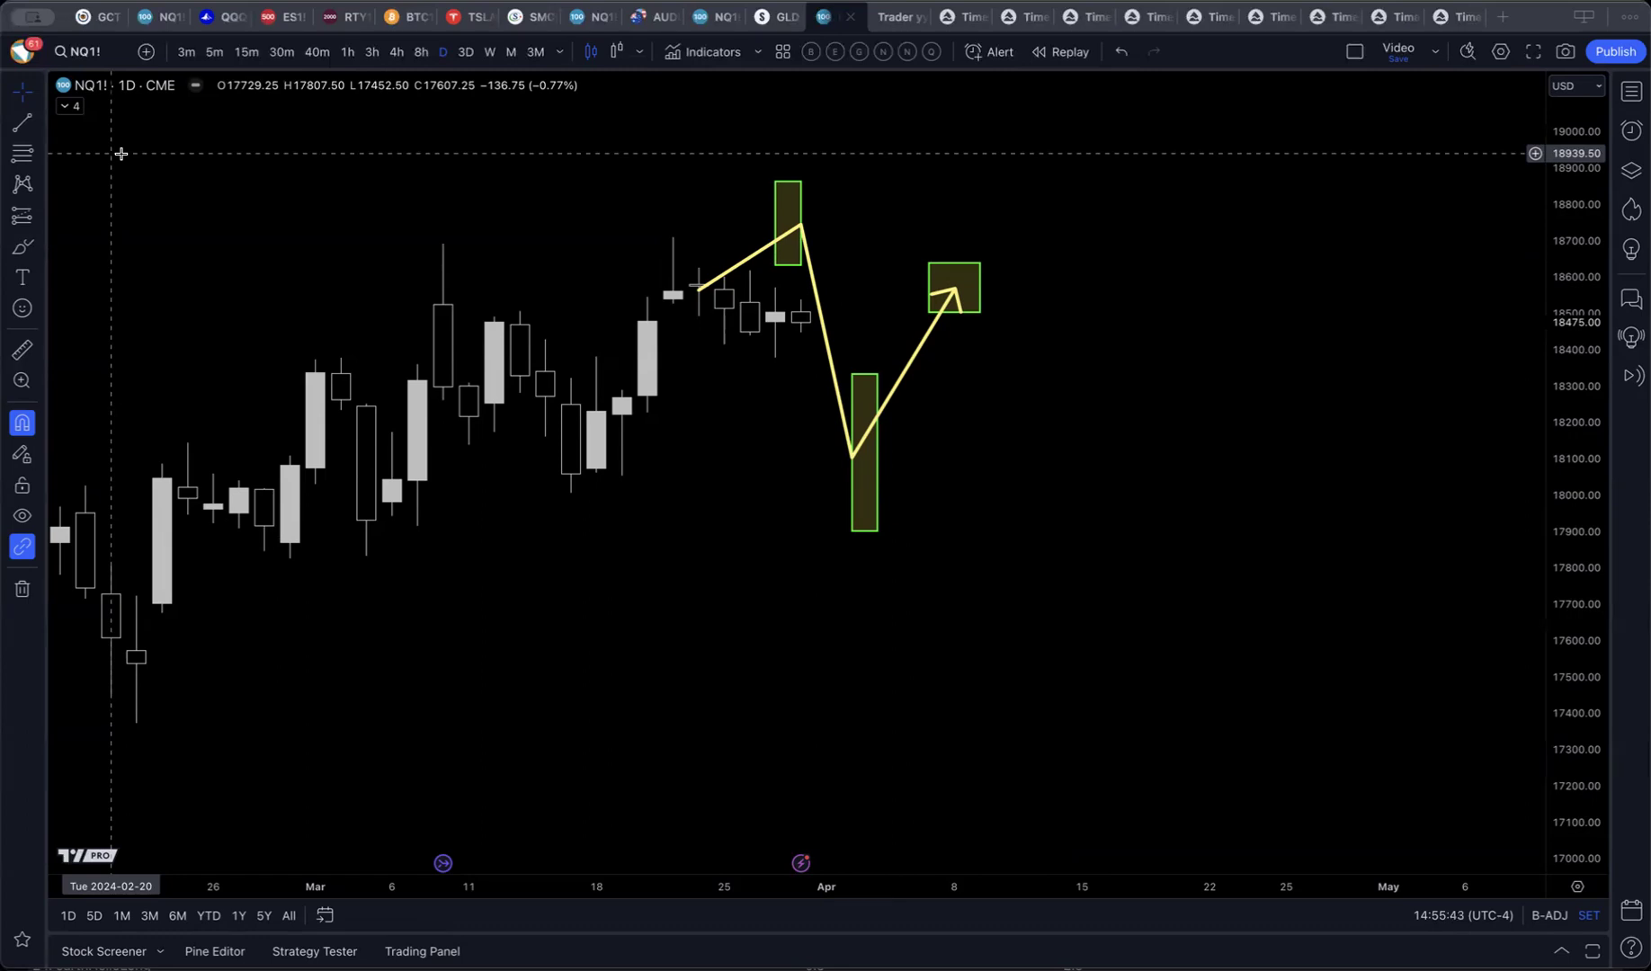
Step: Switch to Time Trades and show the QQQ price chart with its probability panes
key("super+Tab")
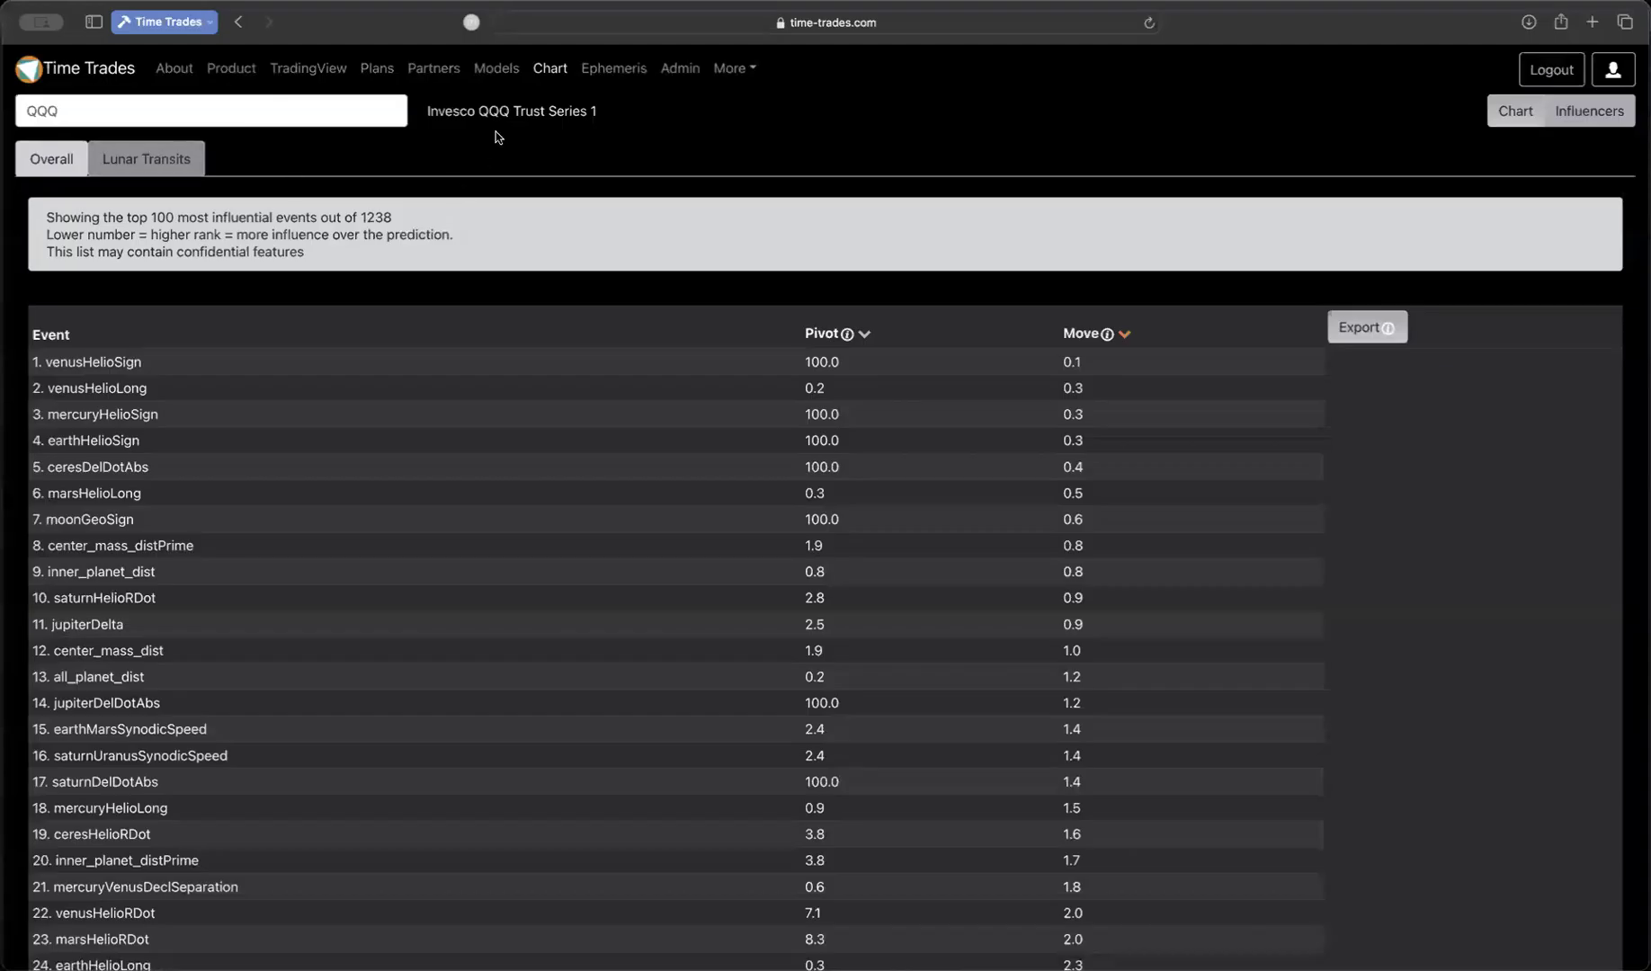
left_click(549, 69)
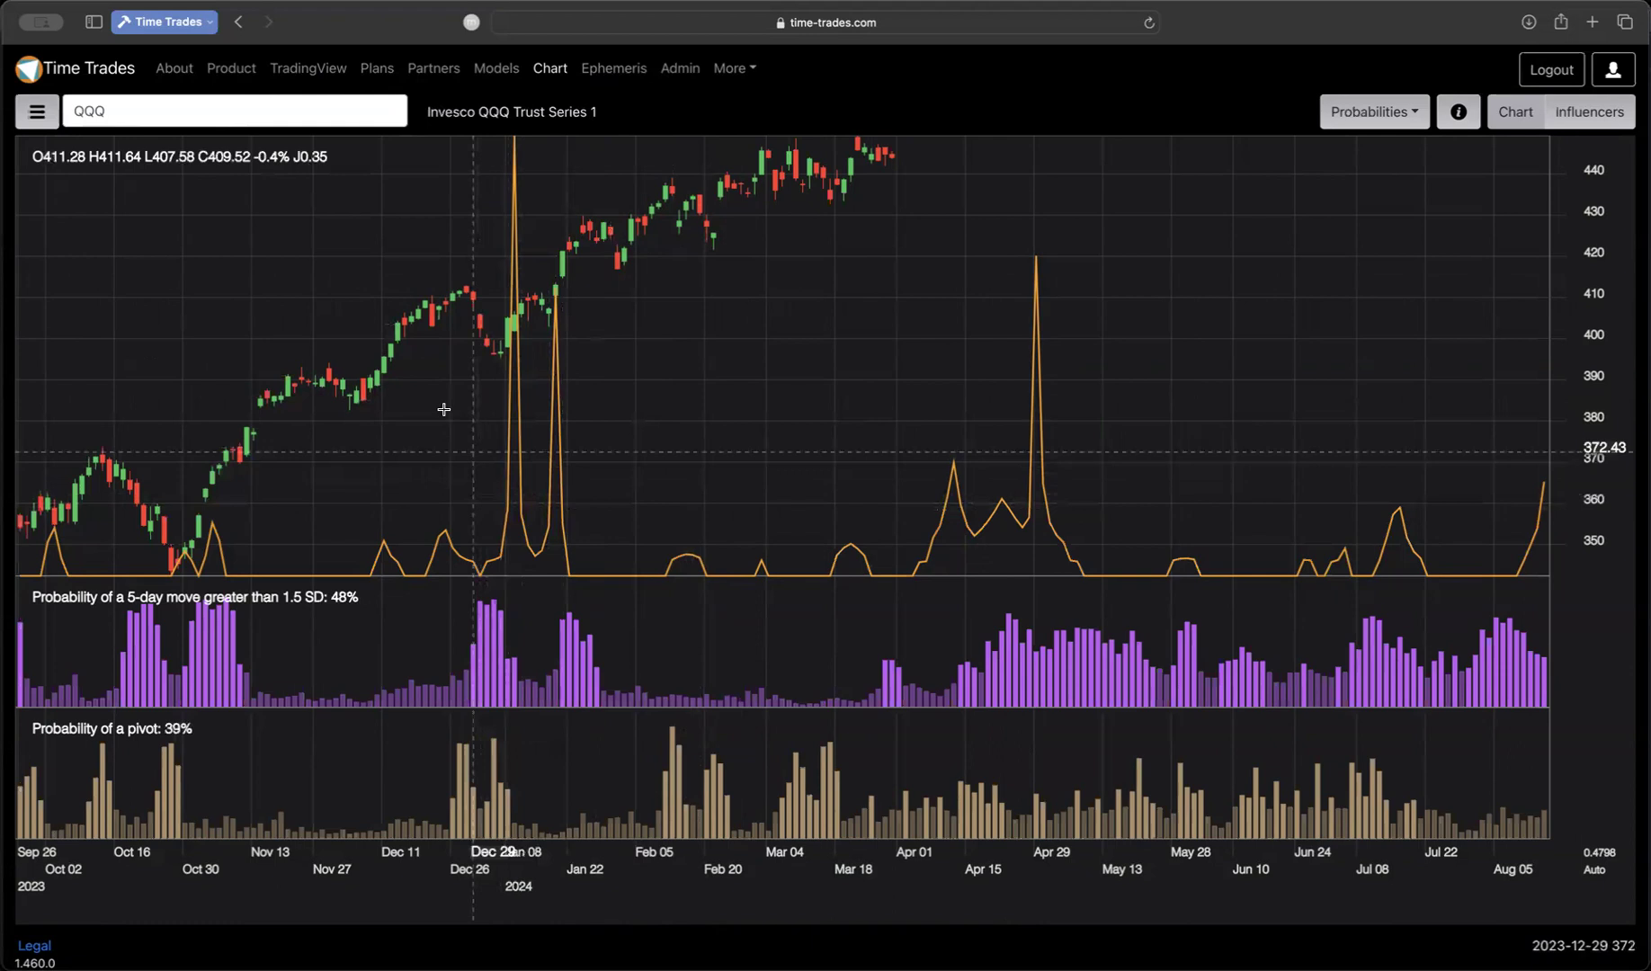
left_click(29, 111)
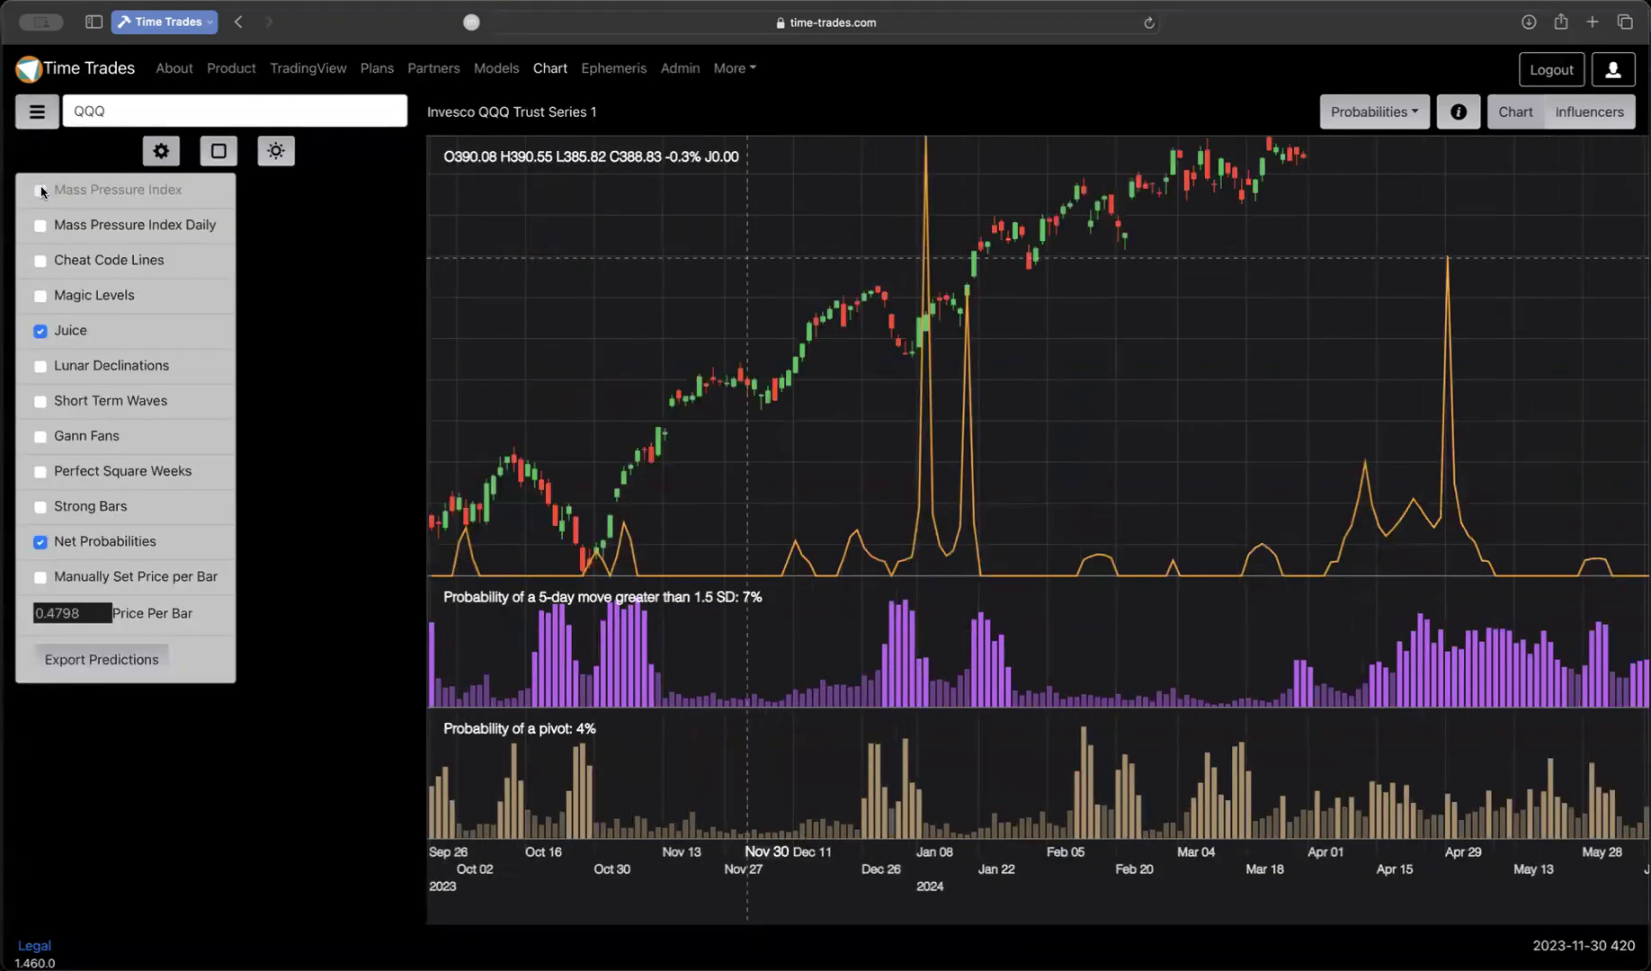
left_click(36, 112)
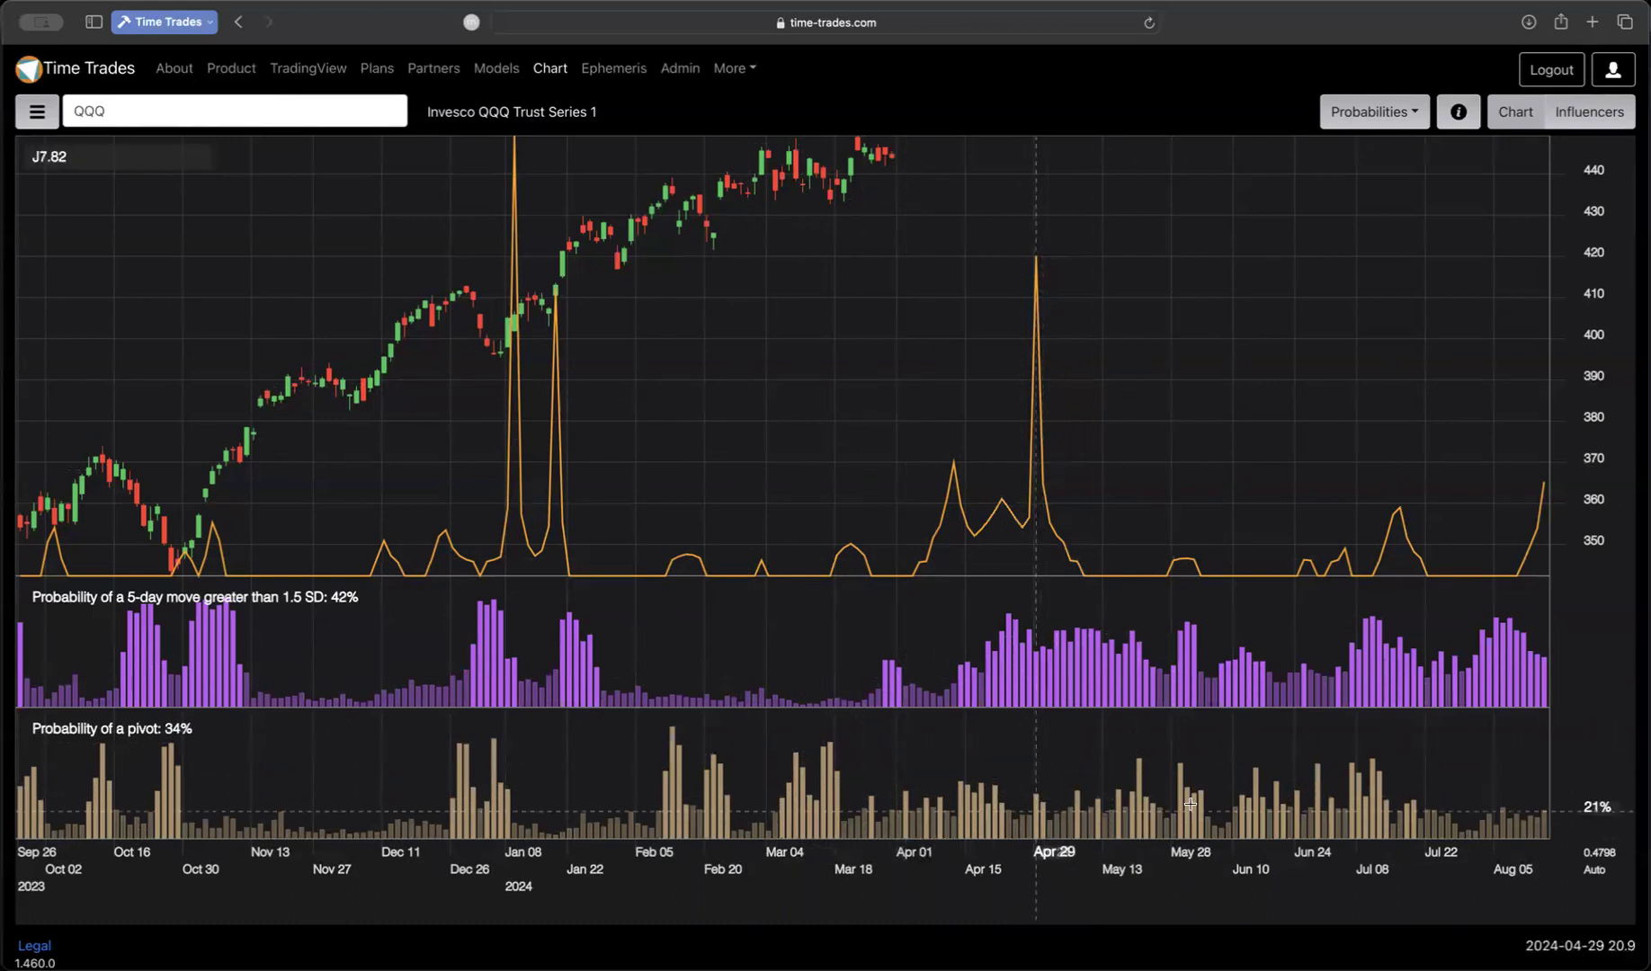
Step: Show the QQQ influencers table and check its total of 1238 events
left_click(1609, 119)
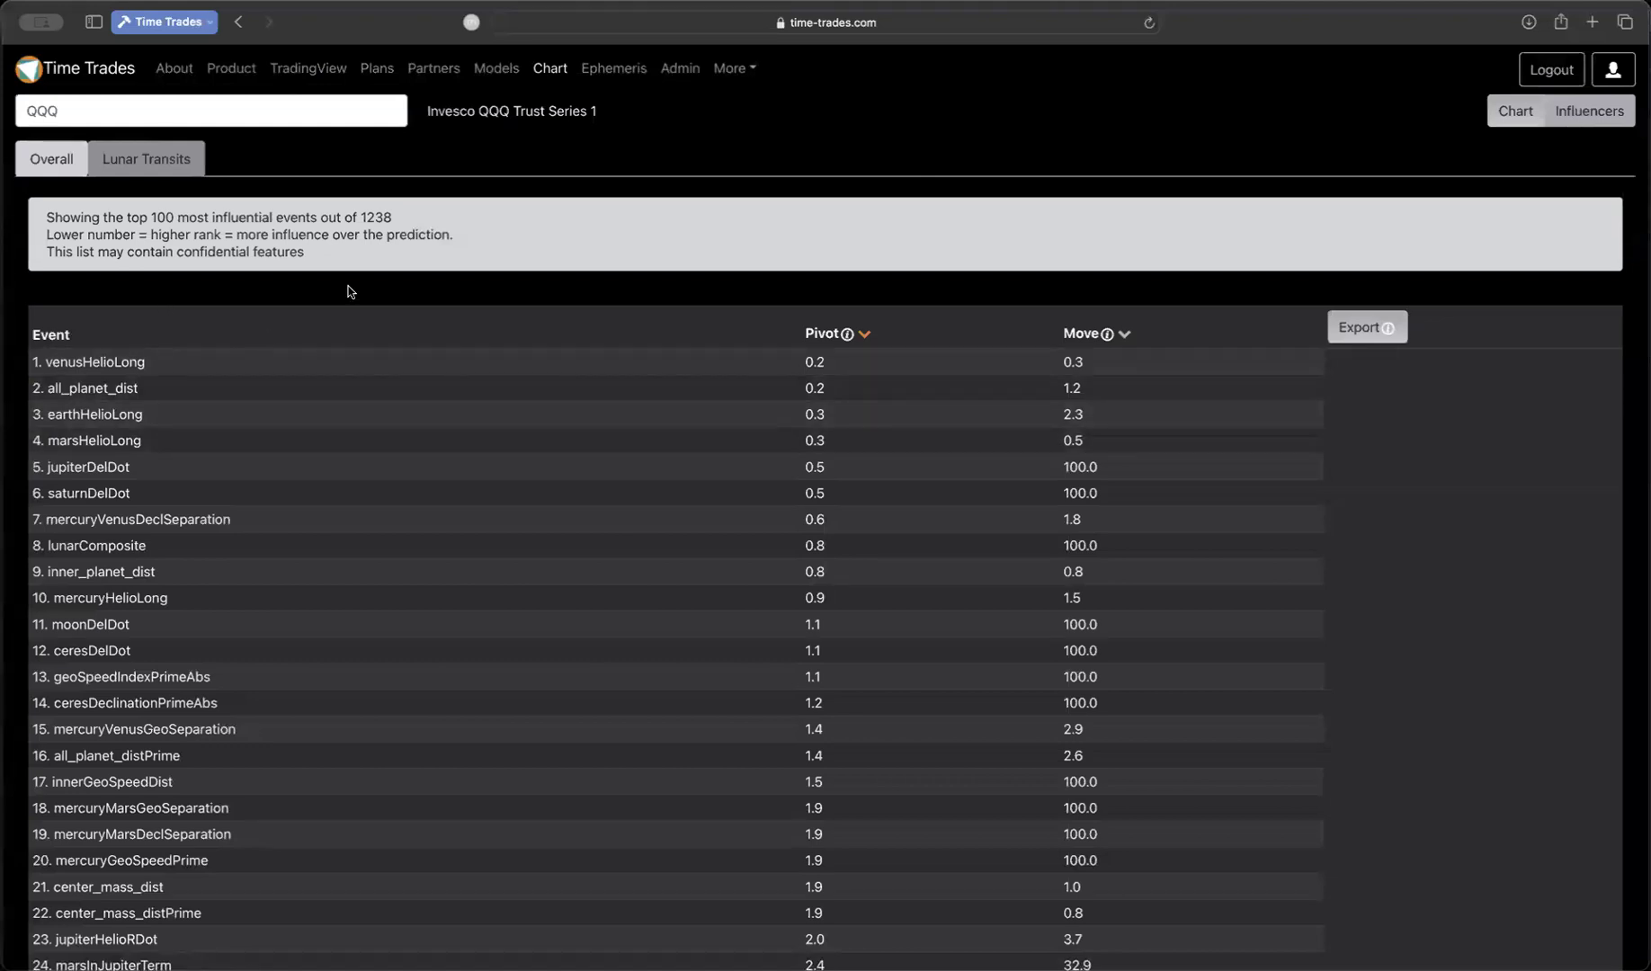
left_click(150, 217)
left_click_drag(352, 217, 438, 223)
left_click(439, 223)
Step: Sort the influencers by Move and locate the 'juice' event at rank 64
mouse_move(829, 327)
key("super+f")
type("juice")
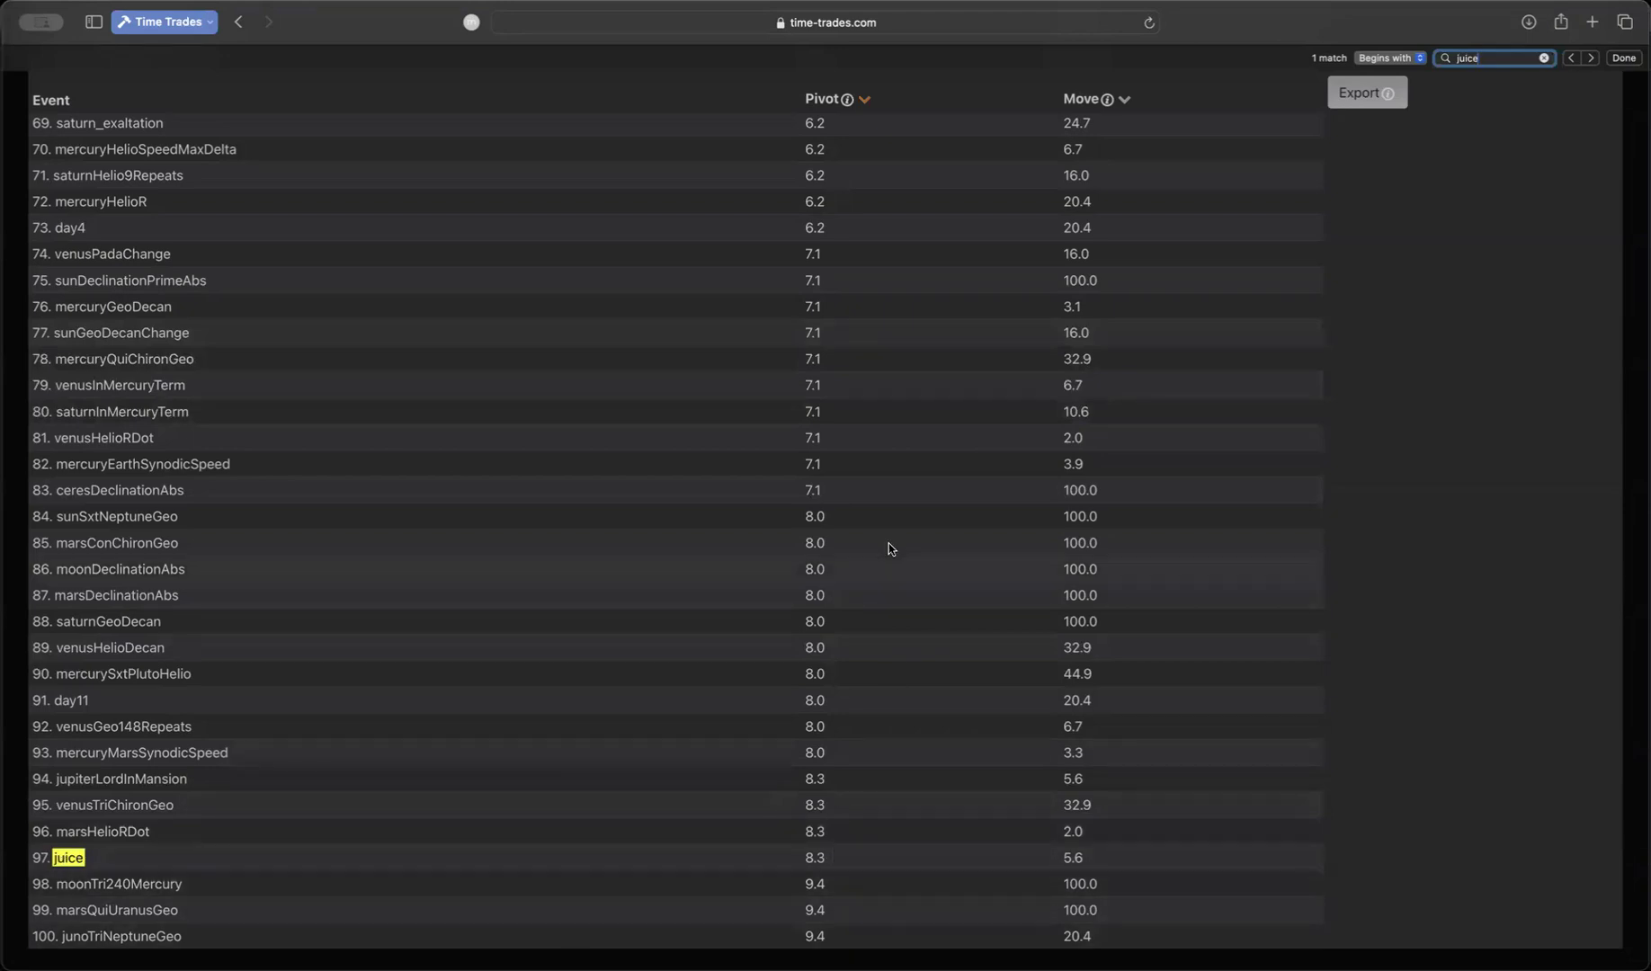
left_click(1084, 100)
scroll(1005, 175, "up", 20)
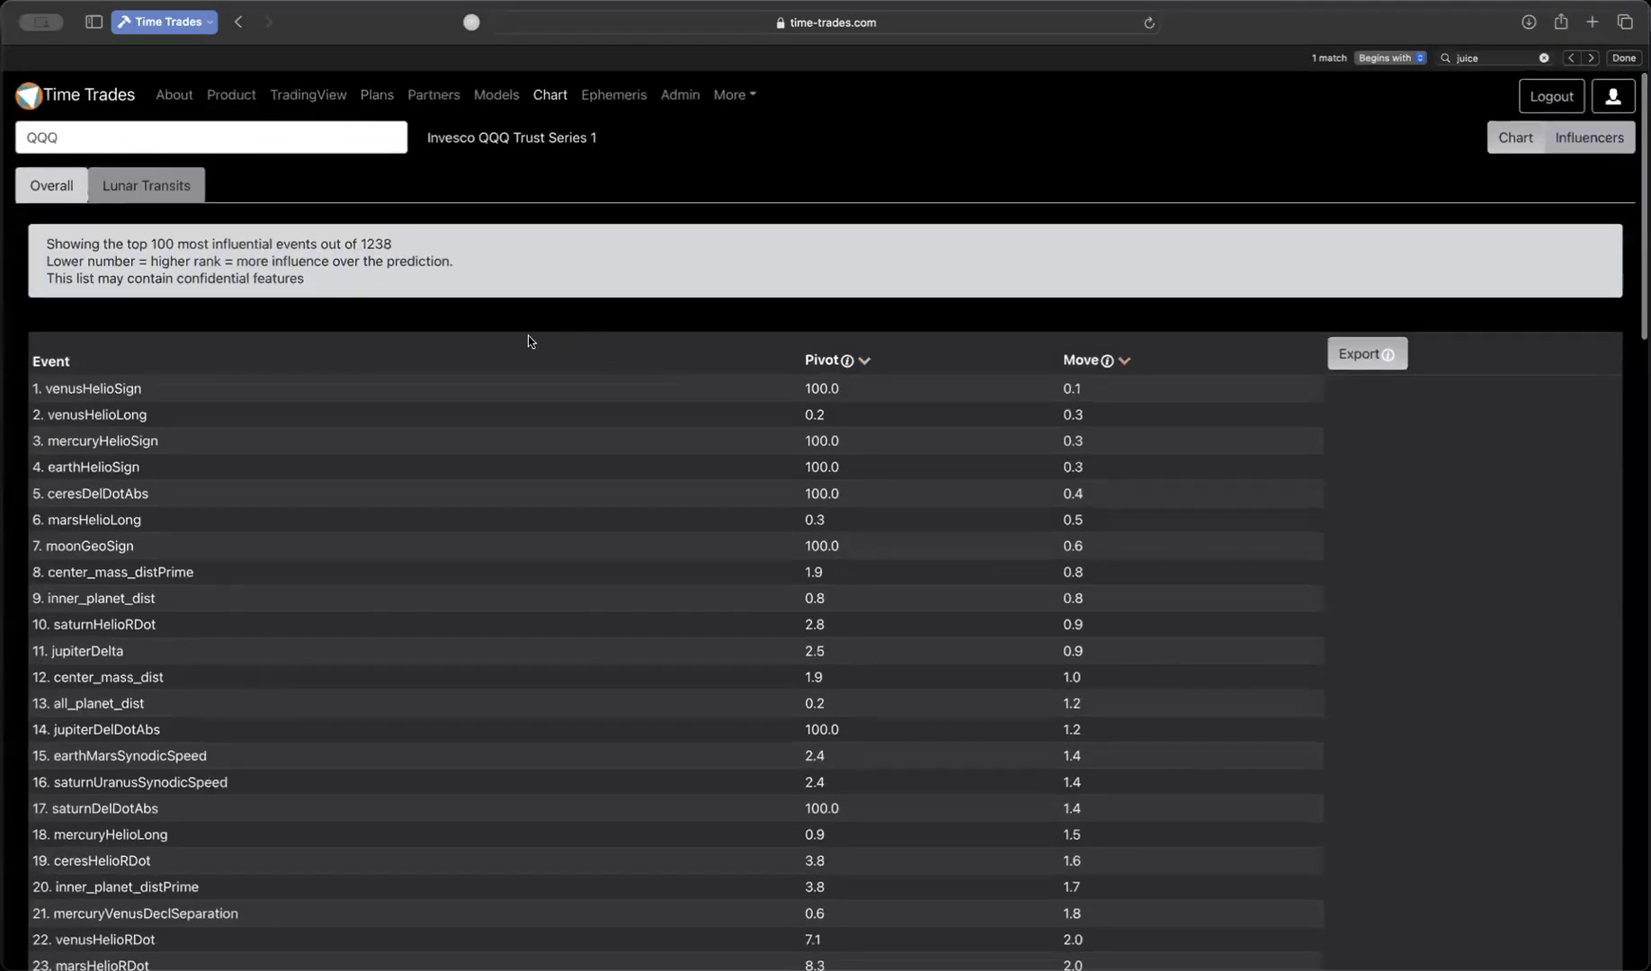
key("super+f")
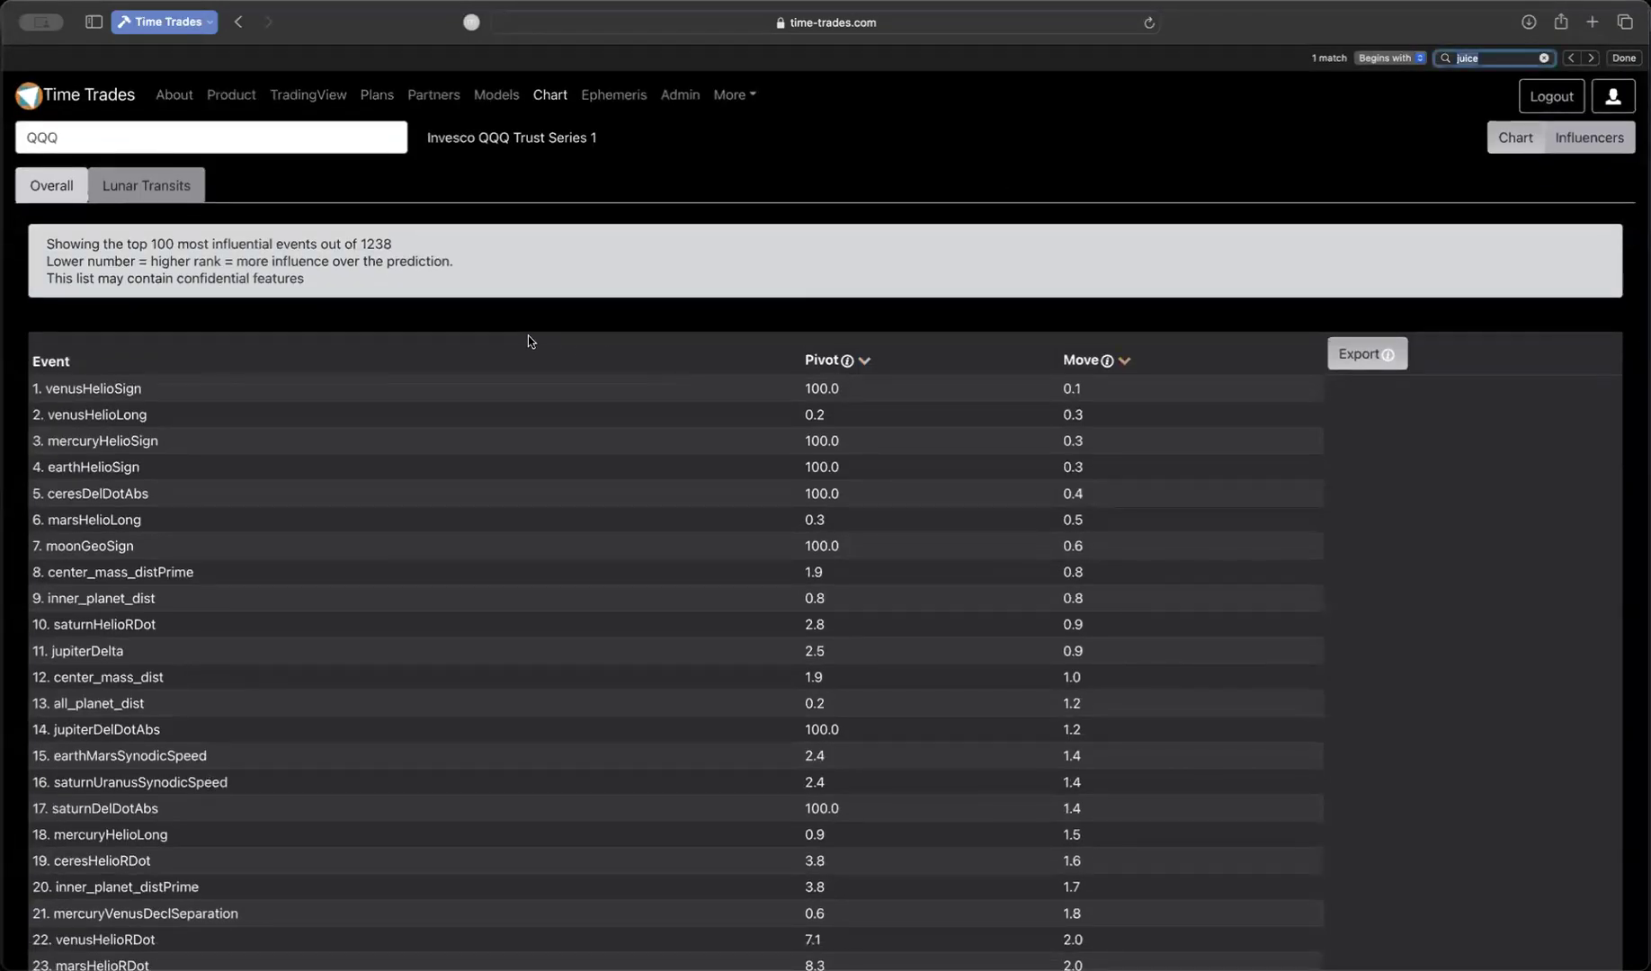
key("Return")
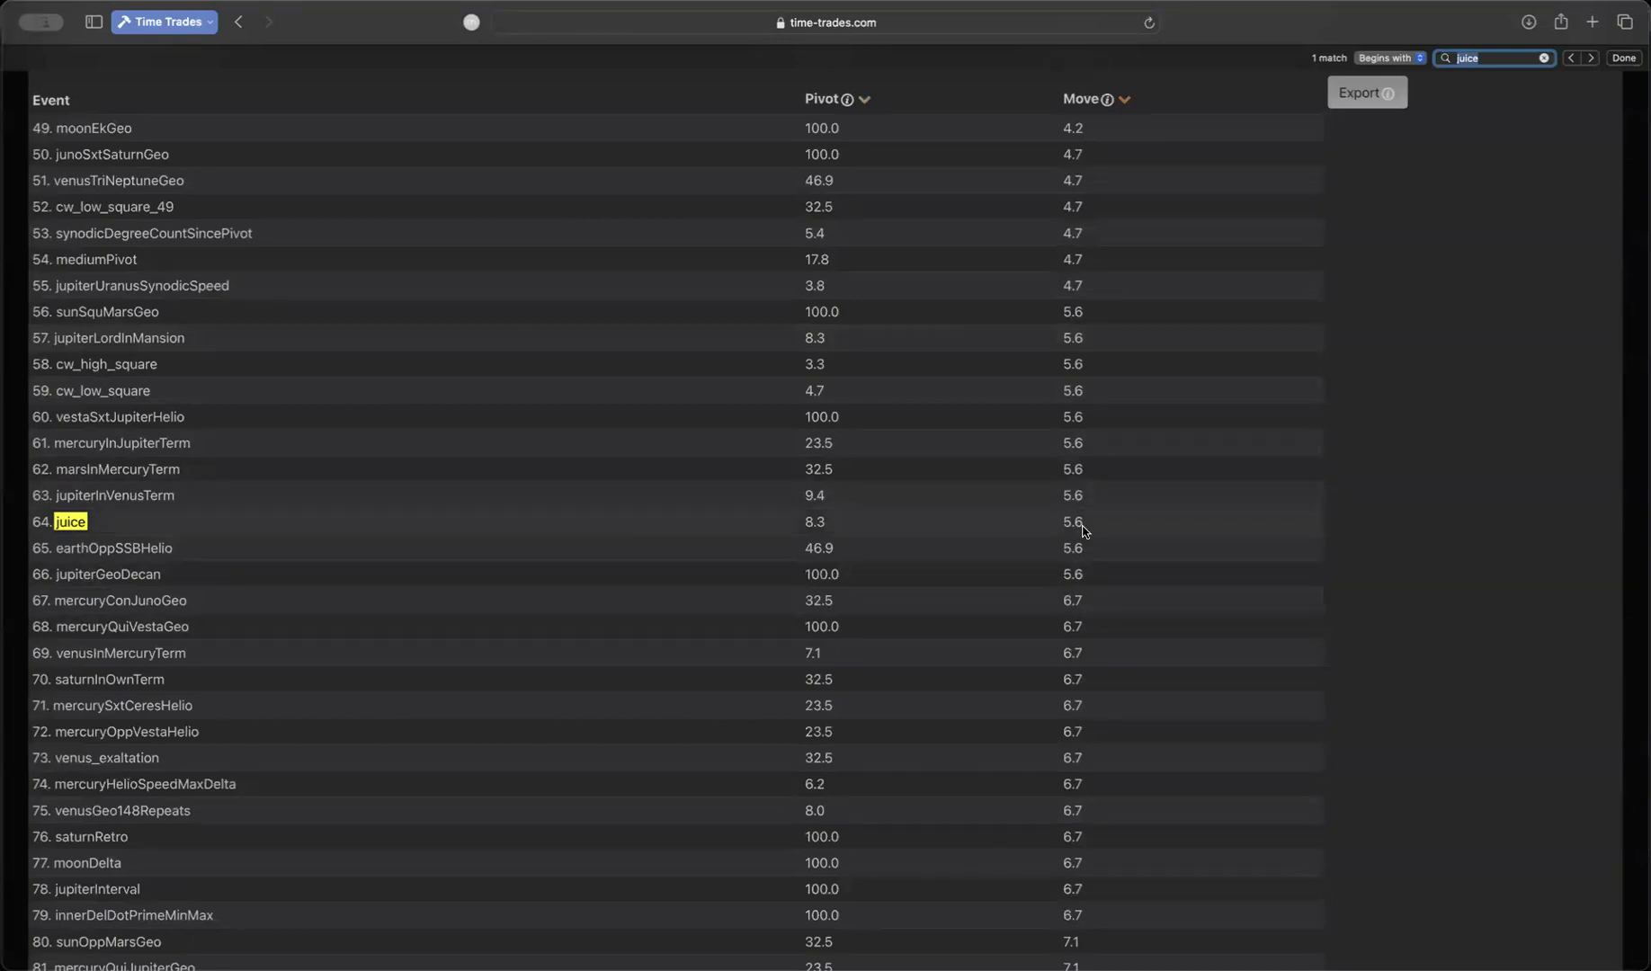
scroll(1081, 533, "up", 15)
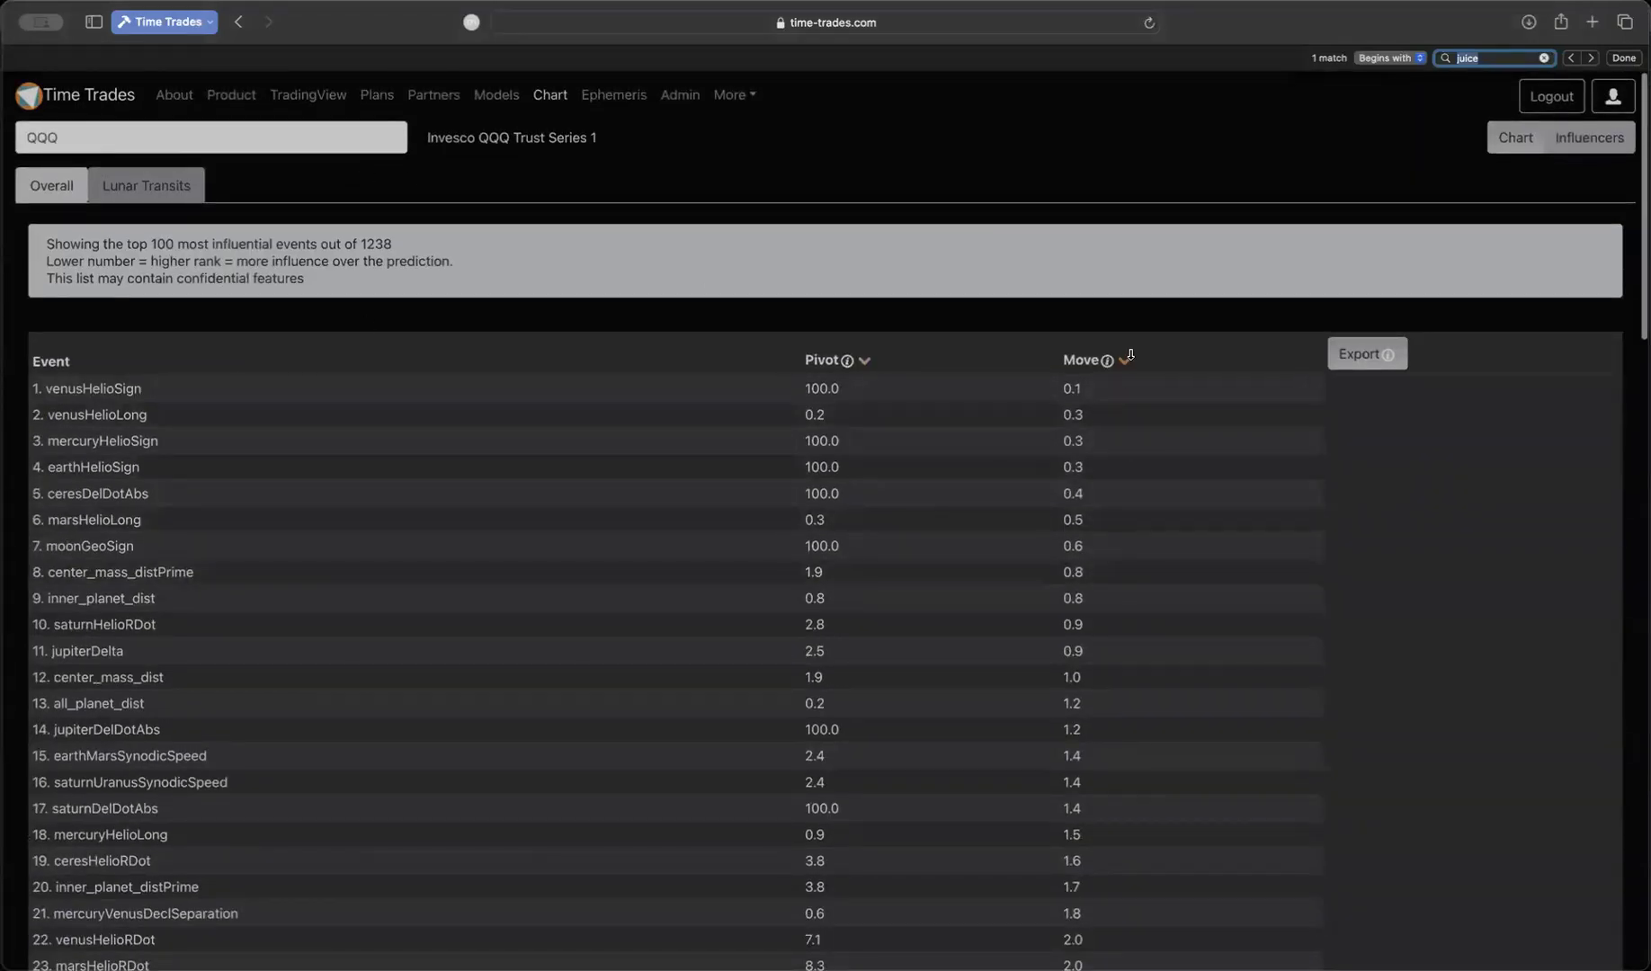
mouse_move(1106, 364)
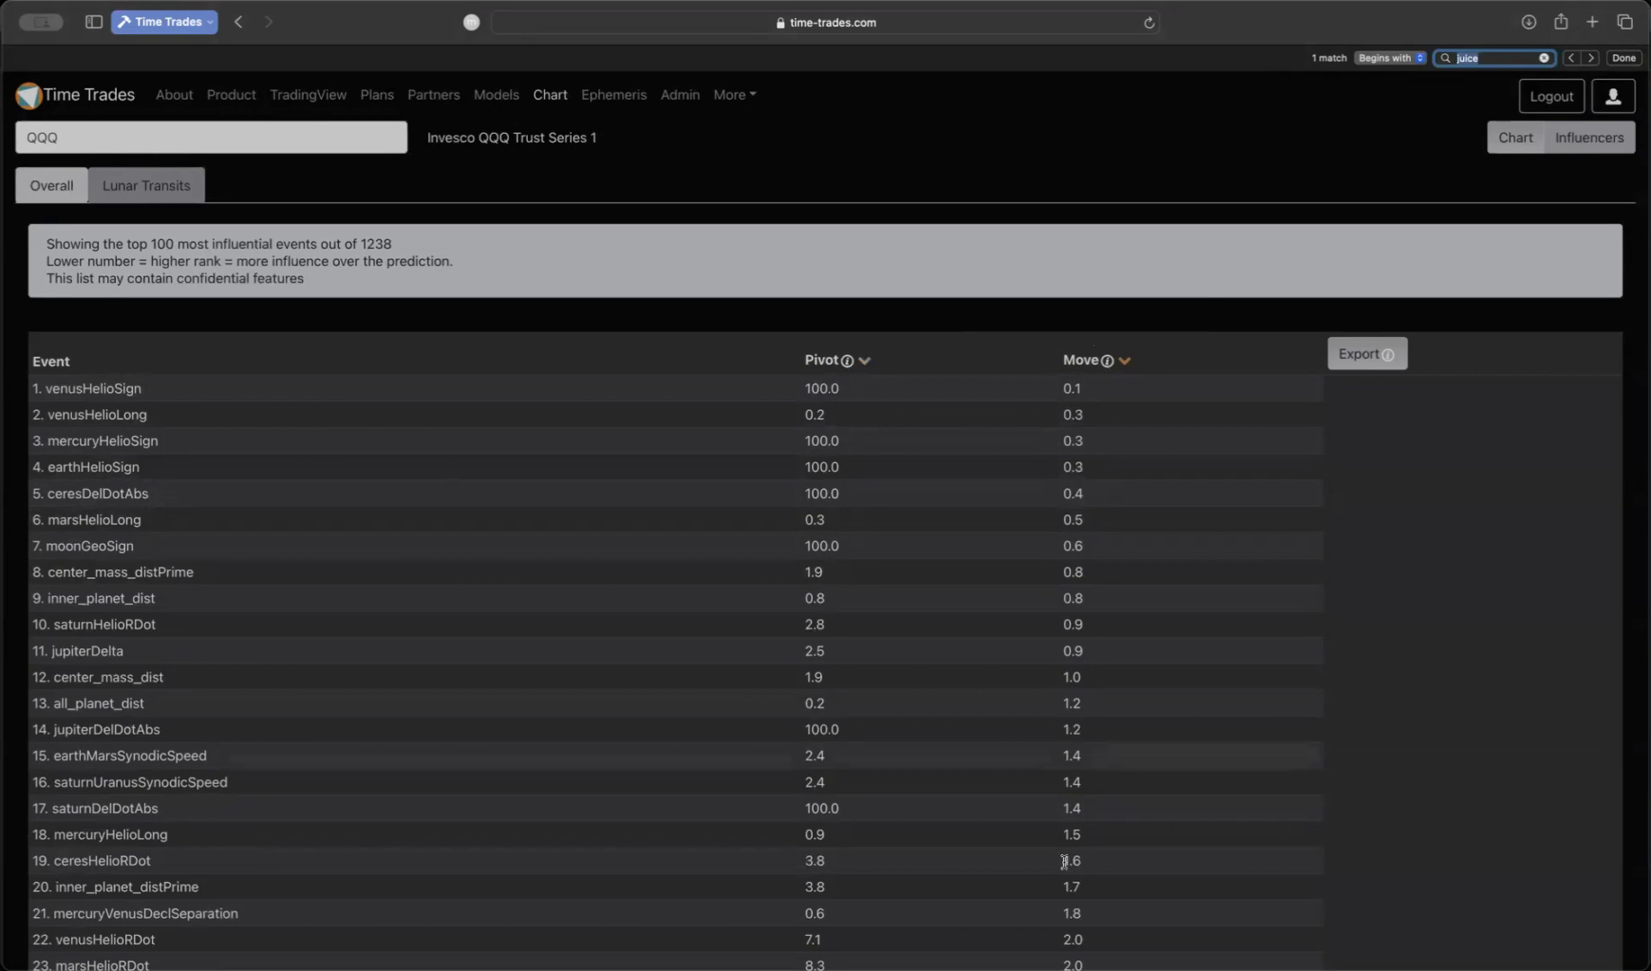
scroll(1064, 862, "down", 15)
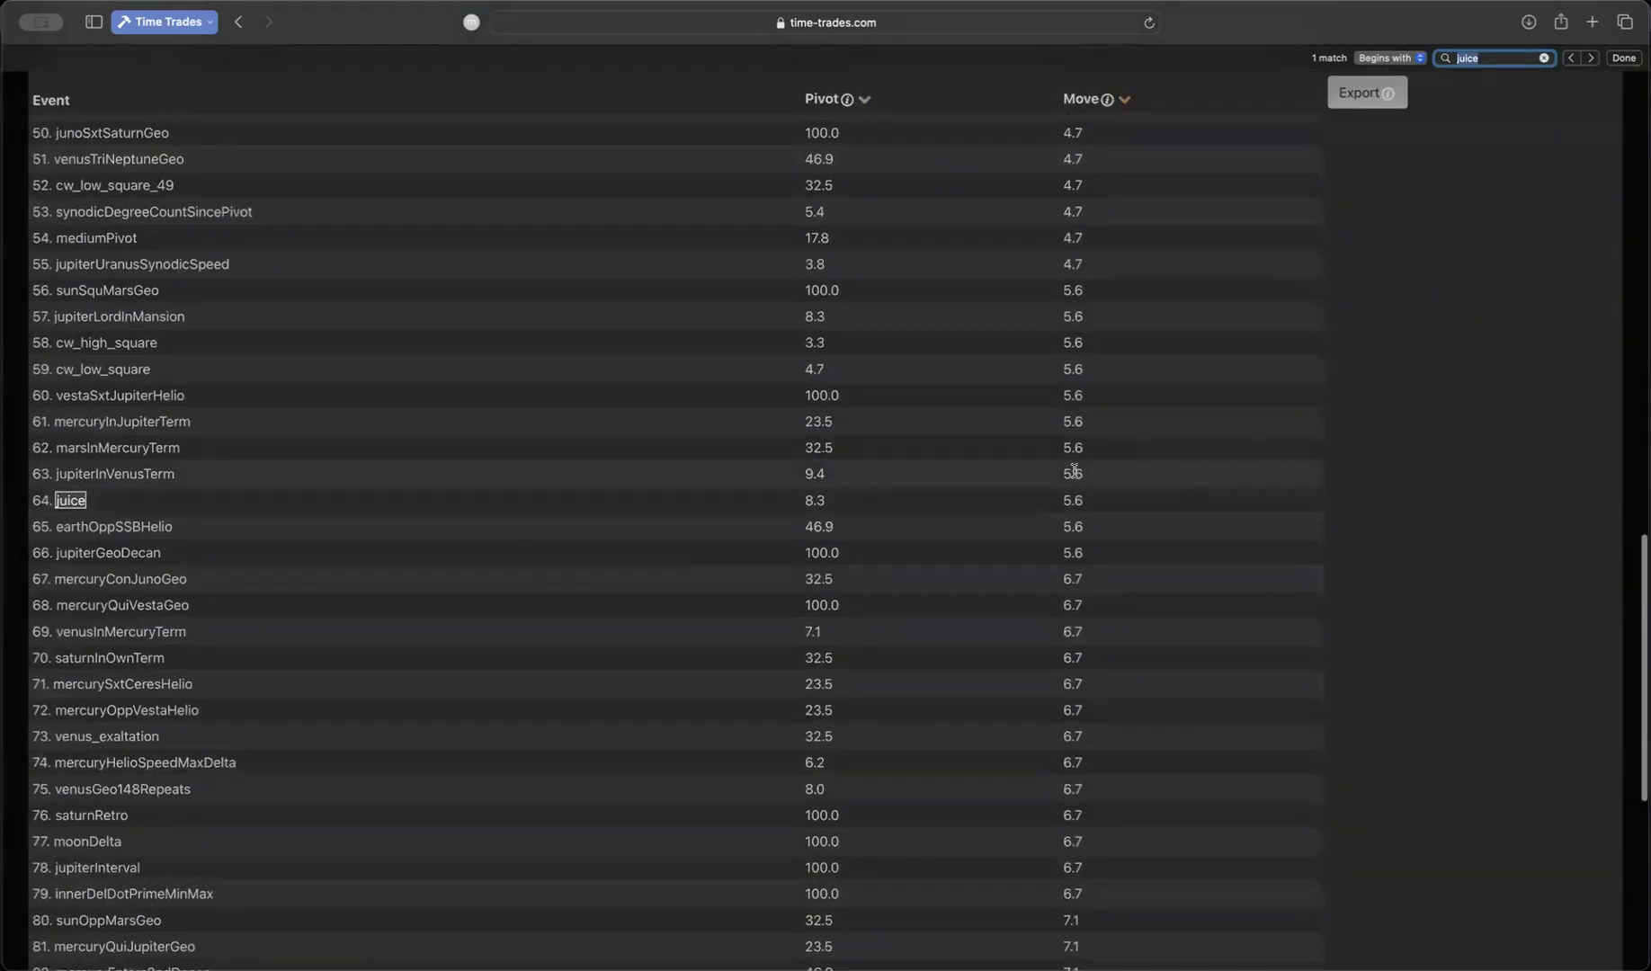
scroll(1106, 486, "up", 15)
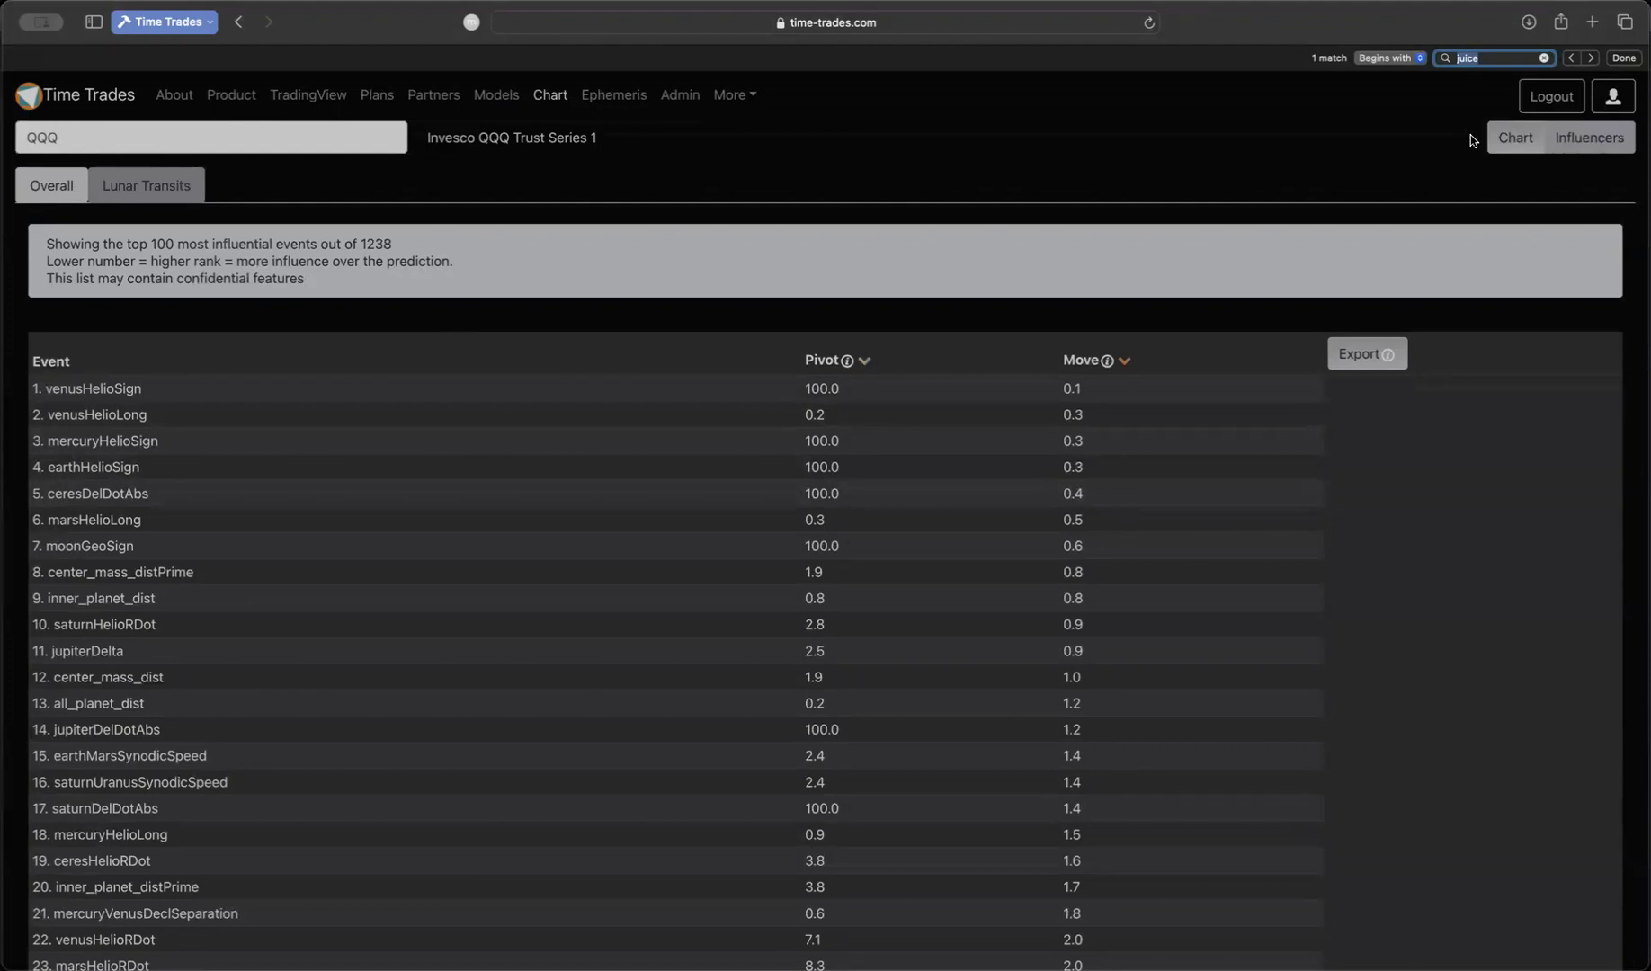
left_click(1622, 57)
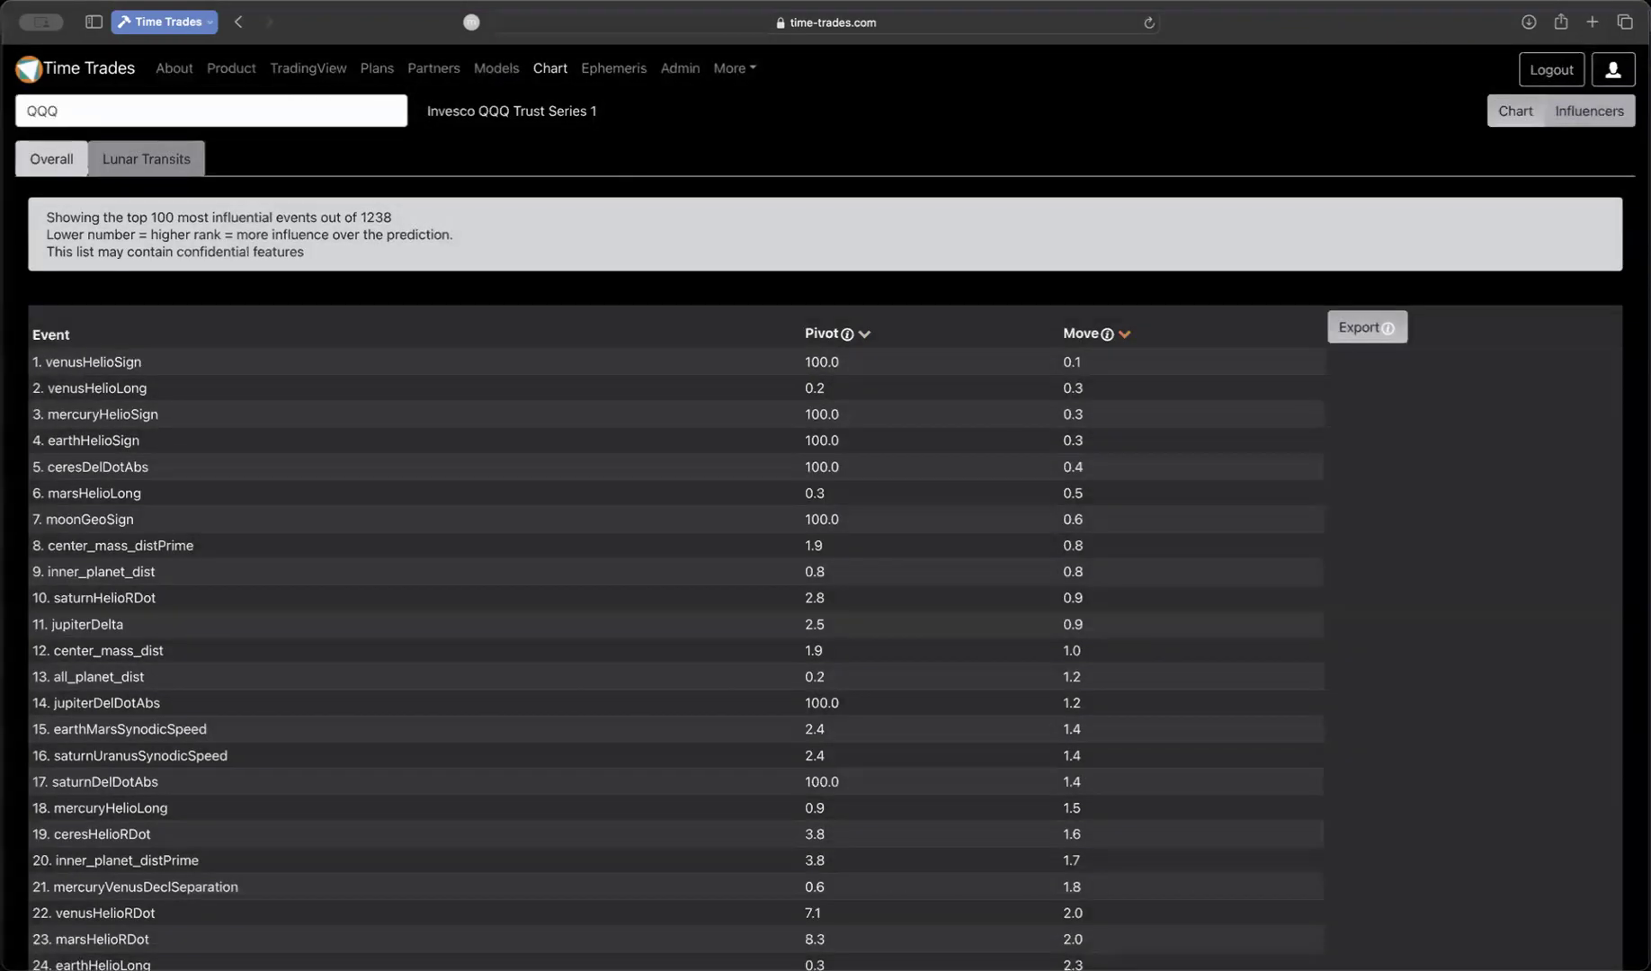
Step: Put Time Trades back on the QQQ chart view, then return to the TradingView NQ1! chart
left_click(1510, 117)
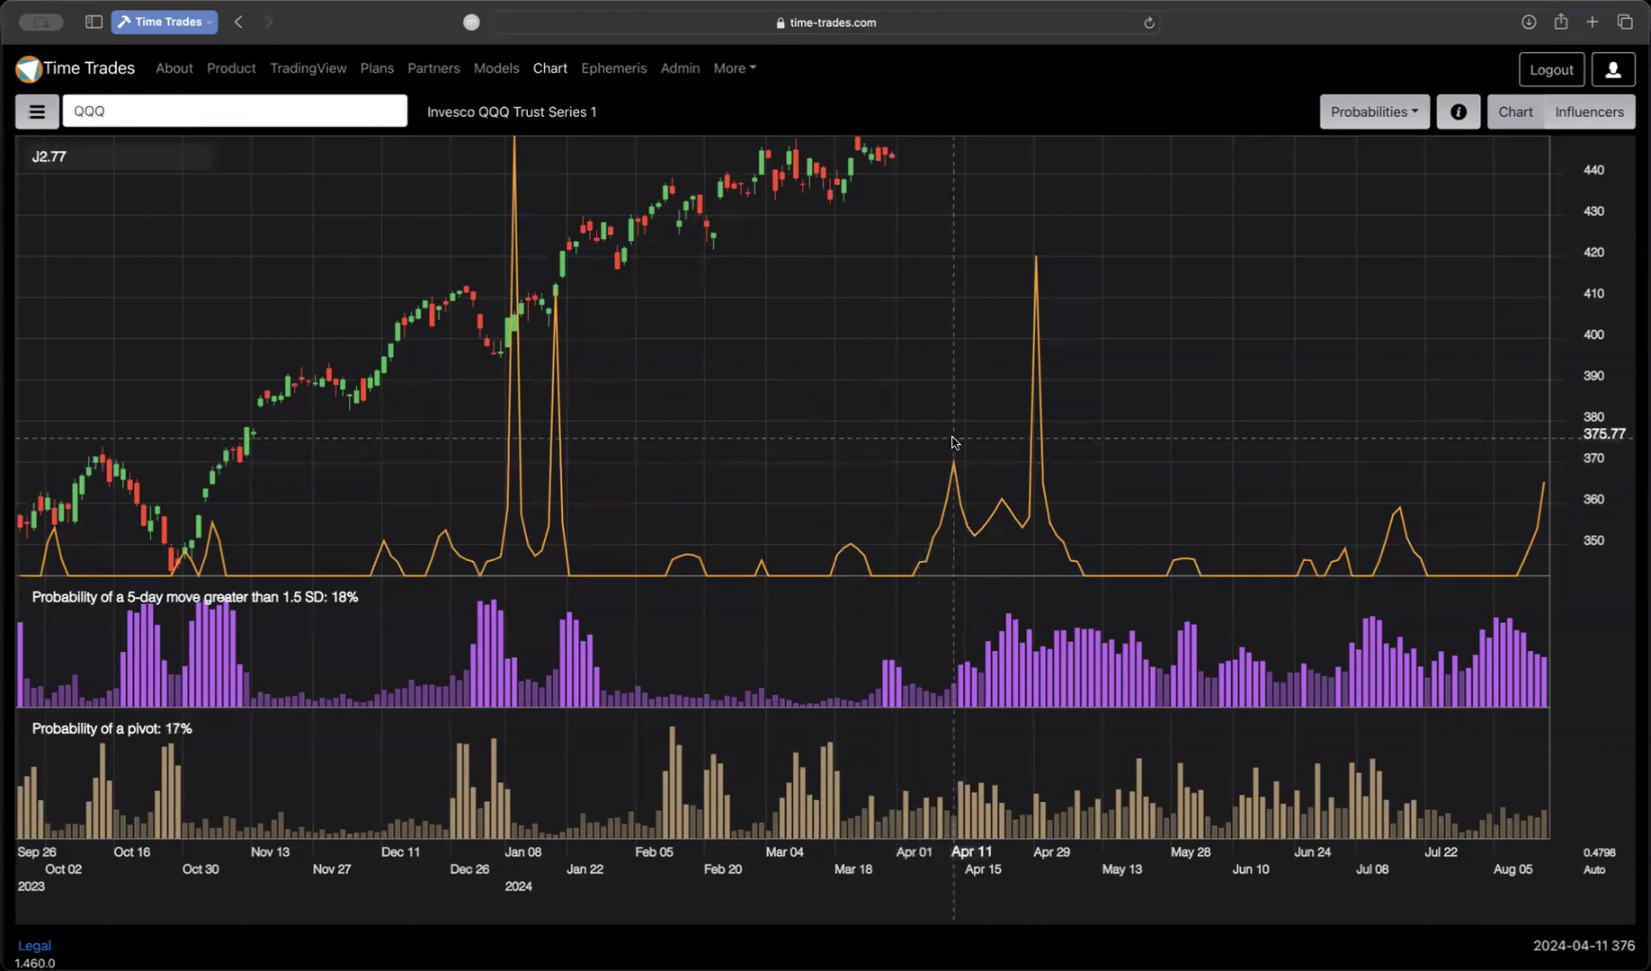
left_click(1036, 231)
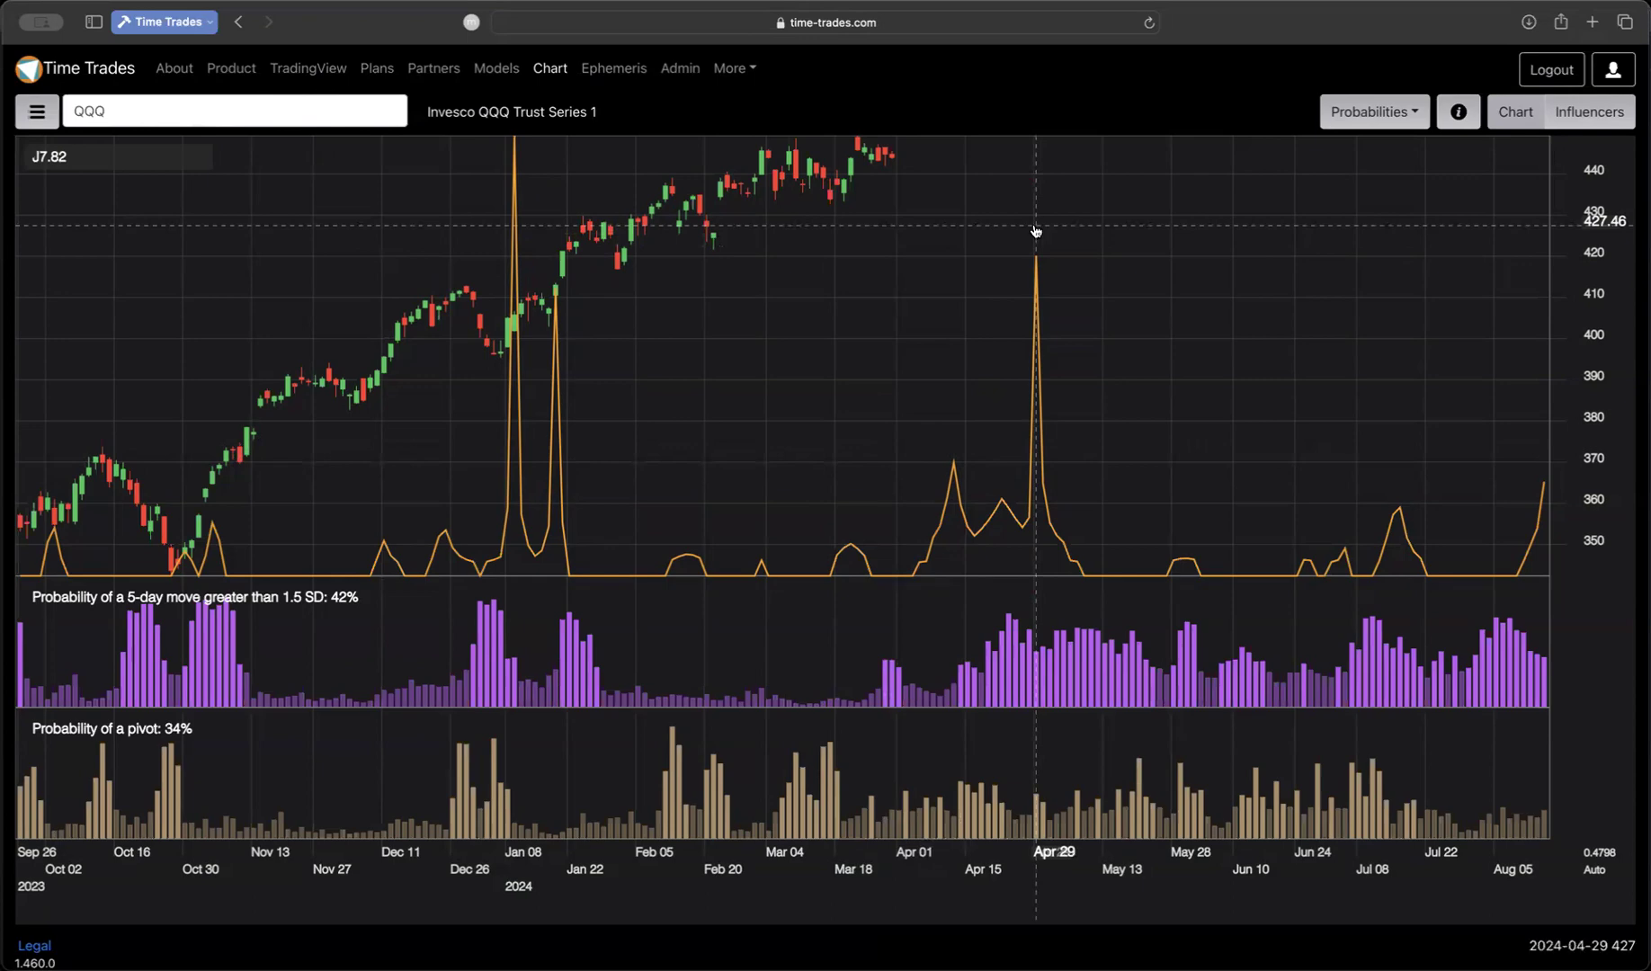
key("super+Tab")
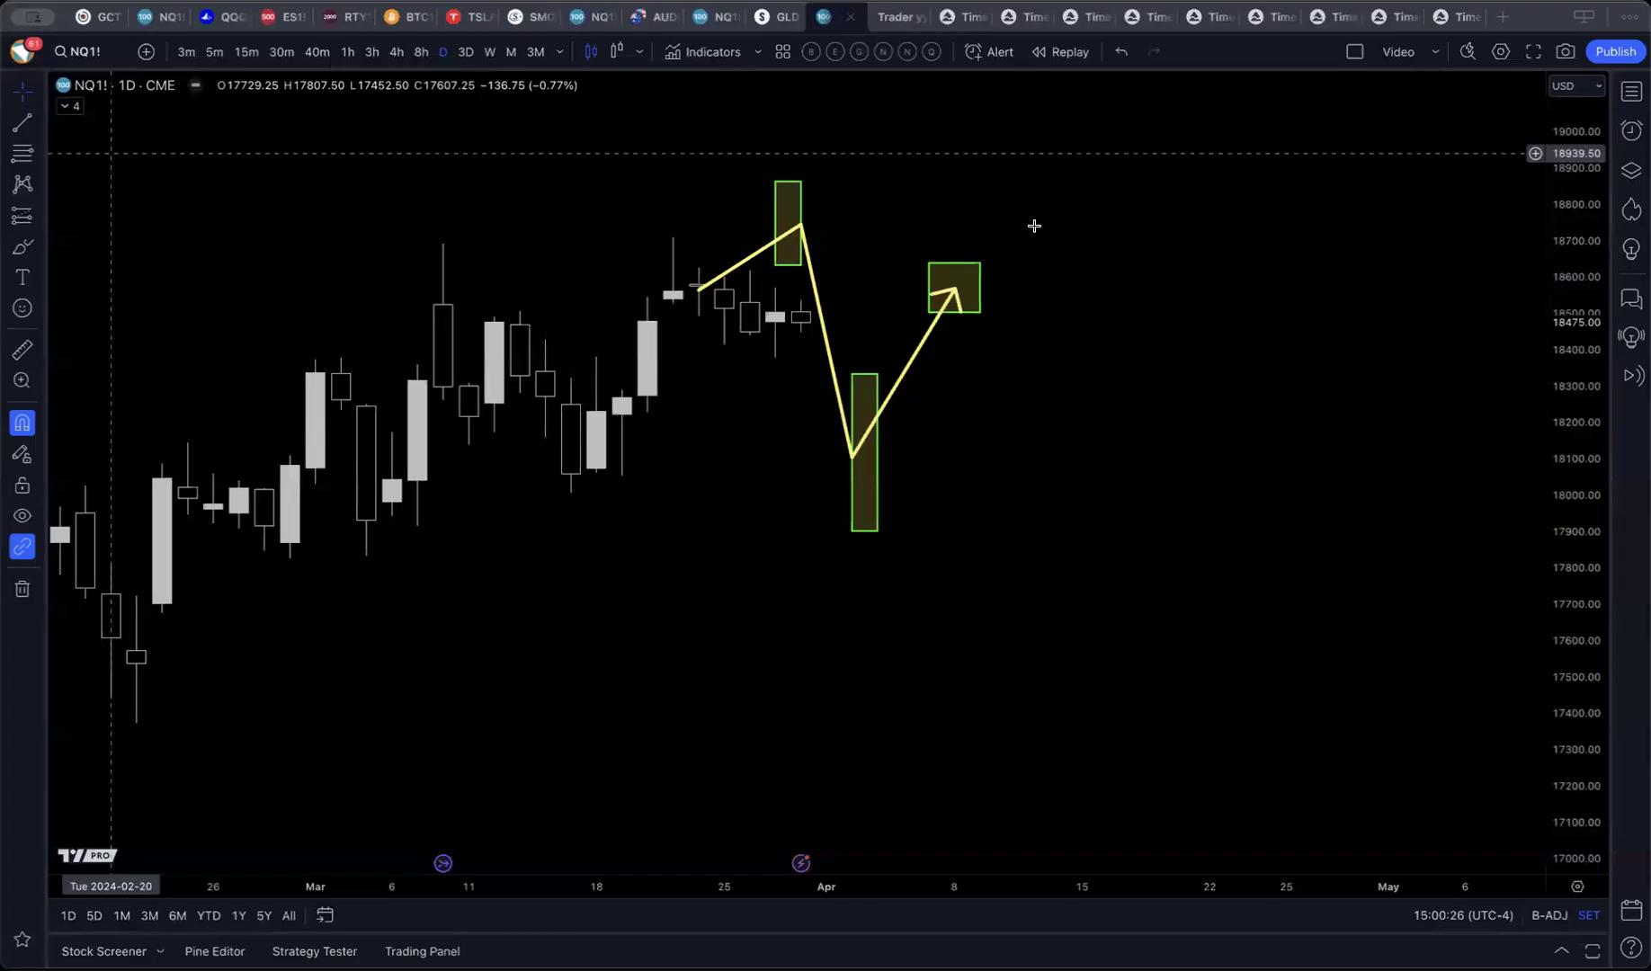
Step: Show Time Trades Planetary Lines on NQ1! with the Lunar South Node and Mercury Helio lines added
left_click(70, 106)
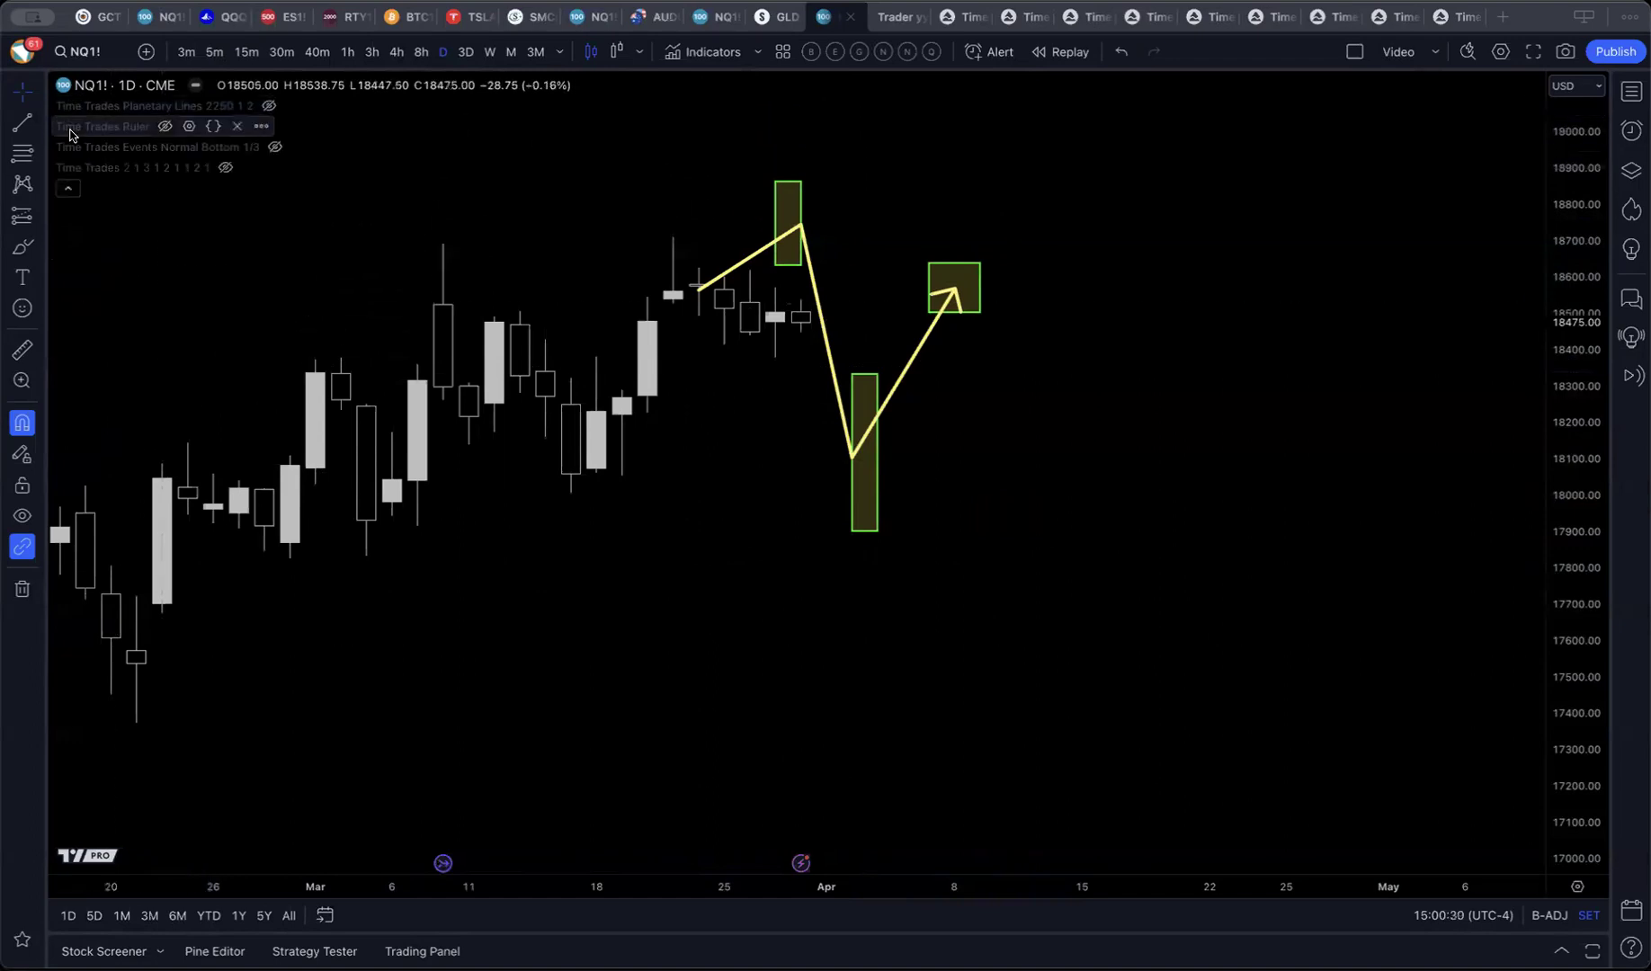
left_click(274, 107)
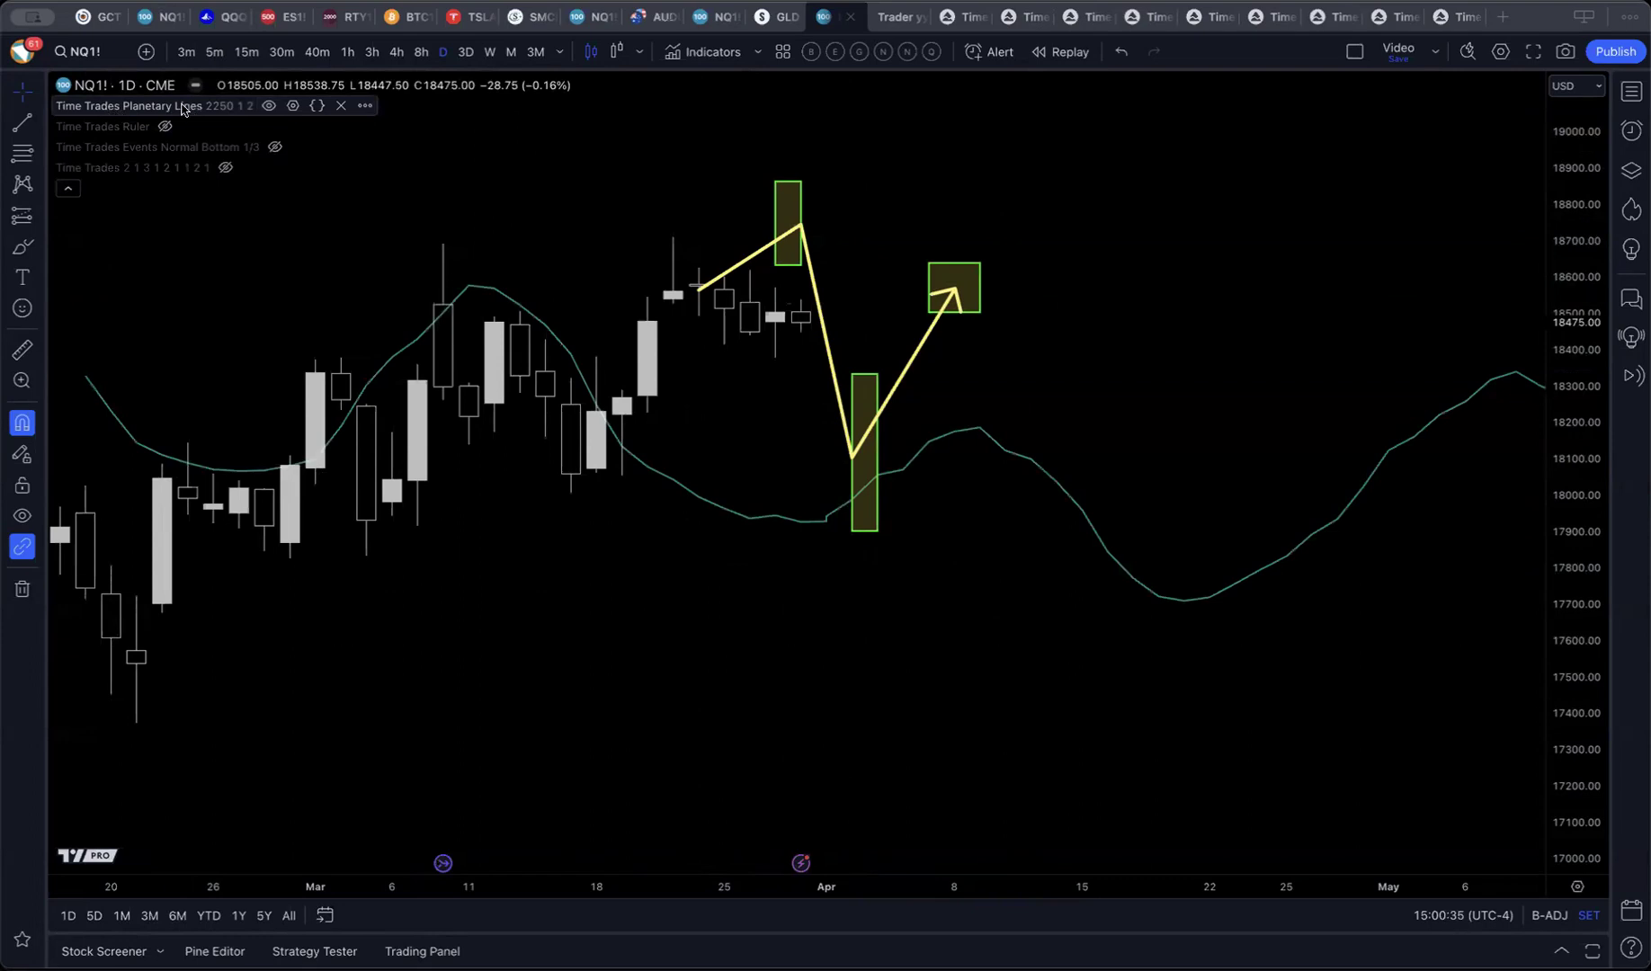
left_click(292, 105)
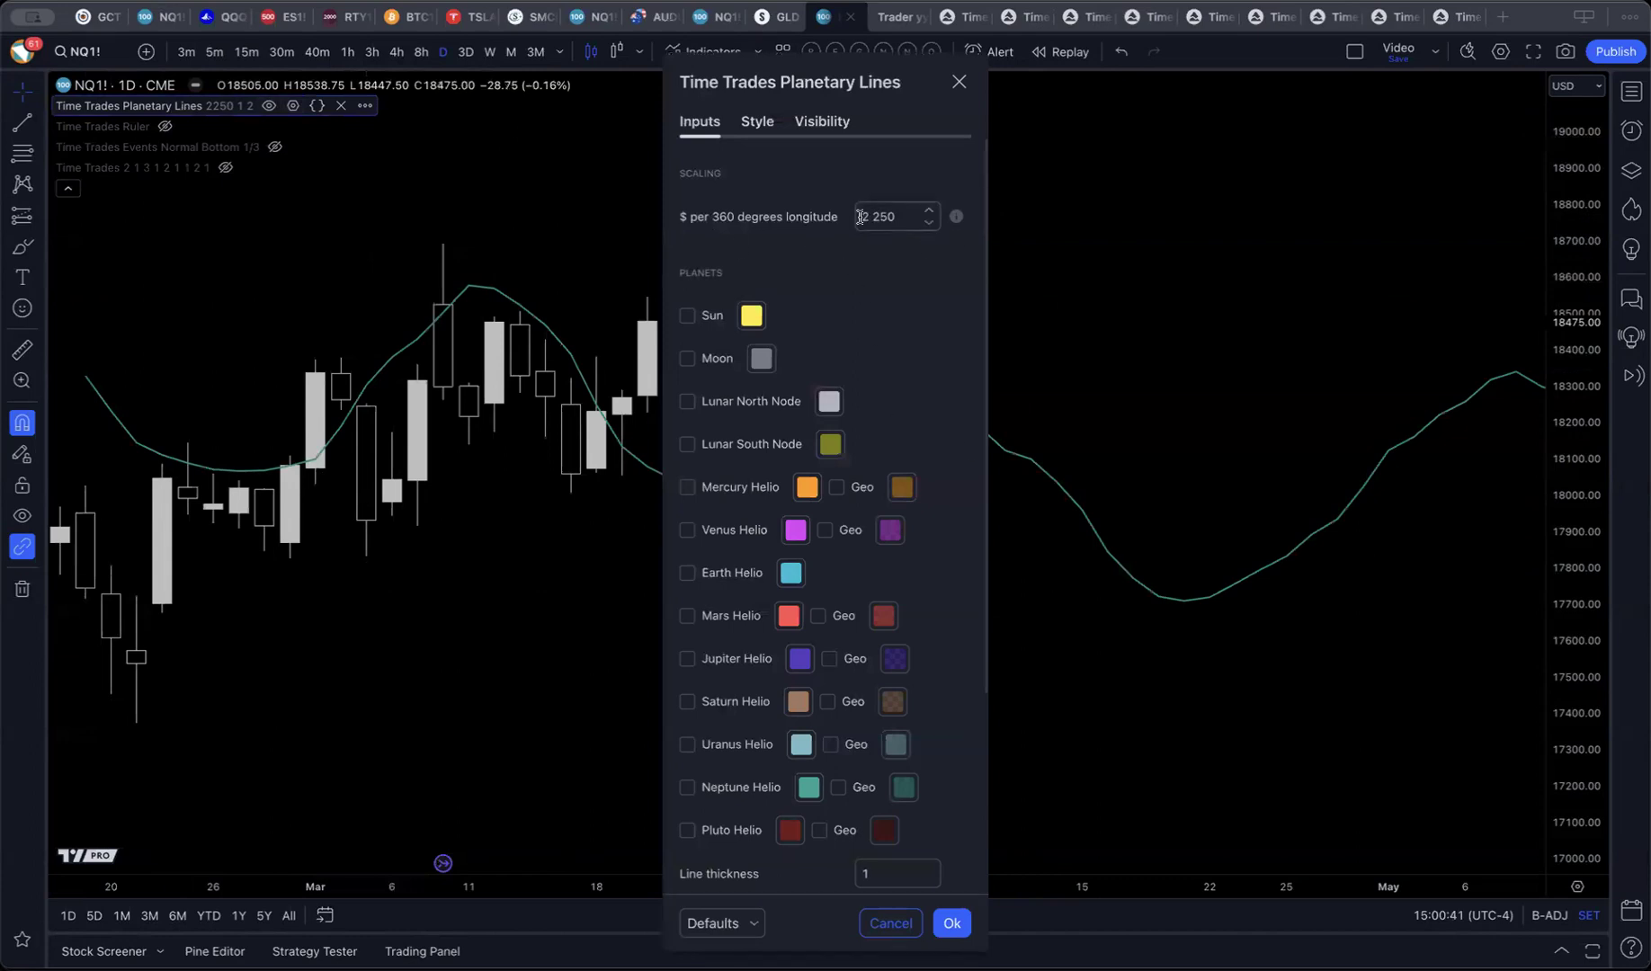
scroll(803, 658, "down", 3)
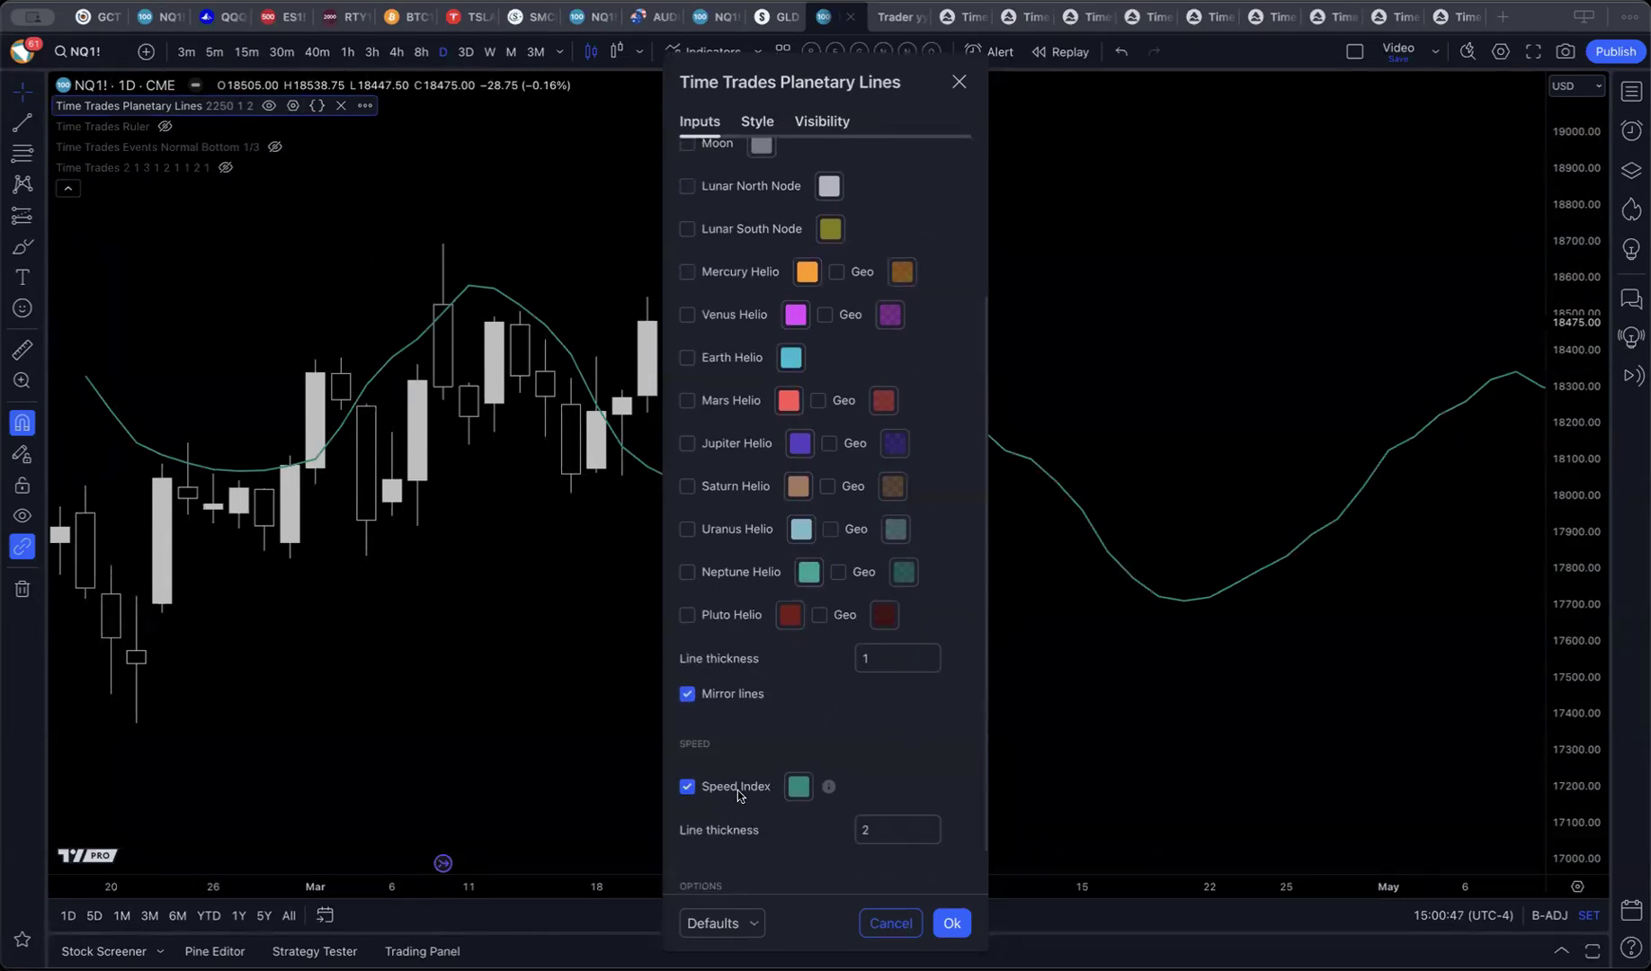
scroll(813, 767, "up", 3)
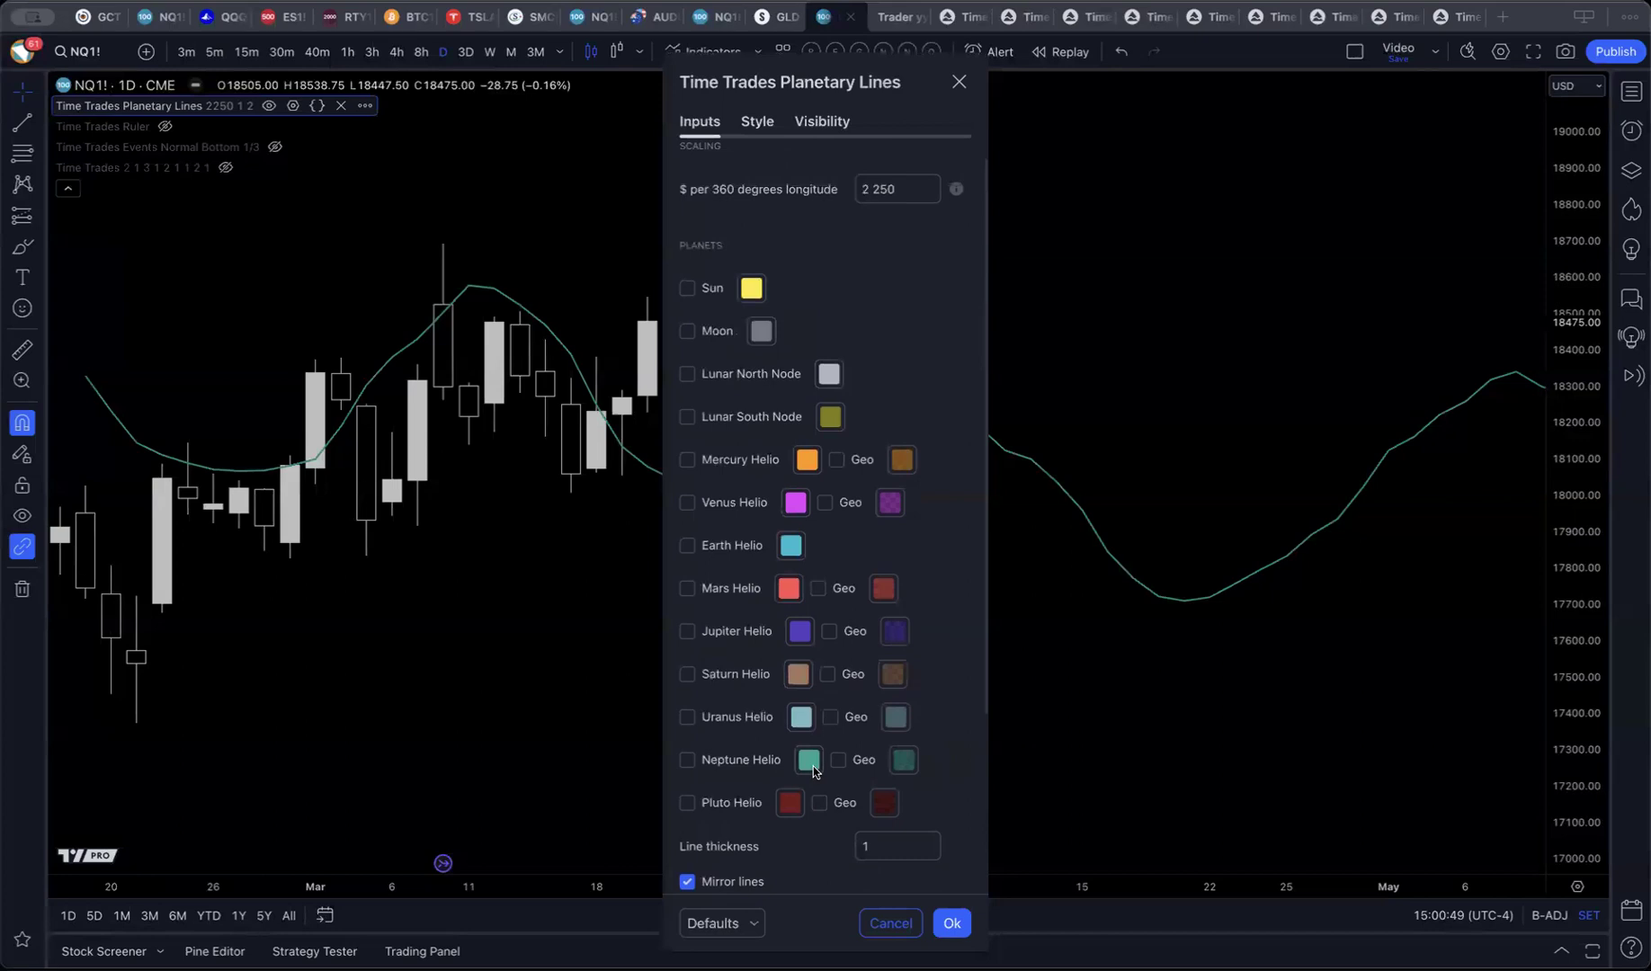
left_click(755, 415)
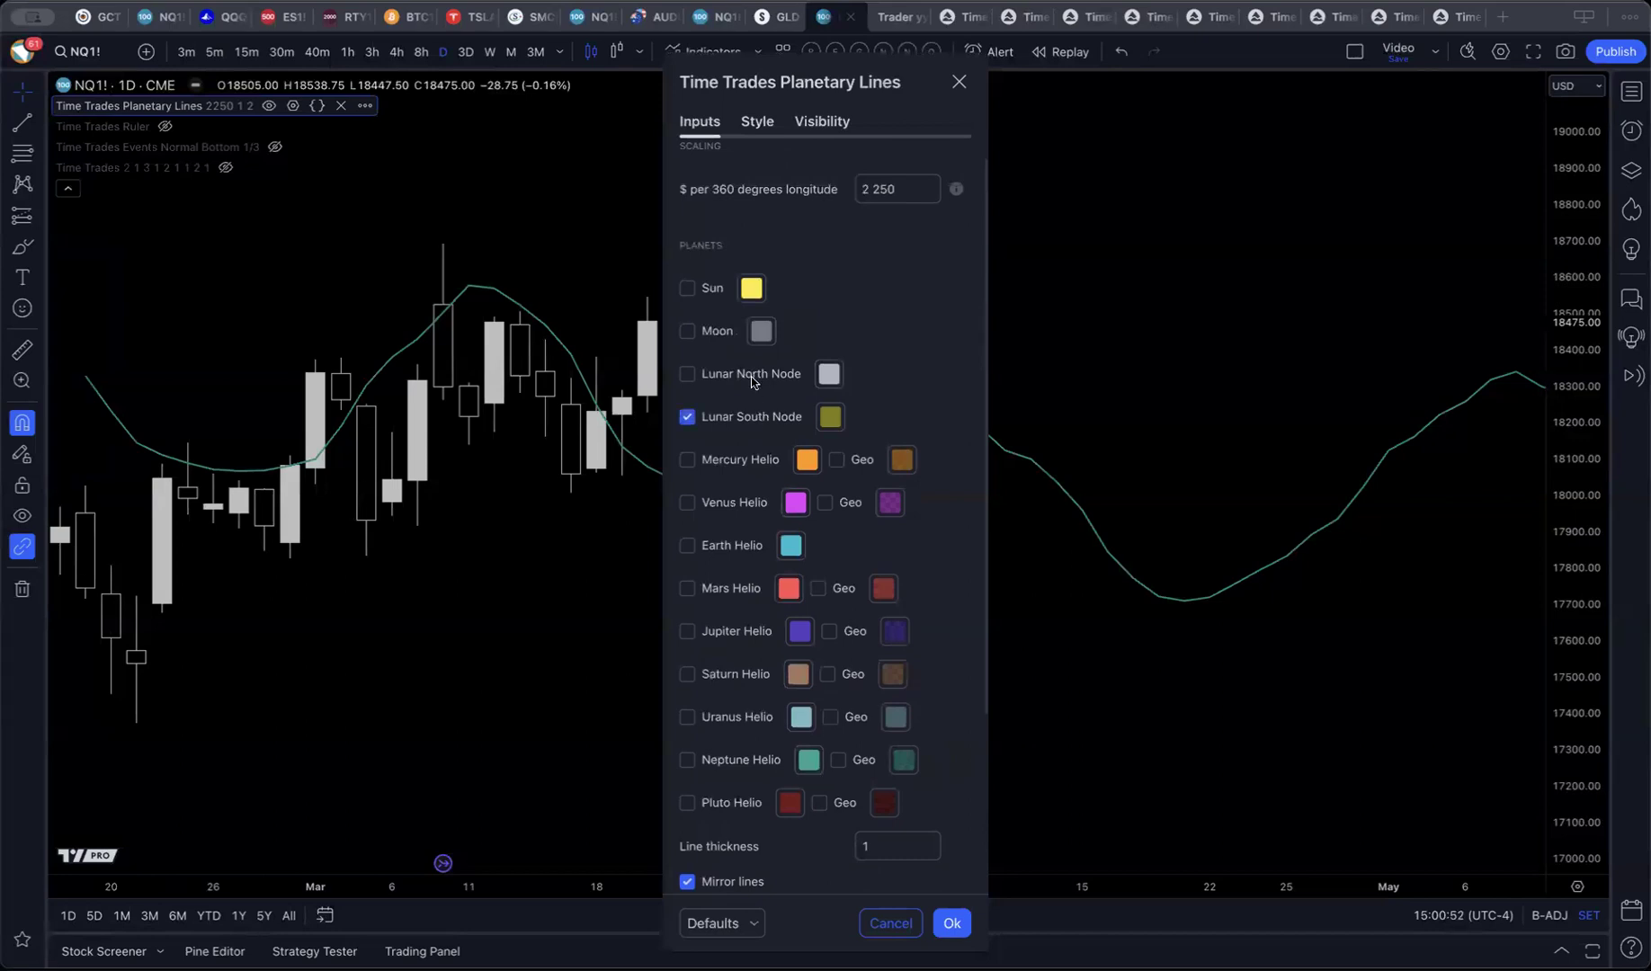
left_click(743, 461)
left_click(952, 923)
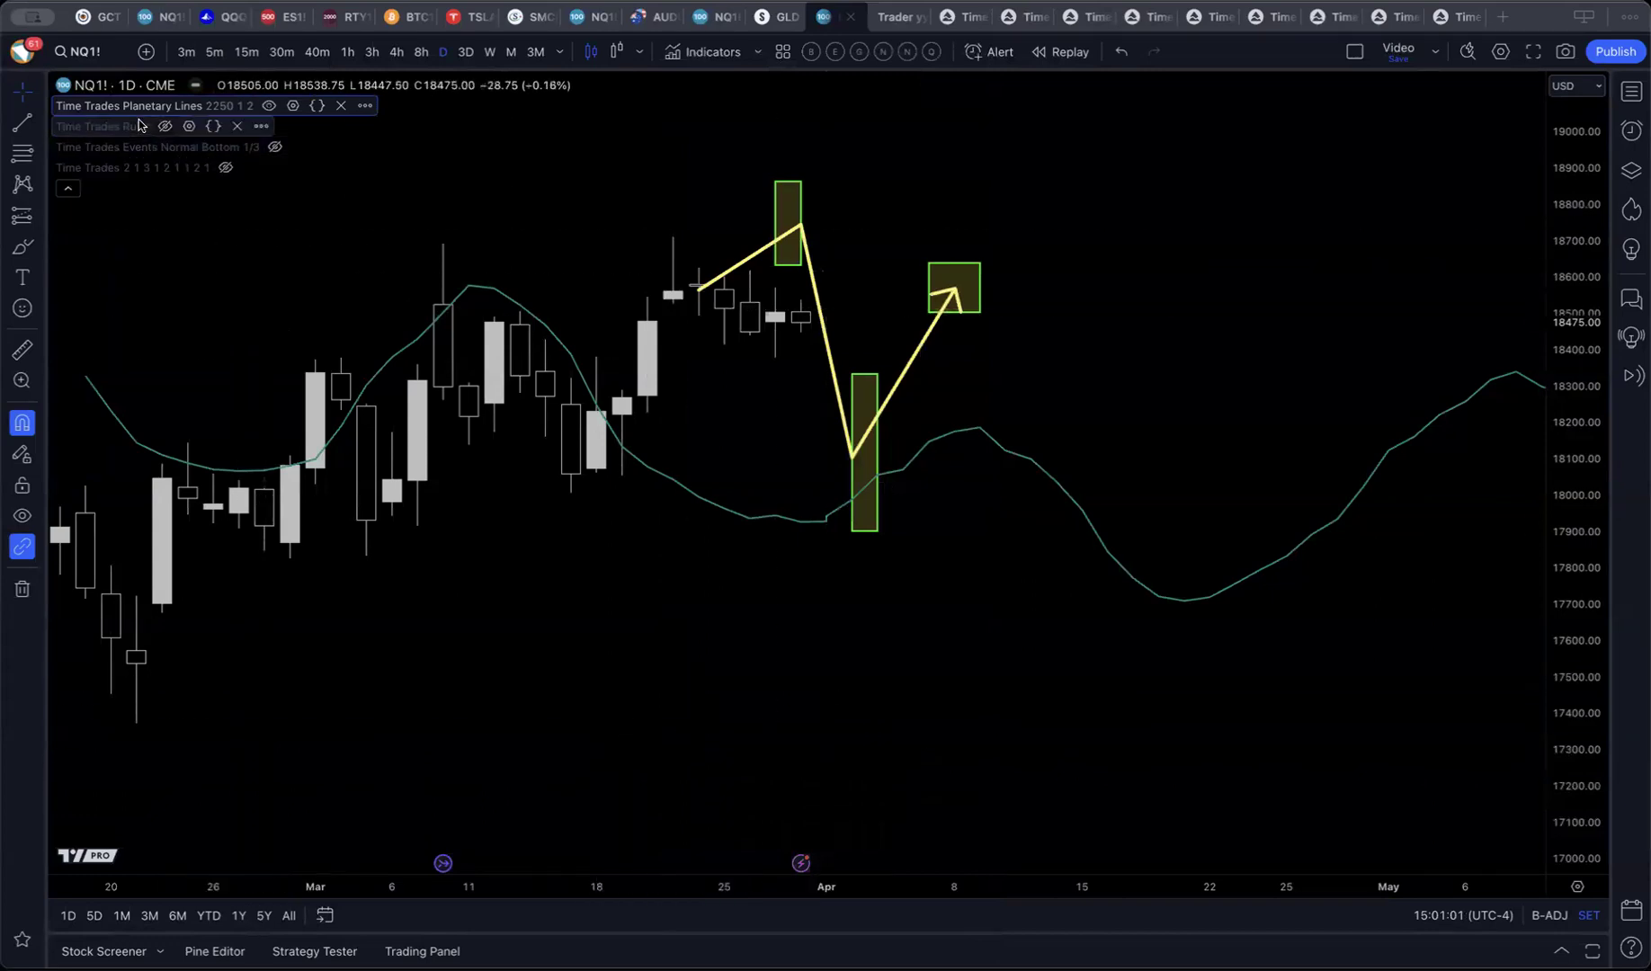
Step: Set the Time Trades Ruler to 15° for Mercury/Earth and Mars/Uranus and 7.5° for outer synodics
left_click(189, 126)
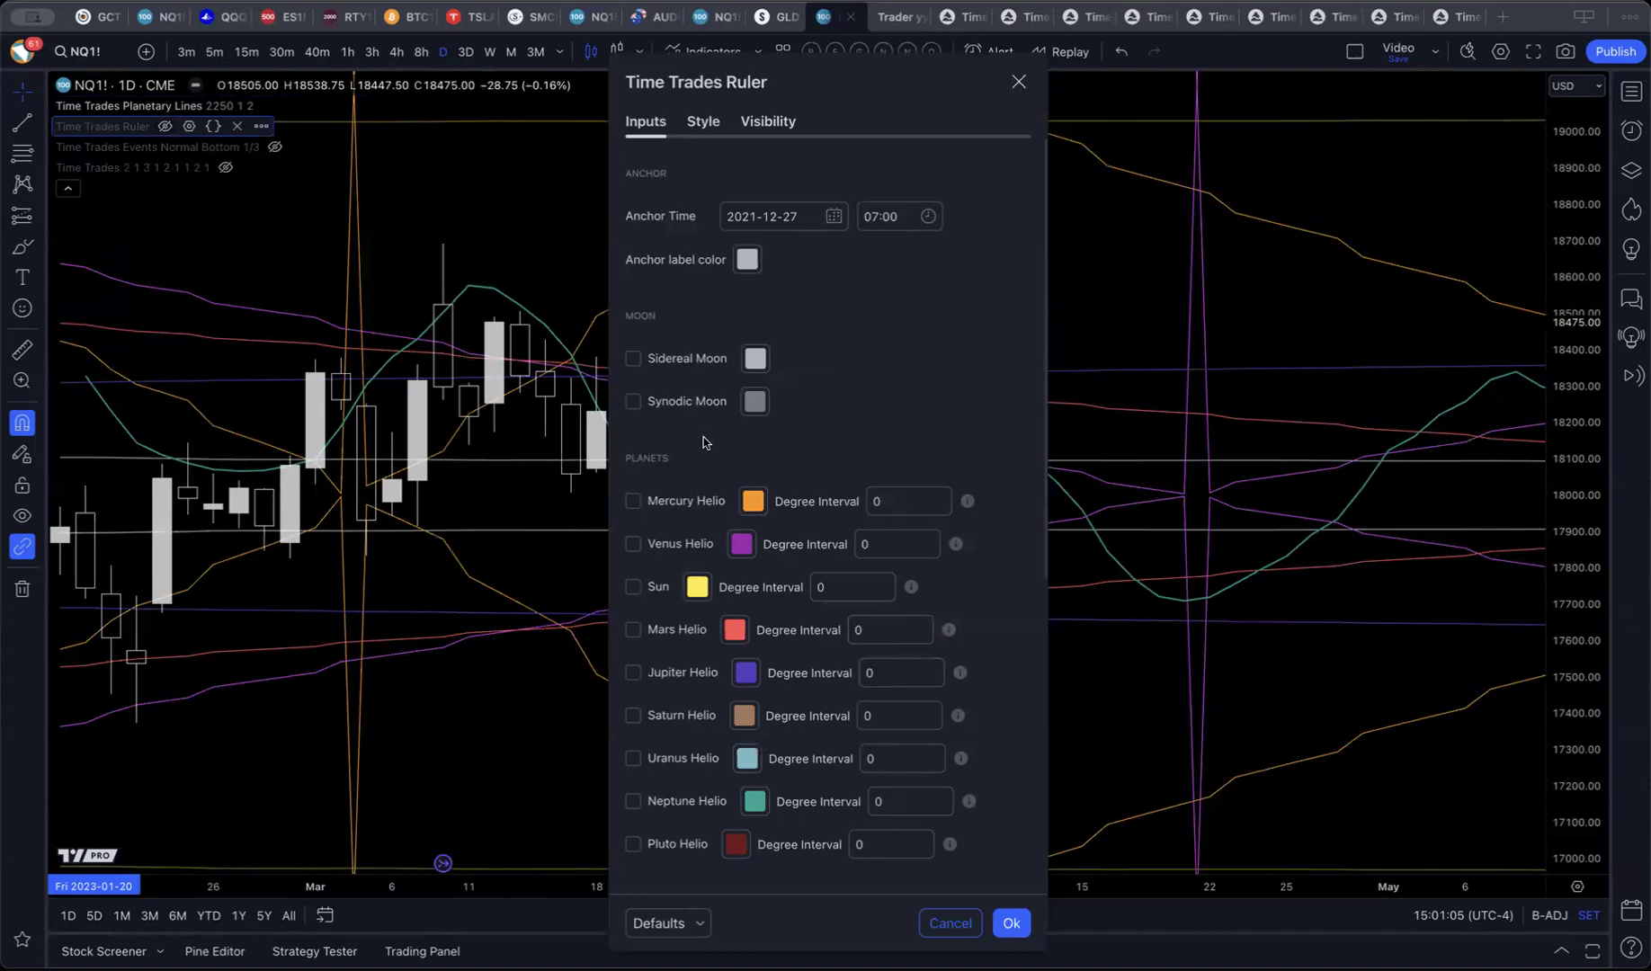
scroll(758, 538, "down", 2)
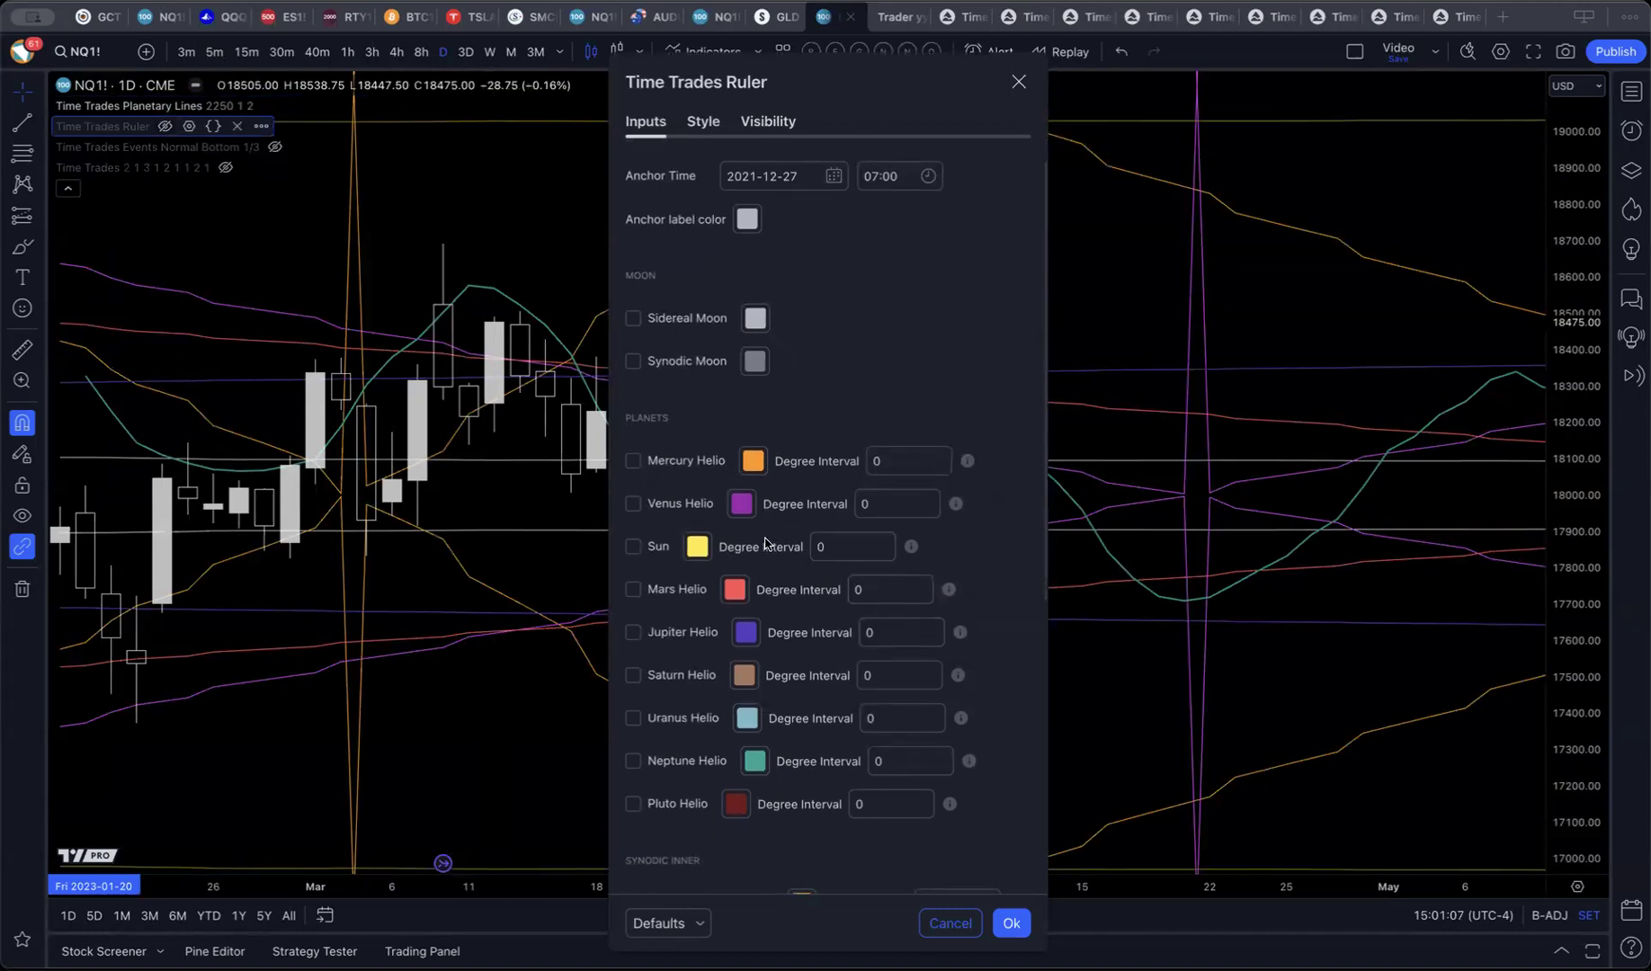
scroll(803, 371, "down", 10)
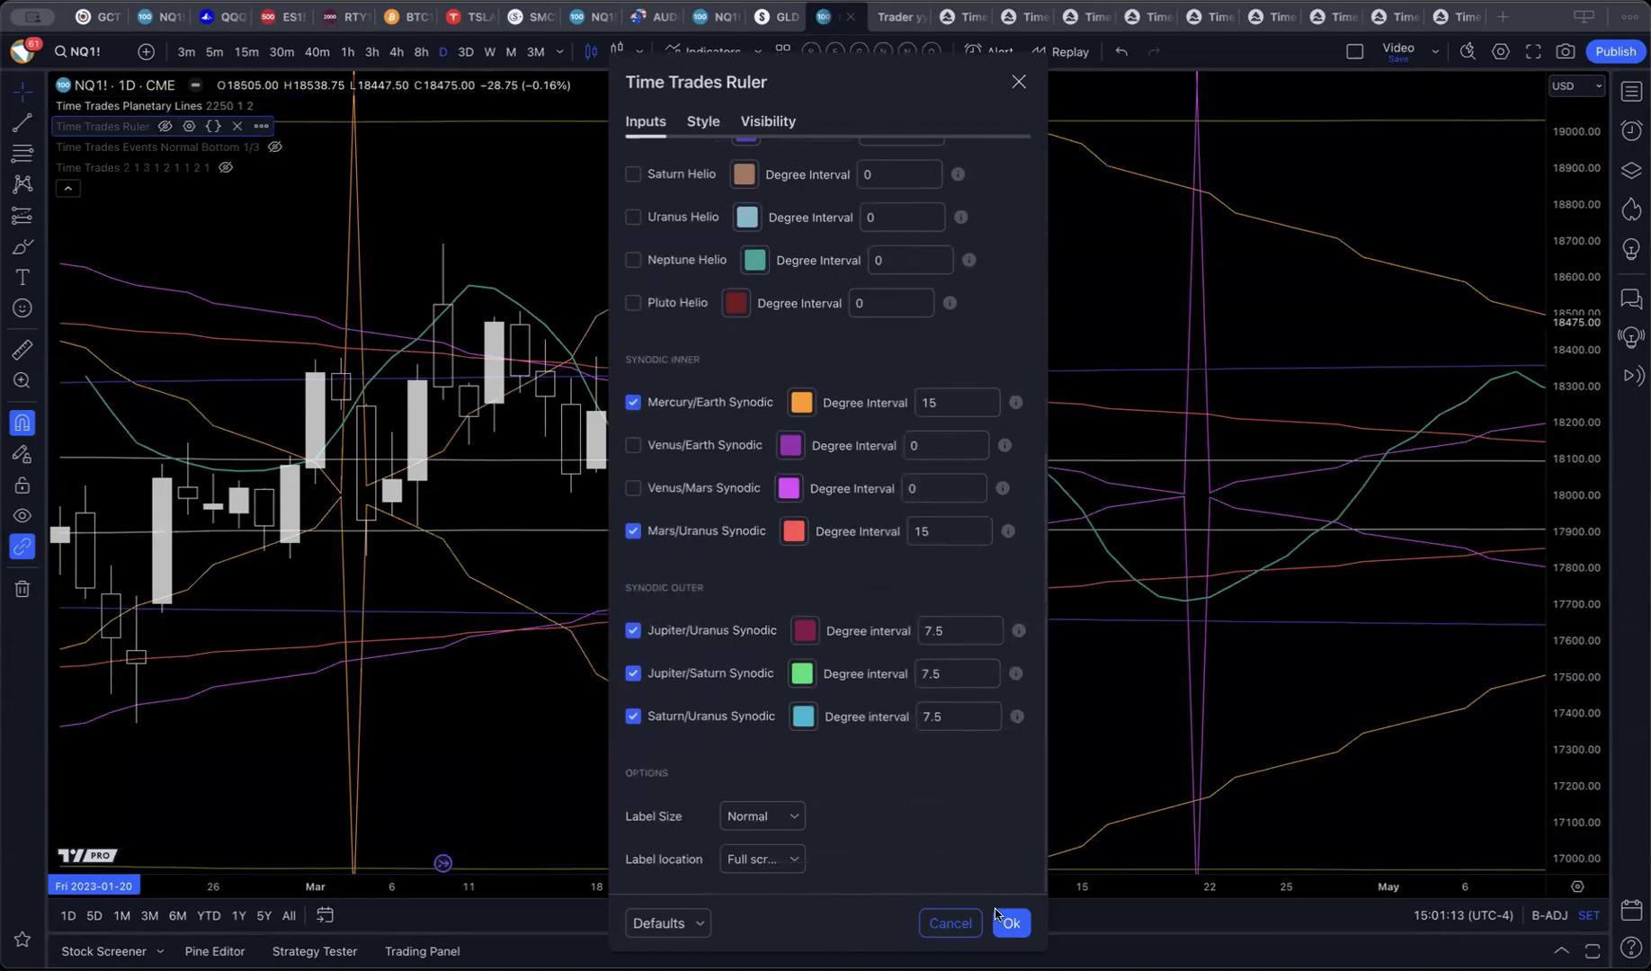
left_click(1008, 922)
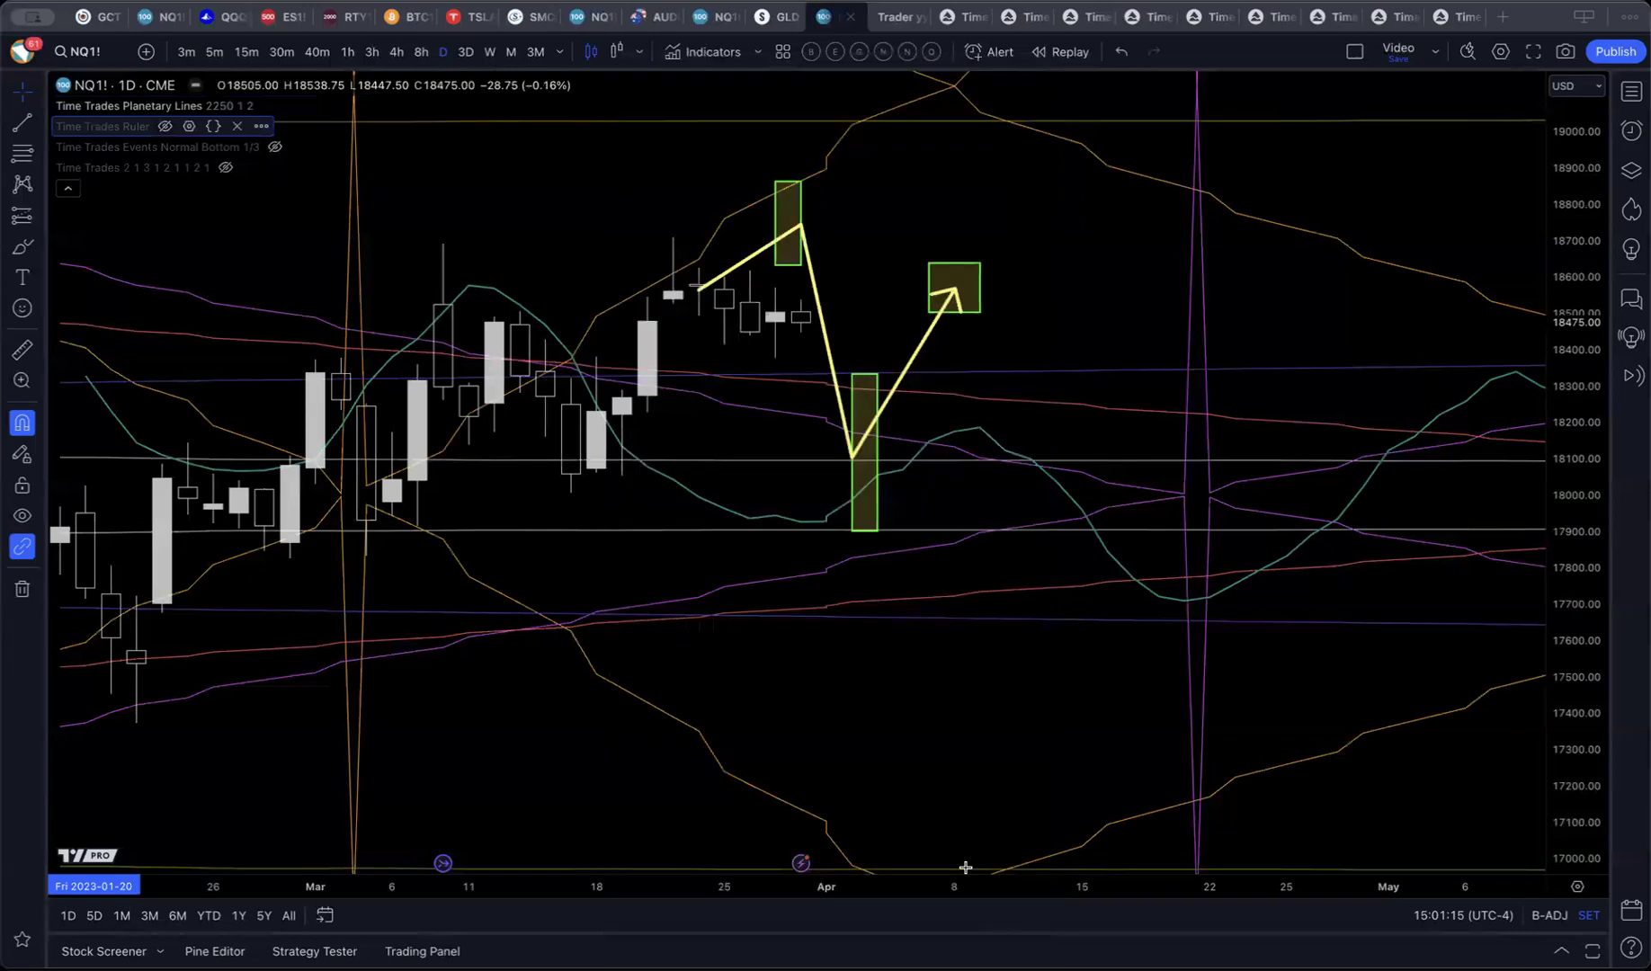
Step: Review the Time Trades Events filters and show its event labels on the NQ1! chart
left_click(165, 127)
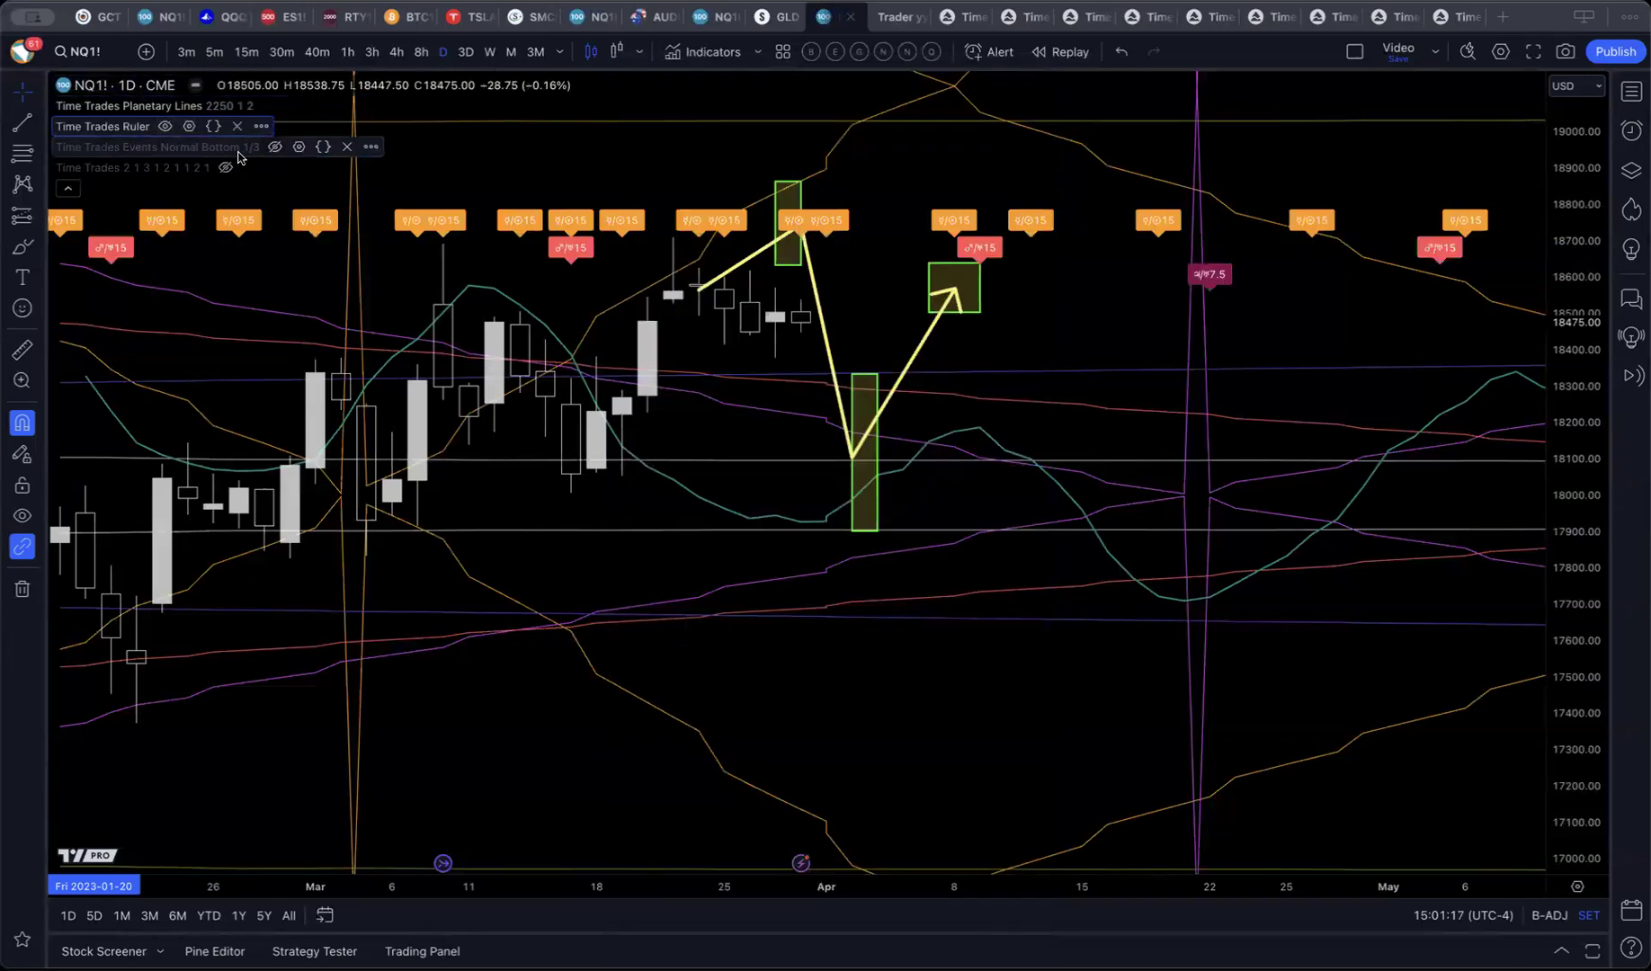
left_click(297, 147)
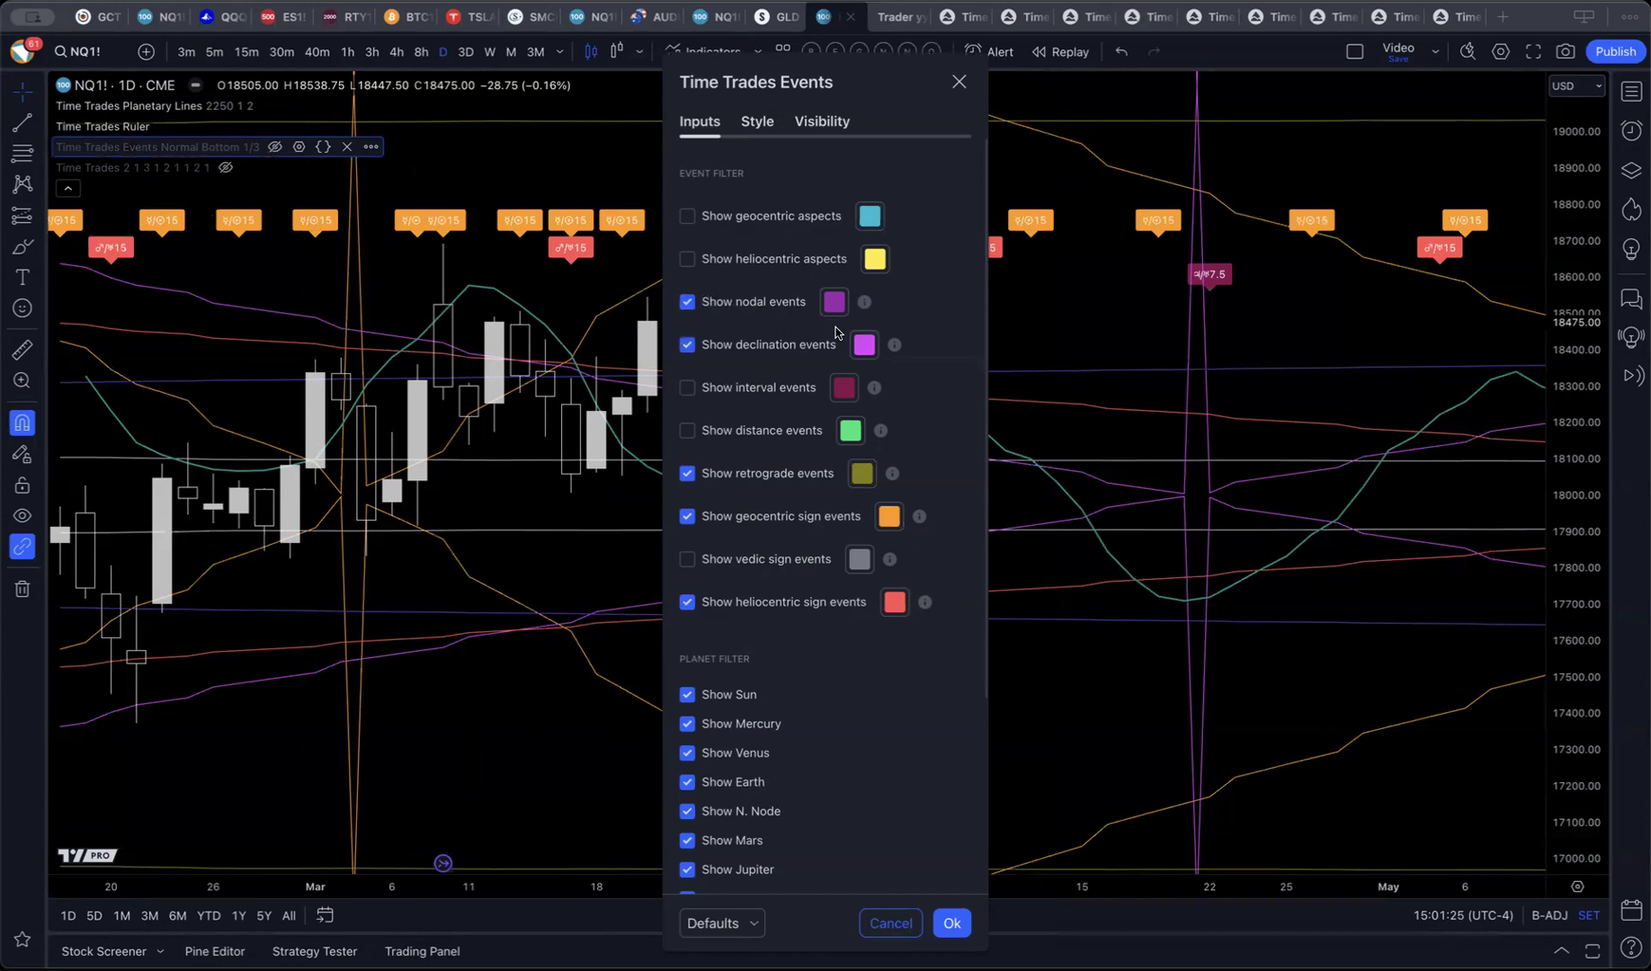
scroll(812, 648, "down", 3)
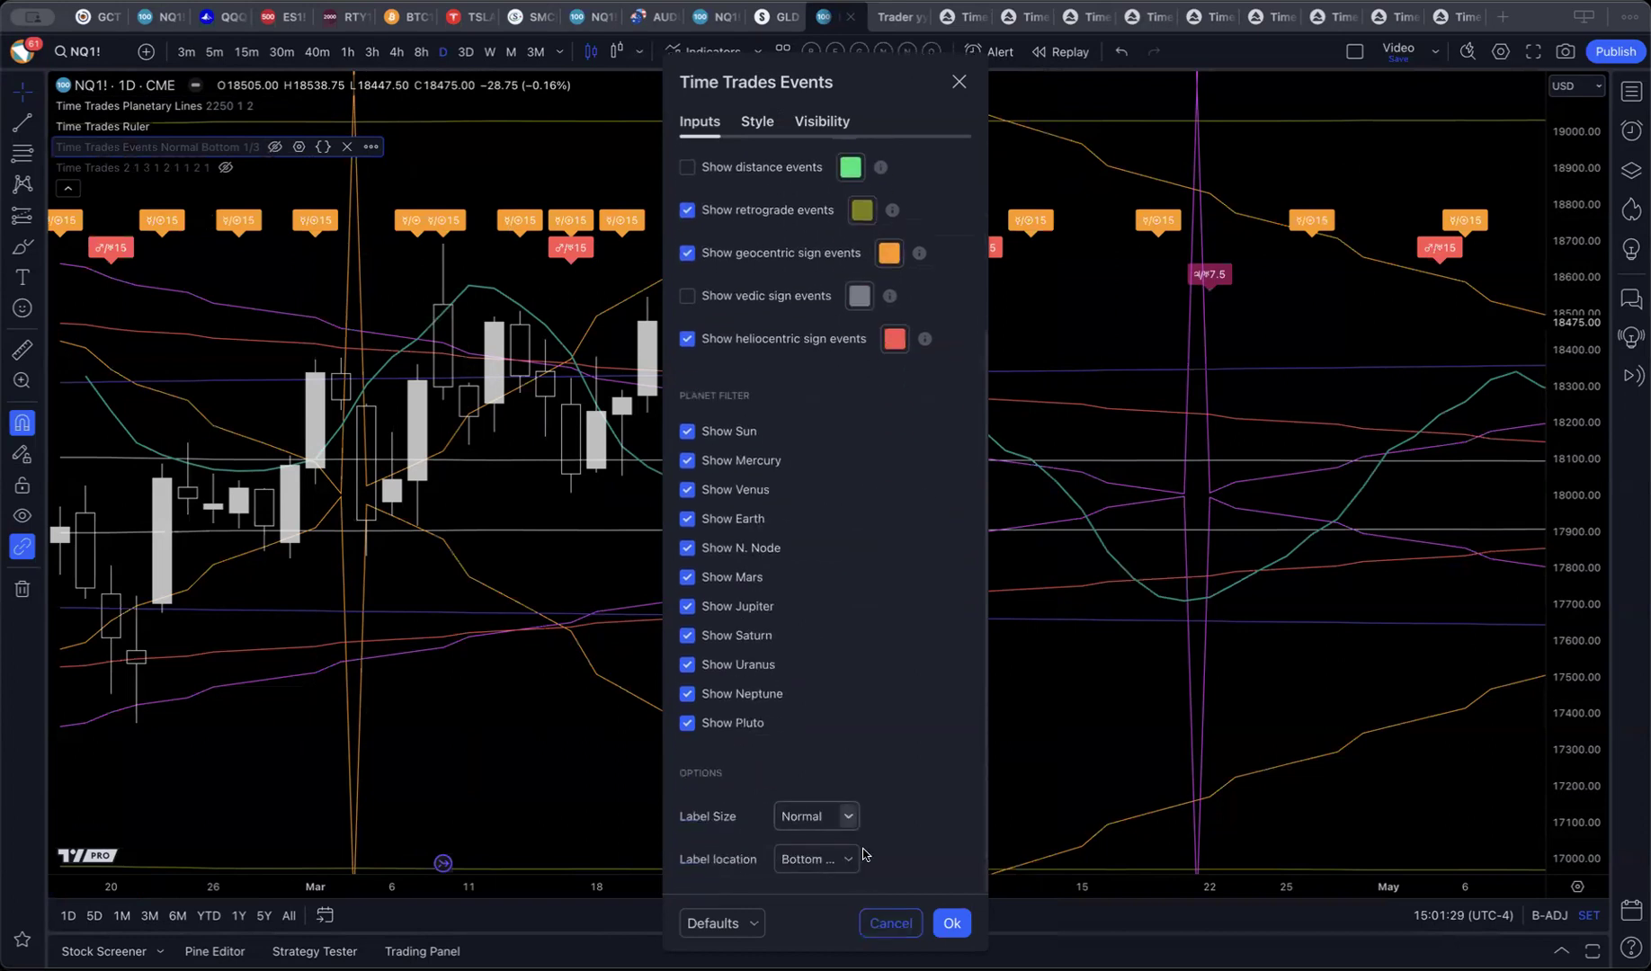
left_click(952, 922)
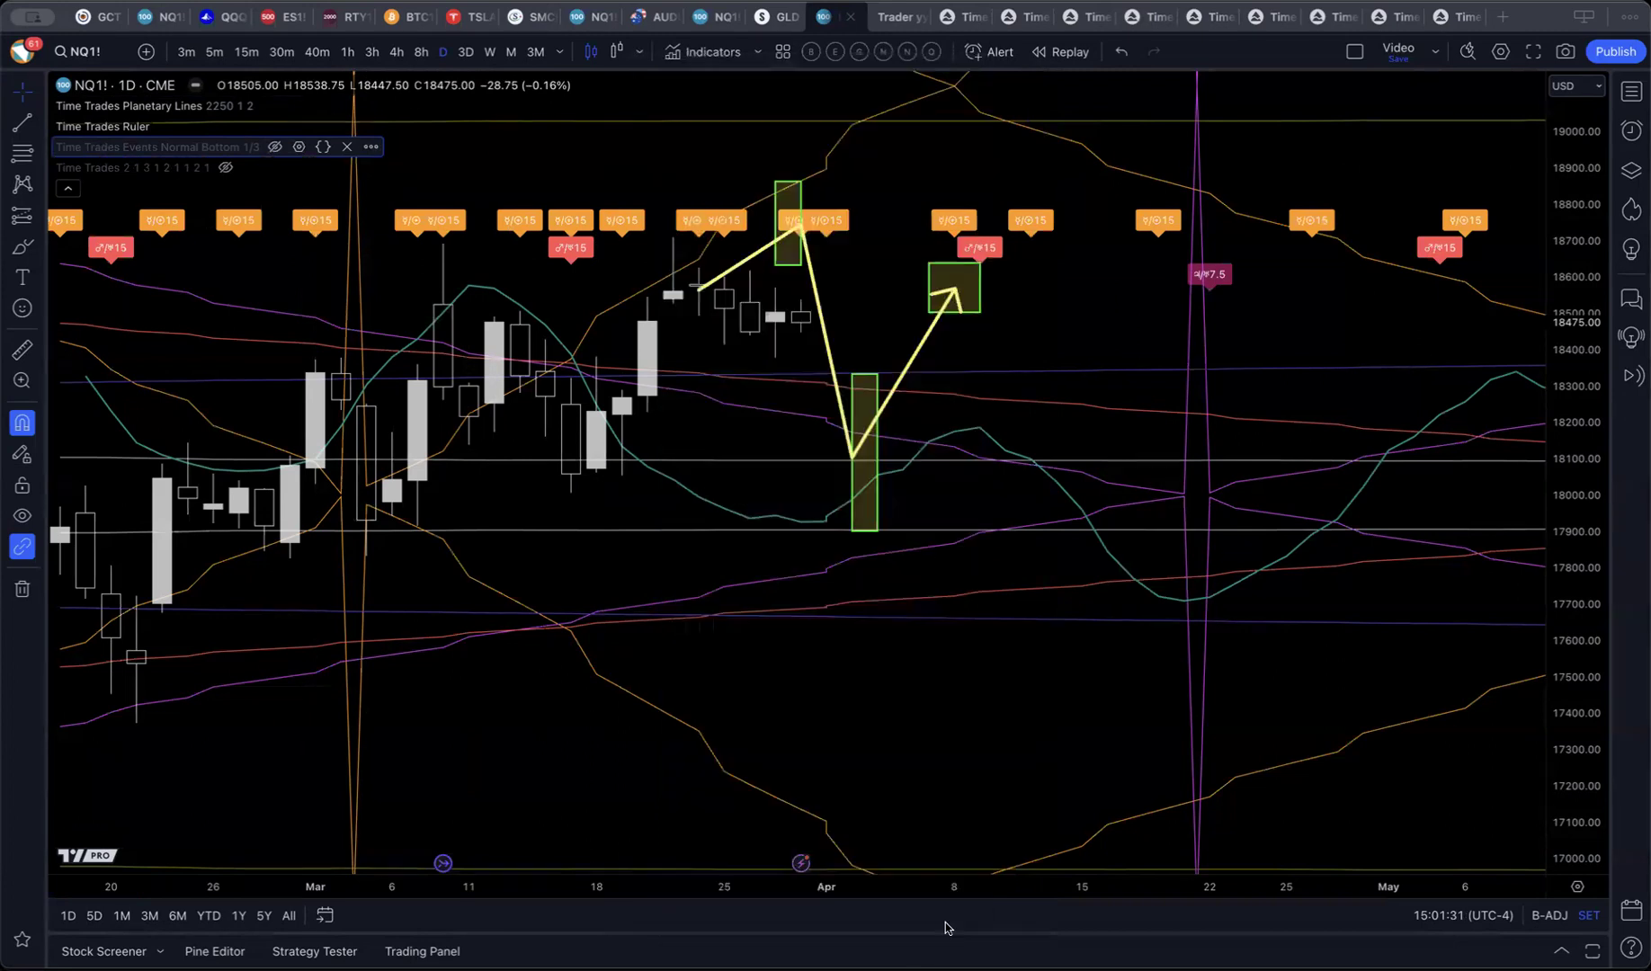
left_click(276, 146)
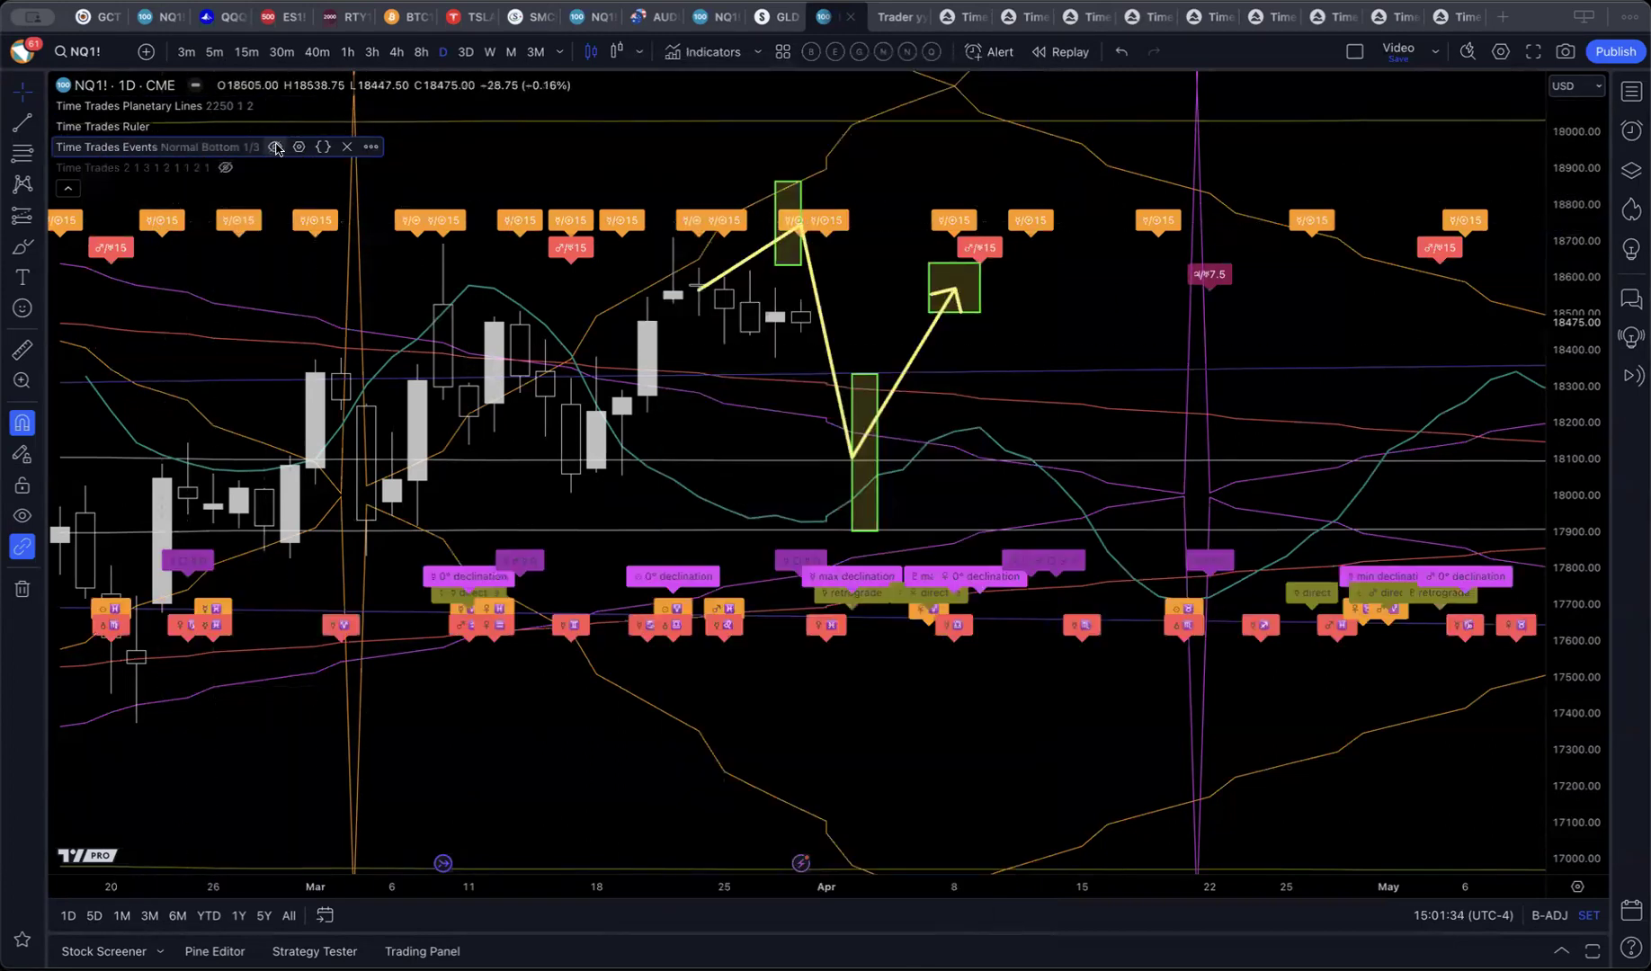
Step: Unhide the Time Trades timing lines and zoom the NQ1! chart into early April
left_click(227, 168)
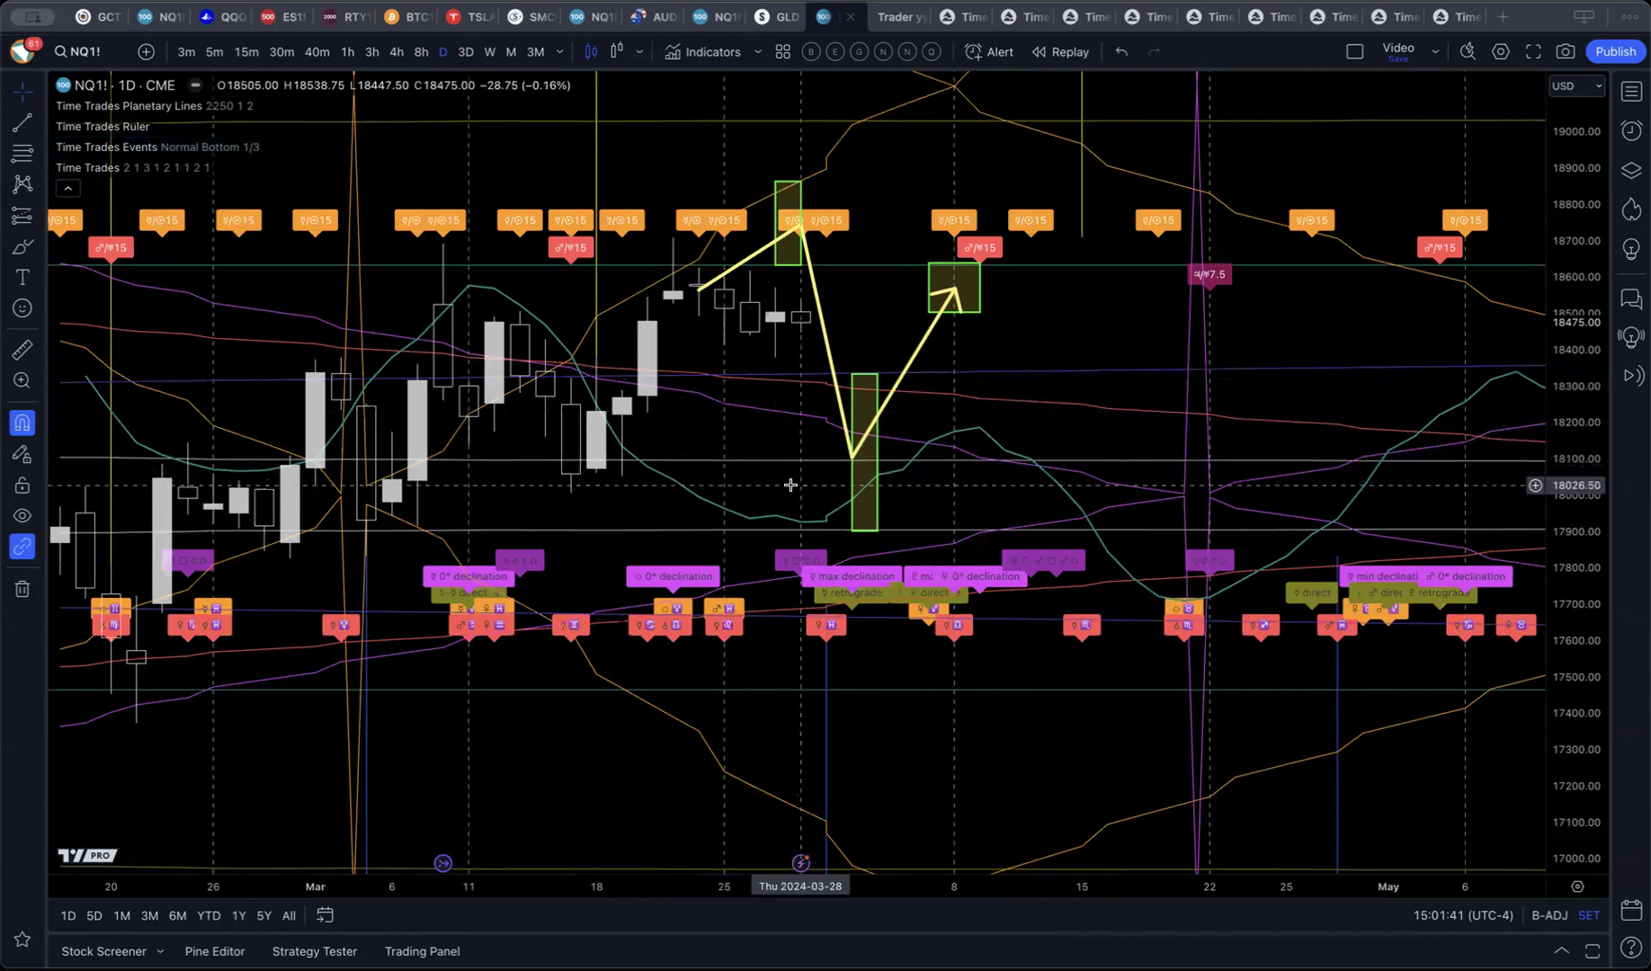
scroll(790, 484, "left", 5)
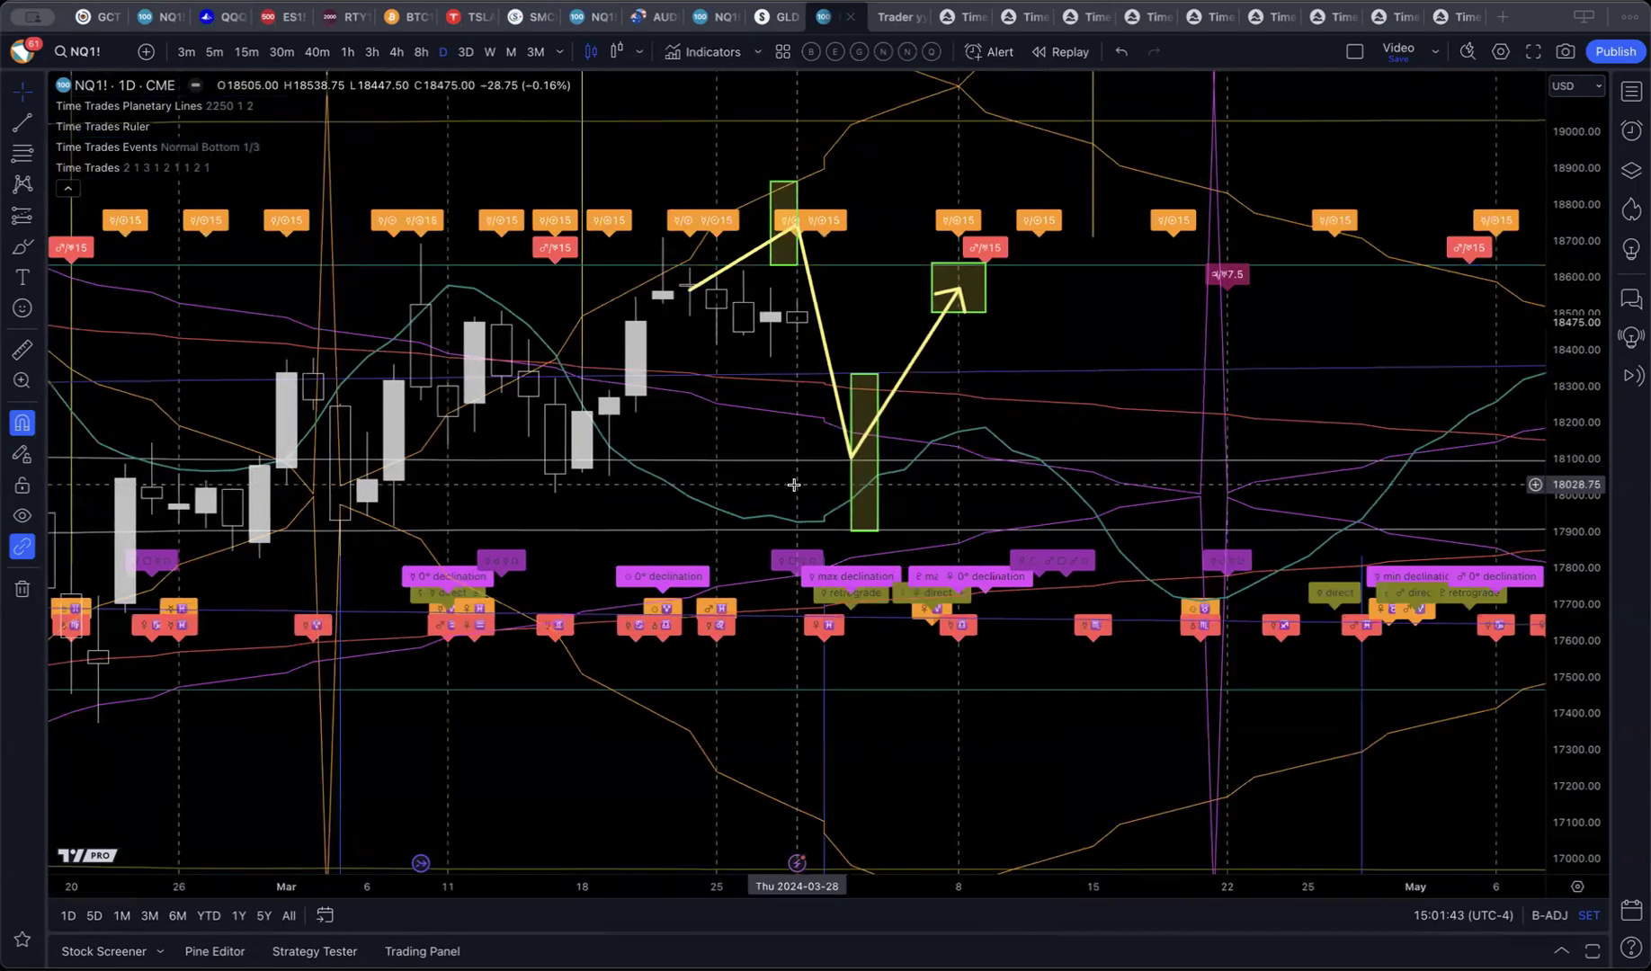
scroll(904, 483, "up", 2)
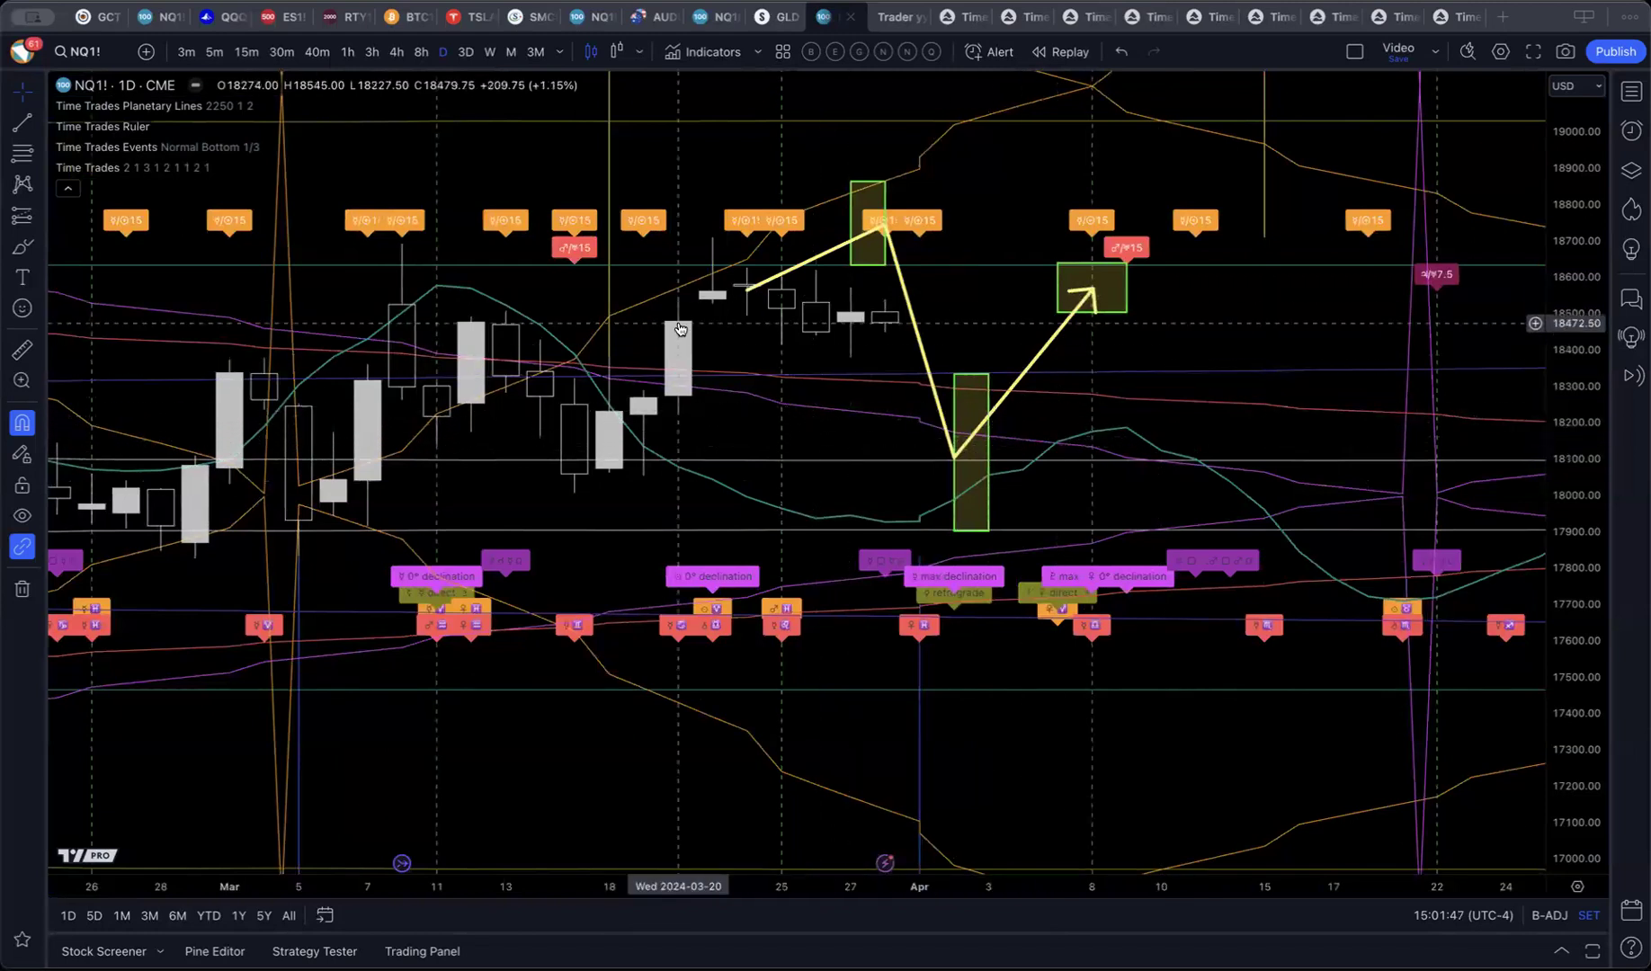
left_click(700, 271)
double_click(700, 263)
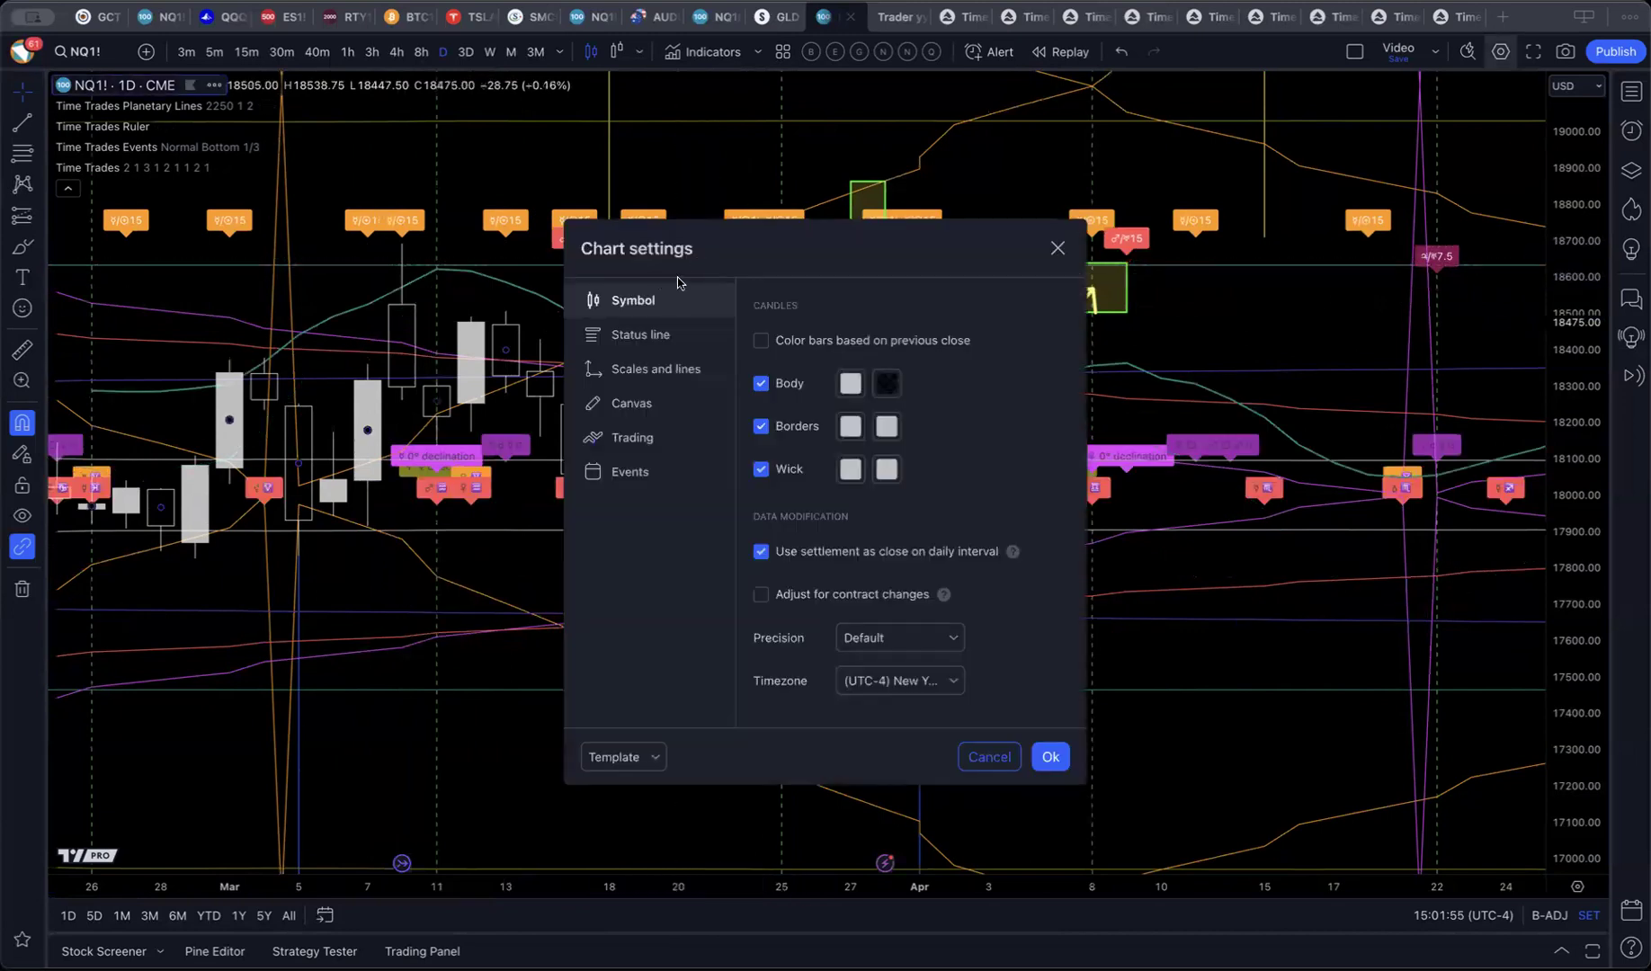
left_click(1058, 248)
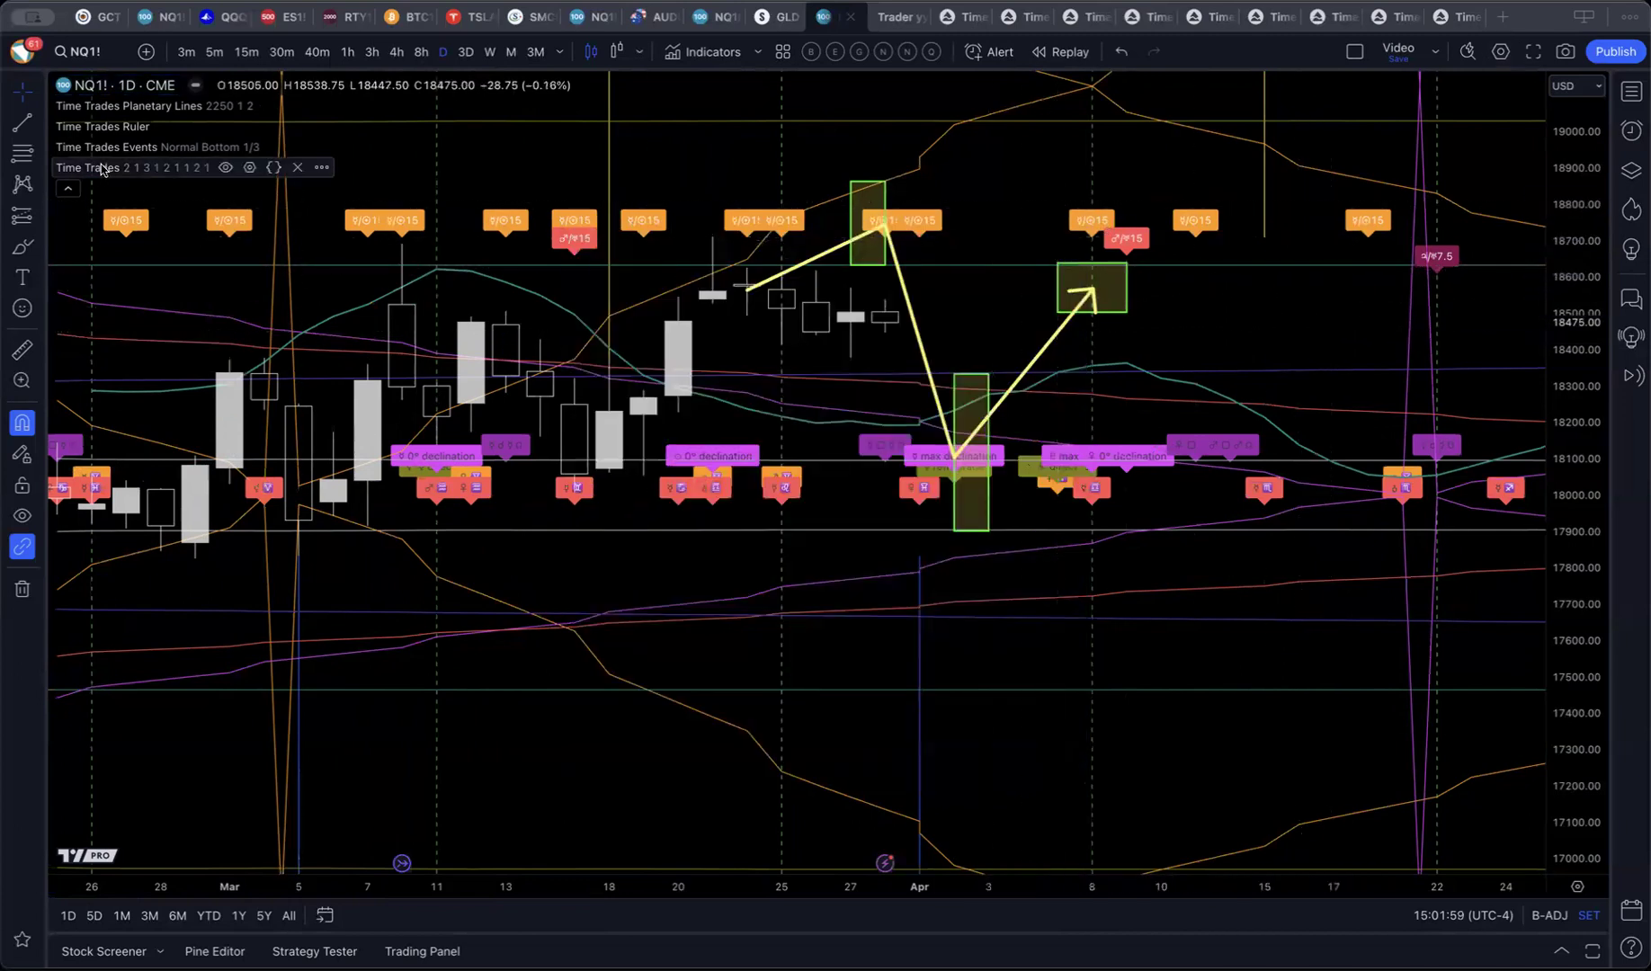
left_click(250, 169)
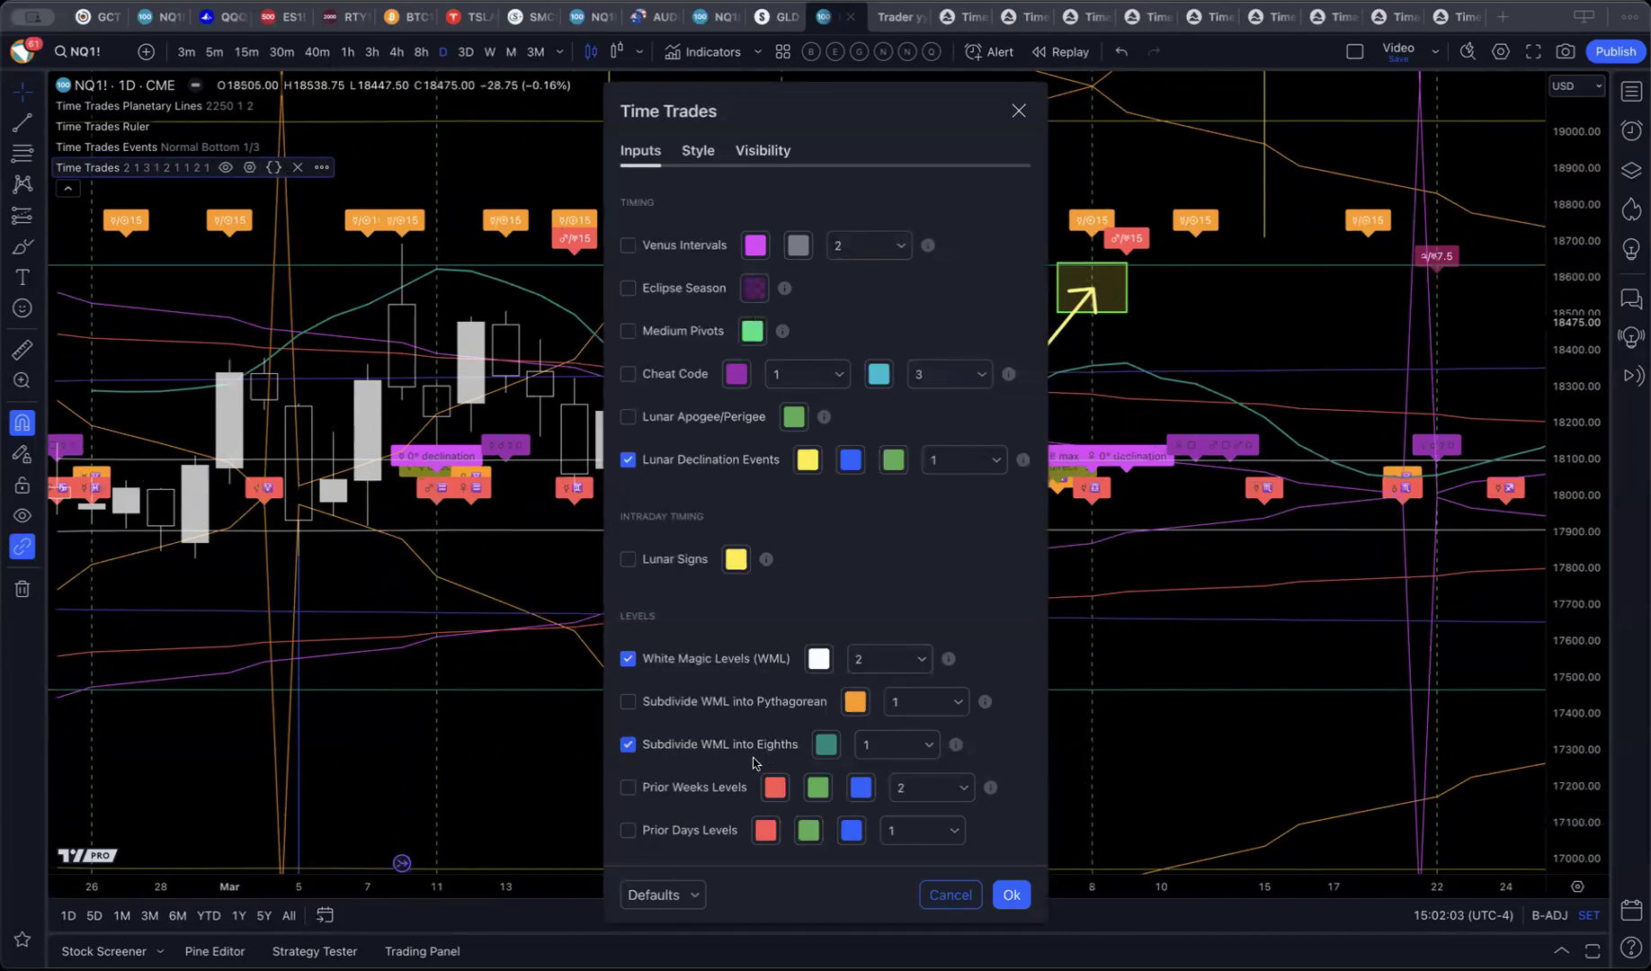
left_click(951, 895)
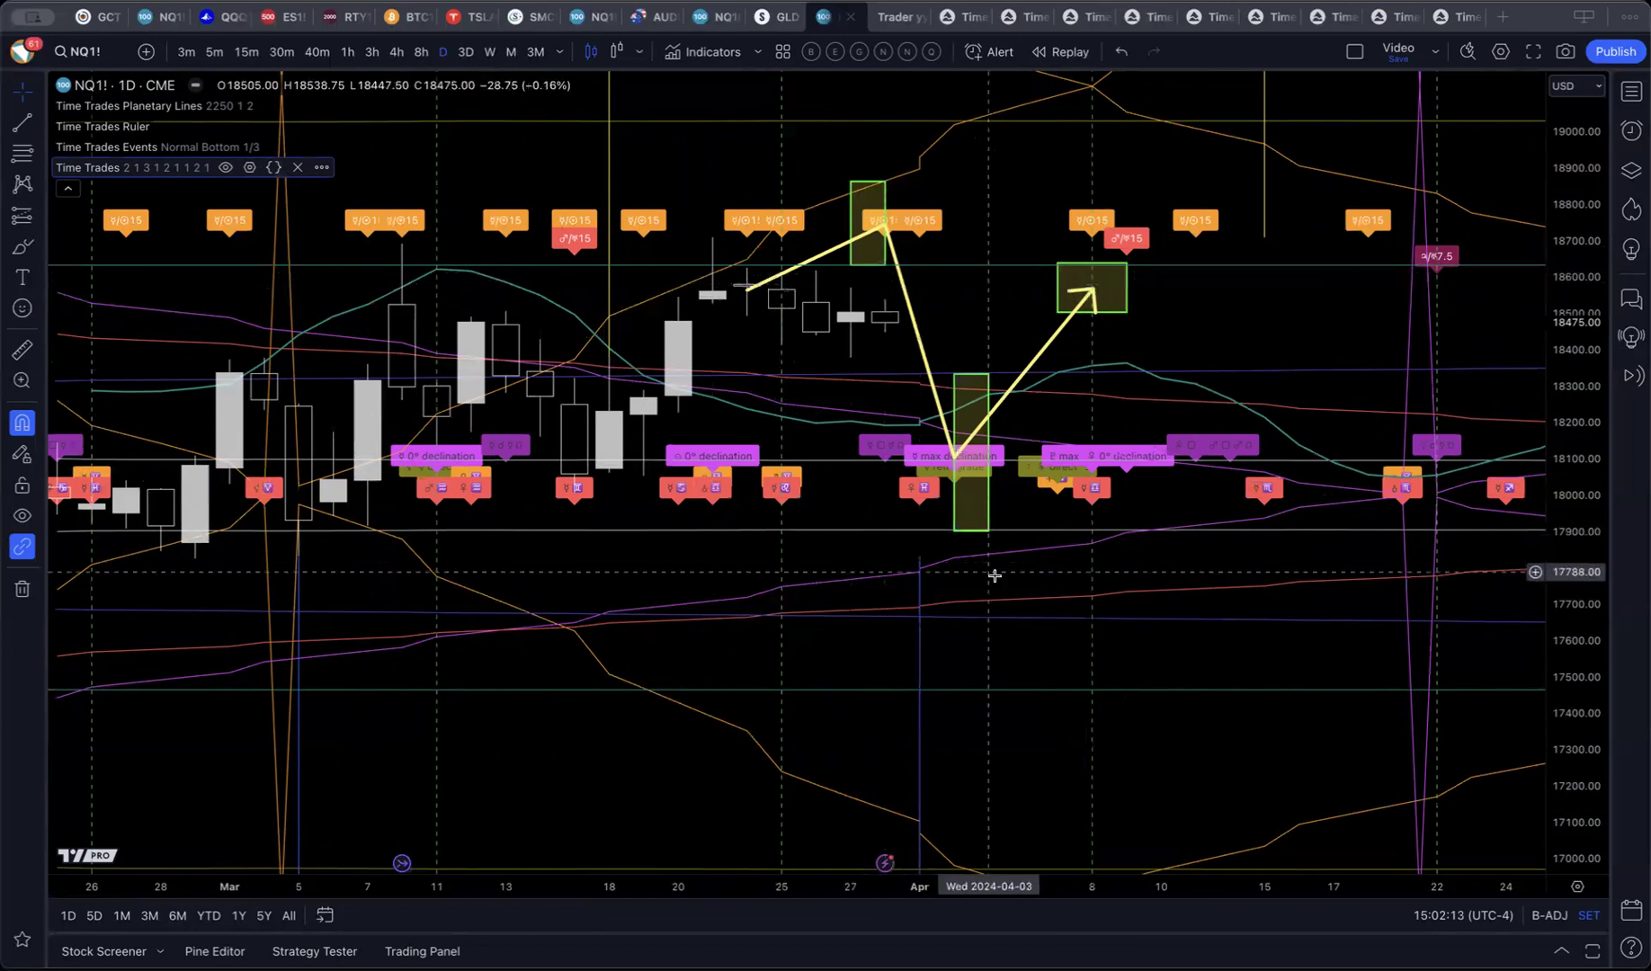
Step: Turn off the lunar node lines and the Mercury, Venus and Mars helio lines in Planetary Lines
double_click(851, 423)
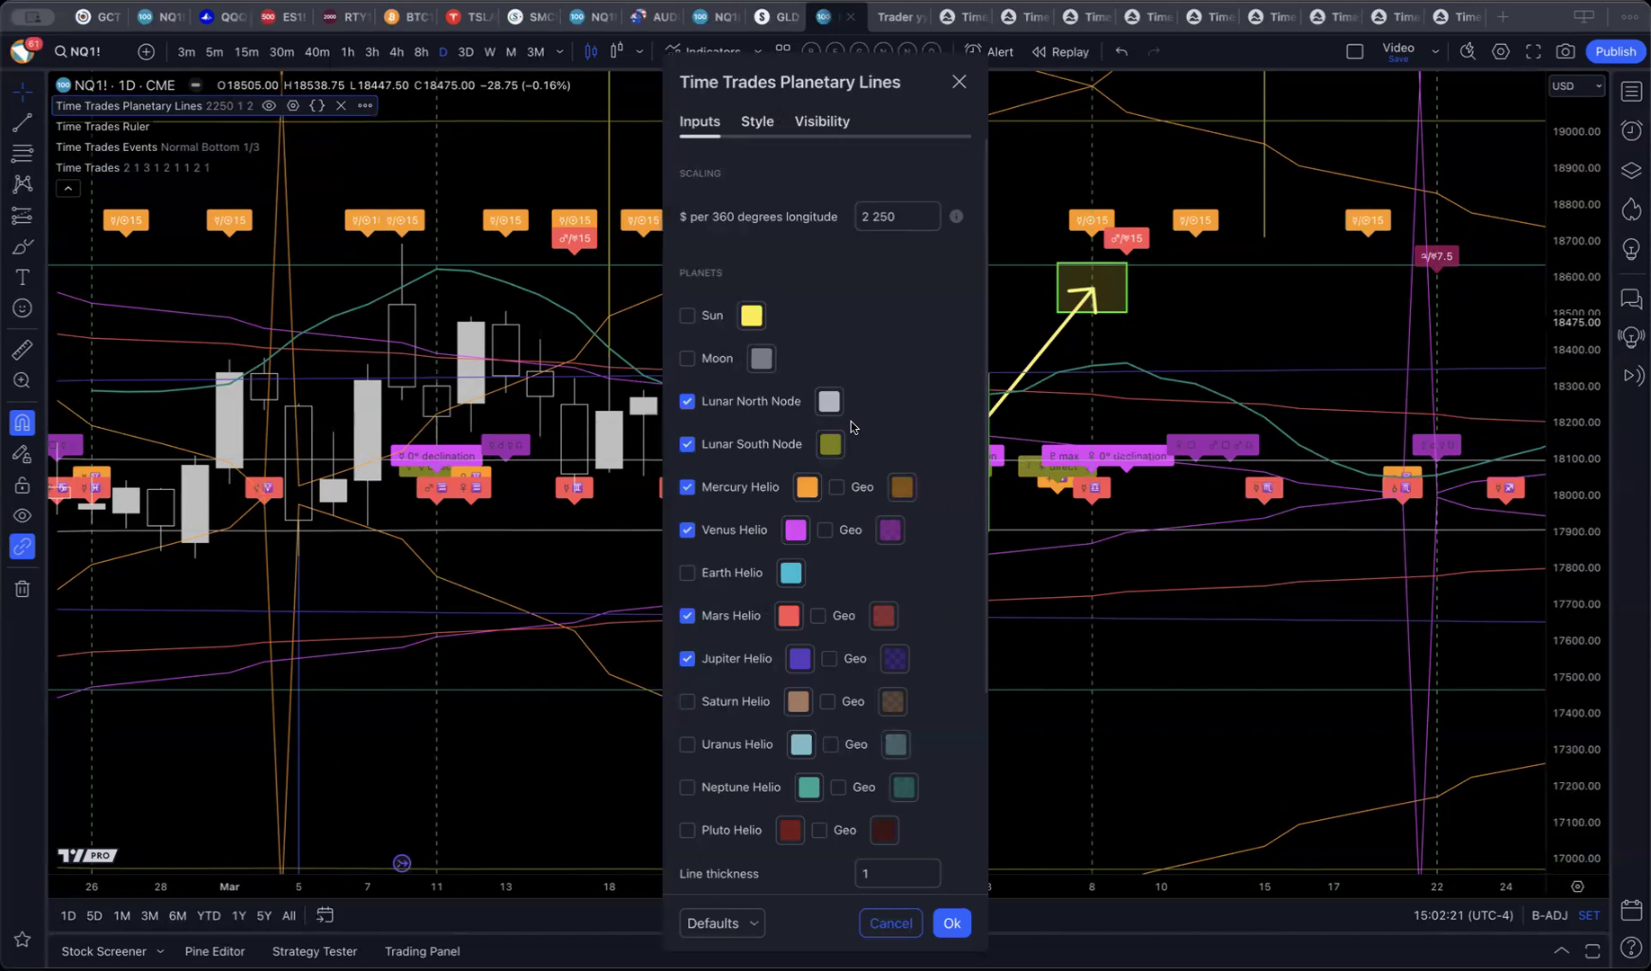
left_click(761, 403)
left_click(752, 444)
left_click(736, 489)
left_click(730, 531)
left_click(724, 616)
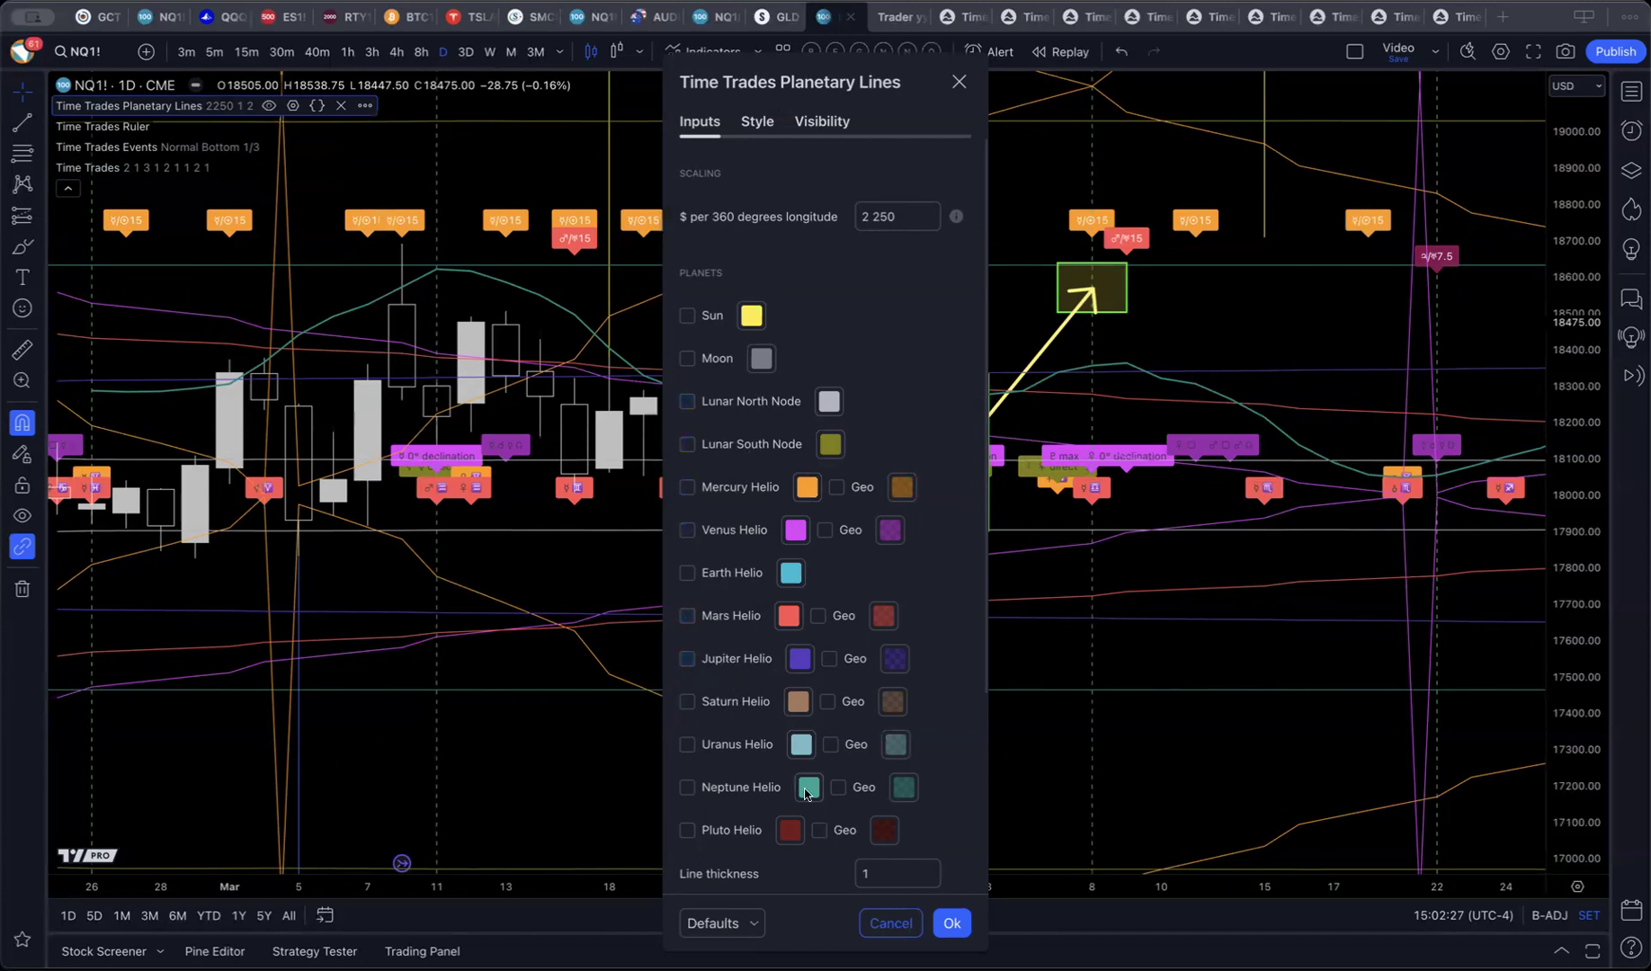
left_click(953, 924)
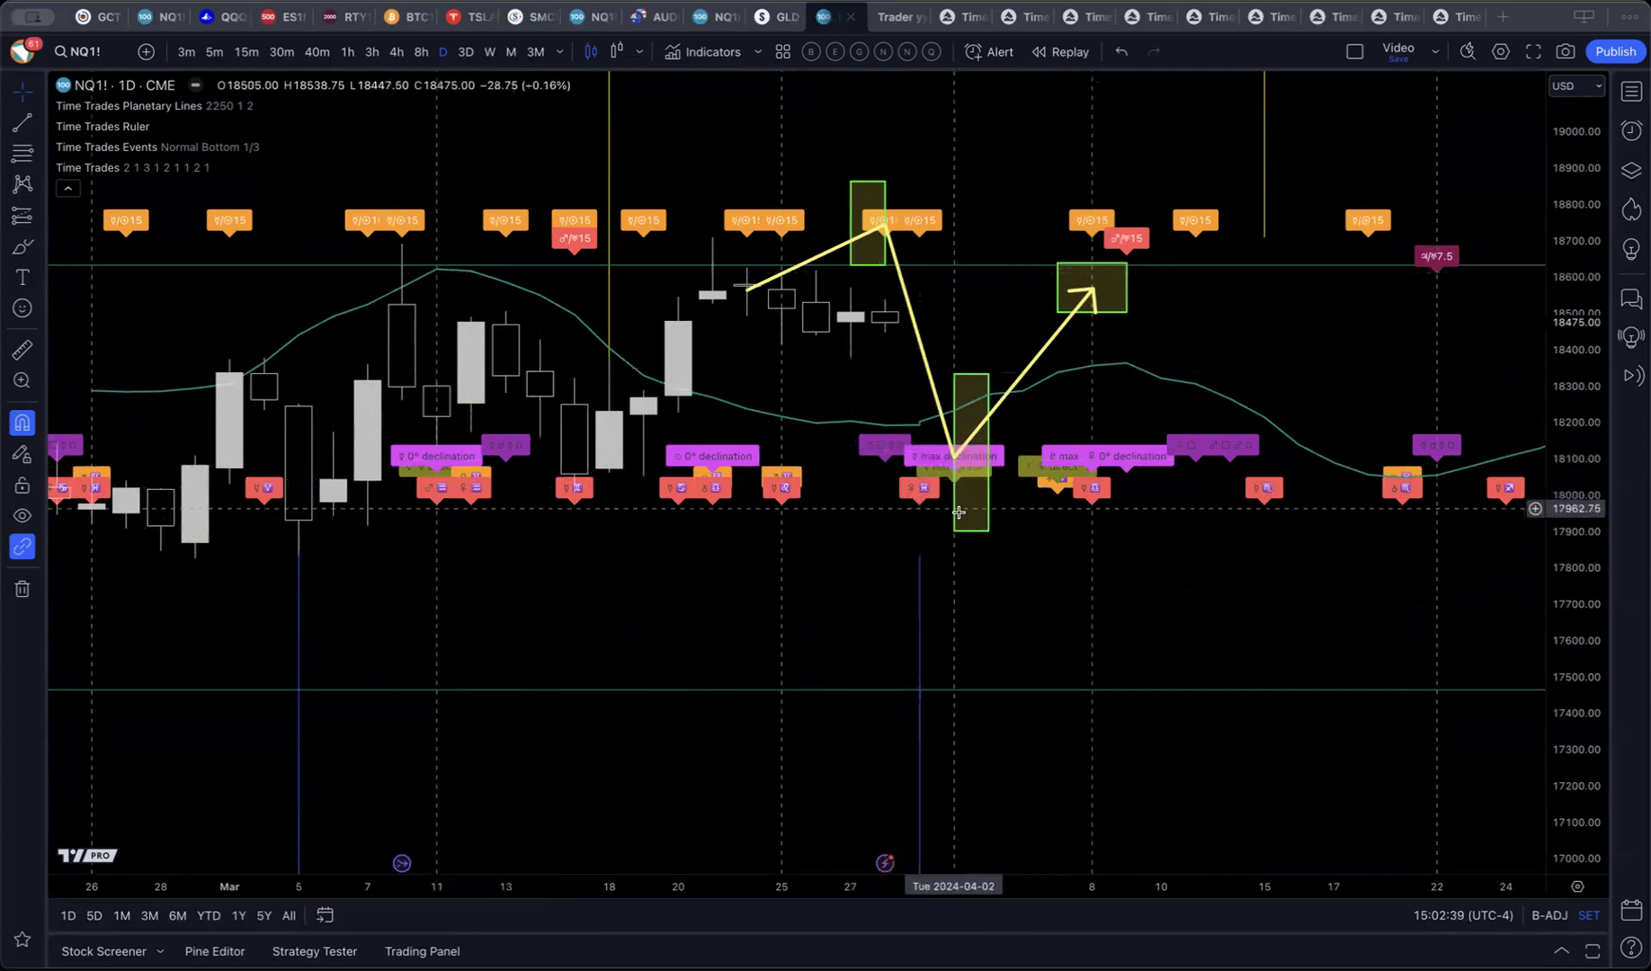
left_click(942, 414)
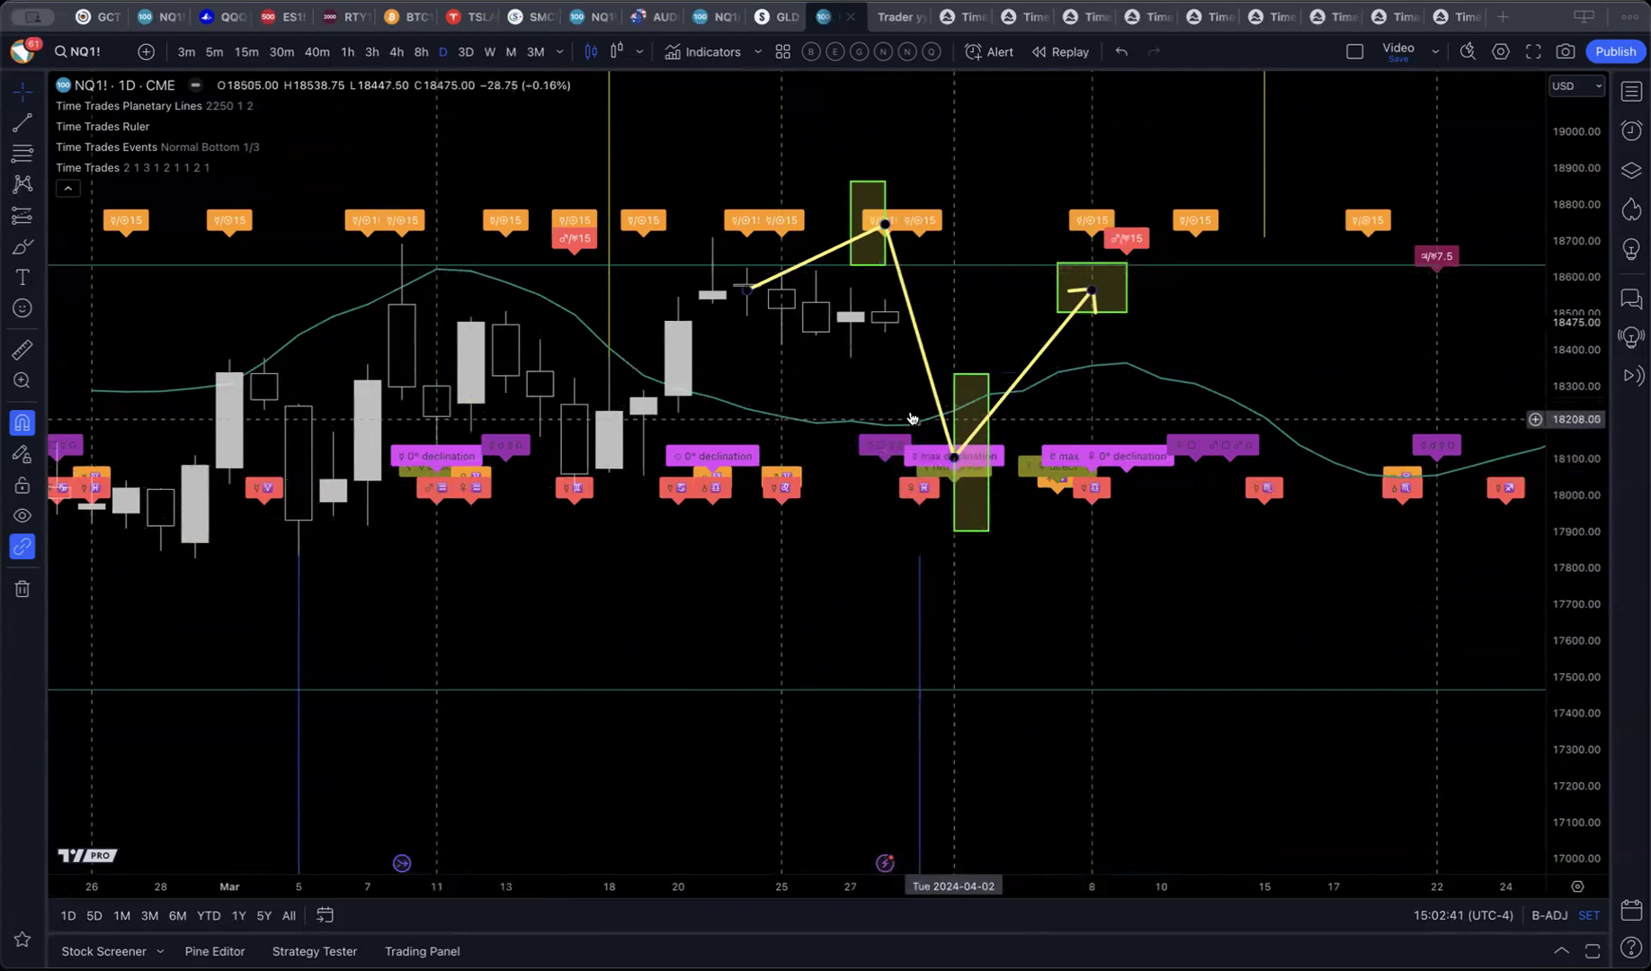
left_click(903, 501)
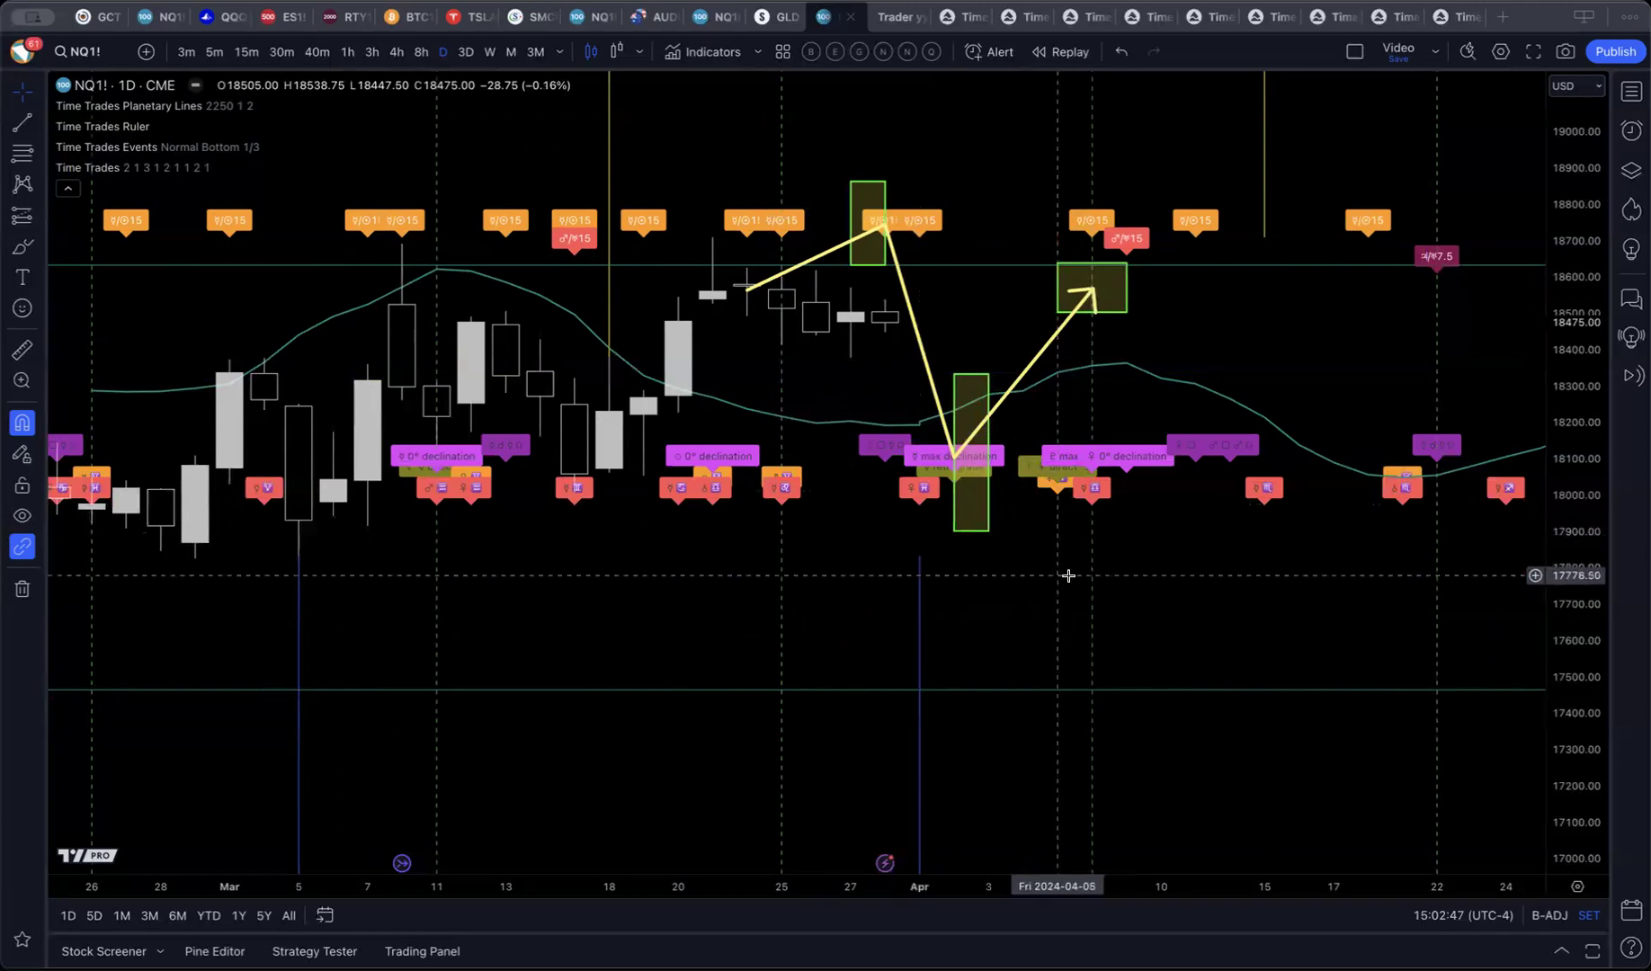
double_click(737, 458)
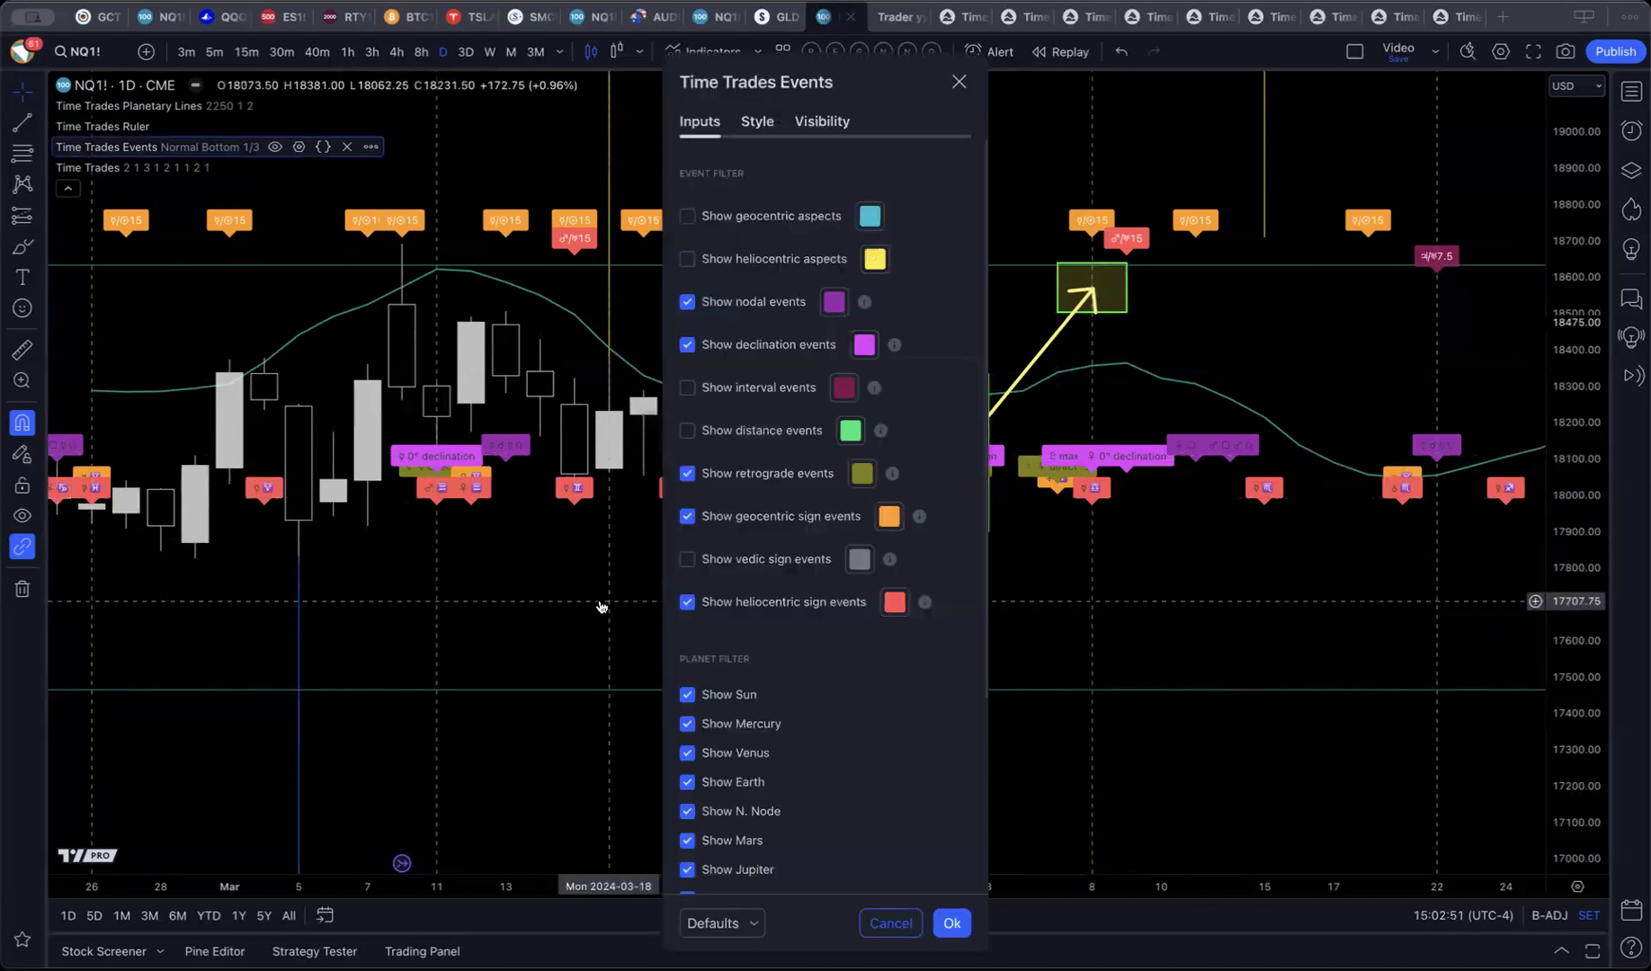
key("Escape")
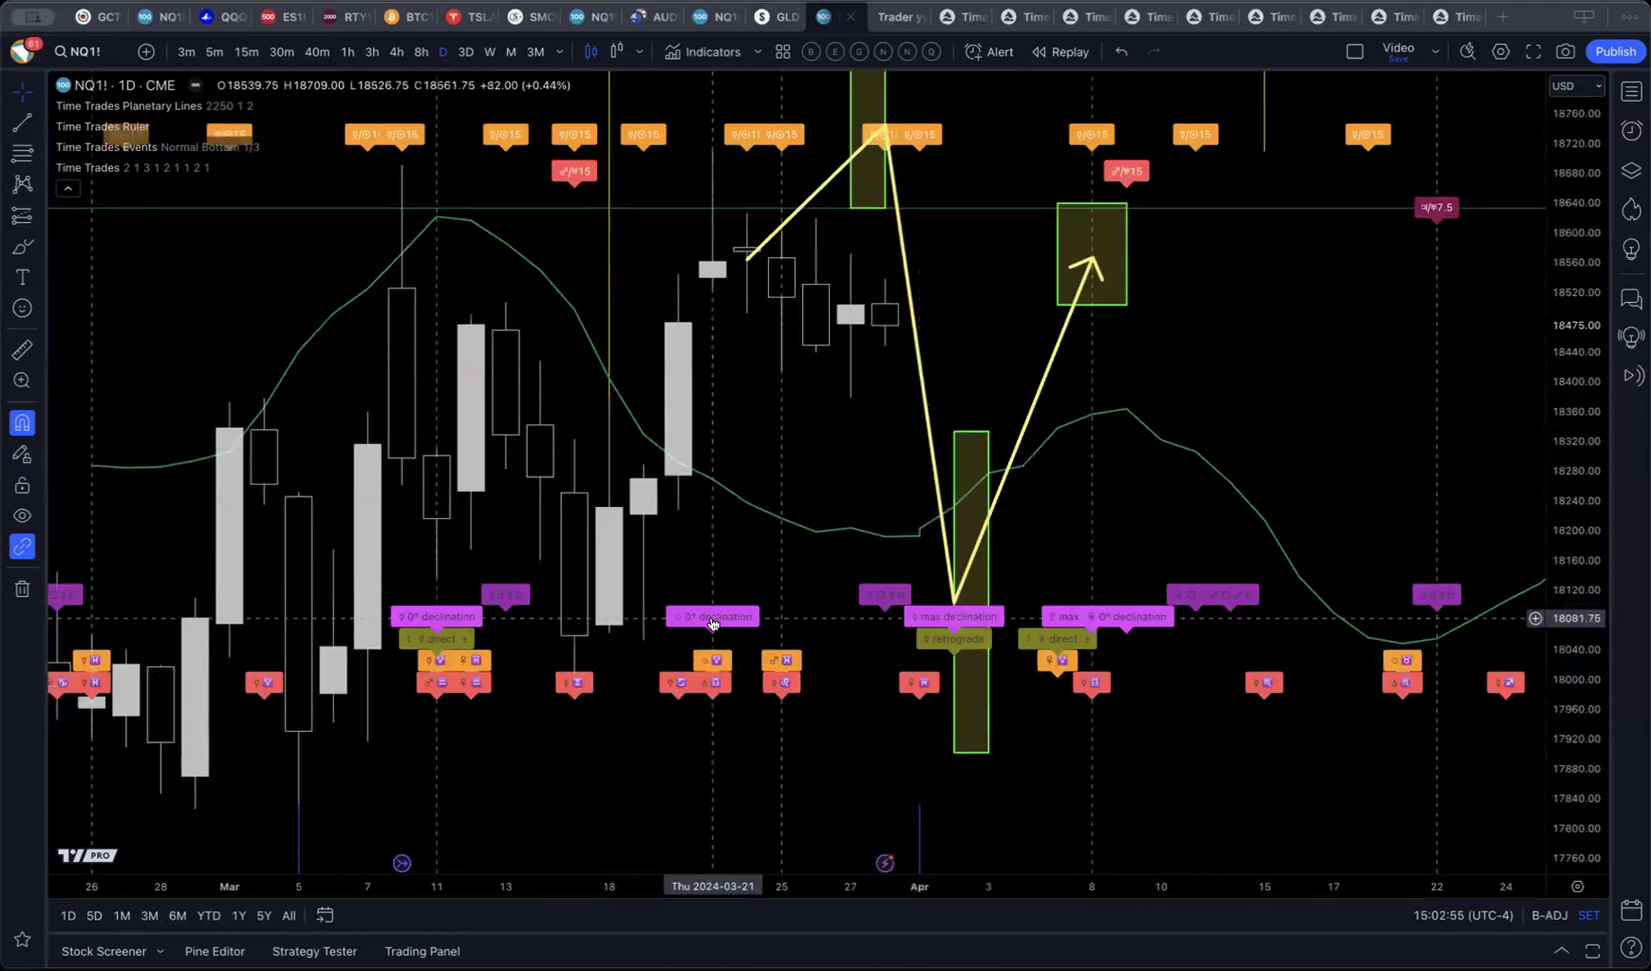
mouse_move(711, 622)
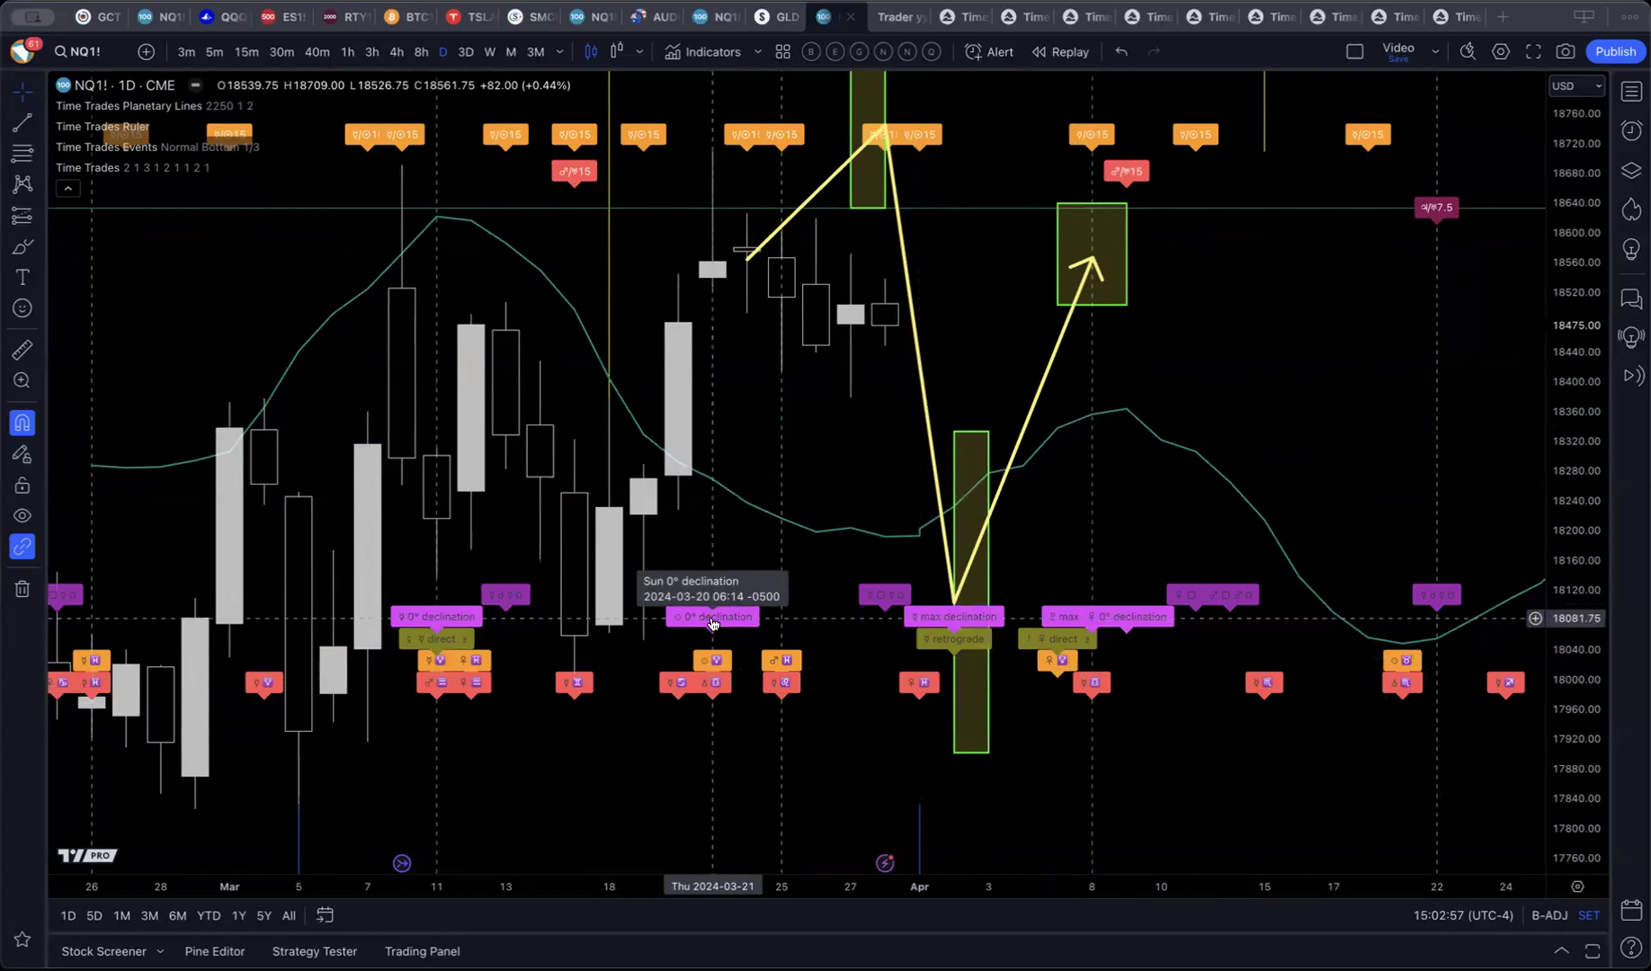
mouse_move(884, 601)
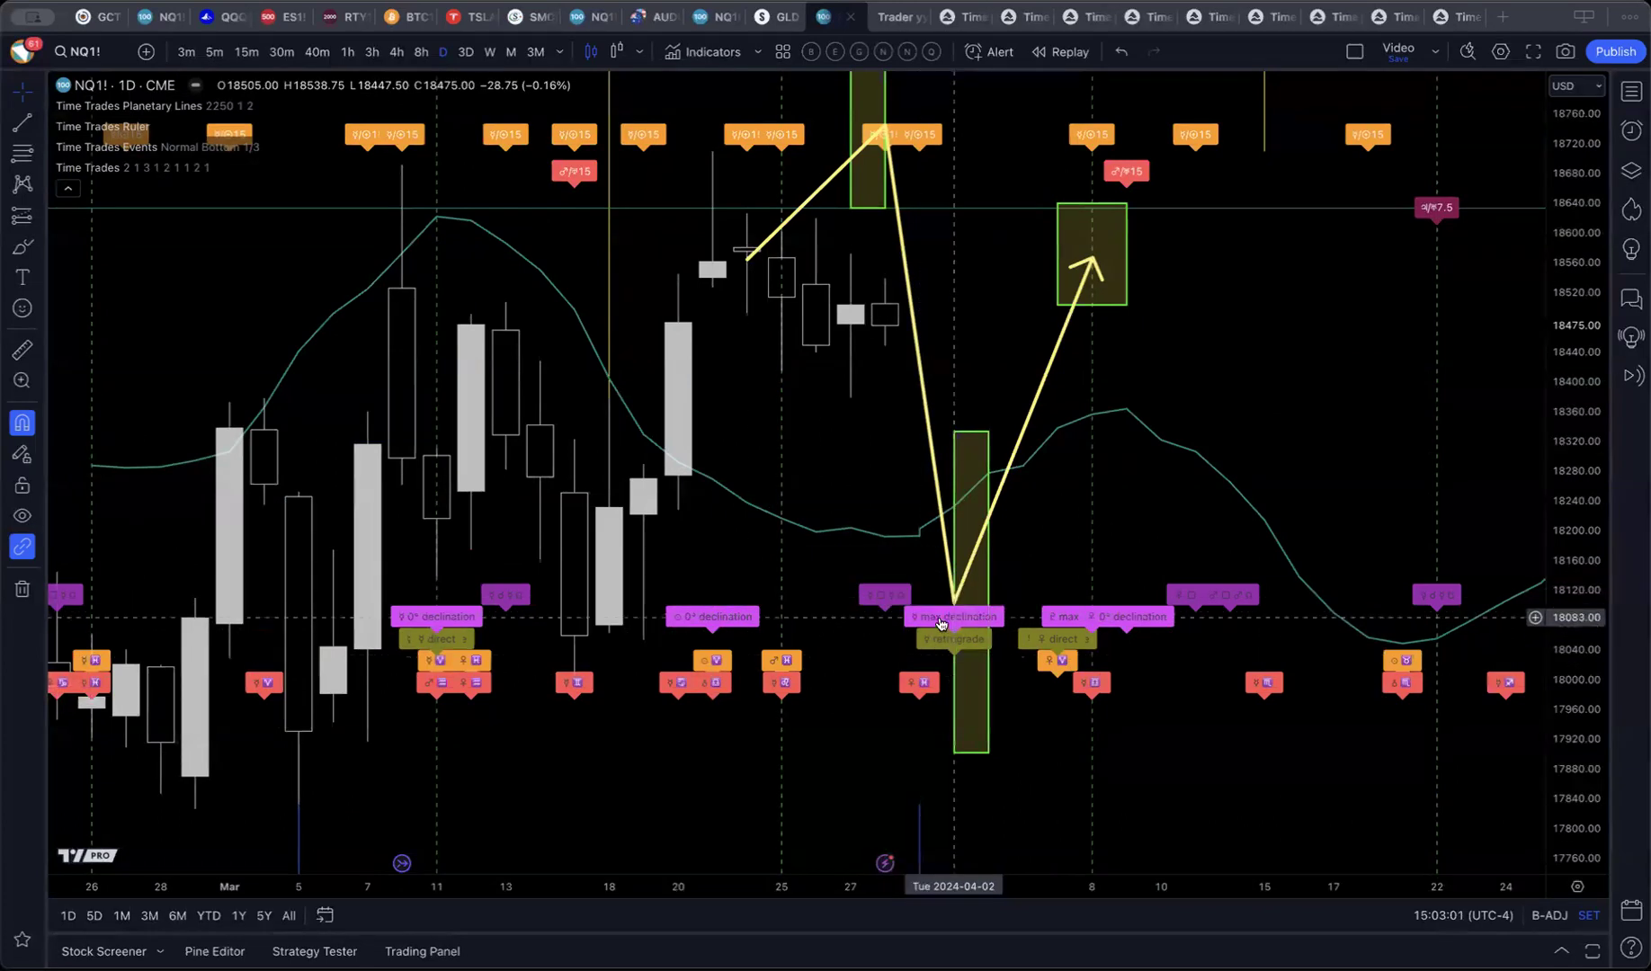
mouse_move(942, 623)
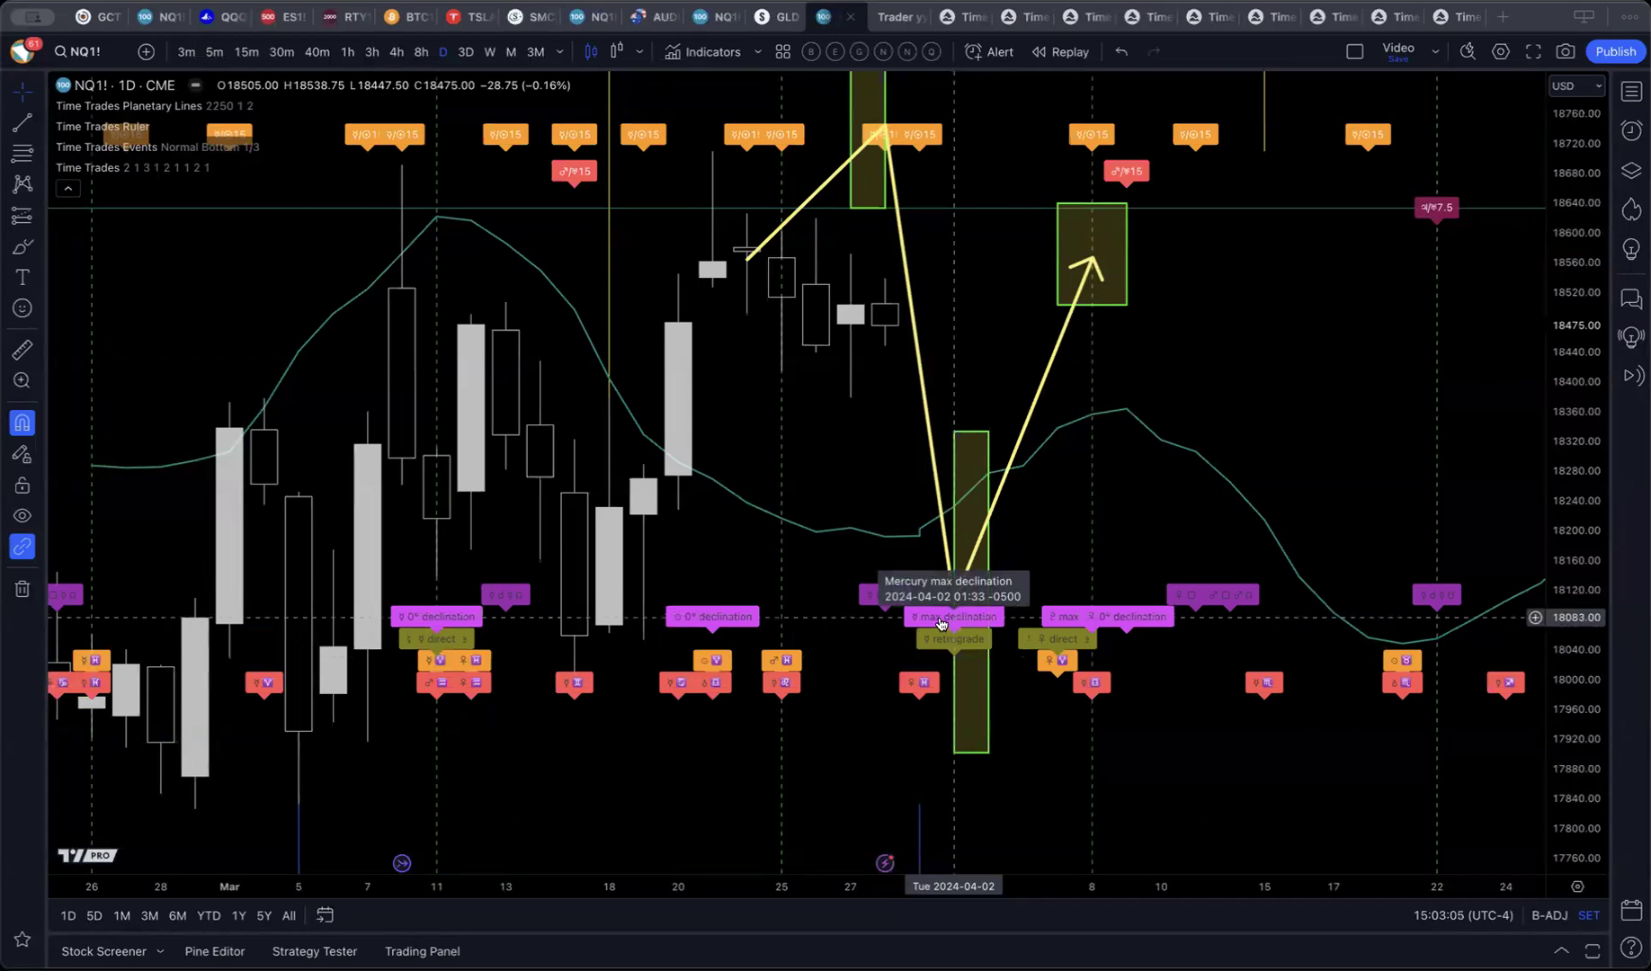
left_click(980, 564)
left_click(1071, 519)
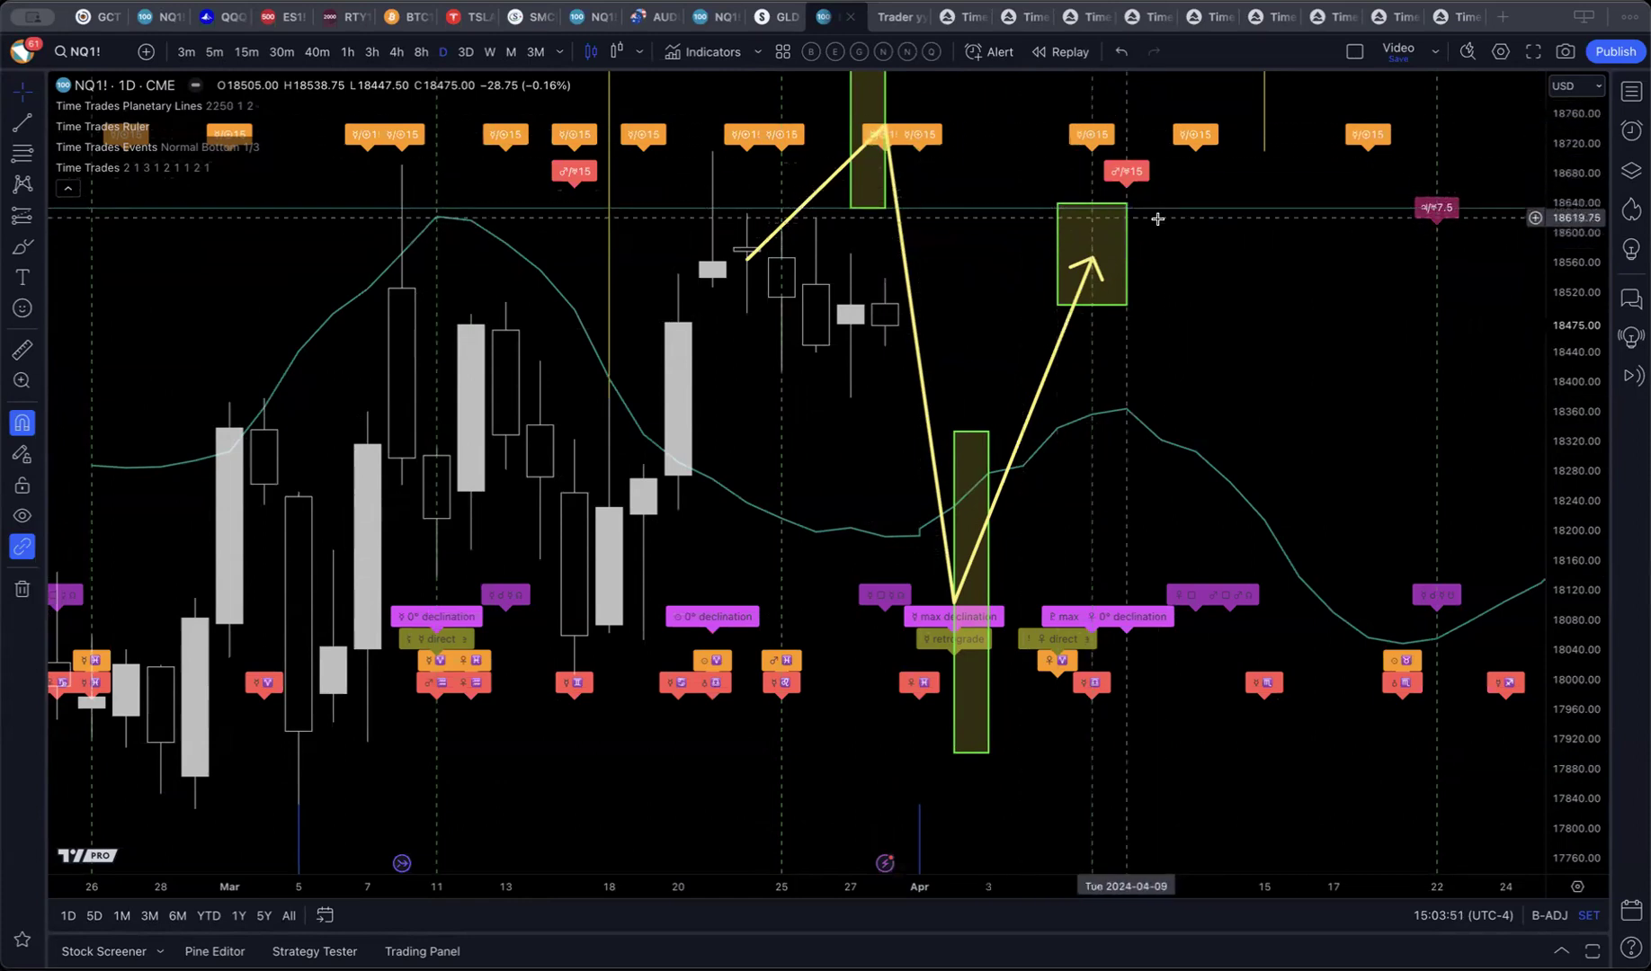
mouse_move(1084, 142)
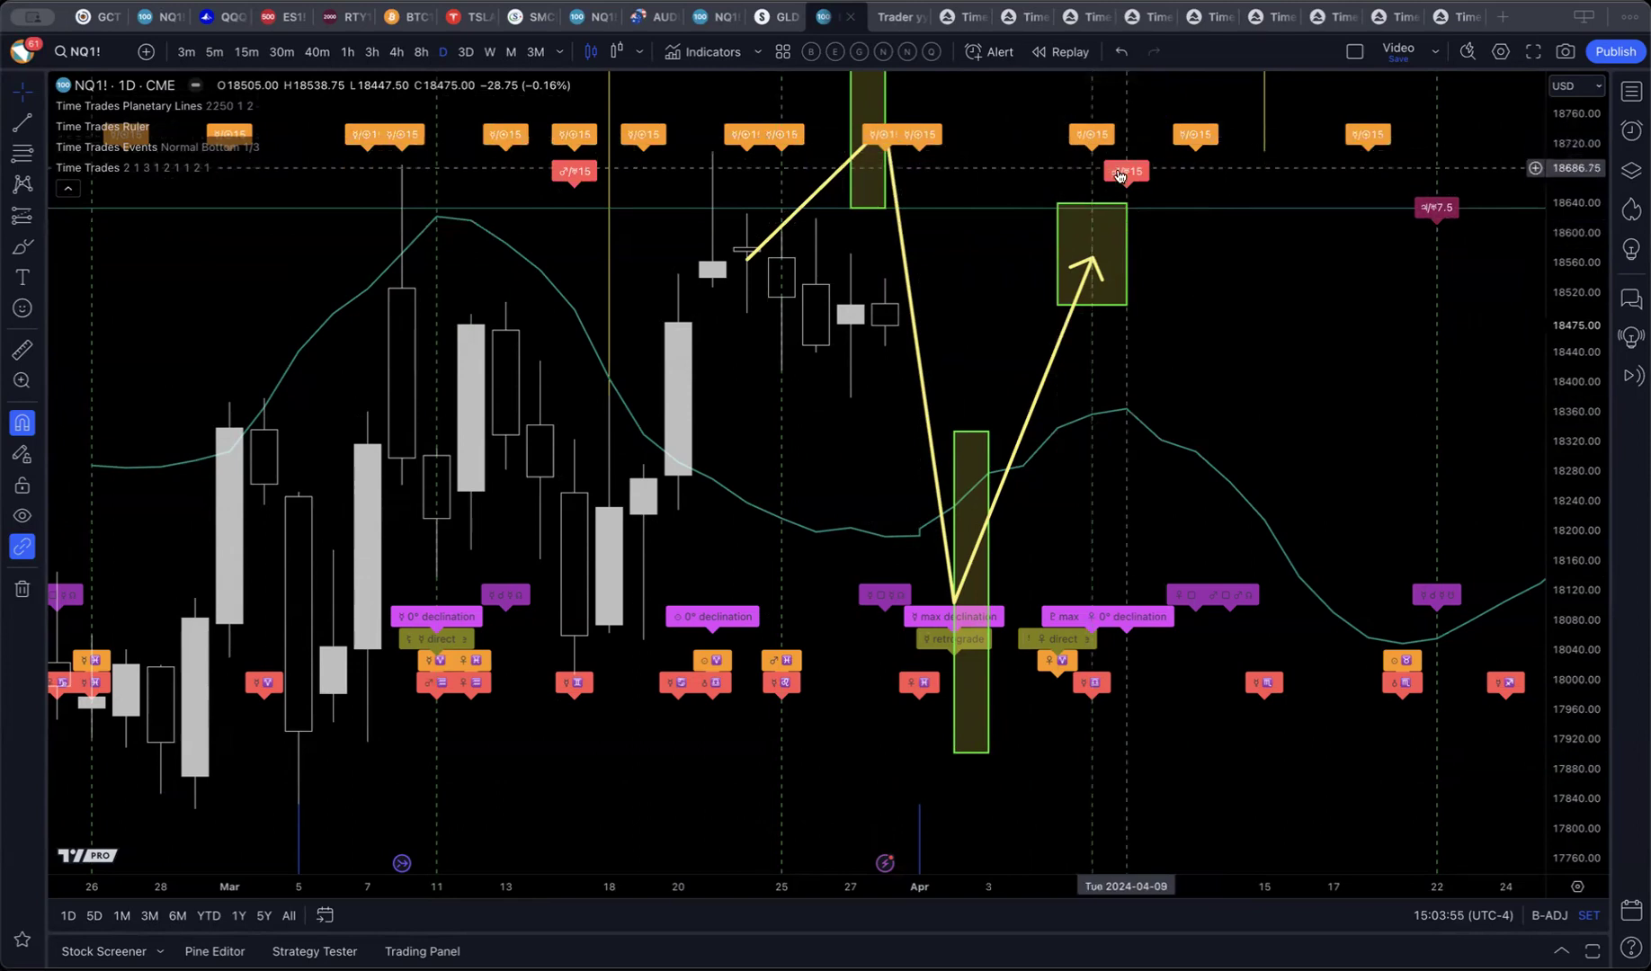
mouse_move(1121, 177)
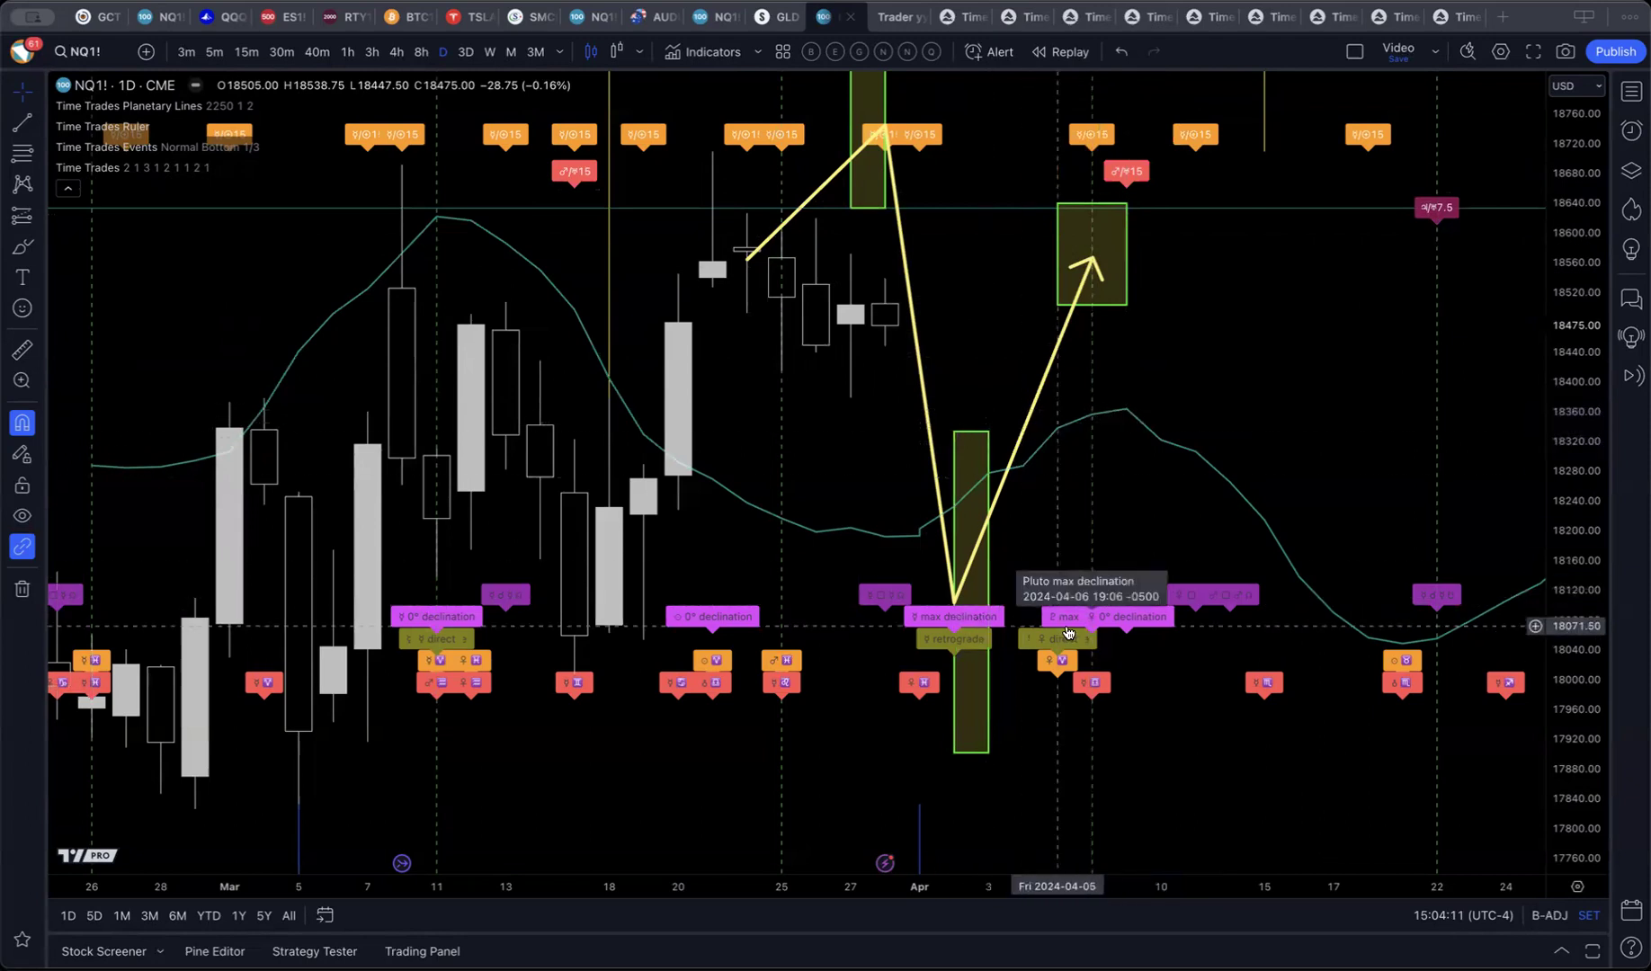
mouse_move(1138, 630)
mouse_move(1064, 620)
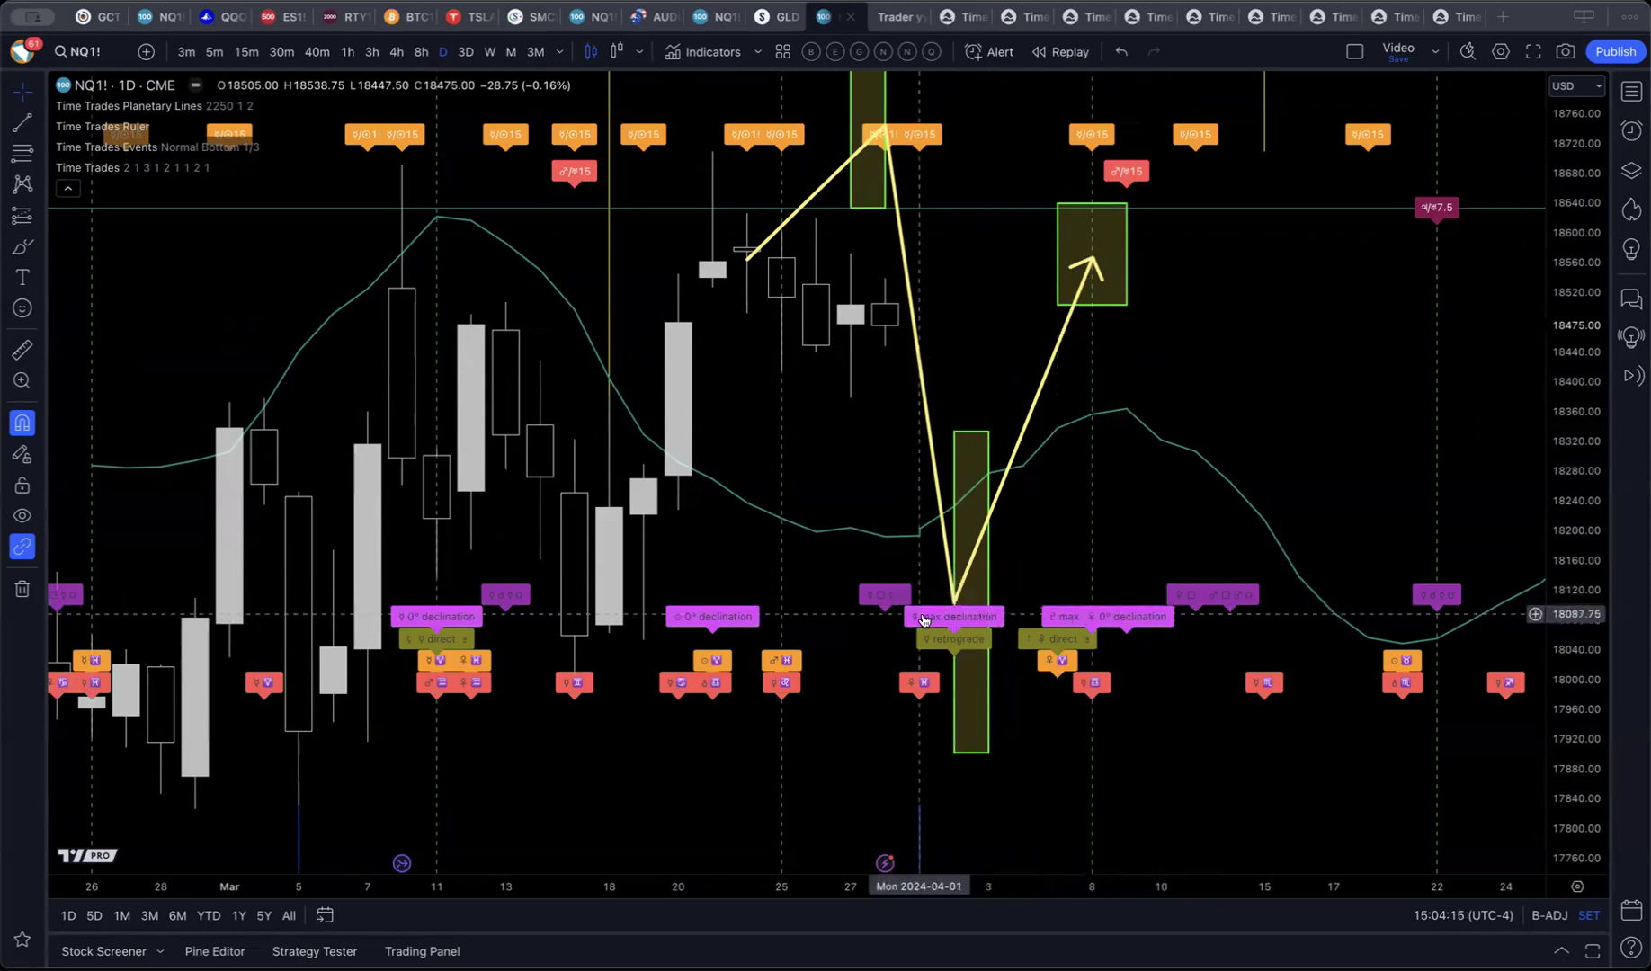
mouse_move(923, 620)
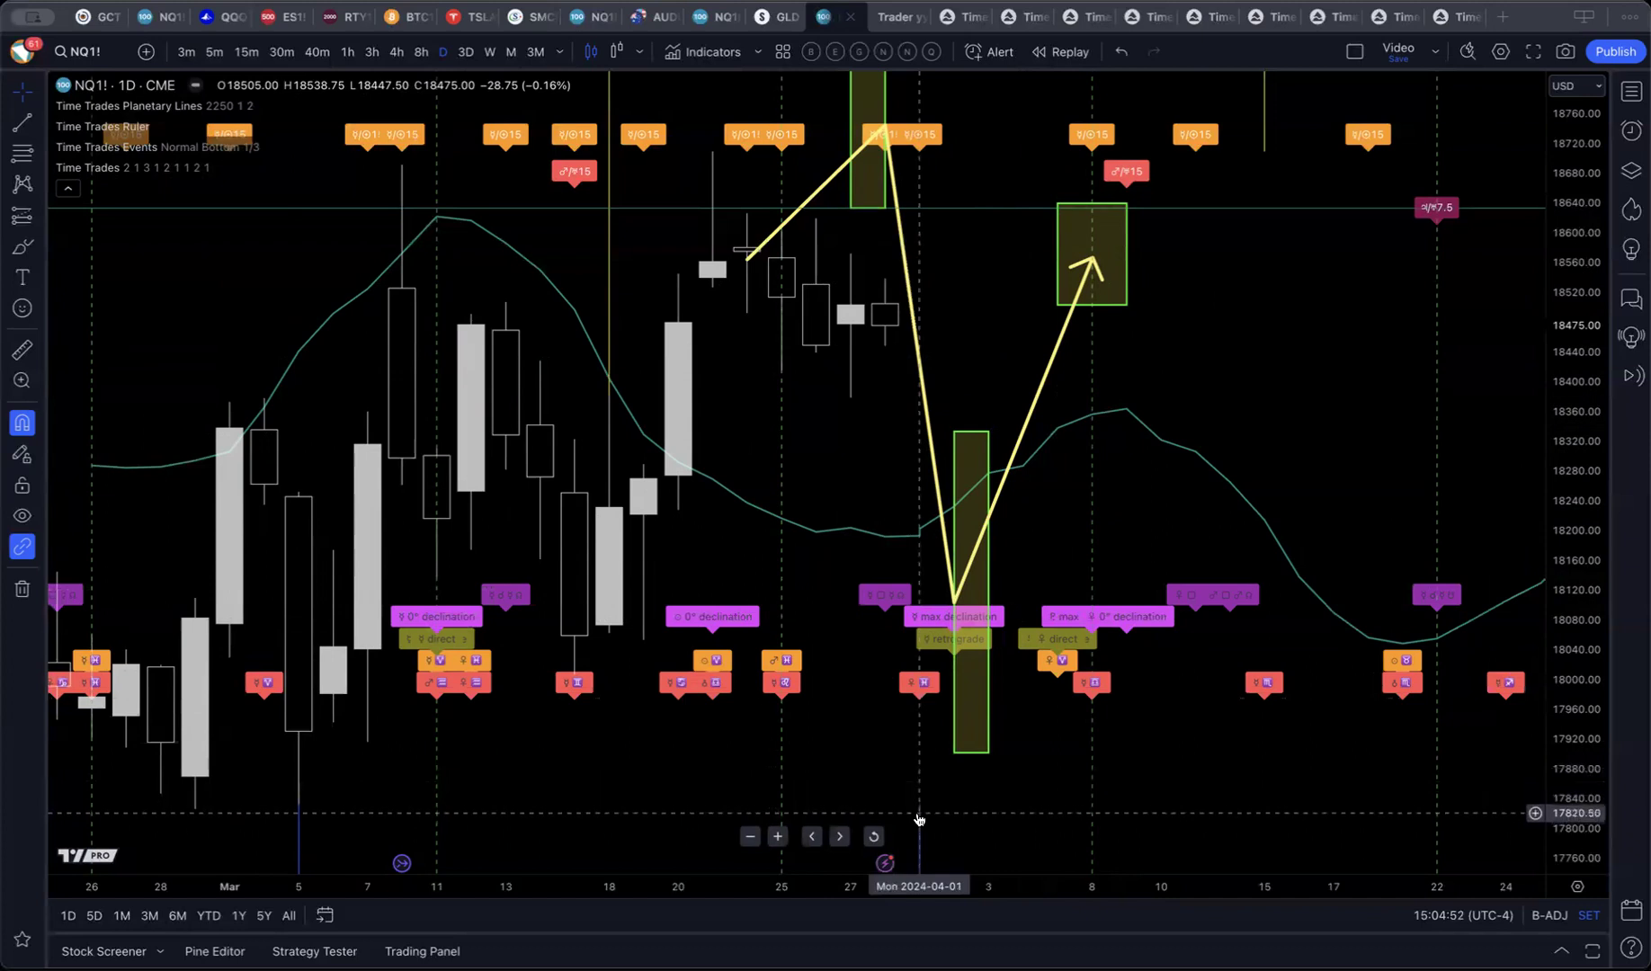
Step: Stretch the early-April green box to start April 1, then switch over to Time Trades
left_click(959, 697)
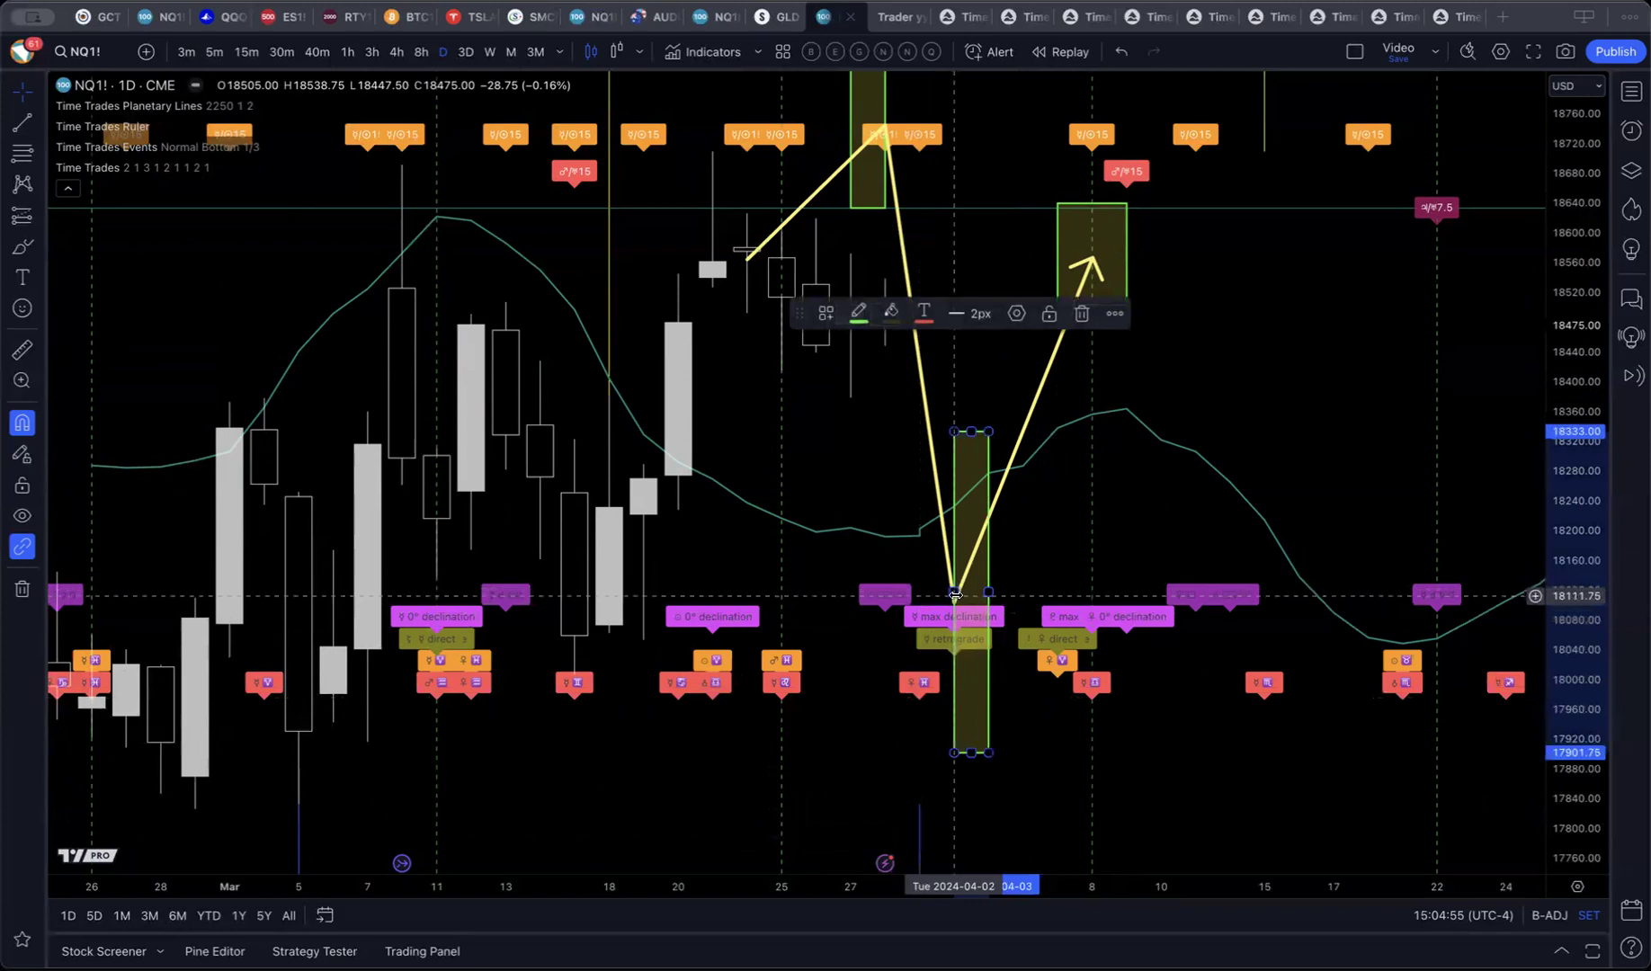
left_click_drag(952, 593, 919, 596)
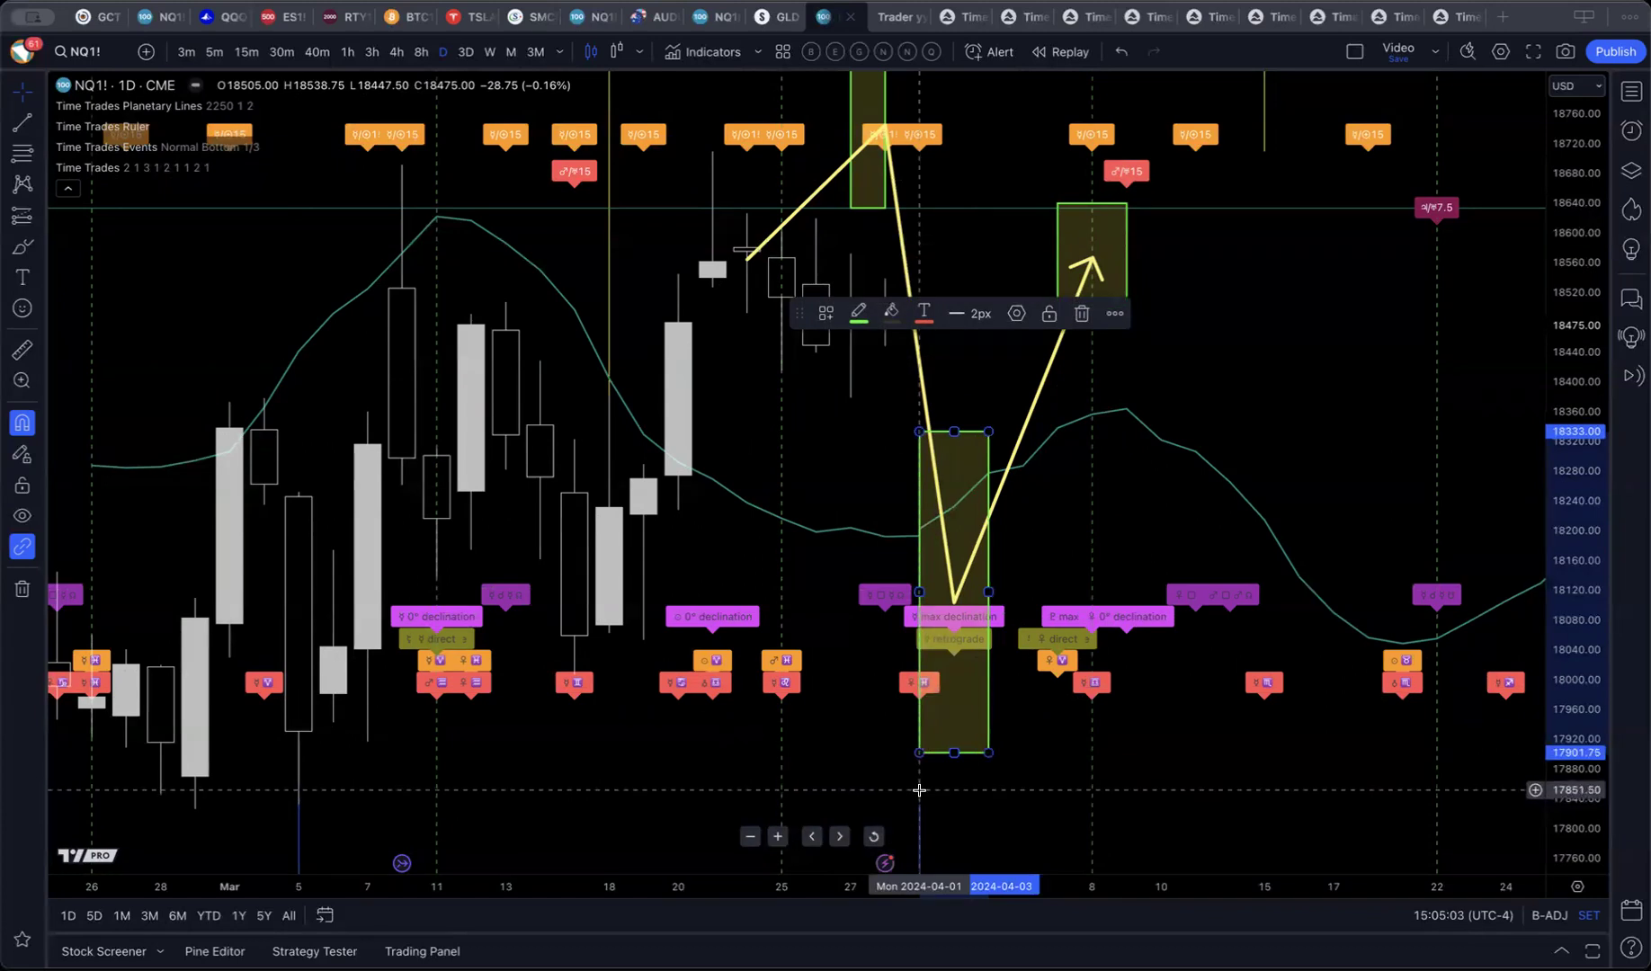
left_click(1020, 509)
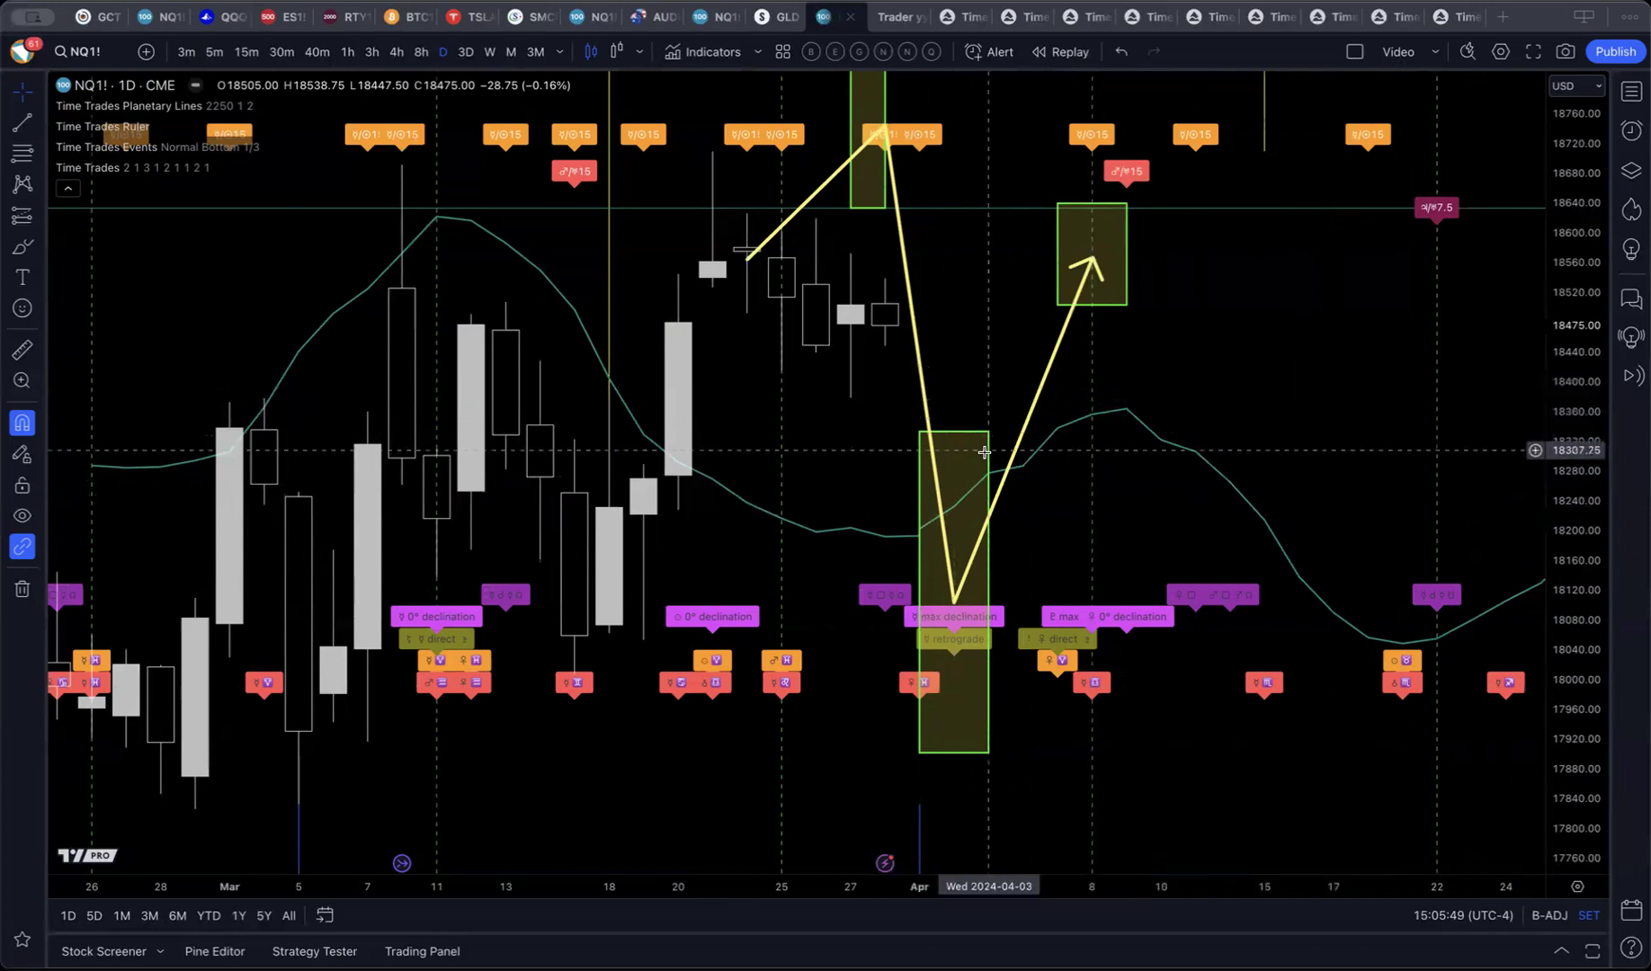
left_click(1076, 310)
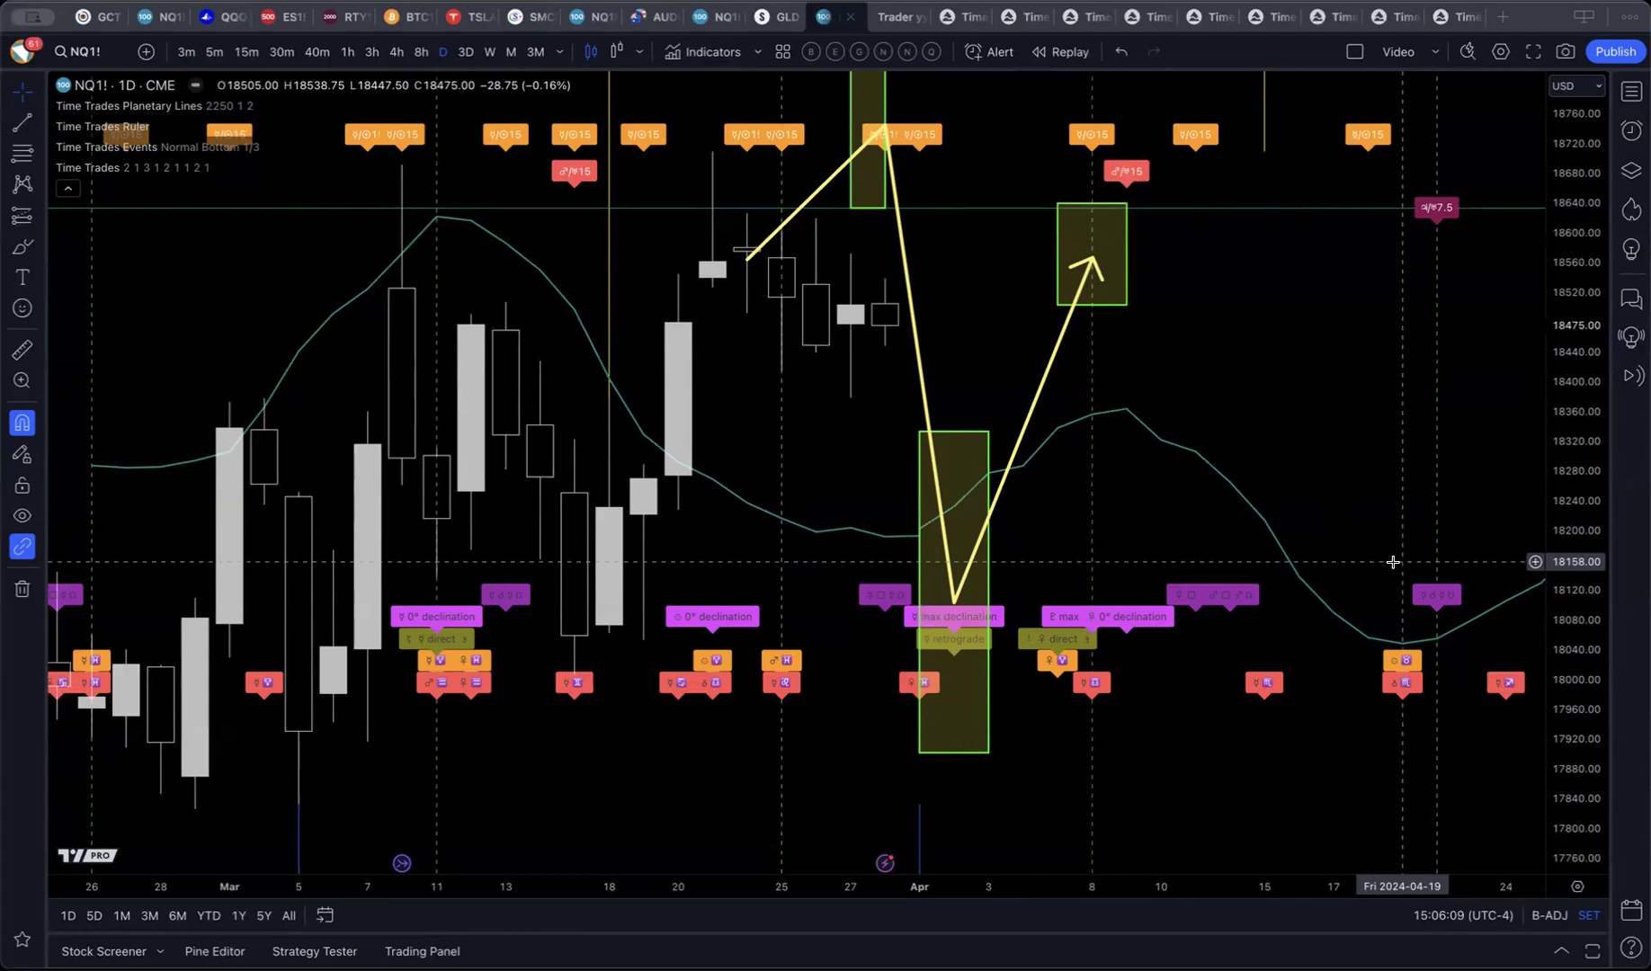
key("super+Tab")
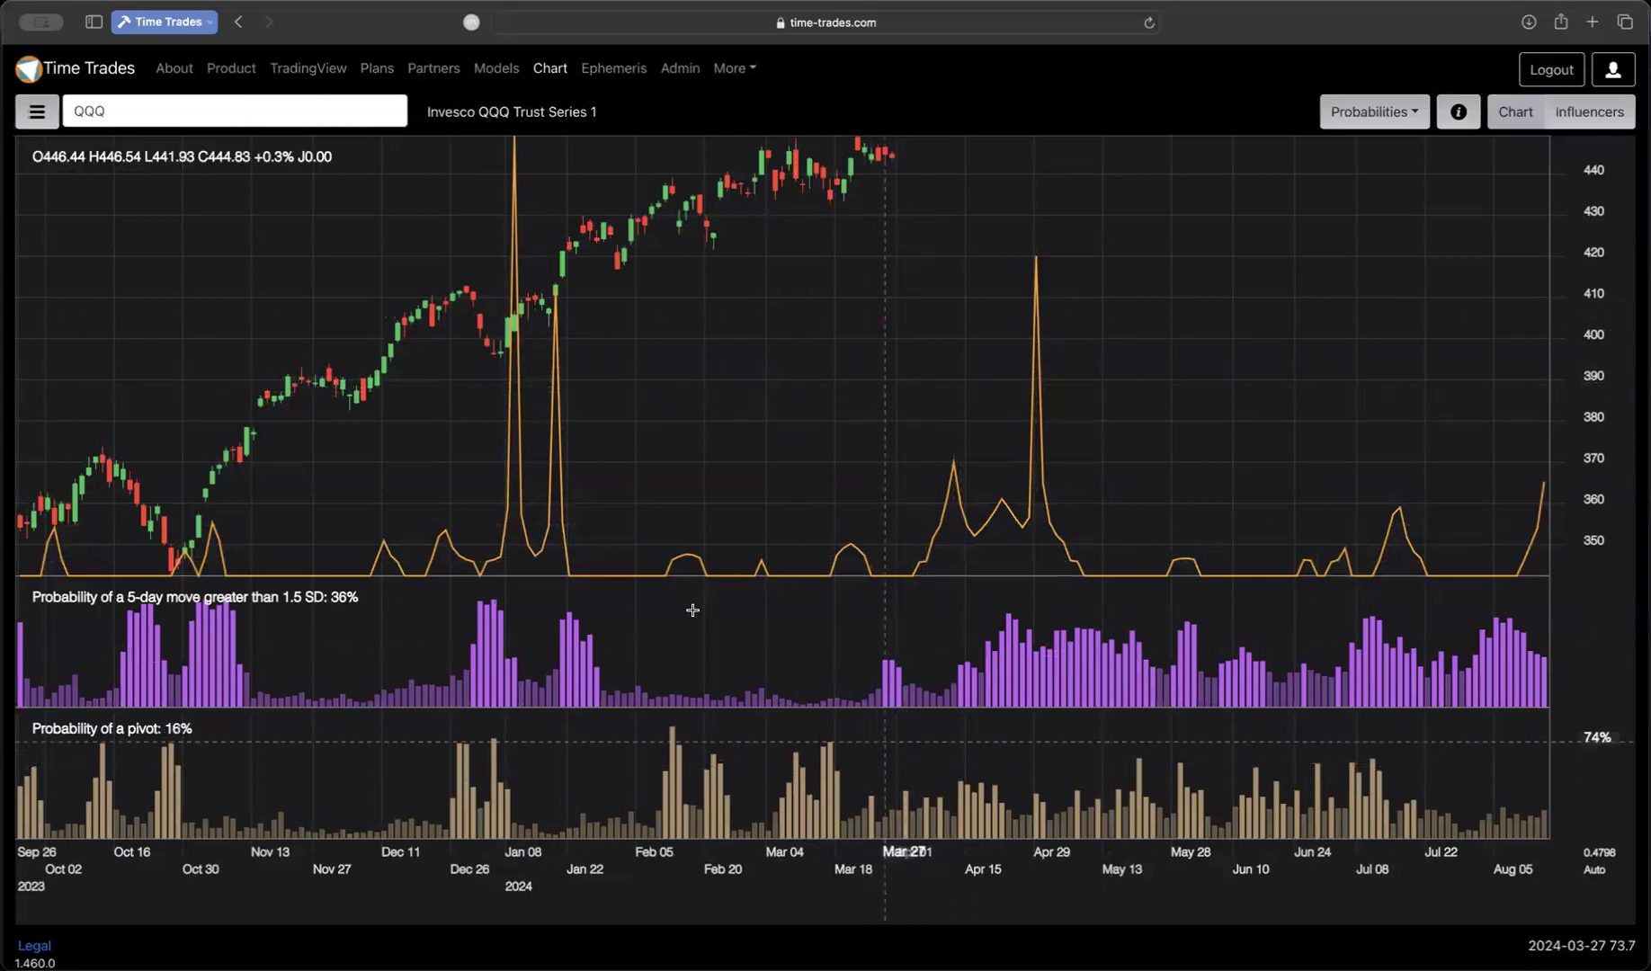
Step: Load NDX in place of QQQ on Time Trades, after a mistyped 'NSZ' first attempt
left_click(197, 111)
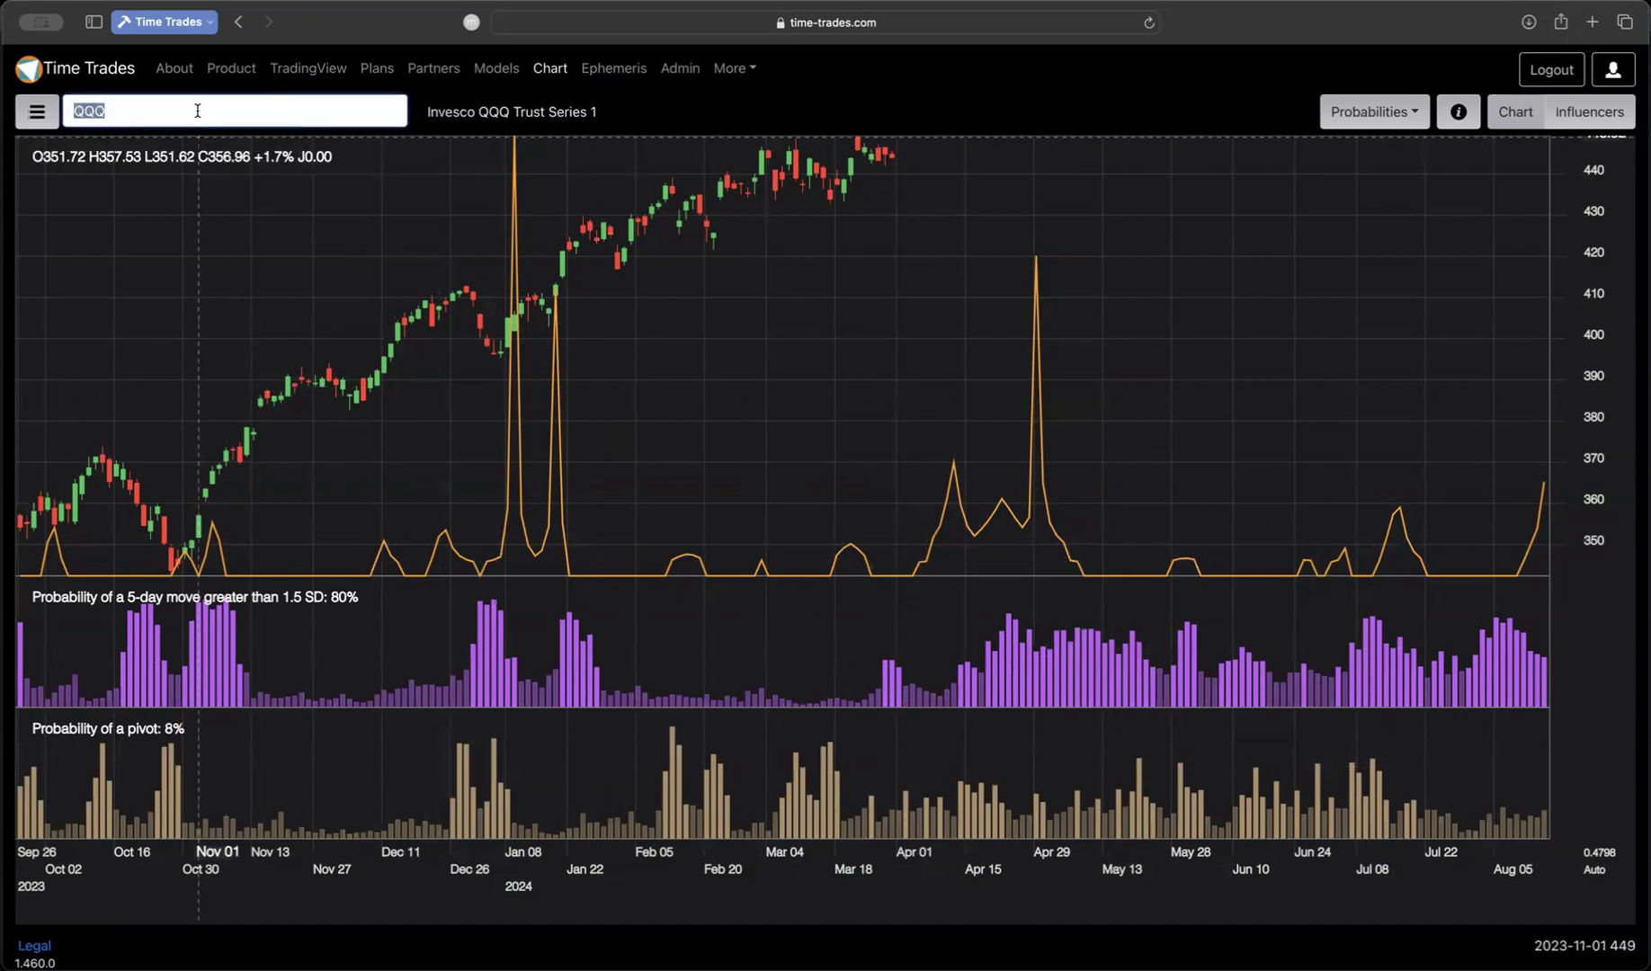
type("NSZ")
key("Return")
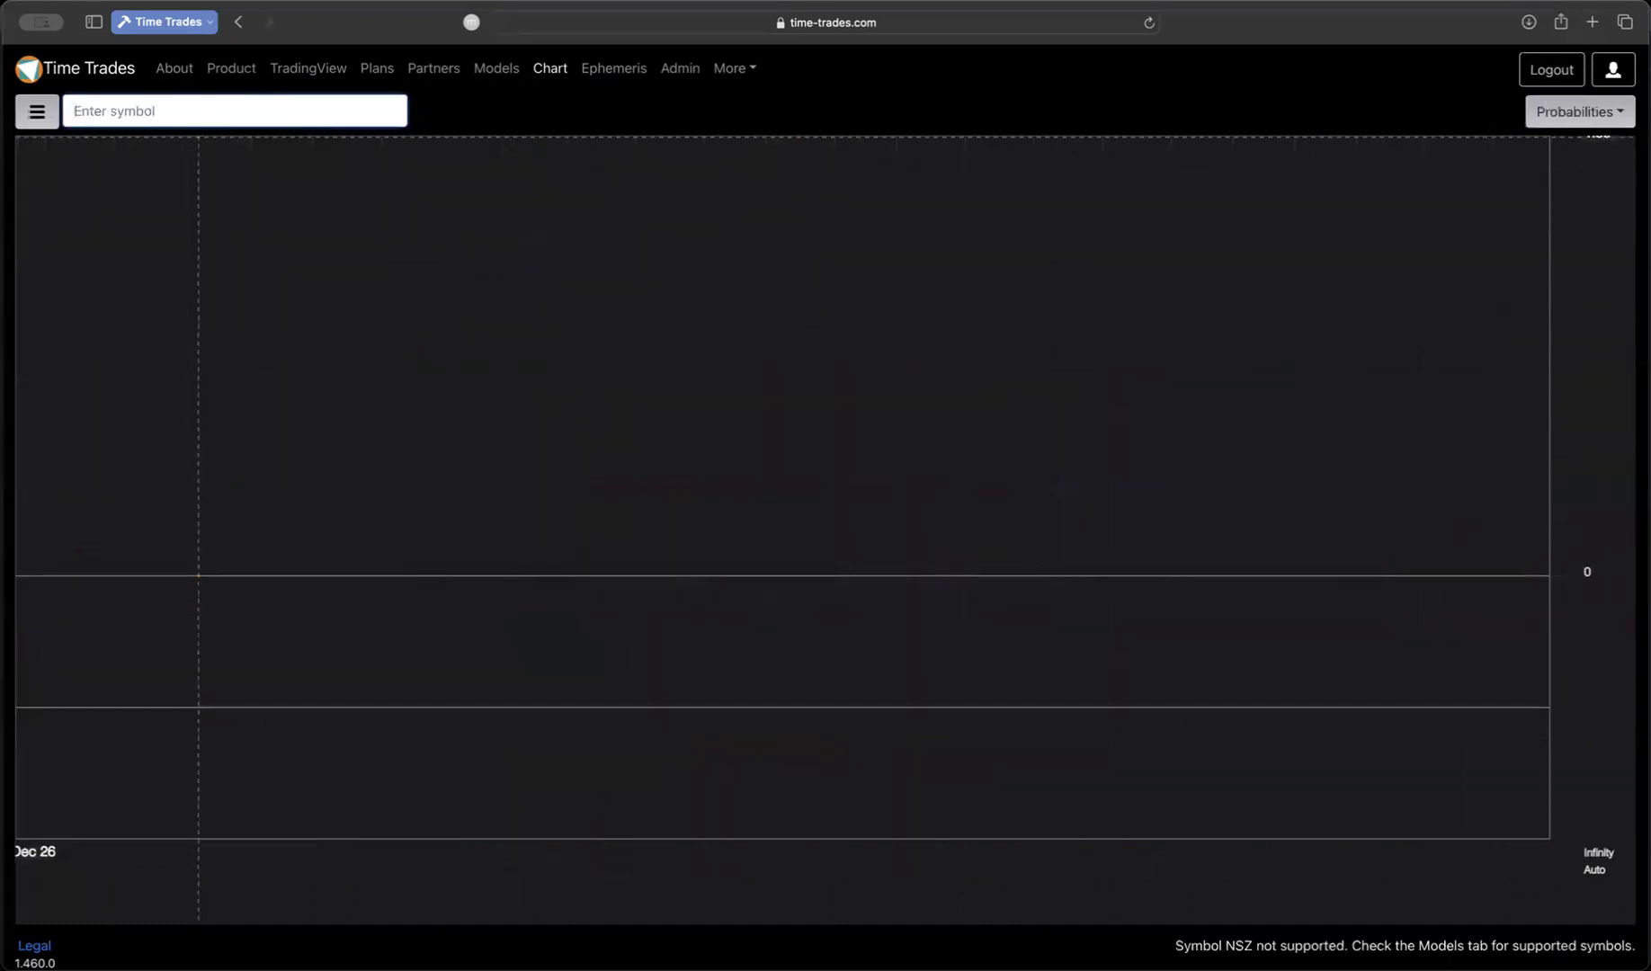
type("NDX")
key("Return")
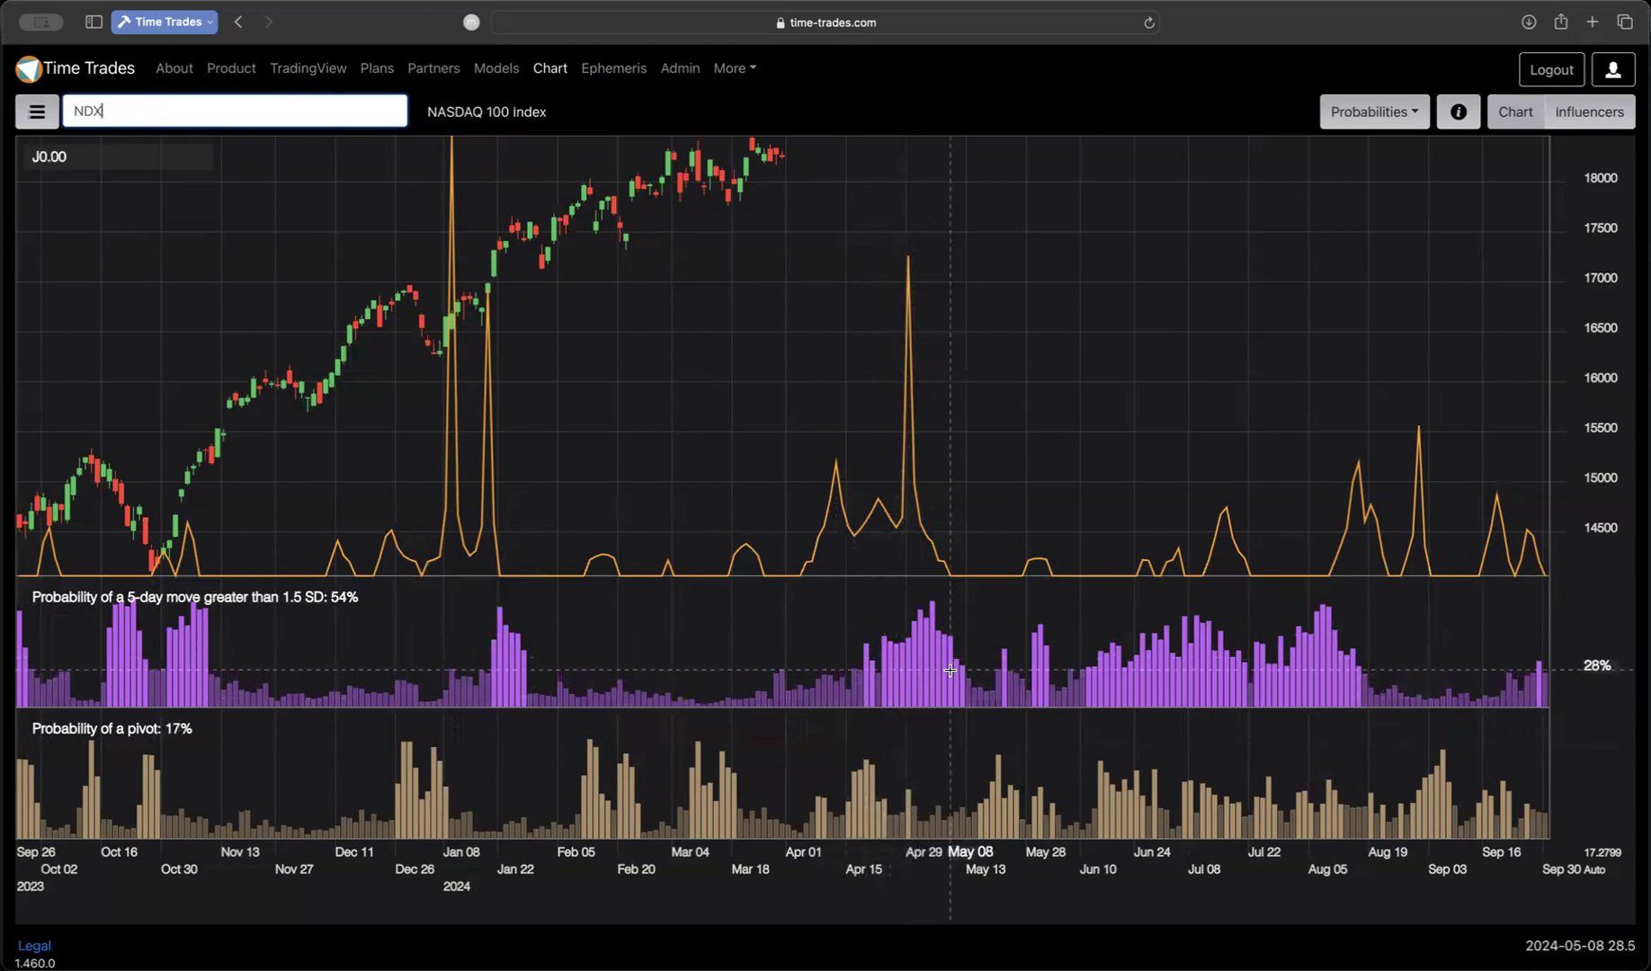
key("super+Tab")
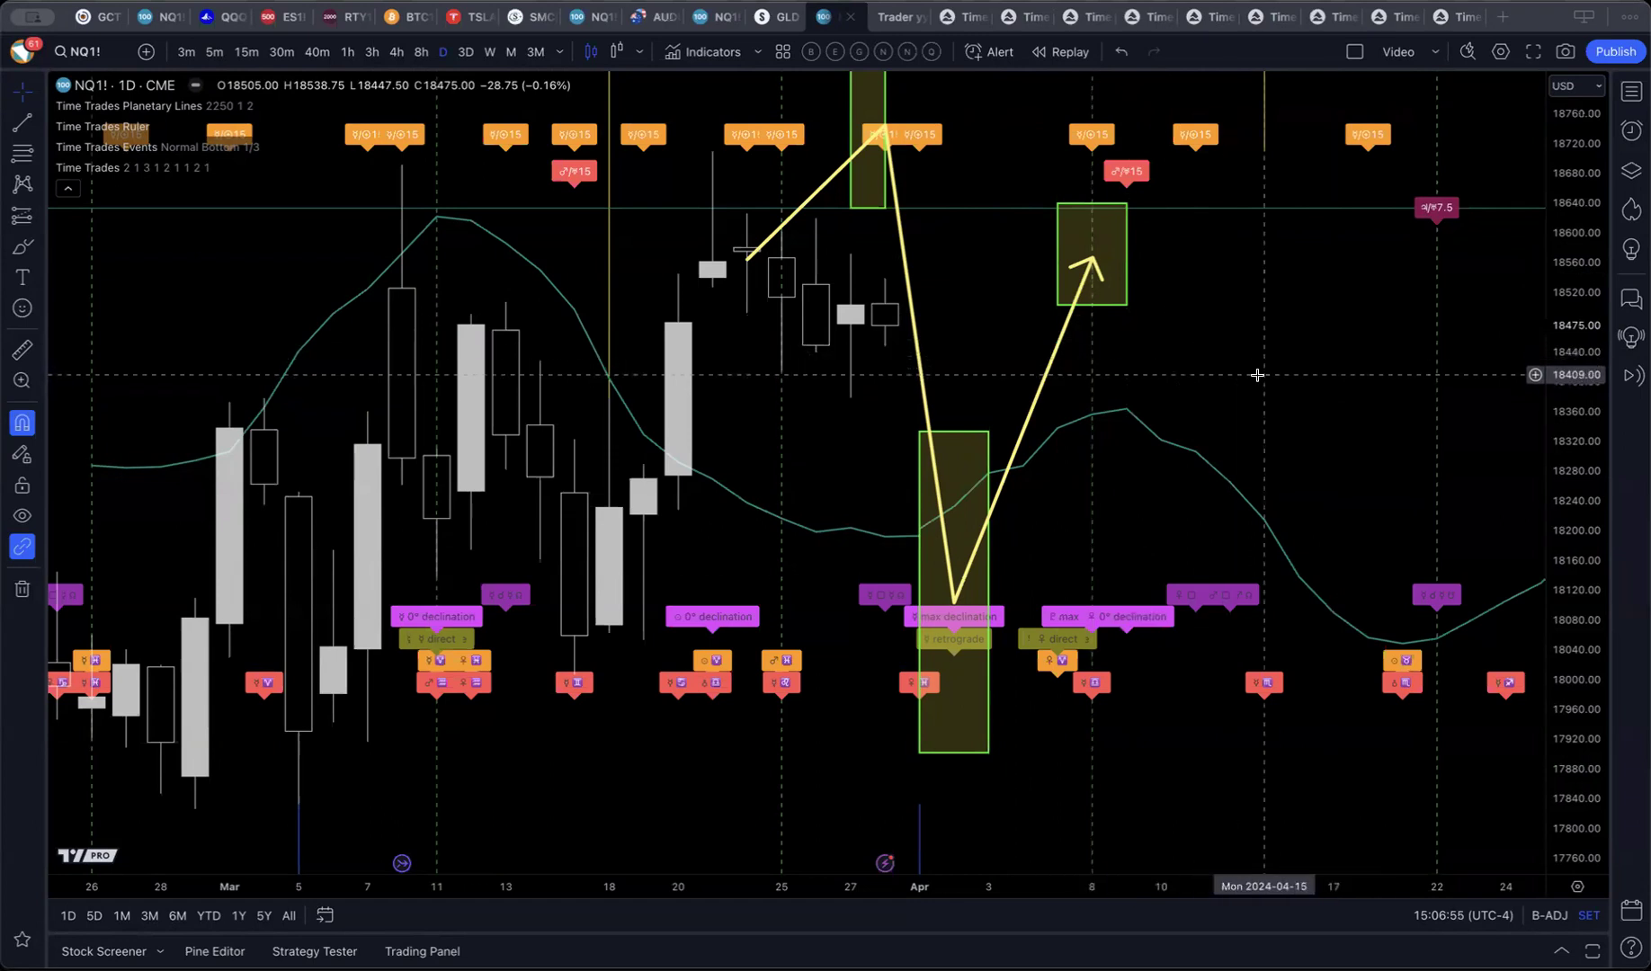
key("super+Tab")
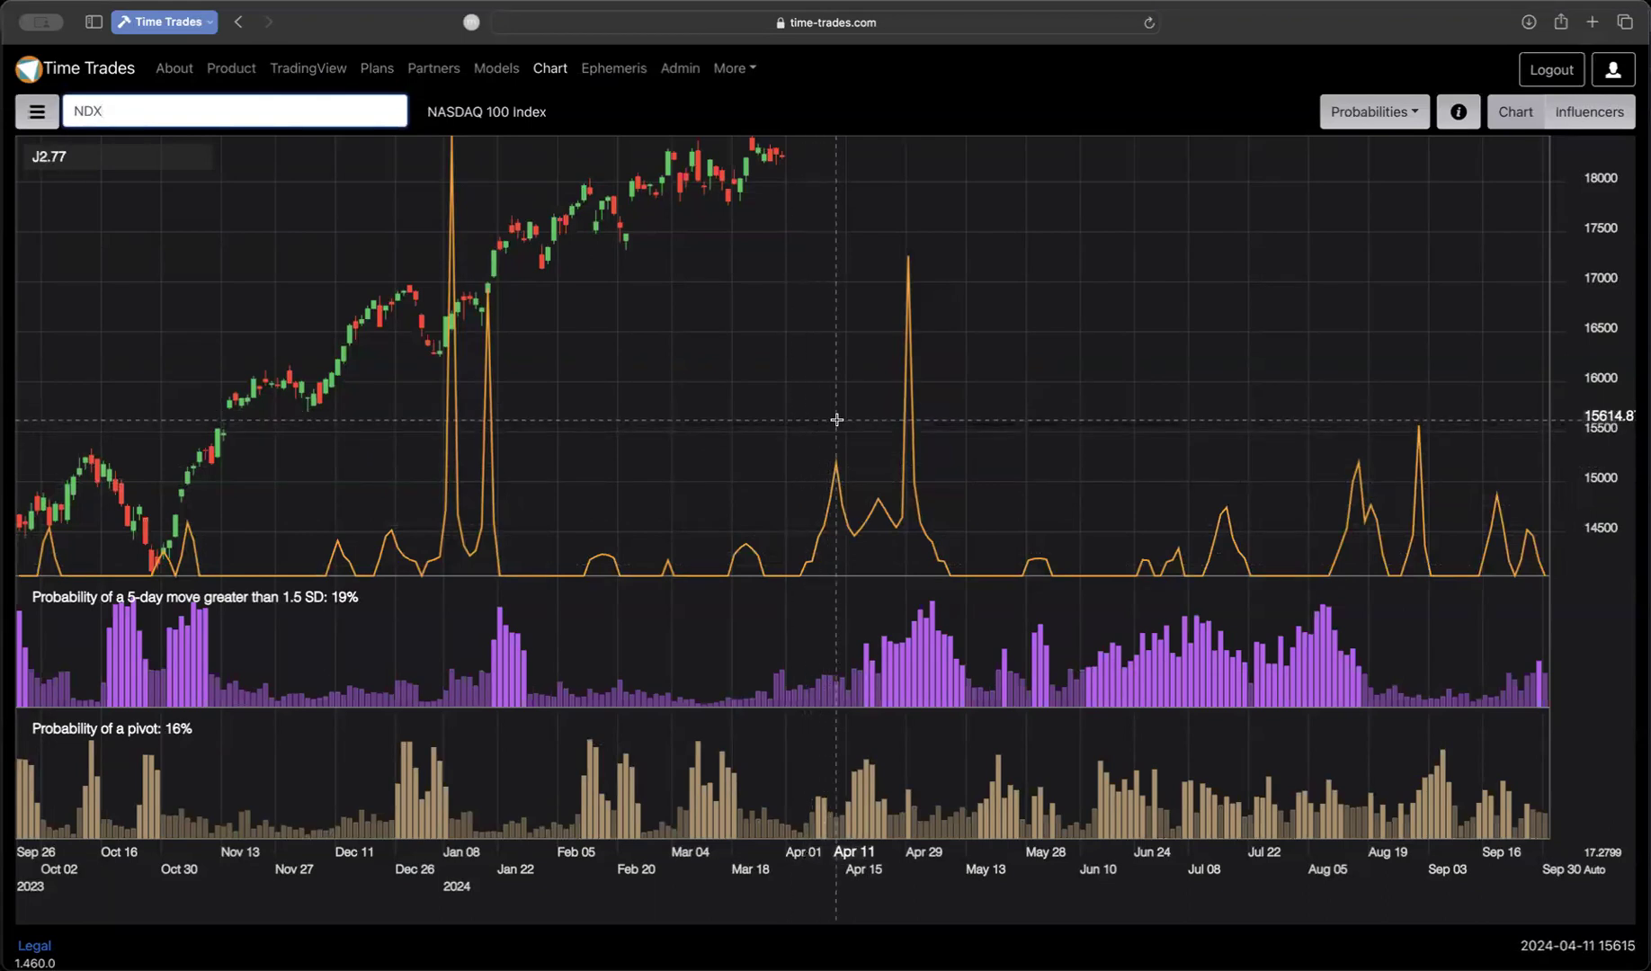
Step: Switch from Safari's Time Trades NDX chart back to TradingView's BTCUSDT daily chart
key("super+Tab")
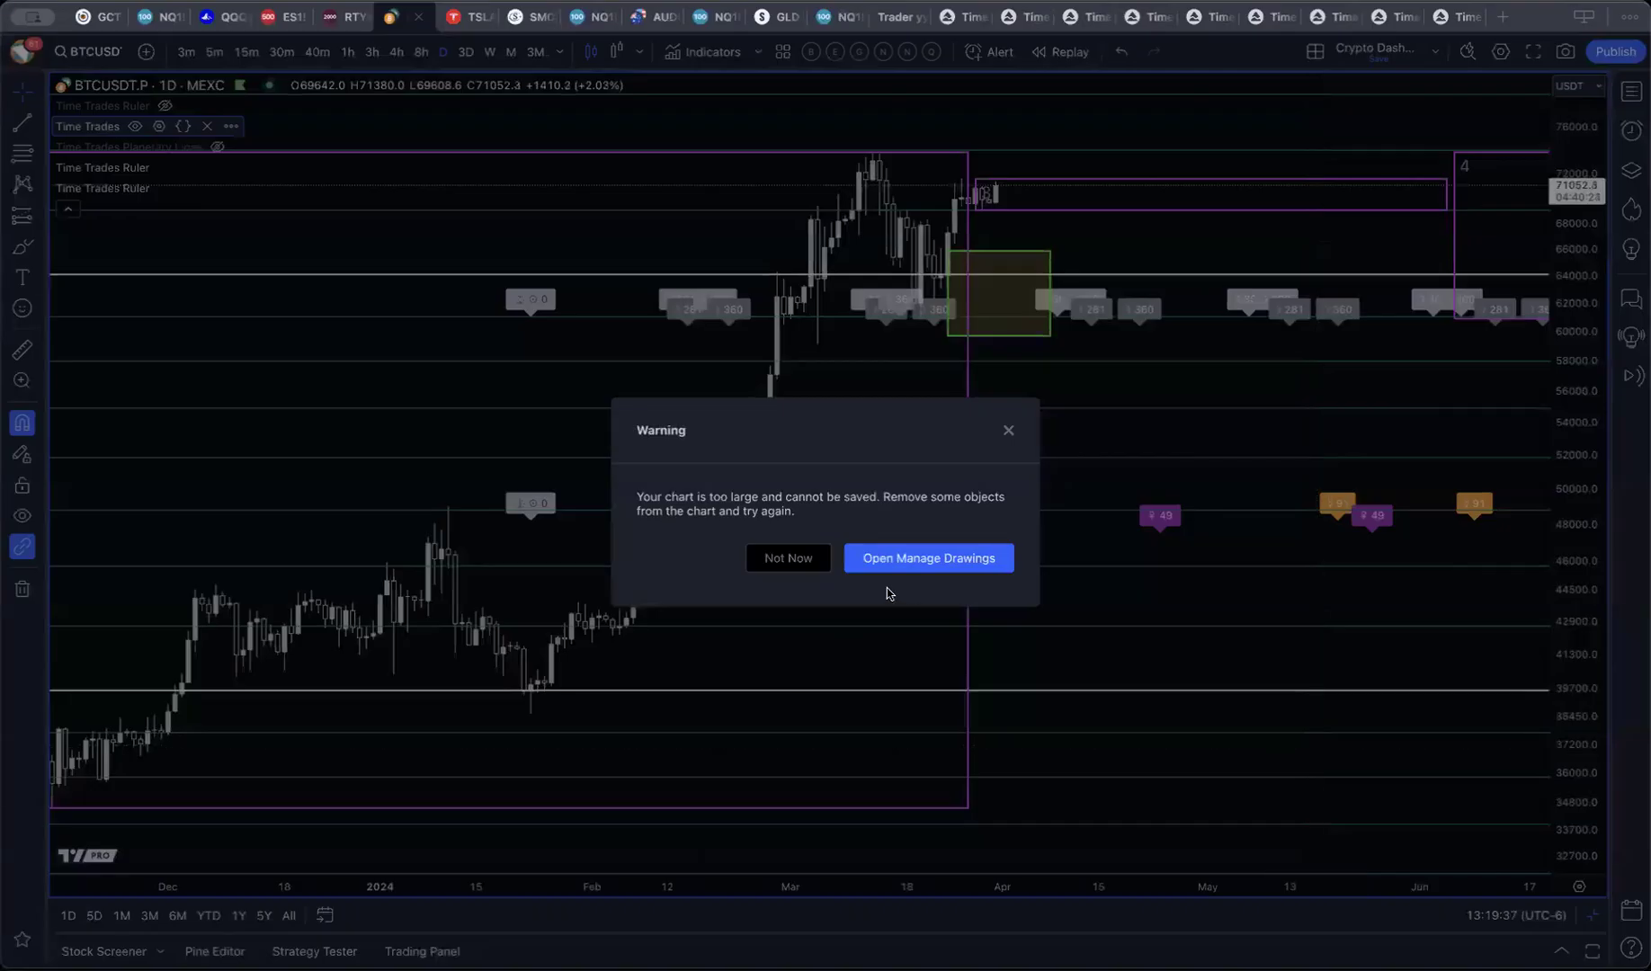
Step: Dismiss the chart-too-large warning with Not Now
left_click(1009, 433)
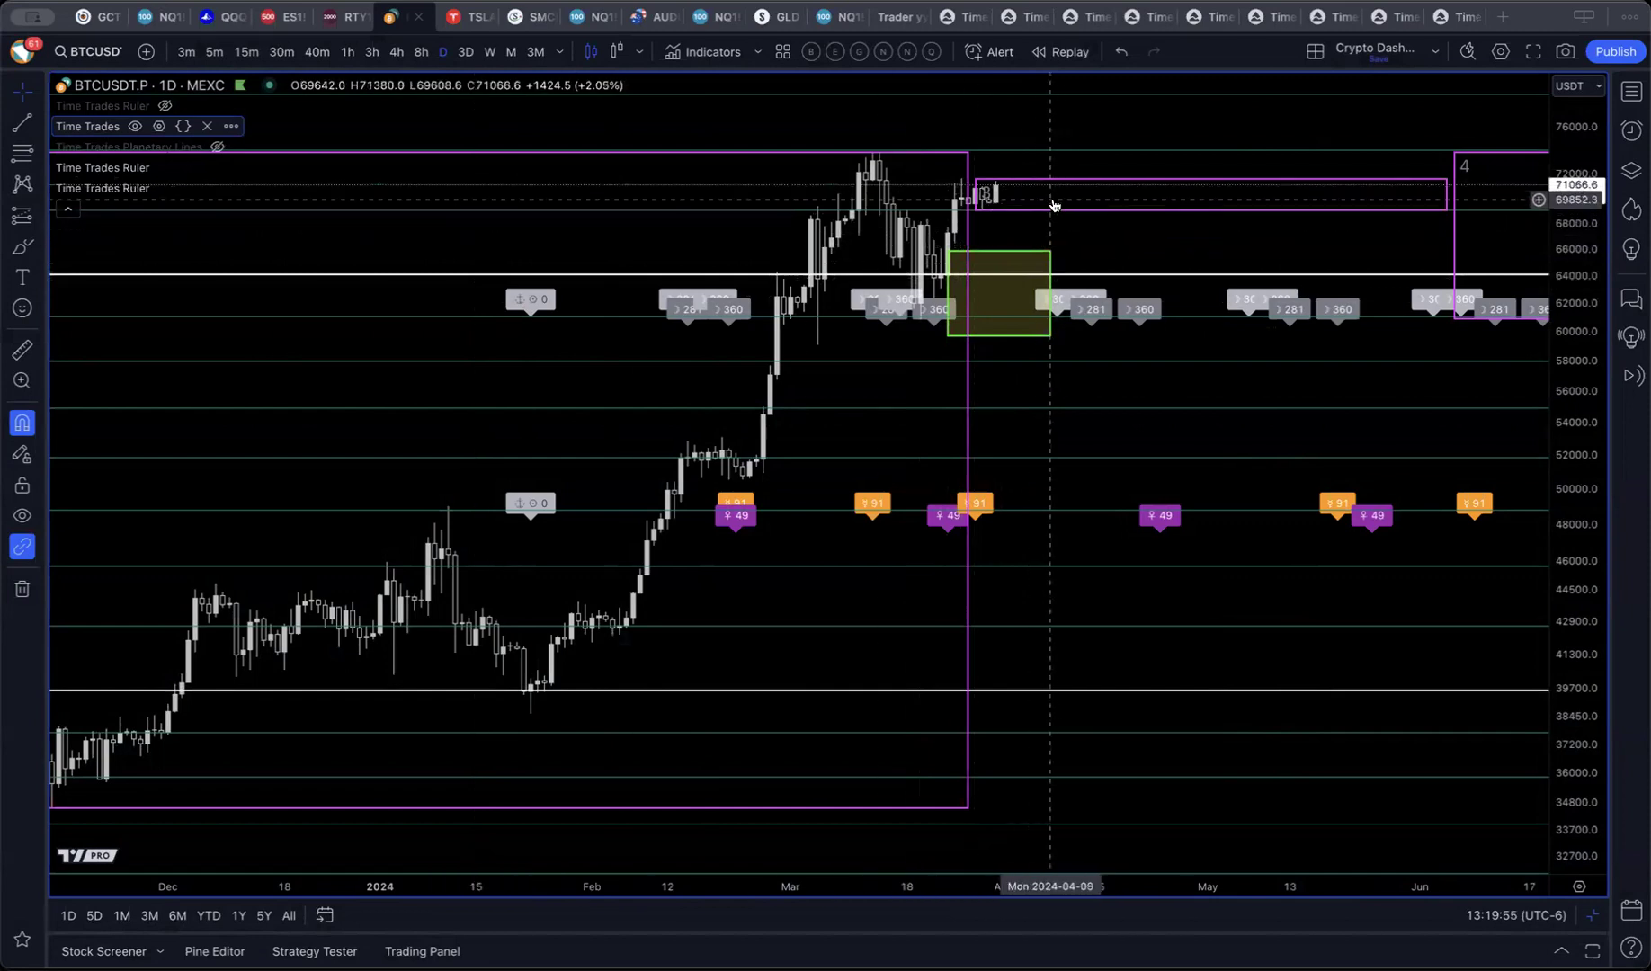
Step: View the Time Trades settings without changes, then hide the 281/360 and 91/49 ruler overlays
double_click(968, 170)
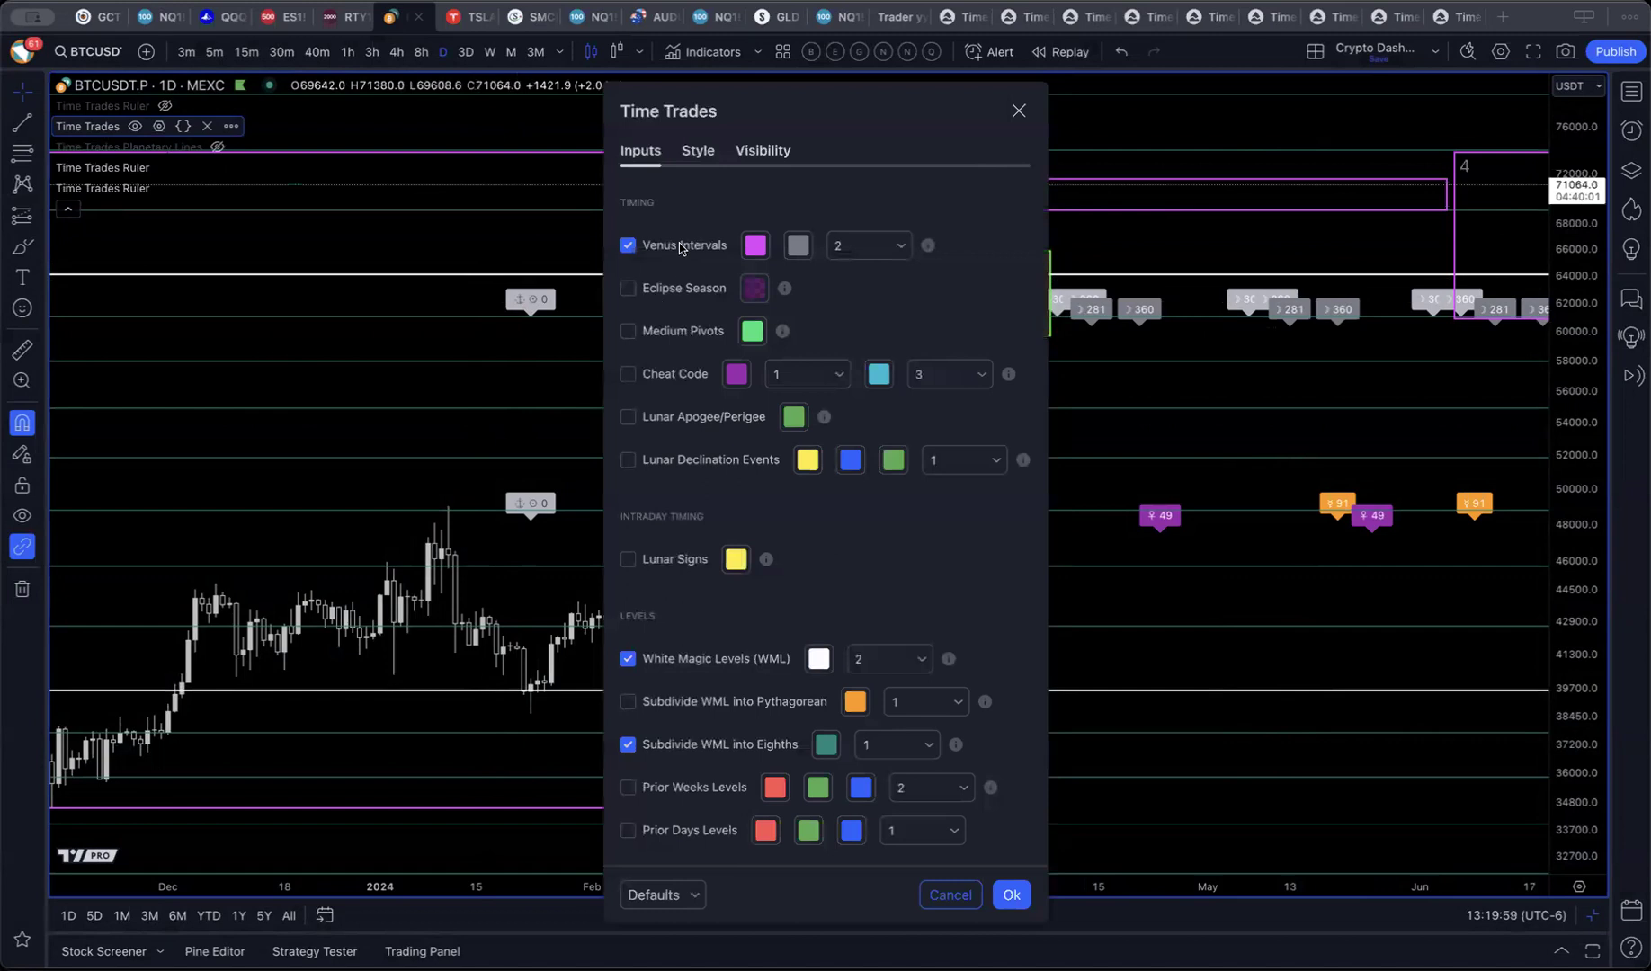
left_click(950, 895)
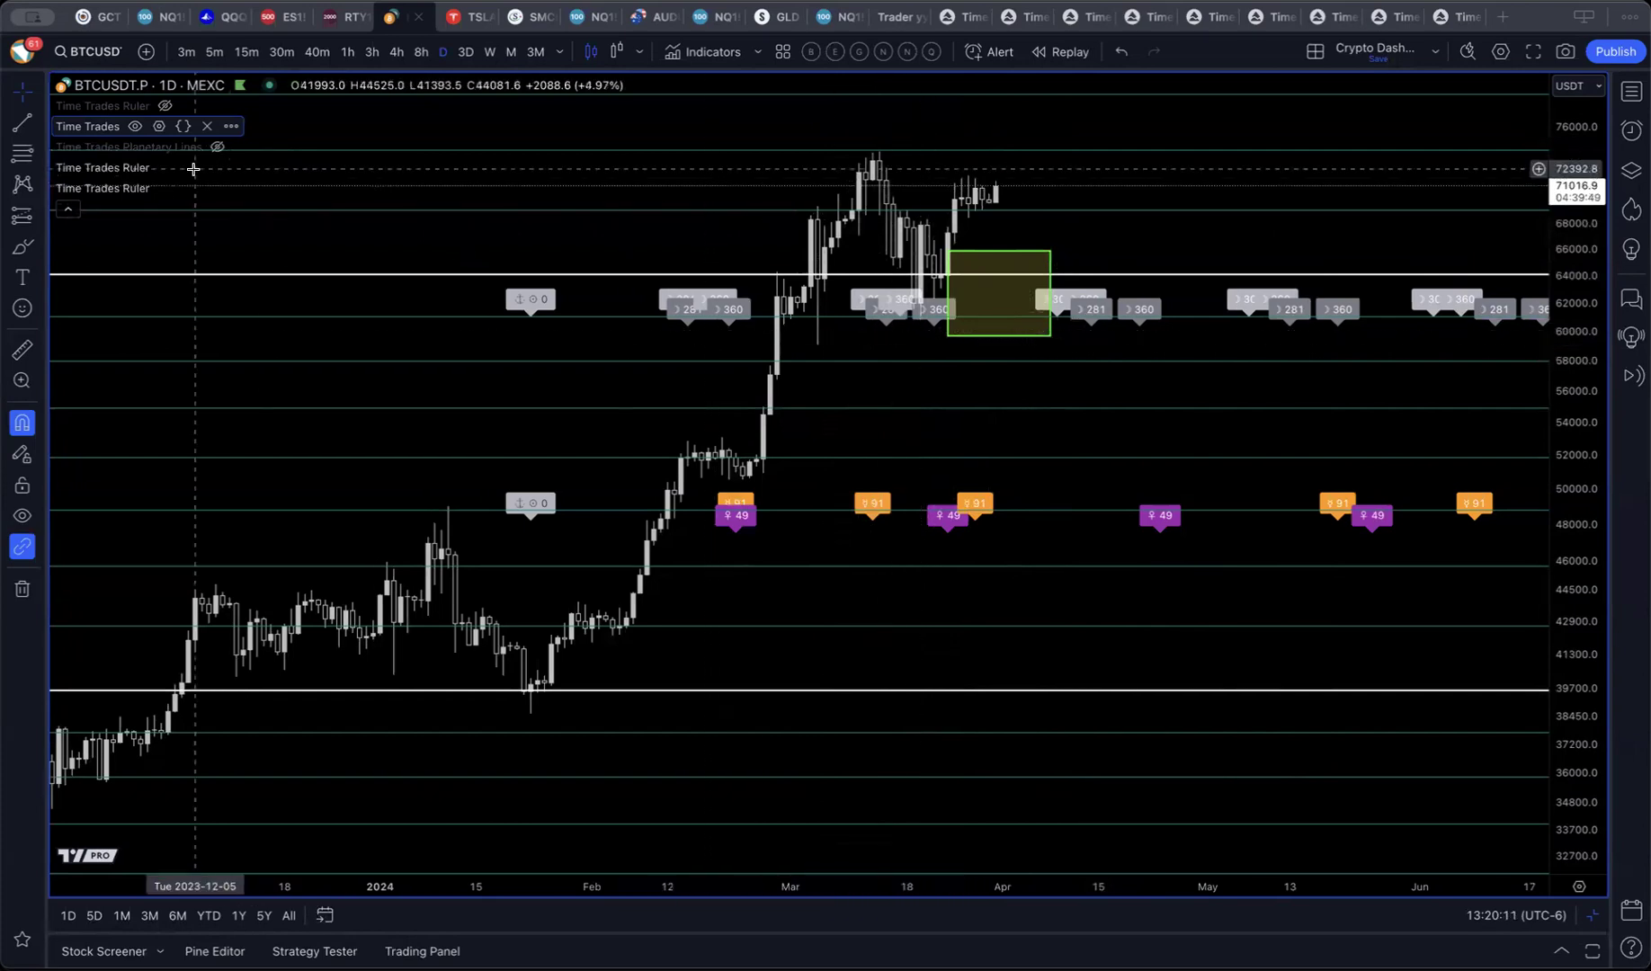
left_click(165, 167)
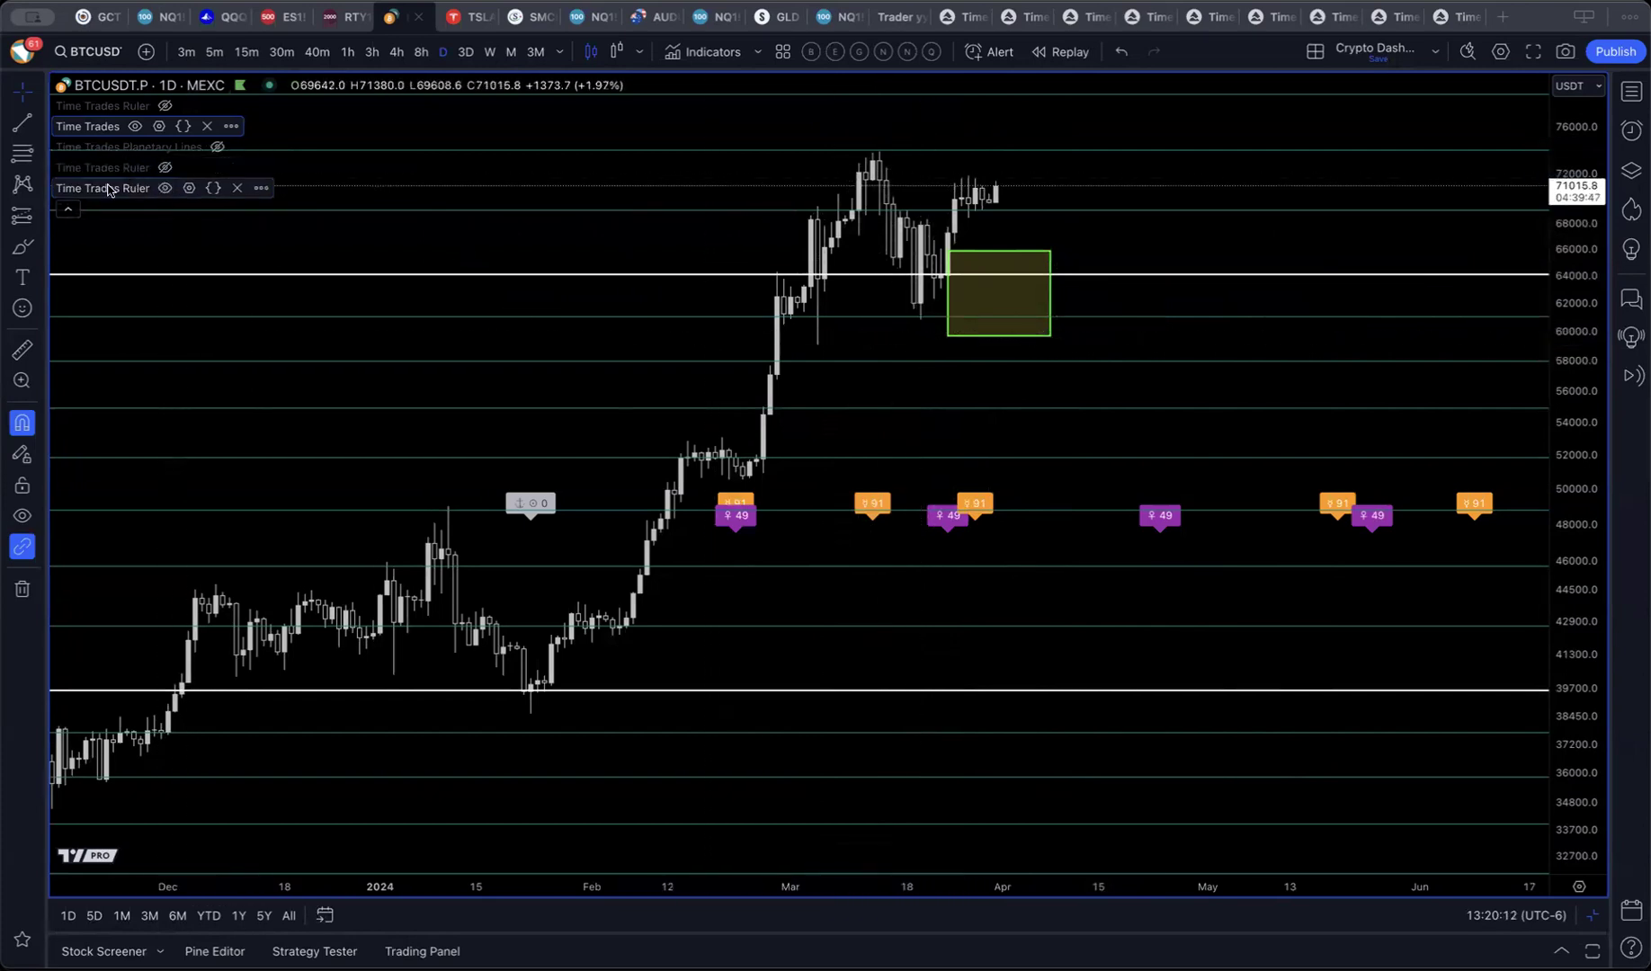
left_click(165, 188)
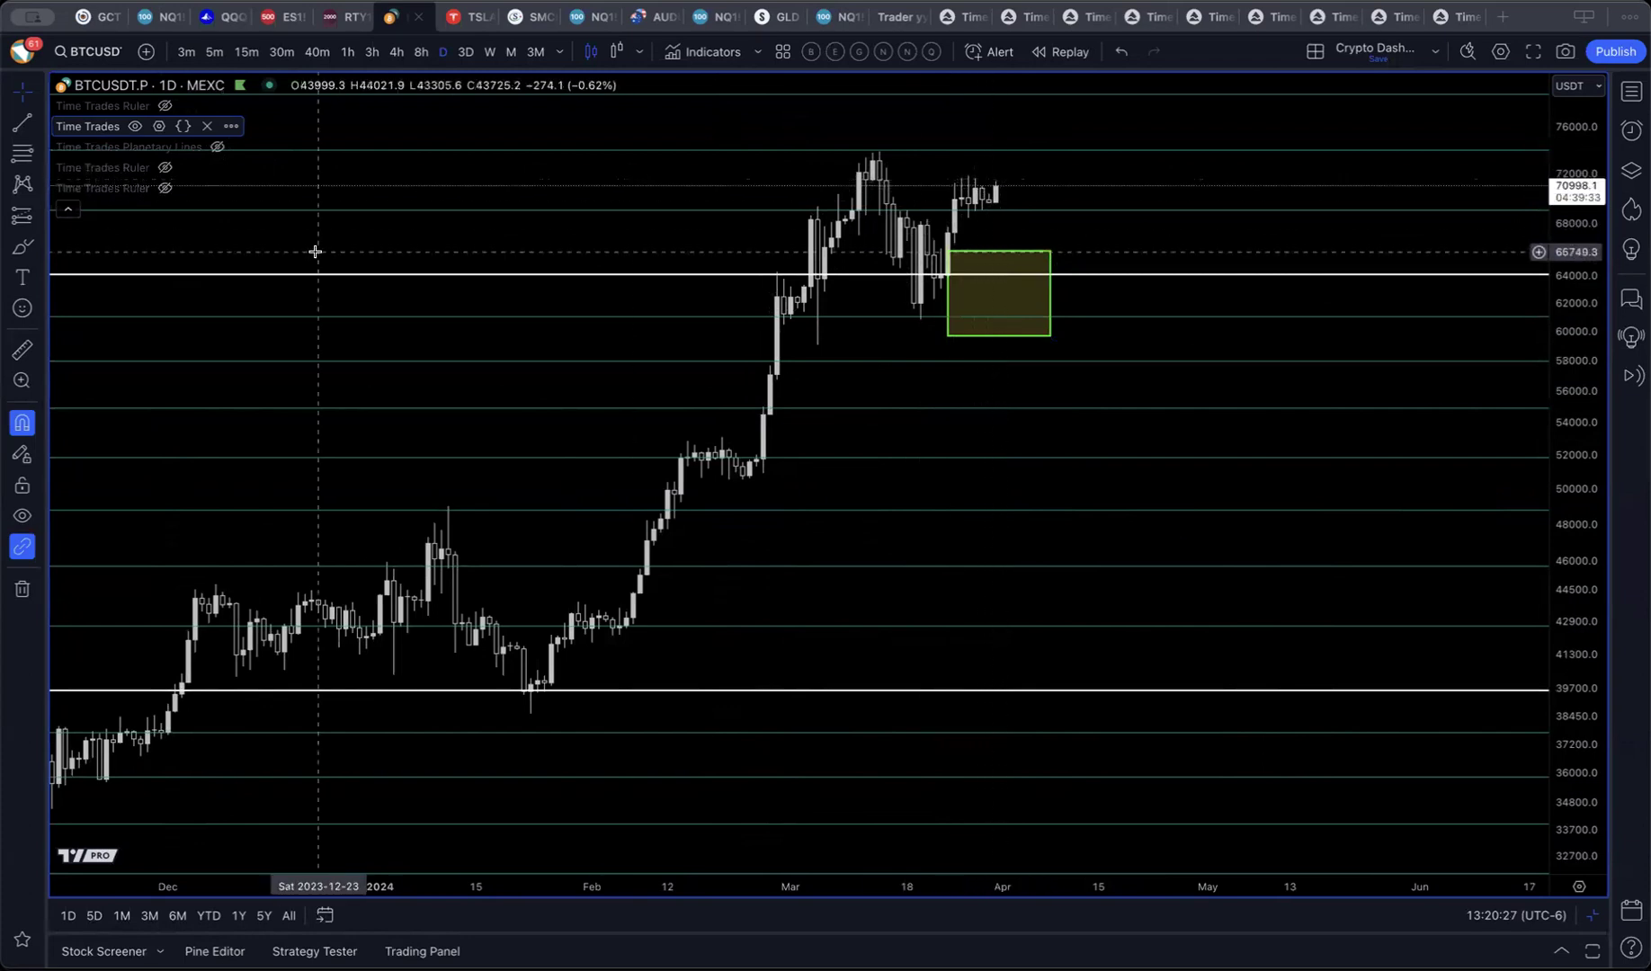
Step: Show the Planetary Lines overlay, zoom the chart, and view its settings (5625 per 360°, lunar nodes, Mercury Helio)
left_click(218, 148)
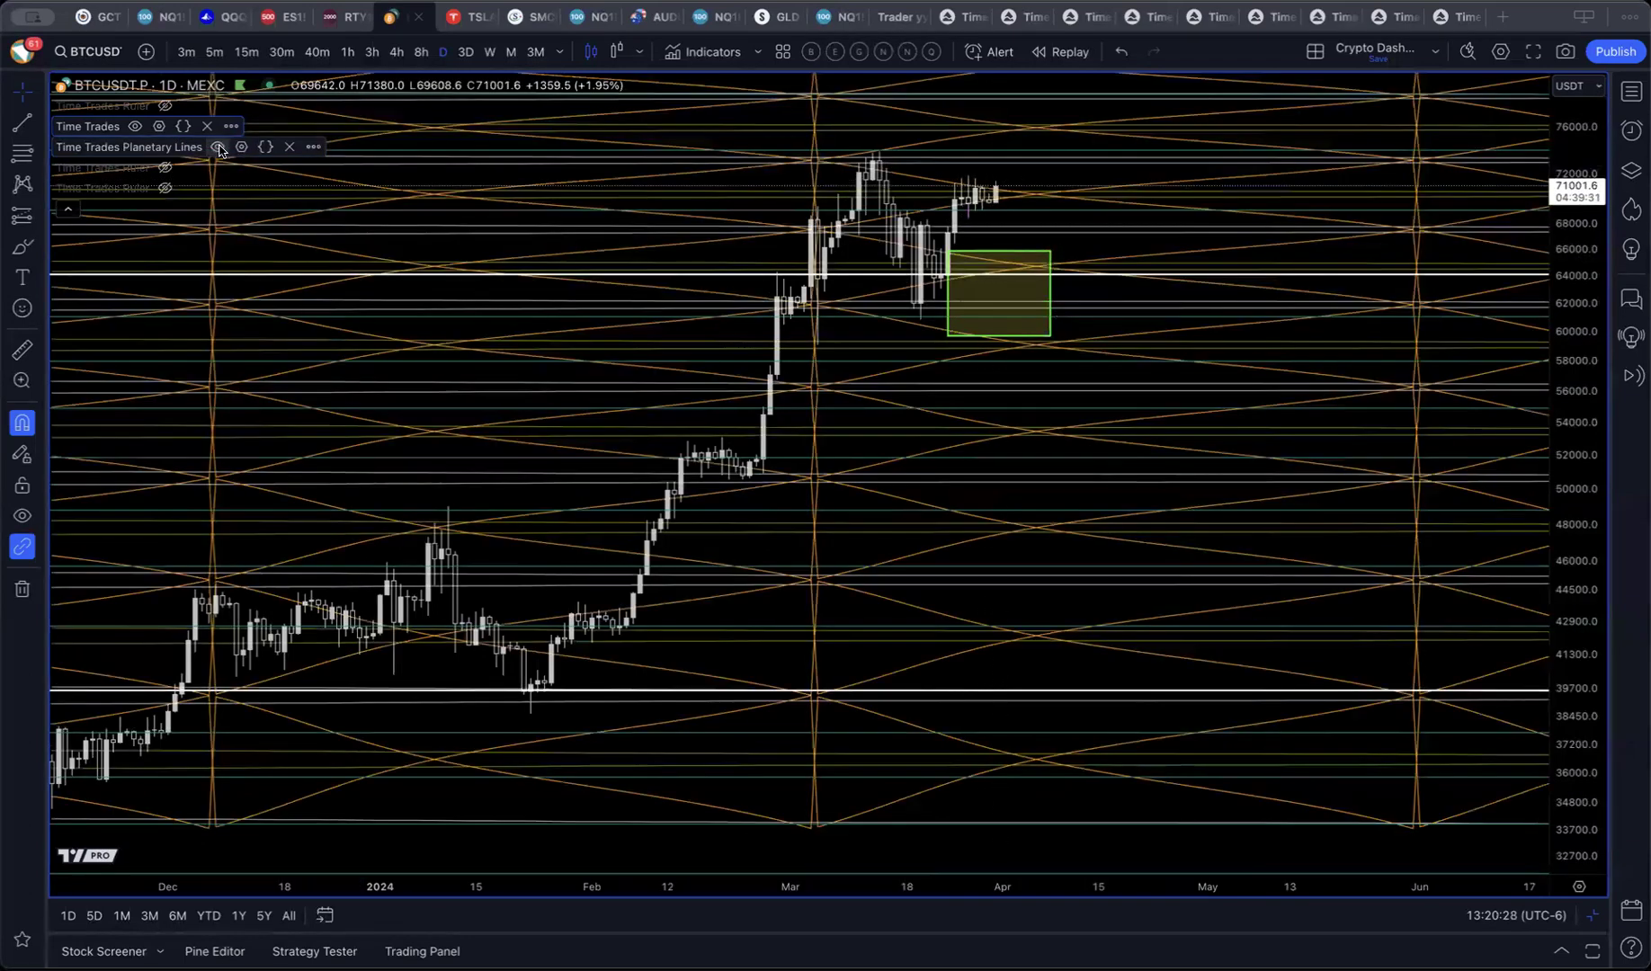
scroll(1036, 494, "up", 2)
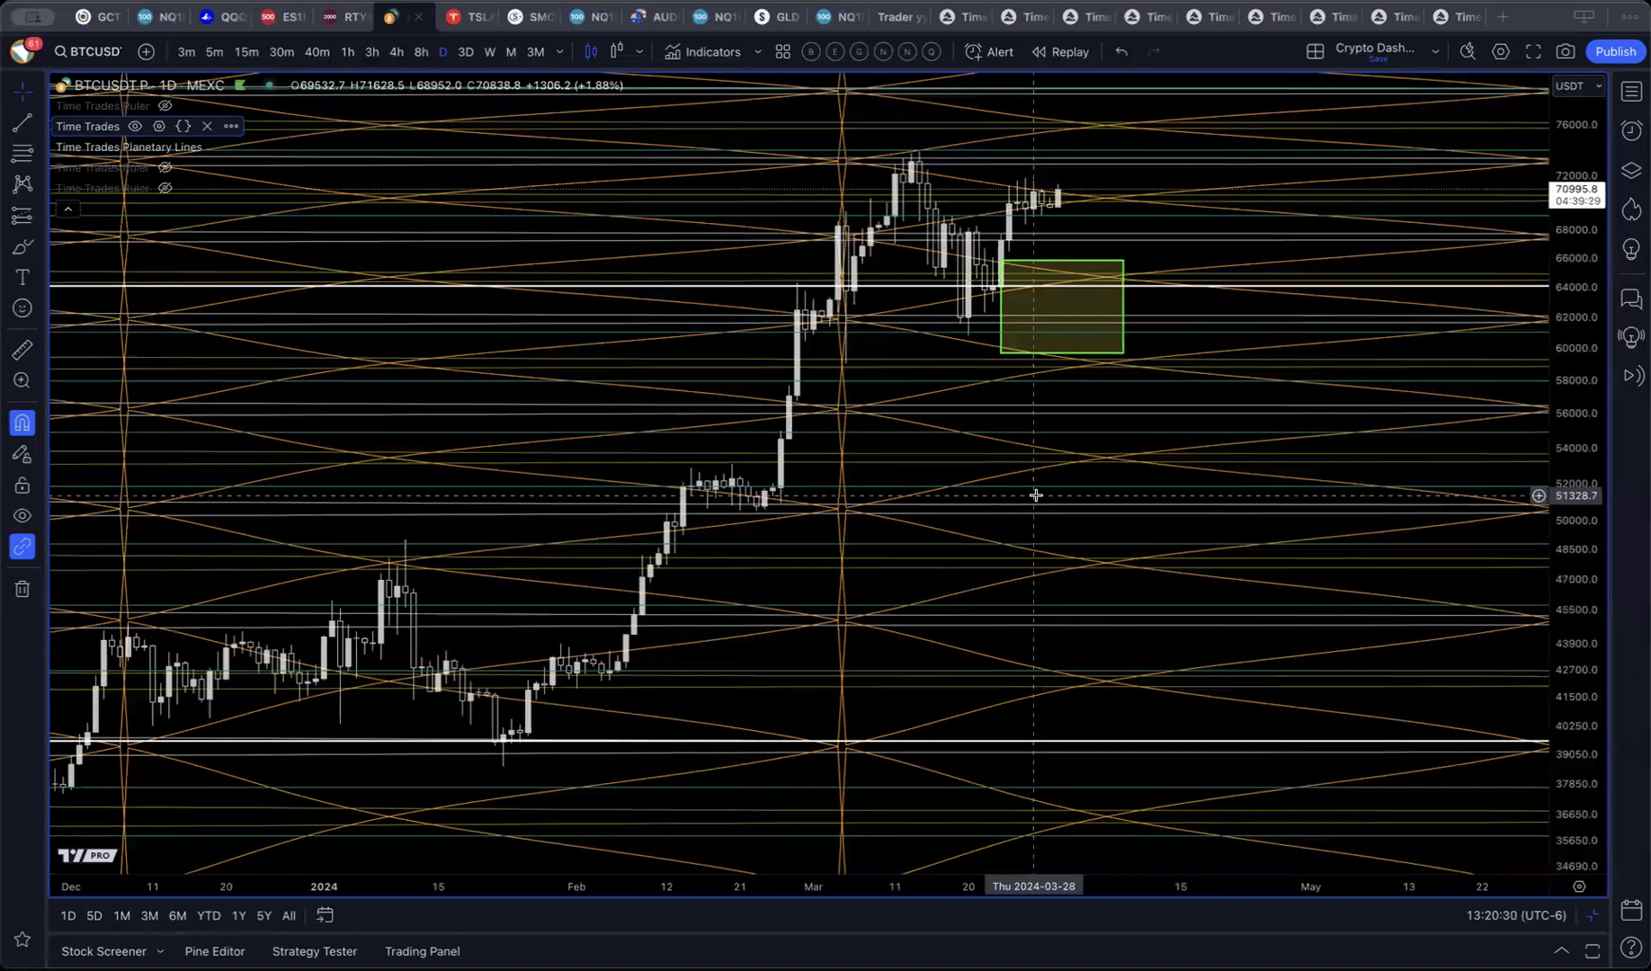
scroll(1036, 494, "up", 2)
scroll(1036, 495, "left", 3)
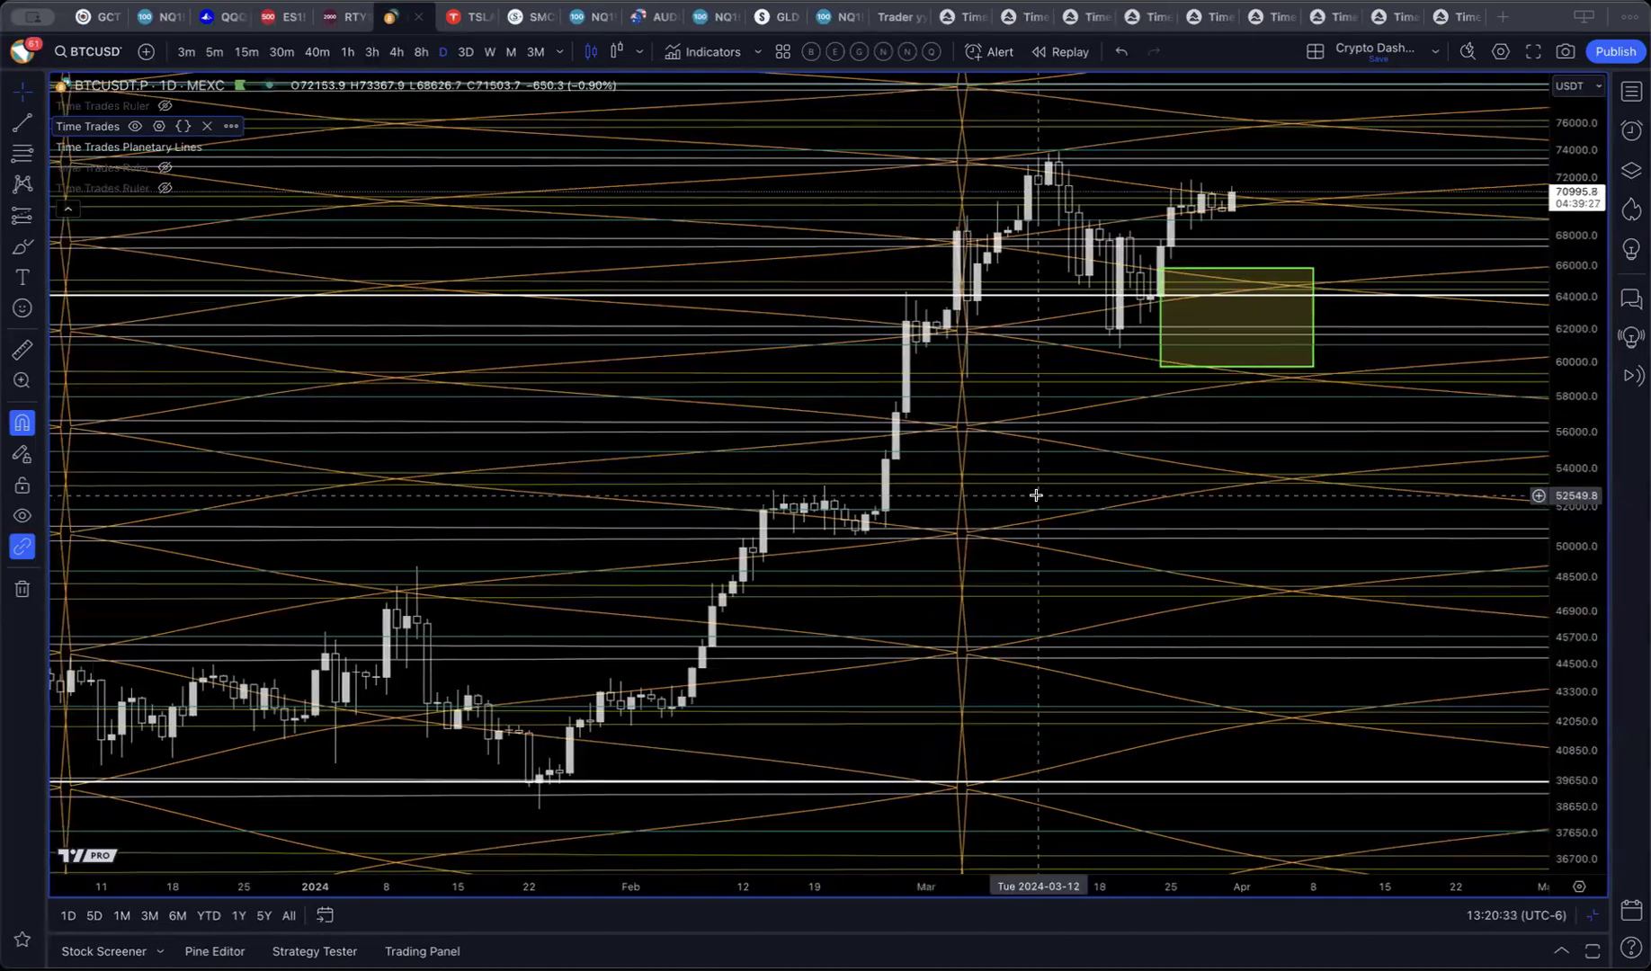
scroll(1036, 494, "left", 2)
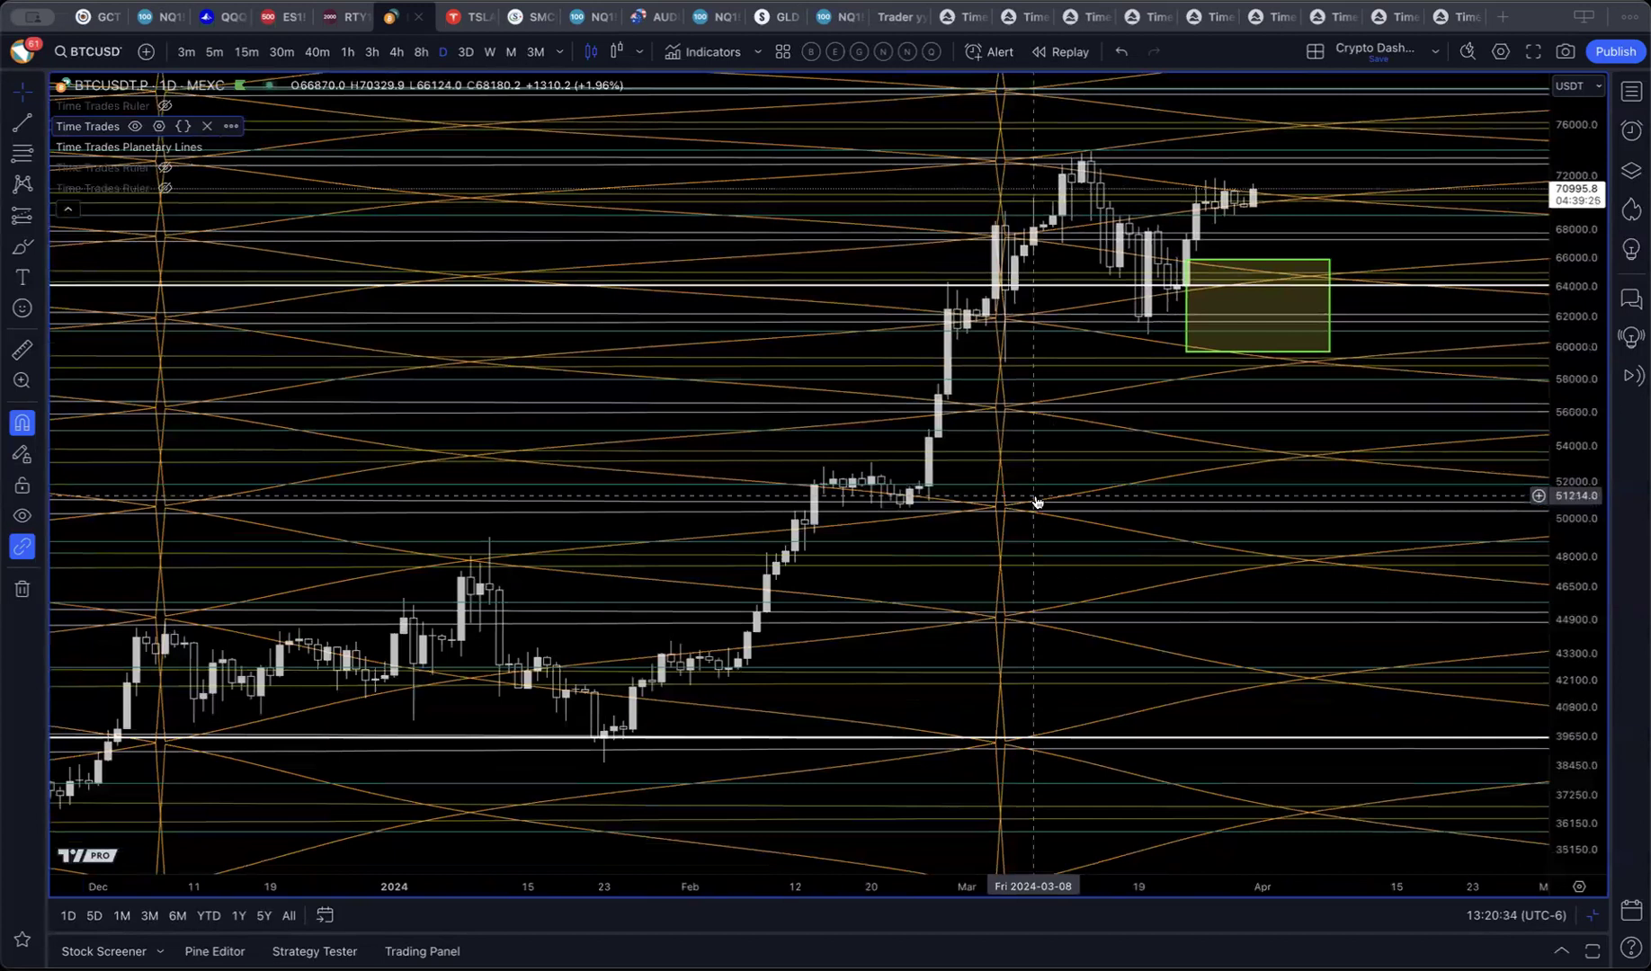
scroll(1036, 502, "up", 1)
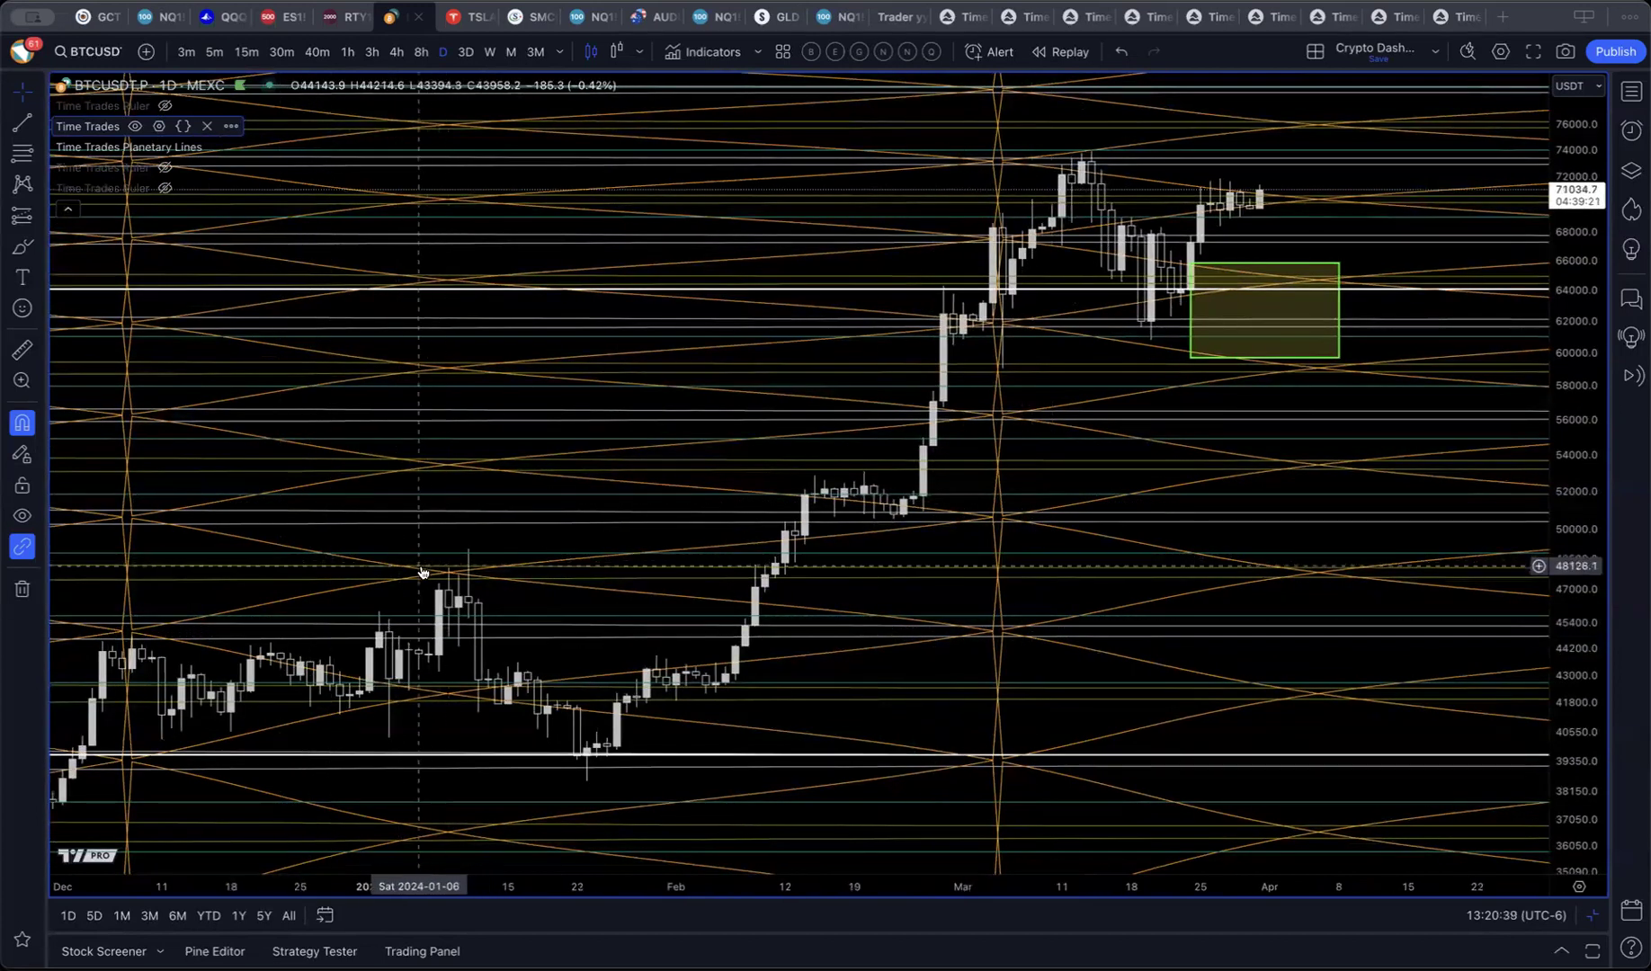
left_click(241, 147)
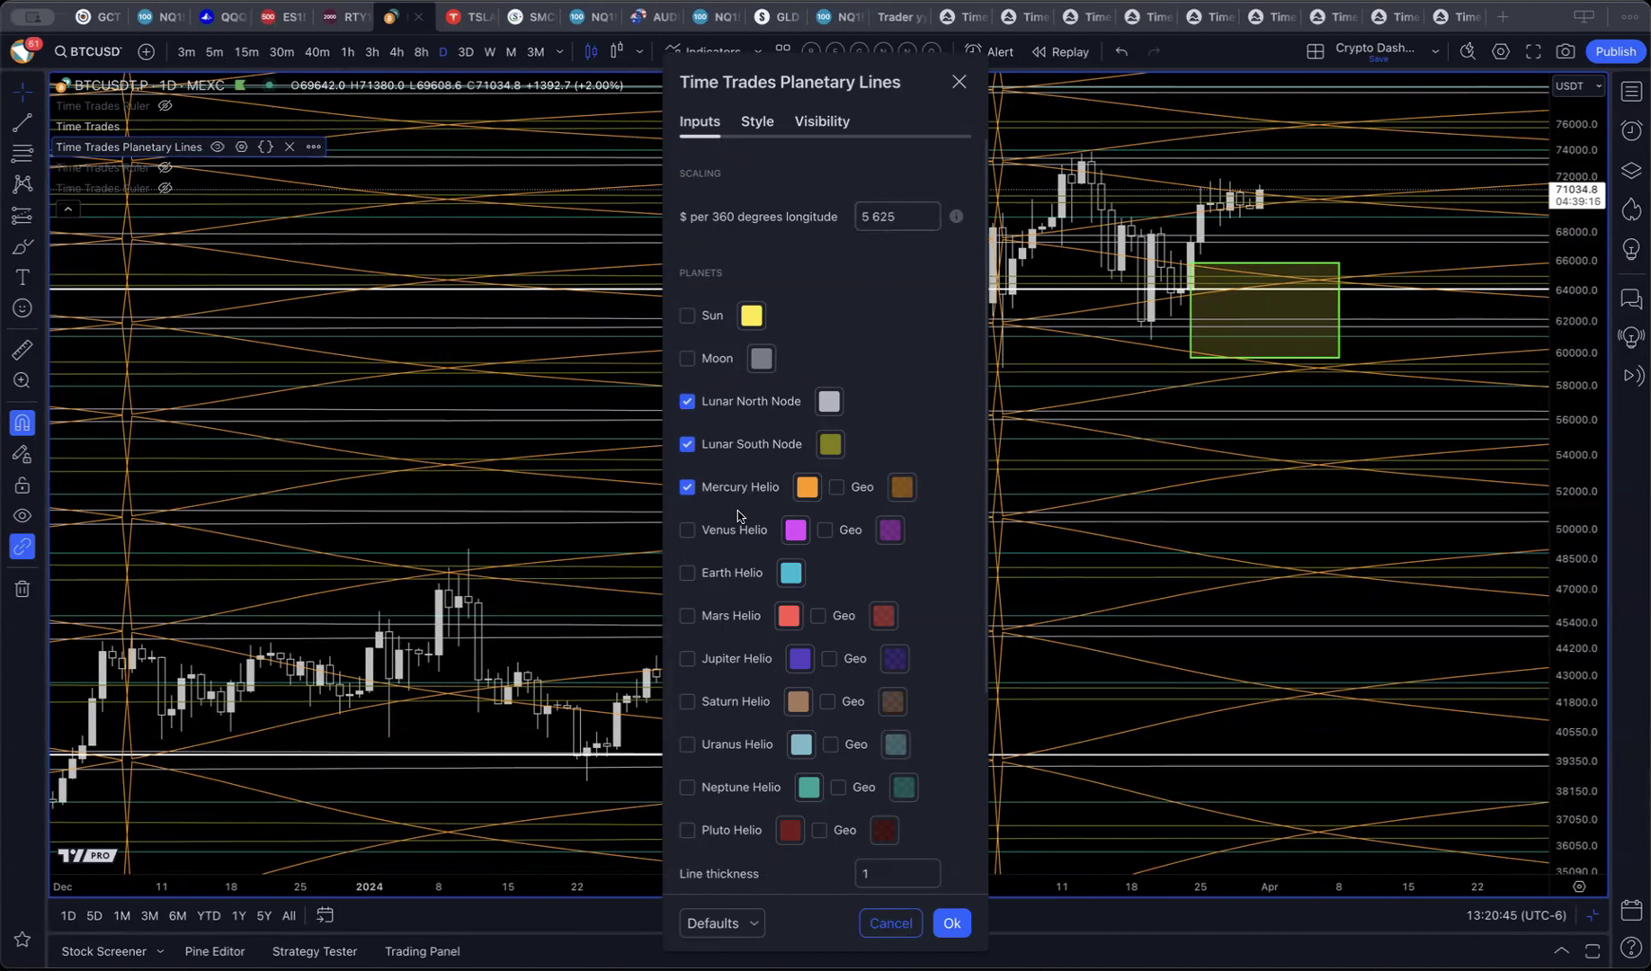
Step: Cancel the Planetary Lines settings, keeping the orange lines on the BTCUSDT chart
left_click(890, 923)
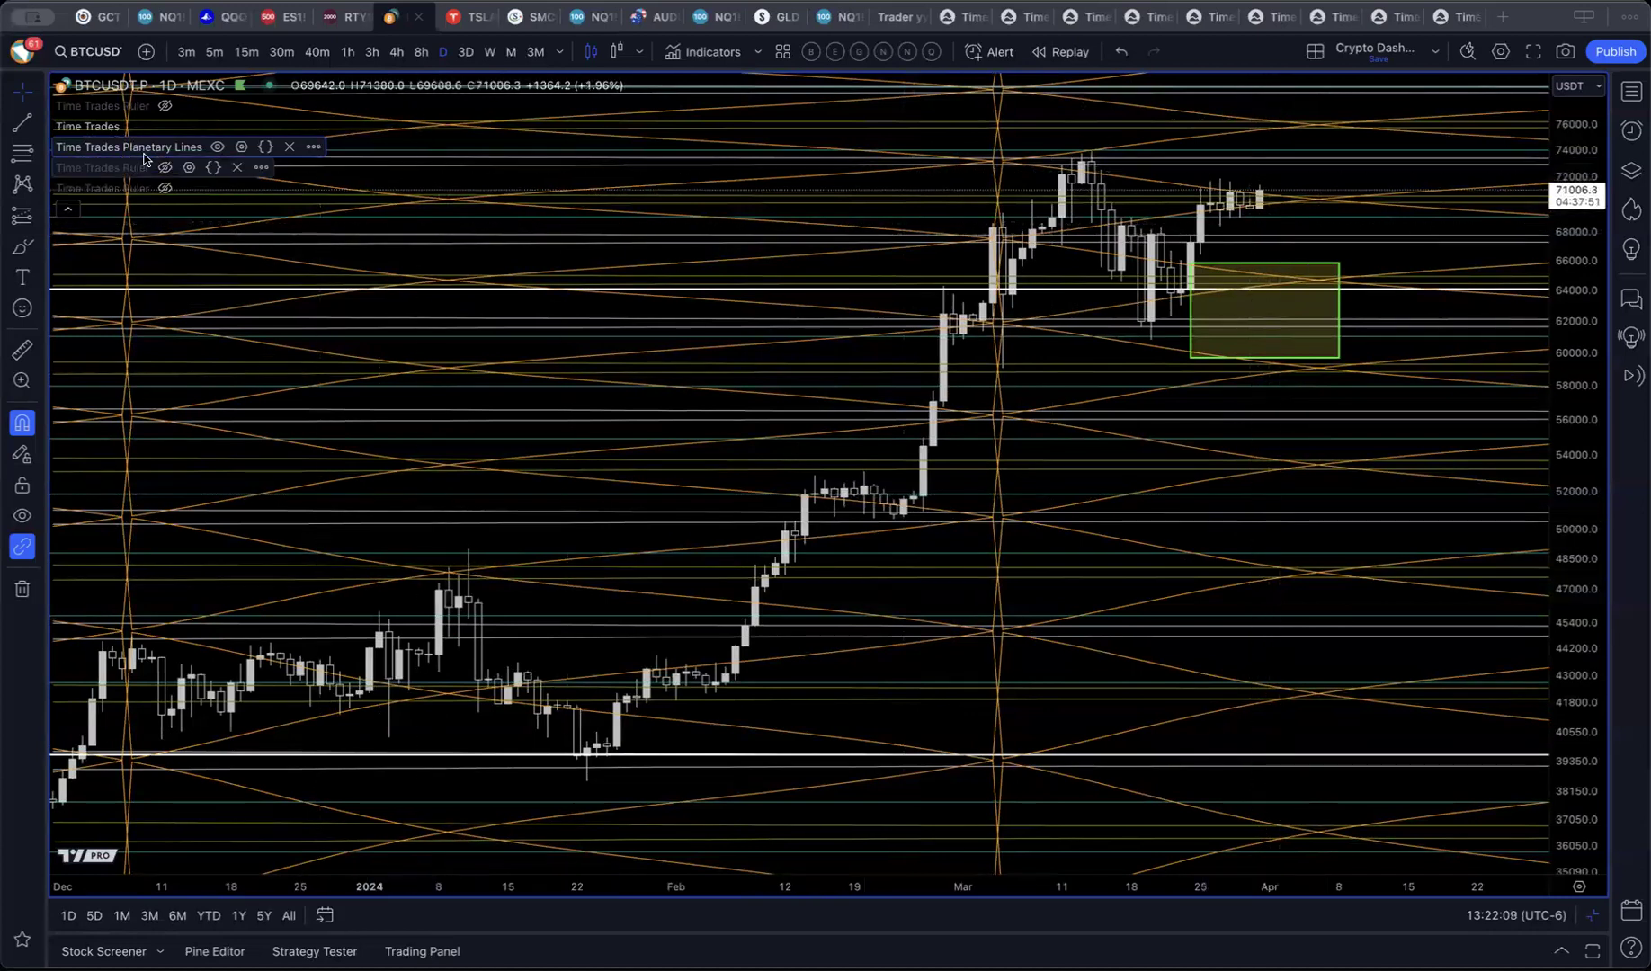
Step: Unhide a Time Trades Ruler and read the Mercury/Earth 15° label info boxes near 75000
left_click(165, 106)
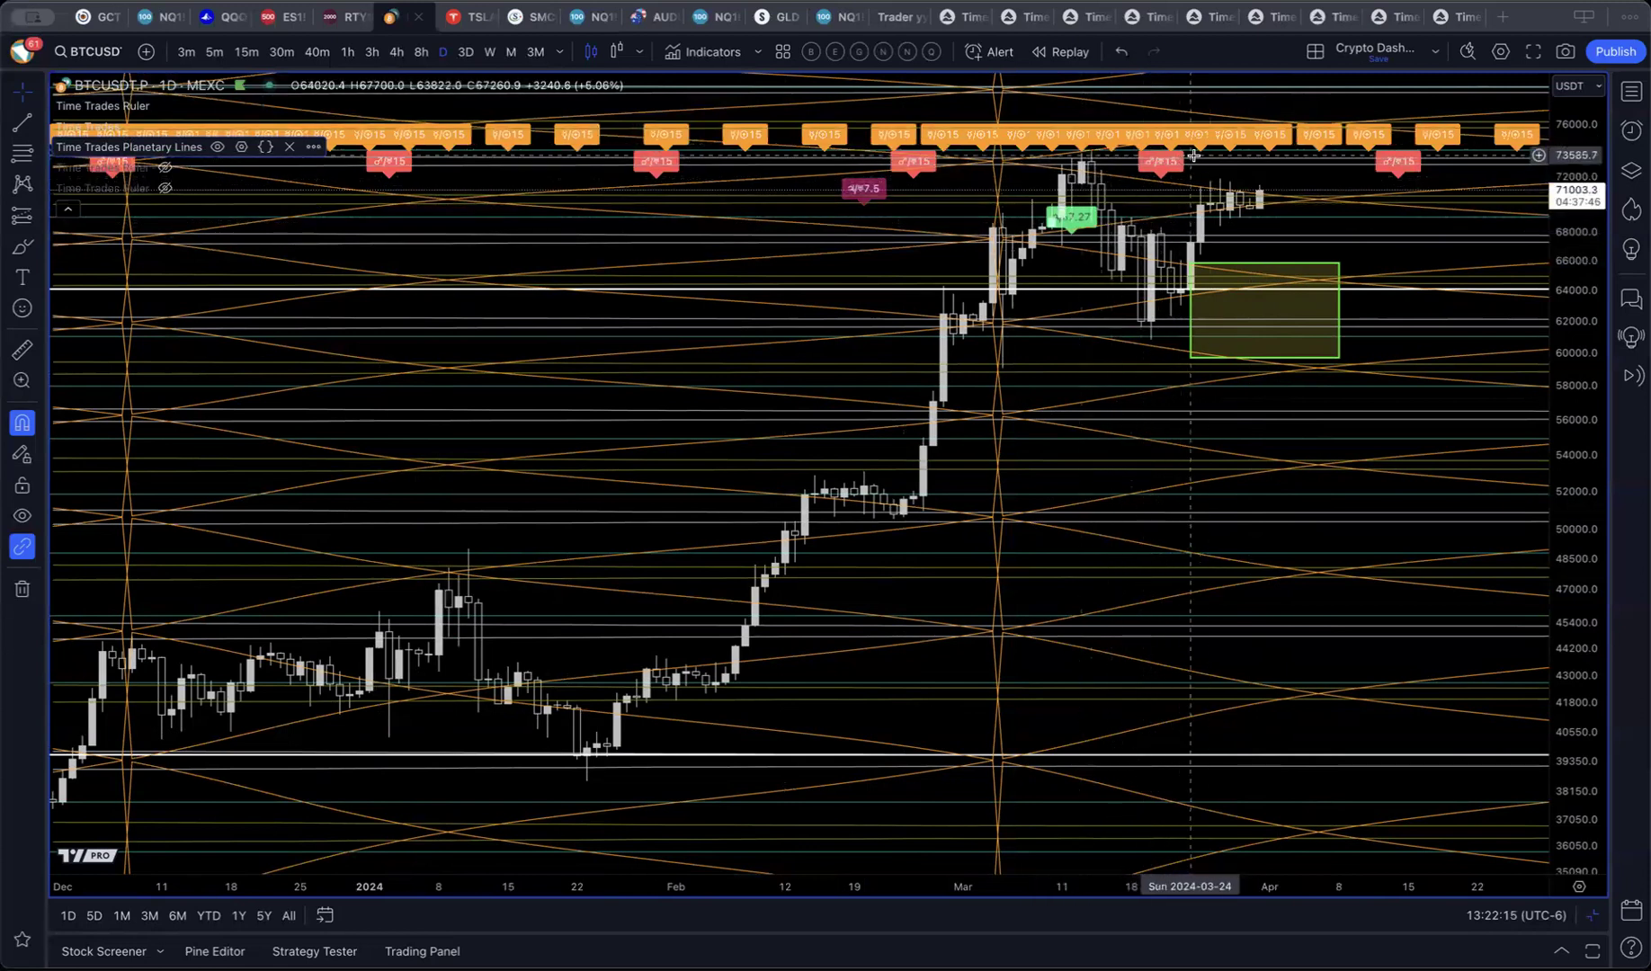
mouse_move(1236, 148)
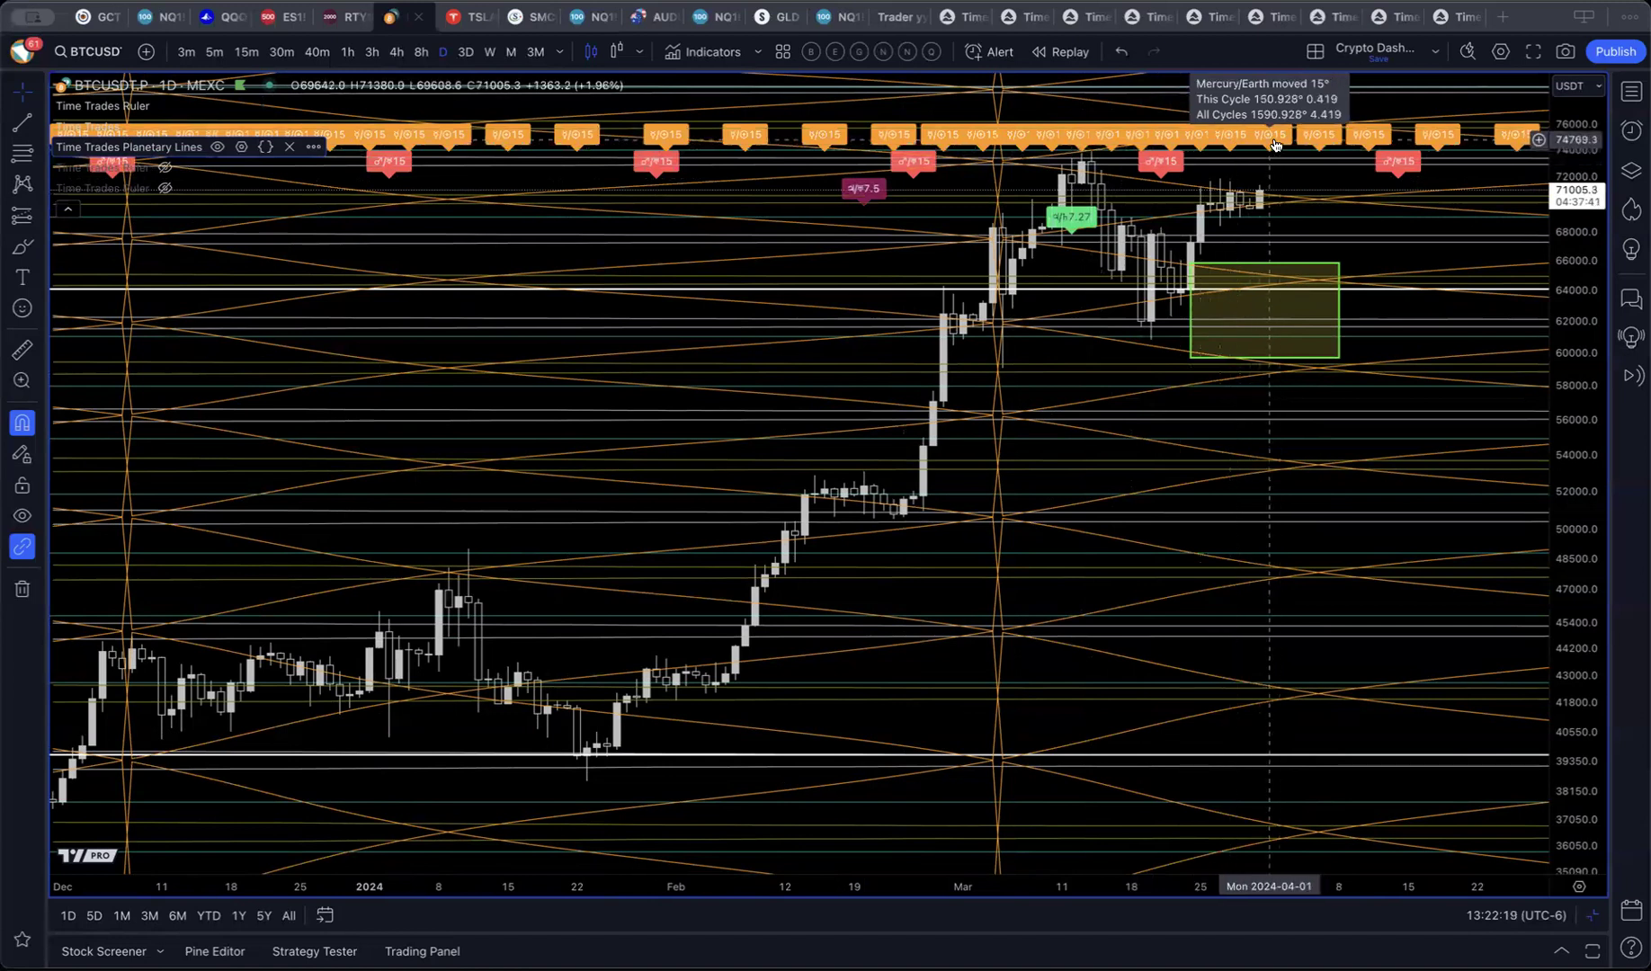
mouse_move(1324, 148)
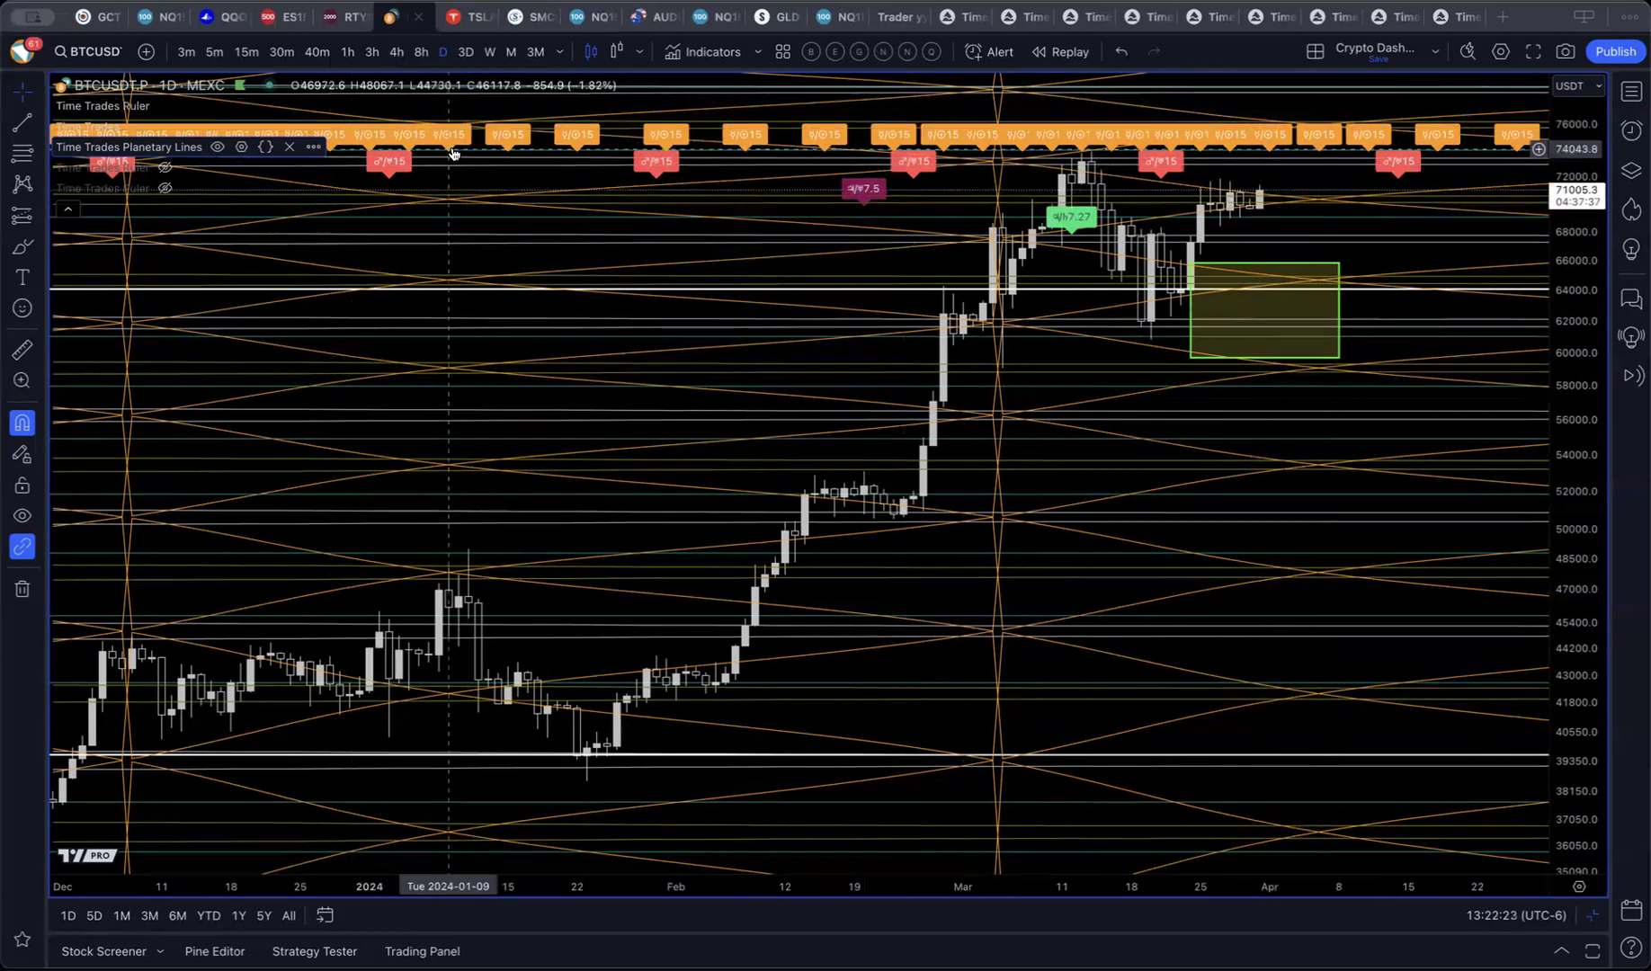
mouse_move(456, 150)
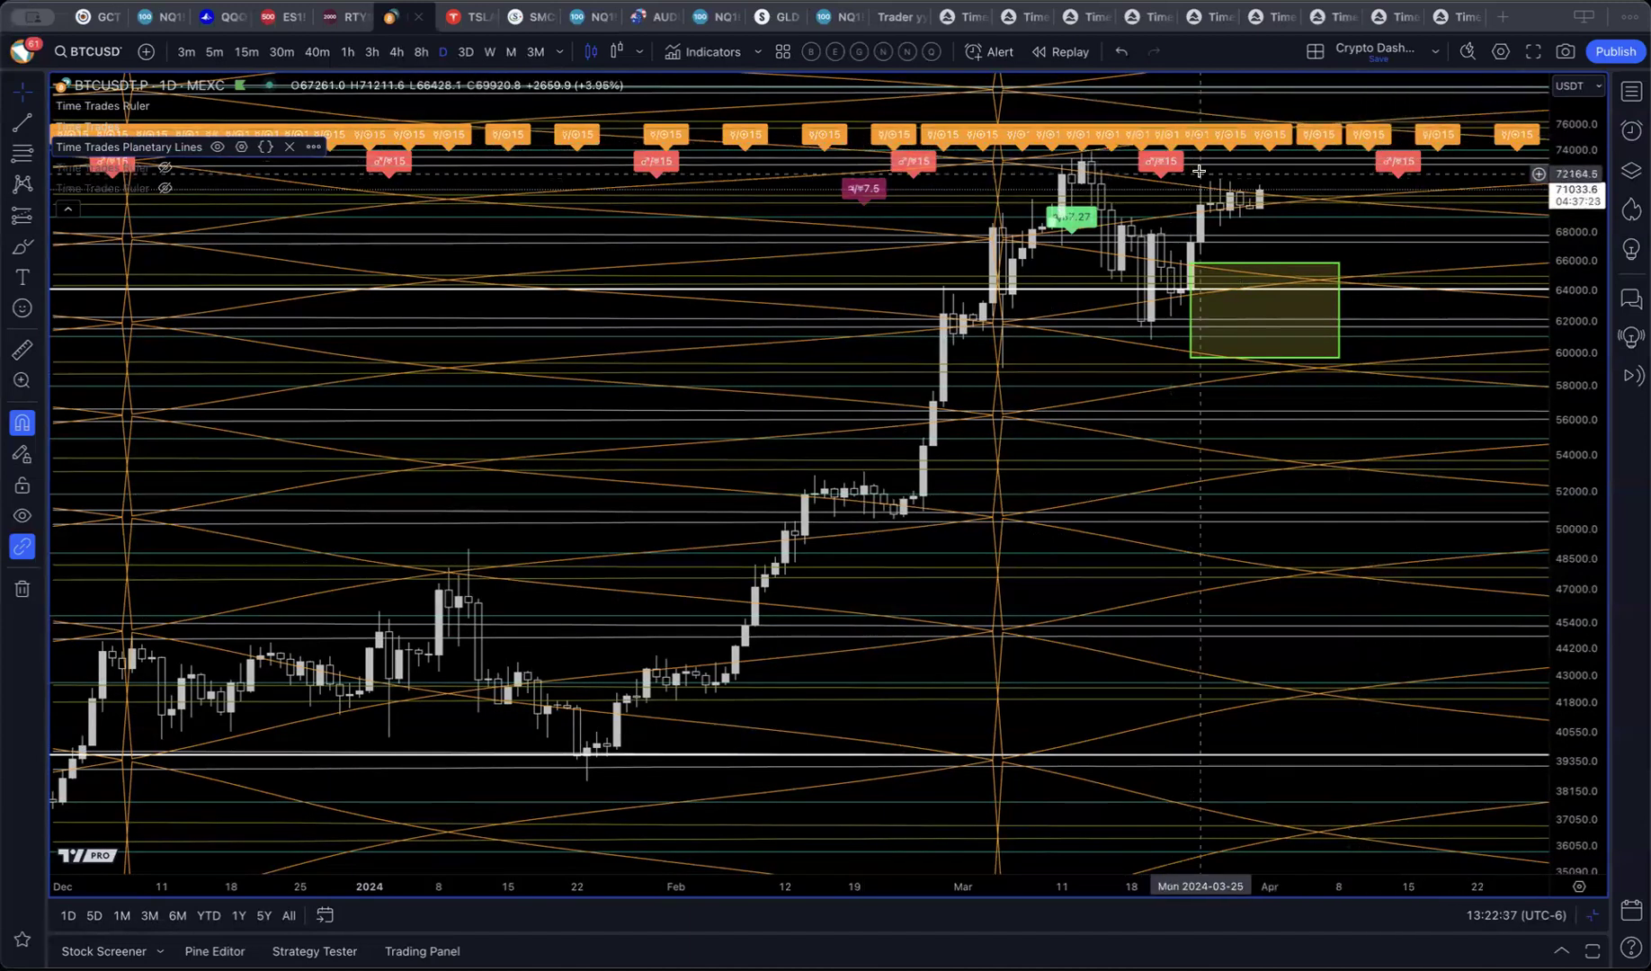
mouse_move(1426, 142)
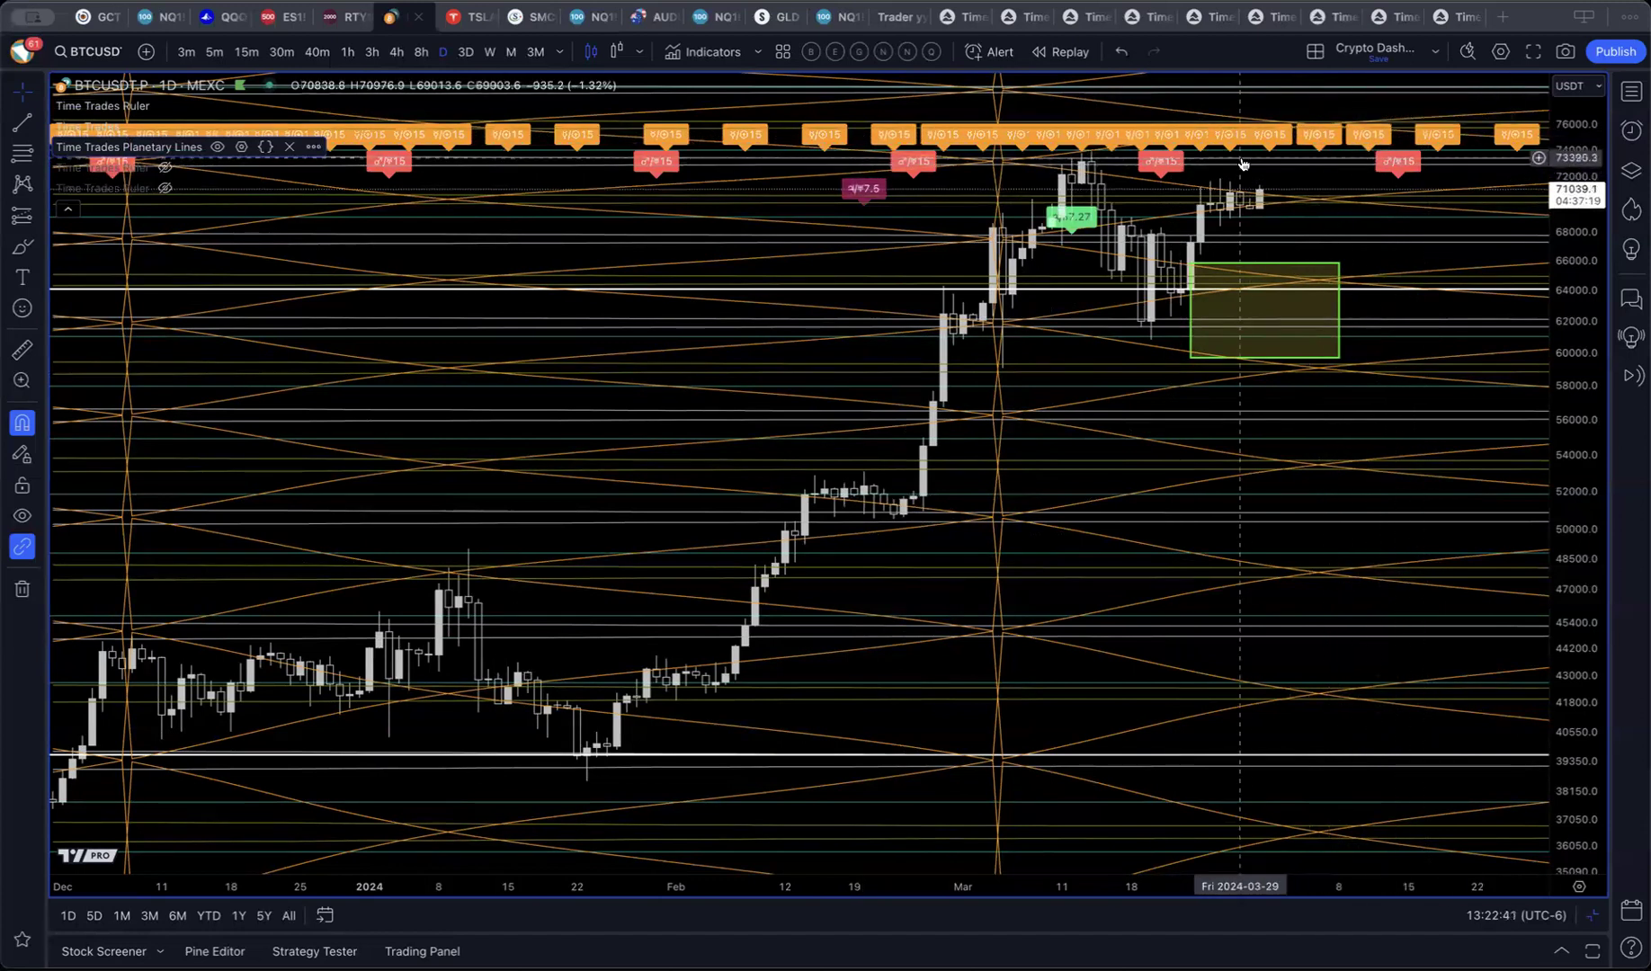
Step: Unhide the remaining two Time Trades Ruler overlays
mouse_move(79, 171)
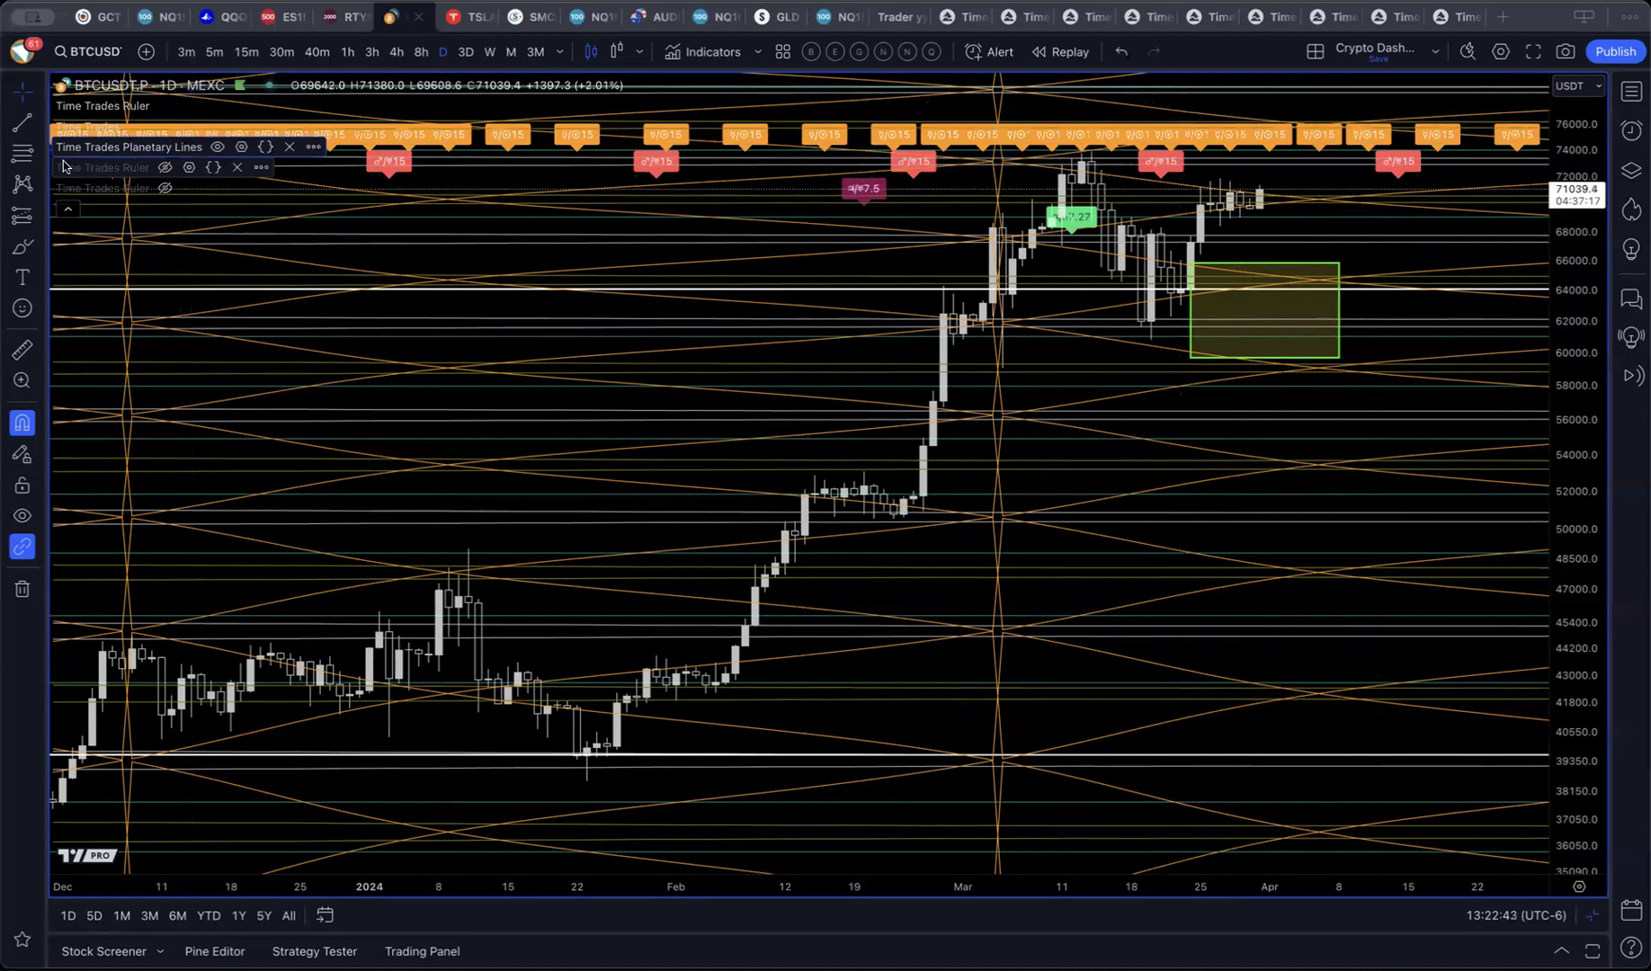
left_click(165, 169)
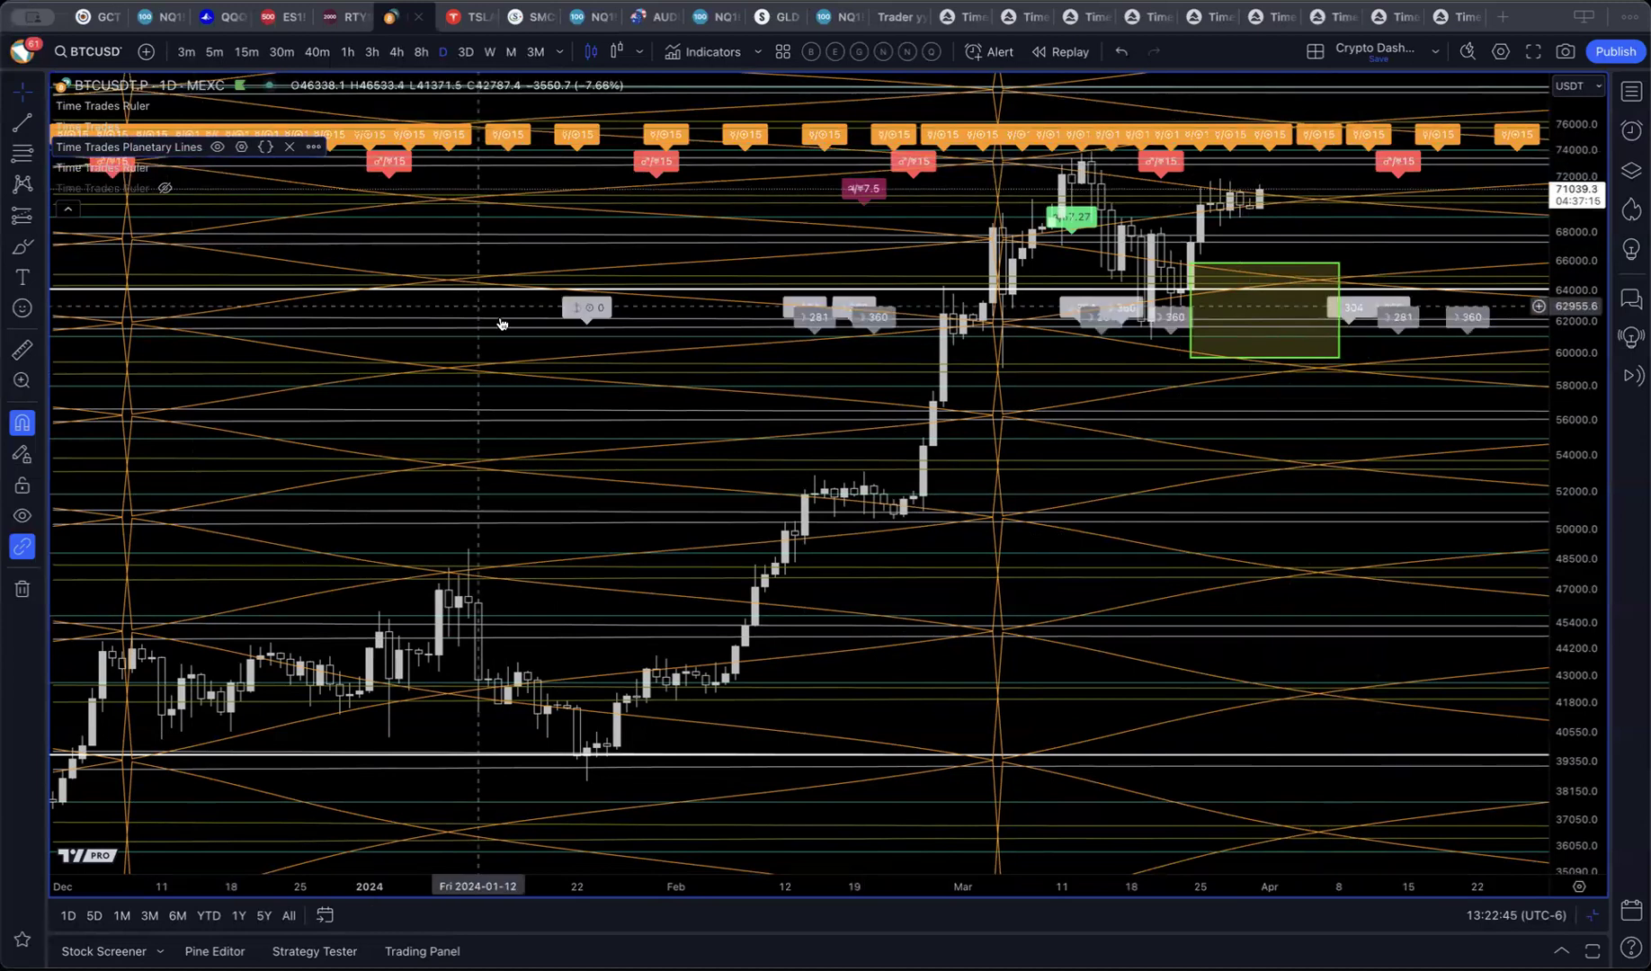
left_click(163, 188)
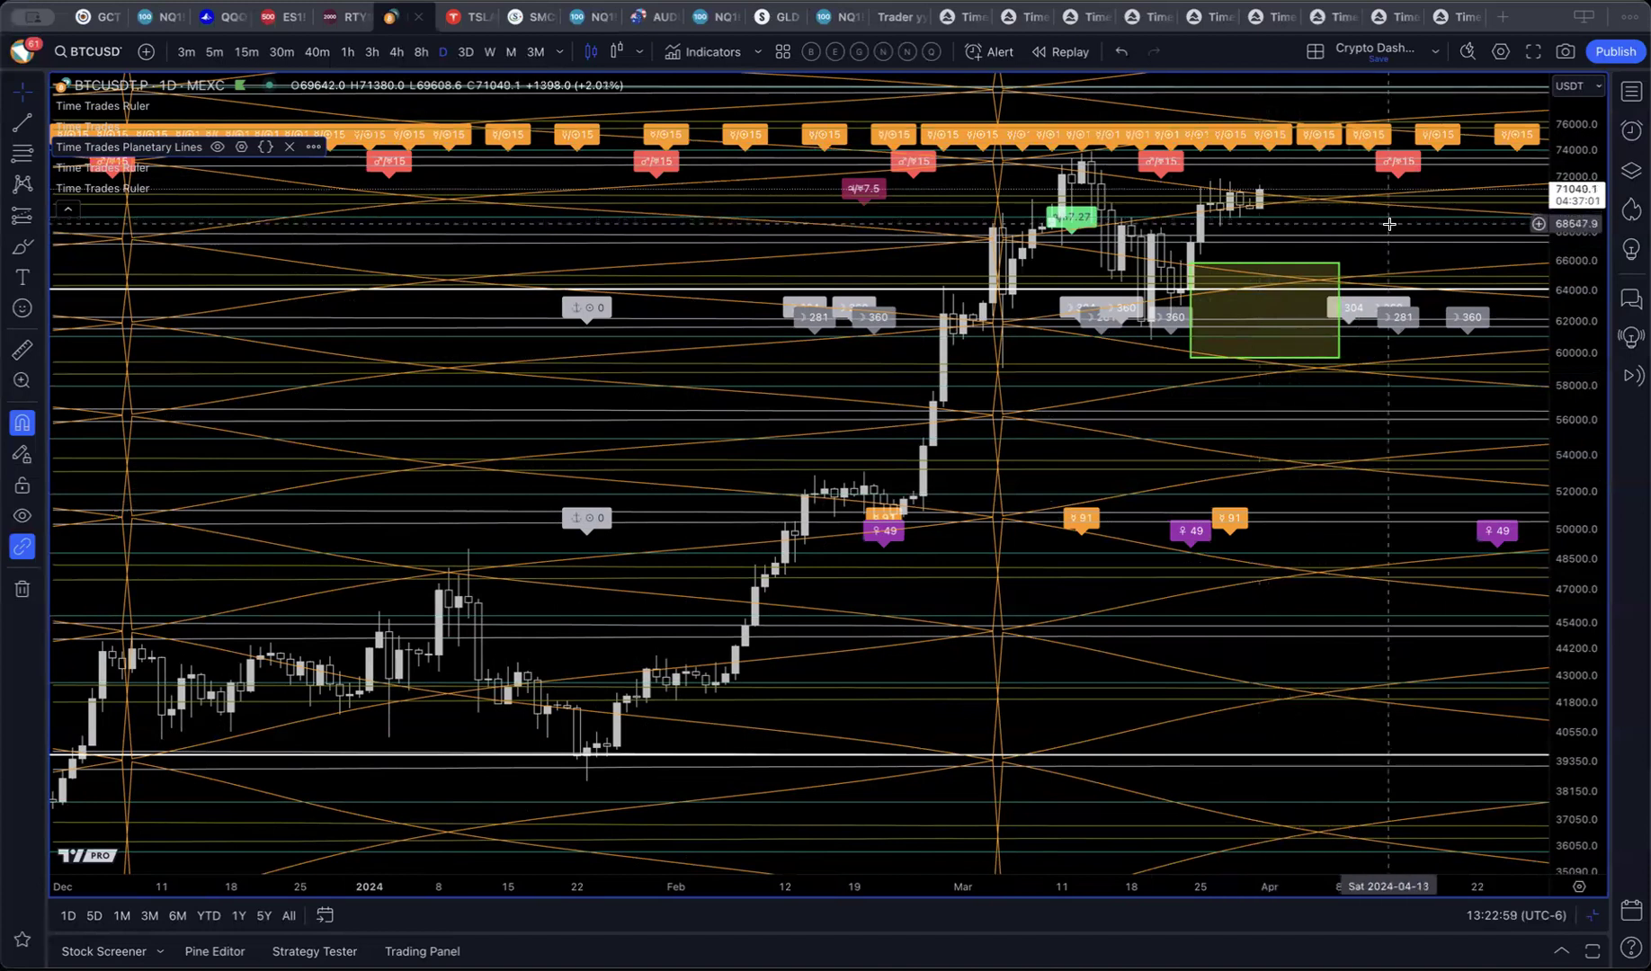
Step: Inspect the 281/360 and 91/49 ruler labels and zoom into the chart
mouse_move(1352, 315)
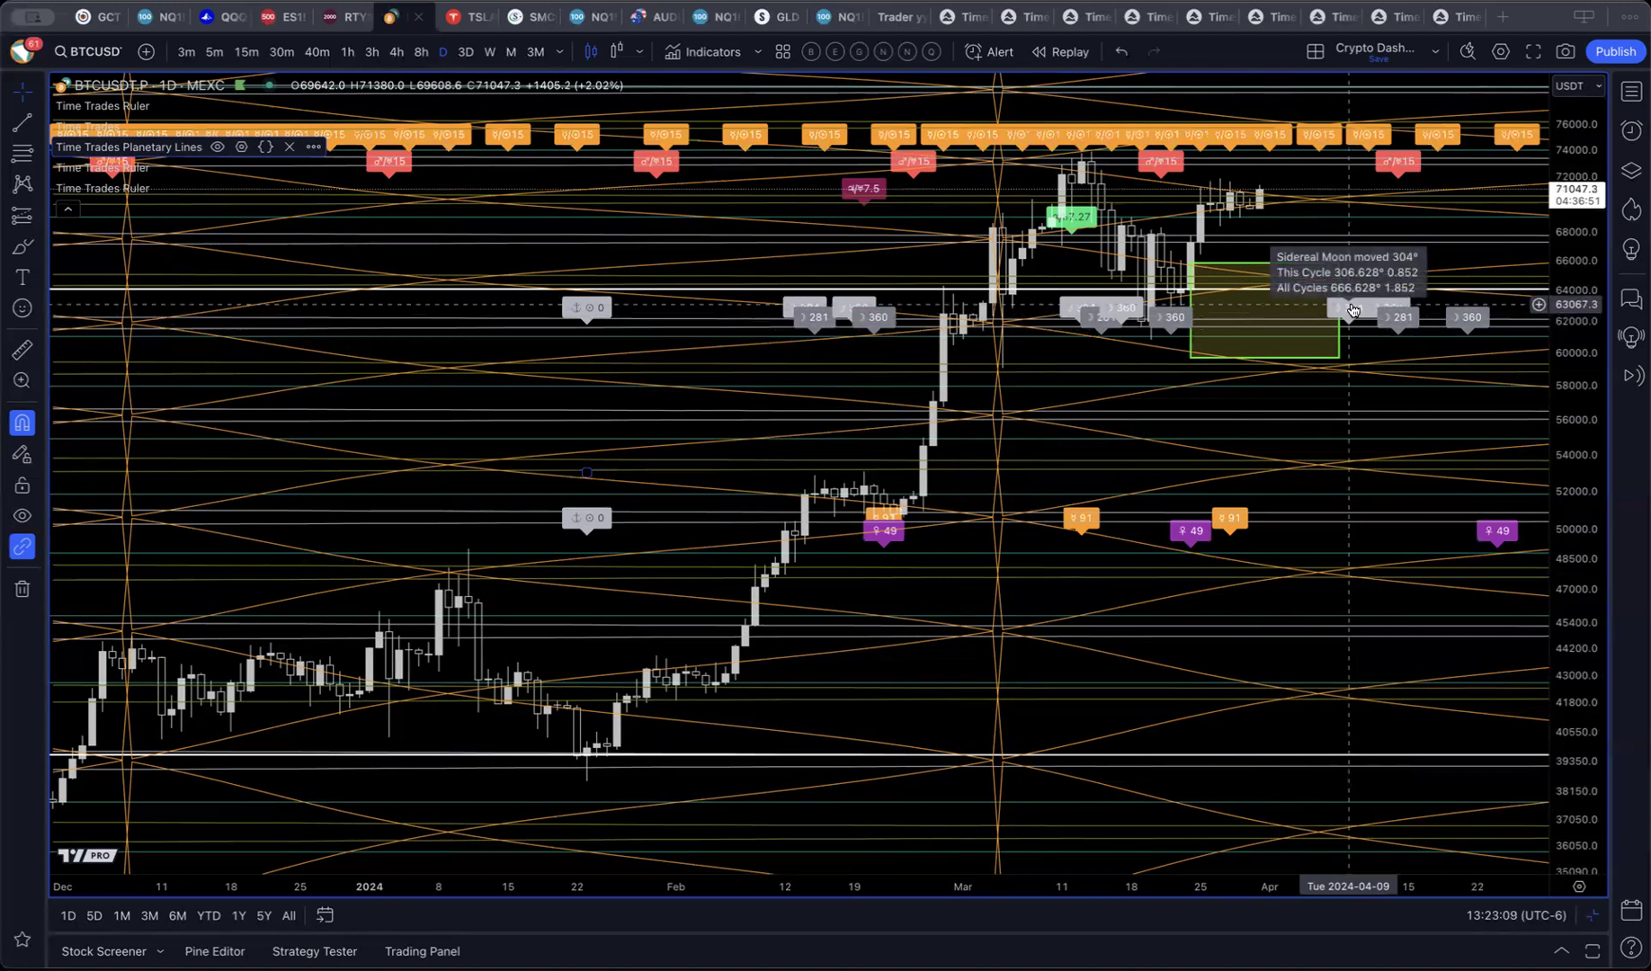
mouse_move(1227, 532)
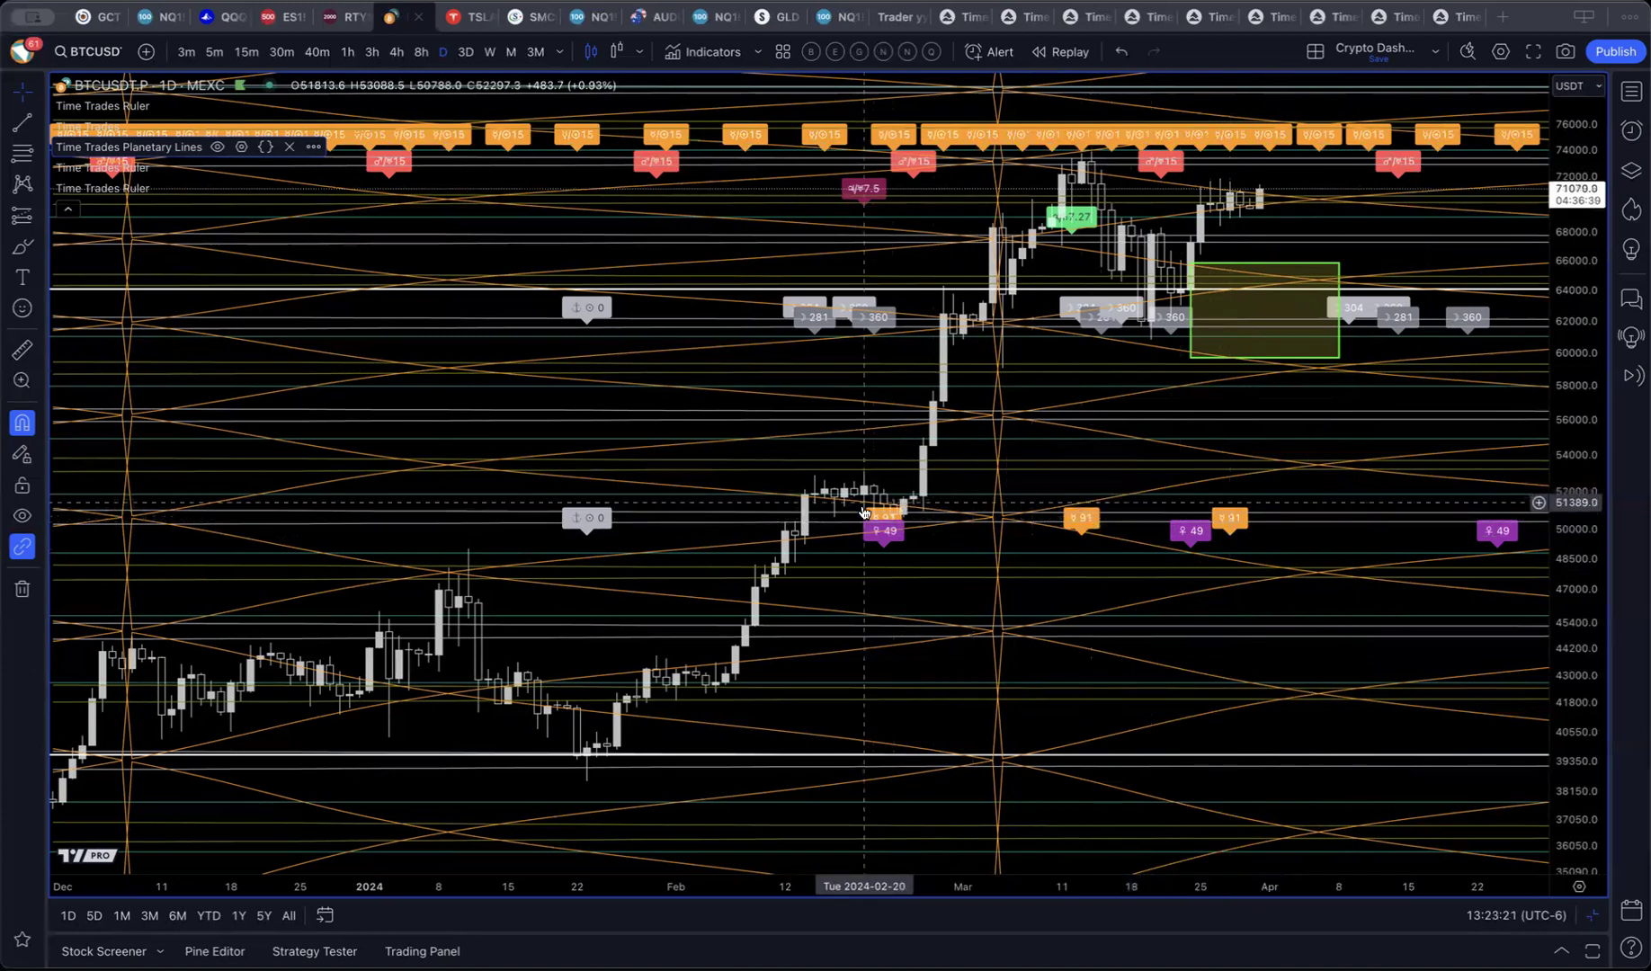
mouse_move(883, 520)
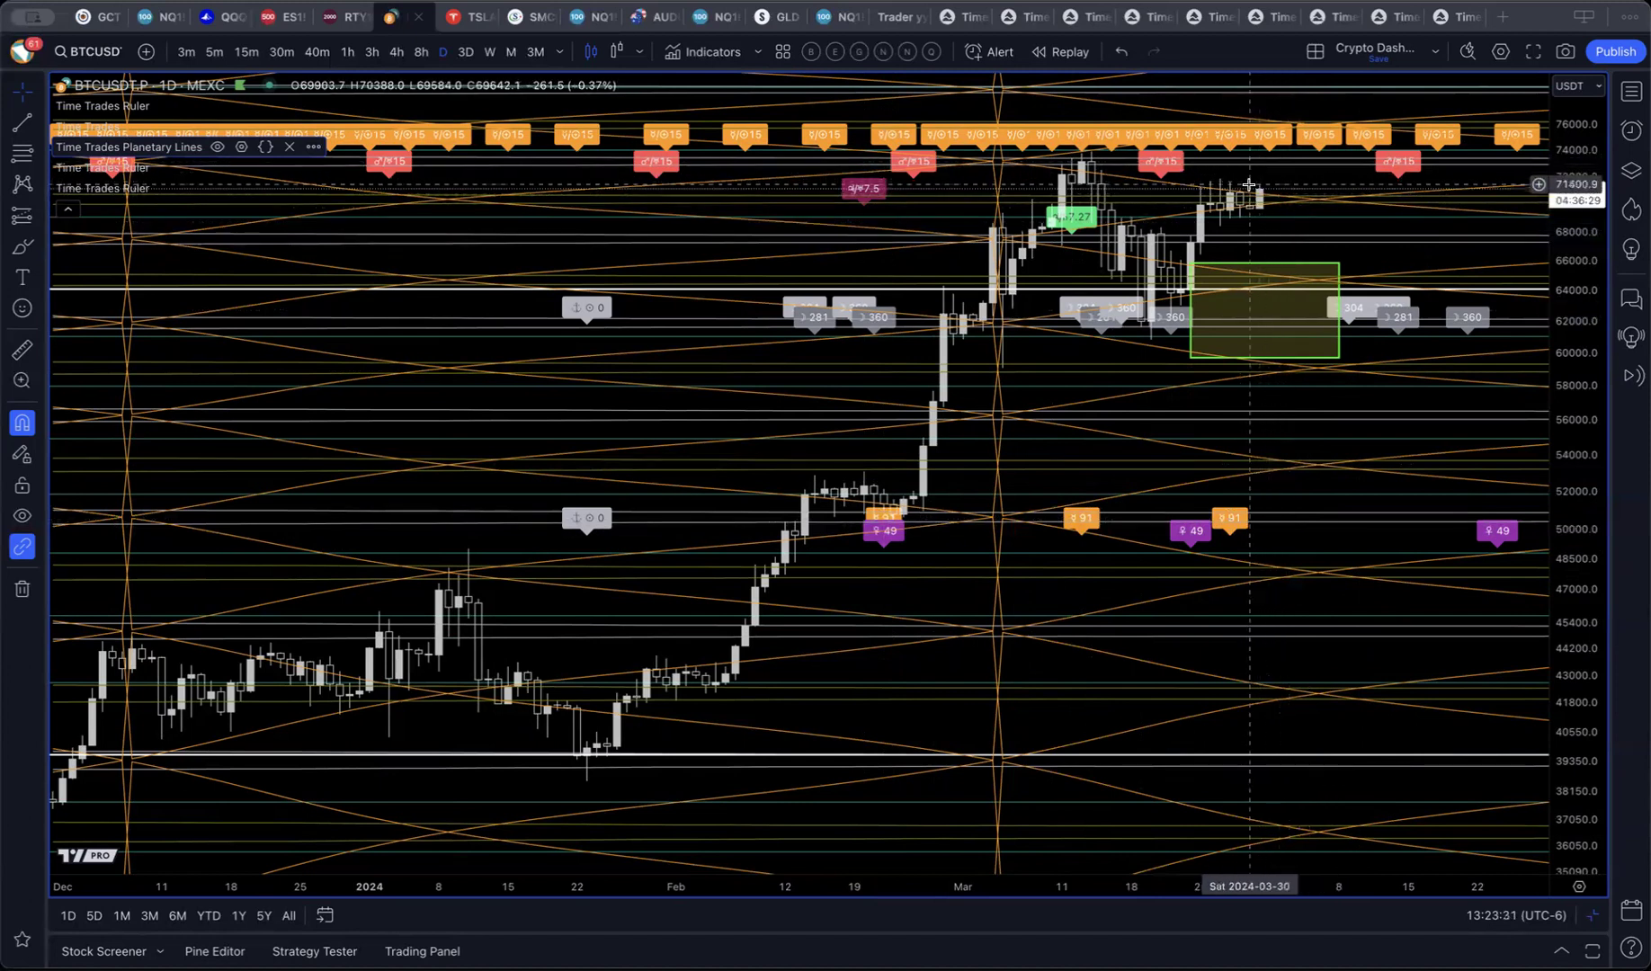
scroll(1255, 211, "up", 1)
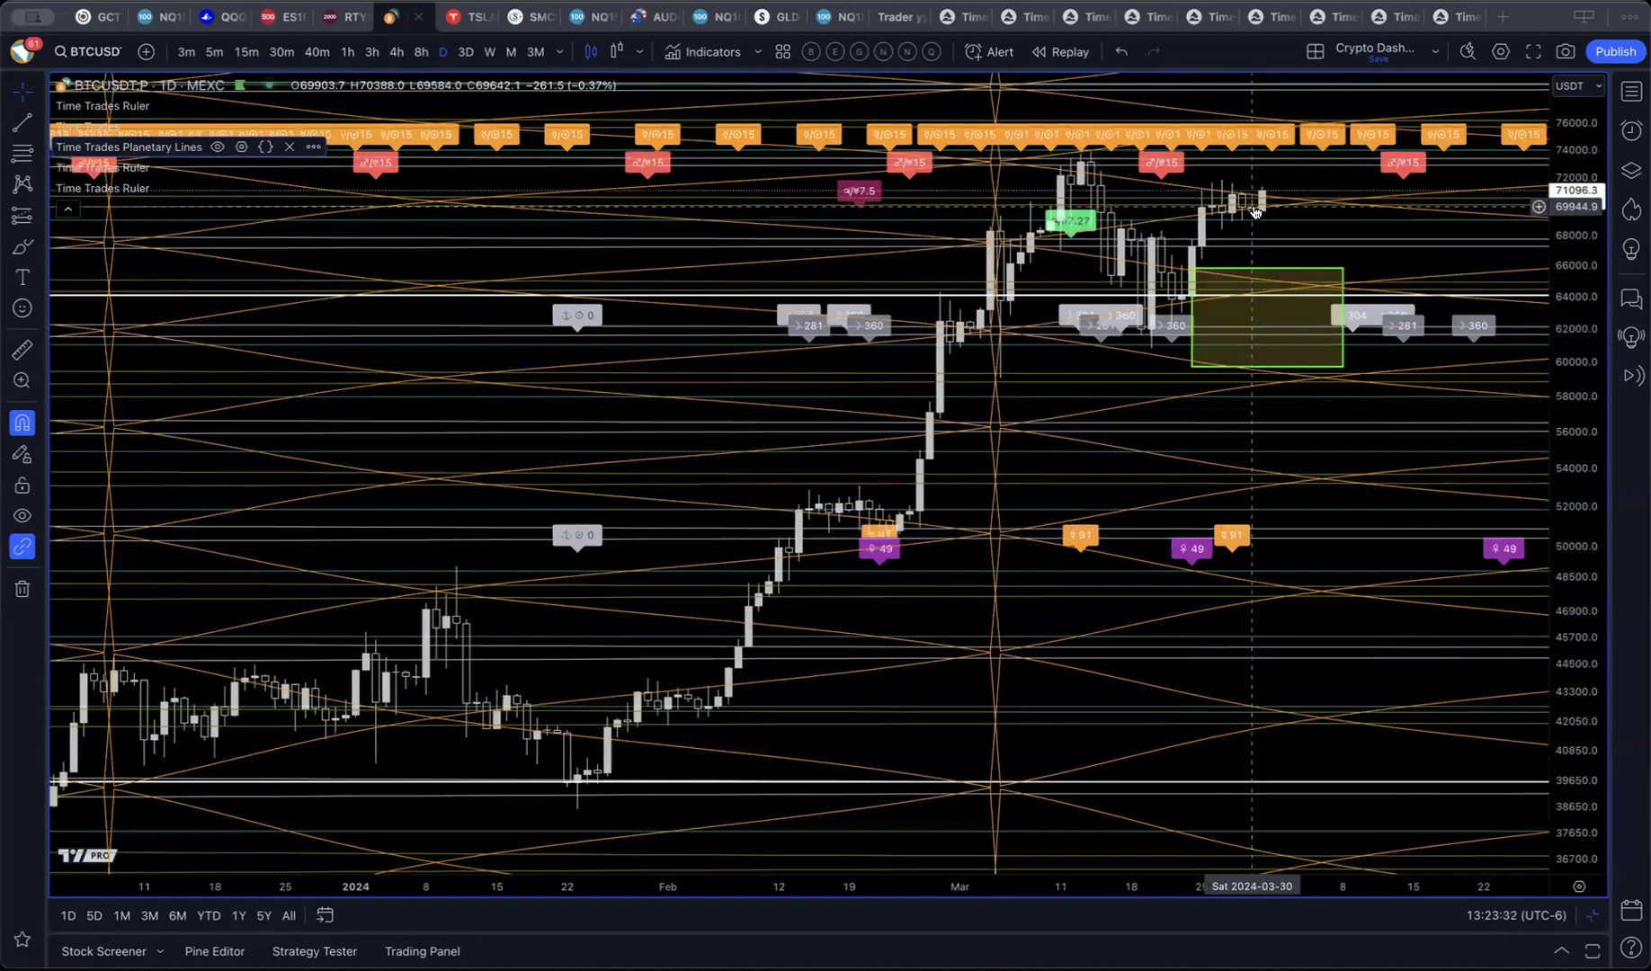
scroll(1256, 211, "up", 2)
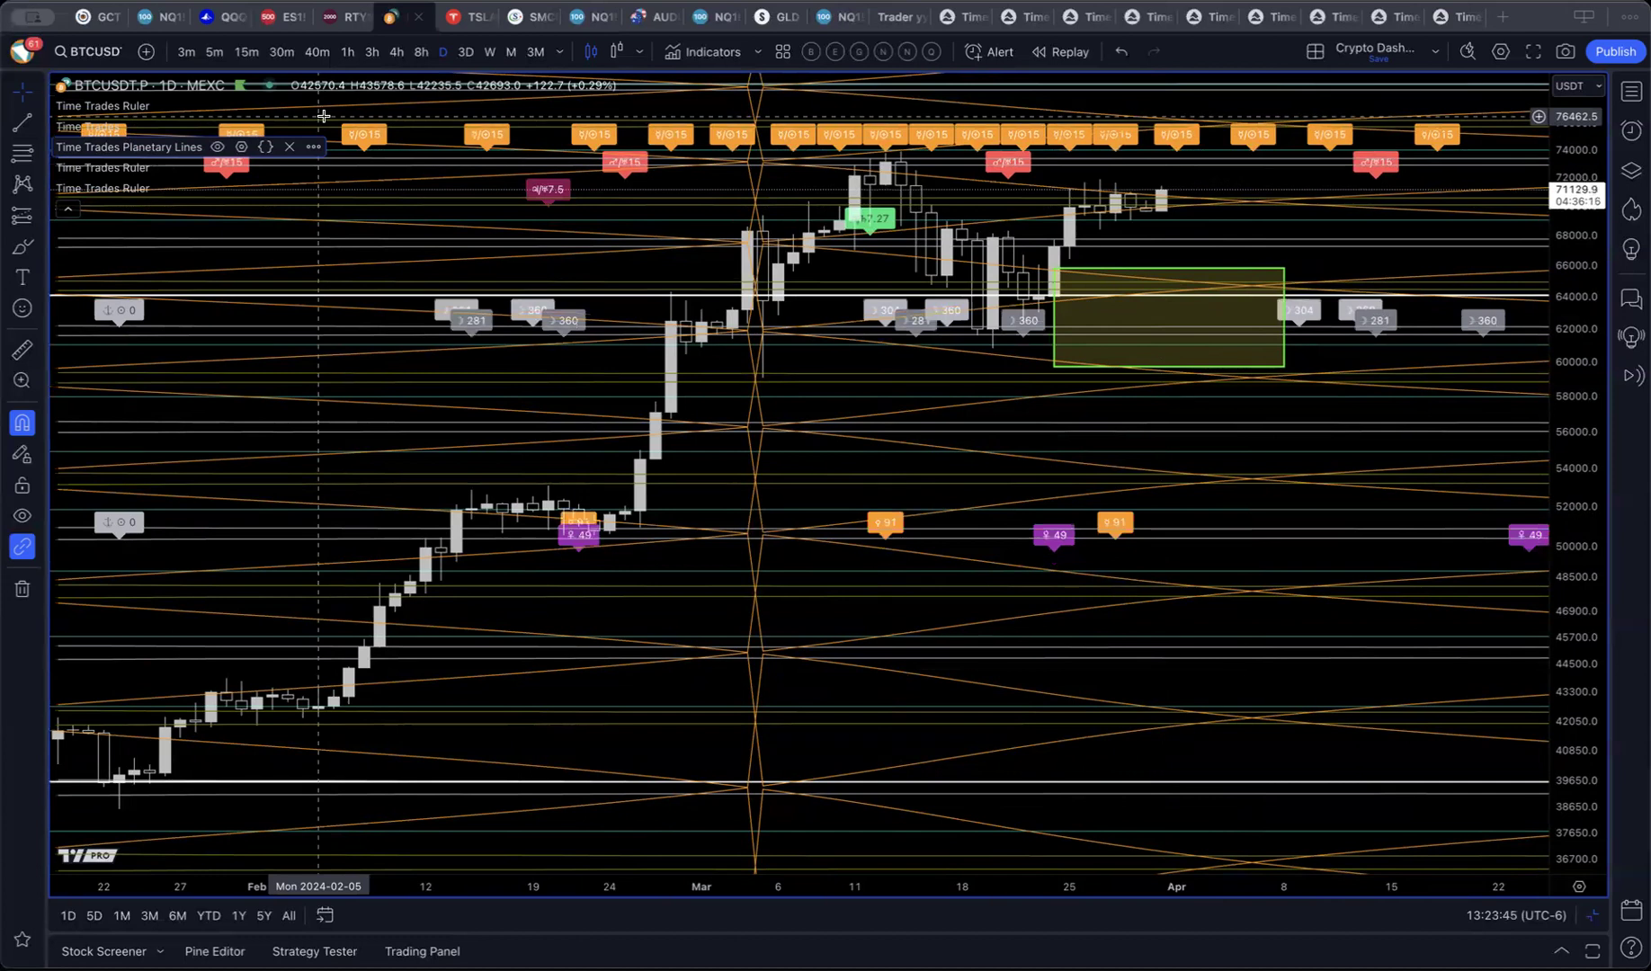
Step: Return to the Time Trades BTCUSD web chart and zoom/pan the view
key("super+Tab")
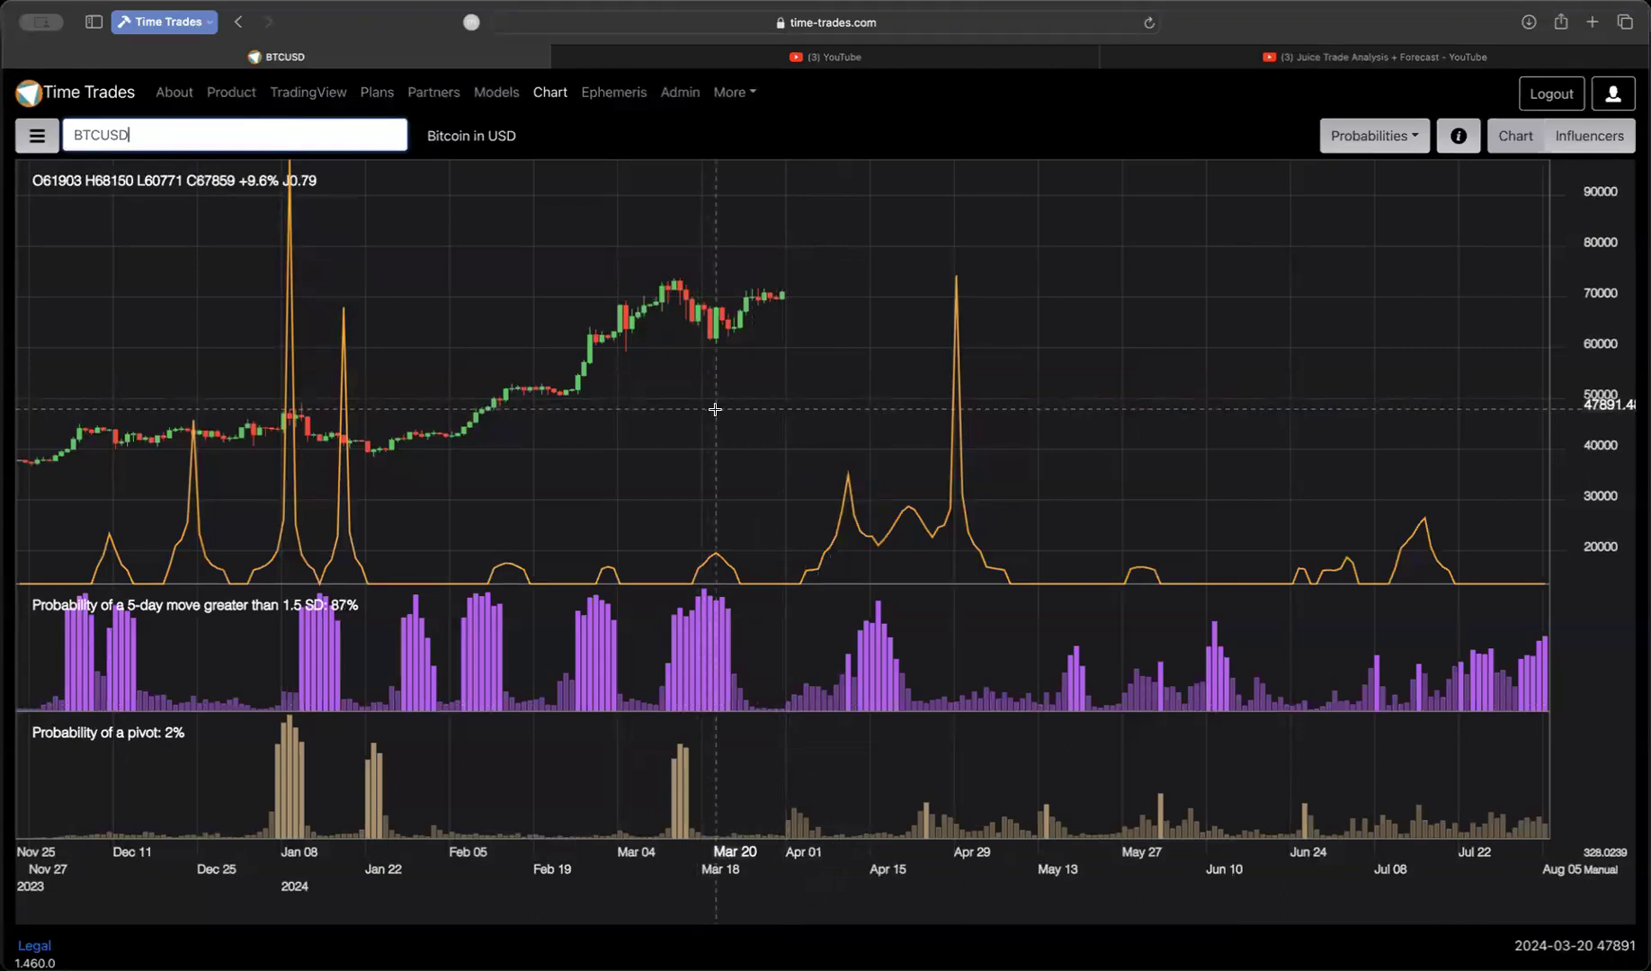
scroll(717, 409, "up", 3)
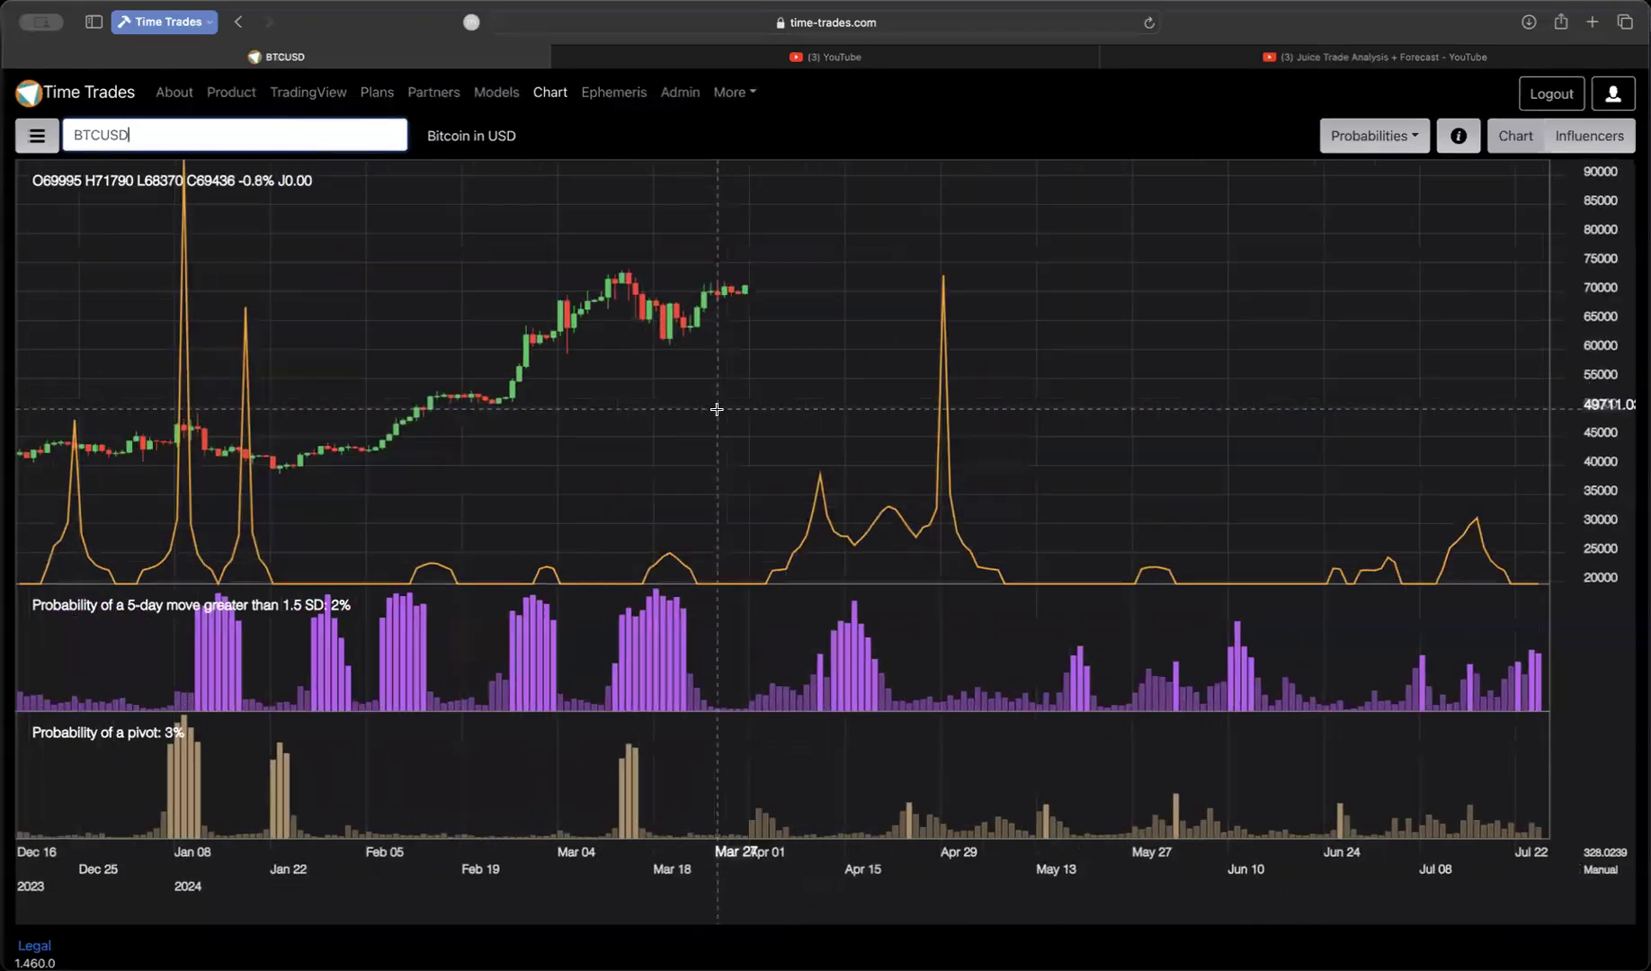
scroll(692, 418, "left", 10)
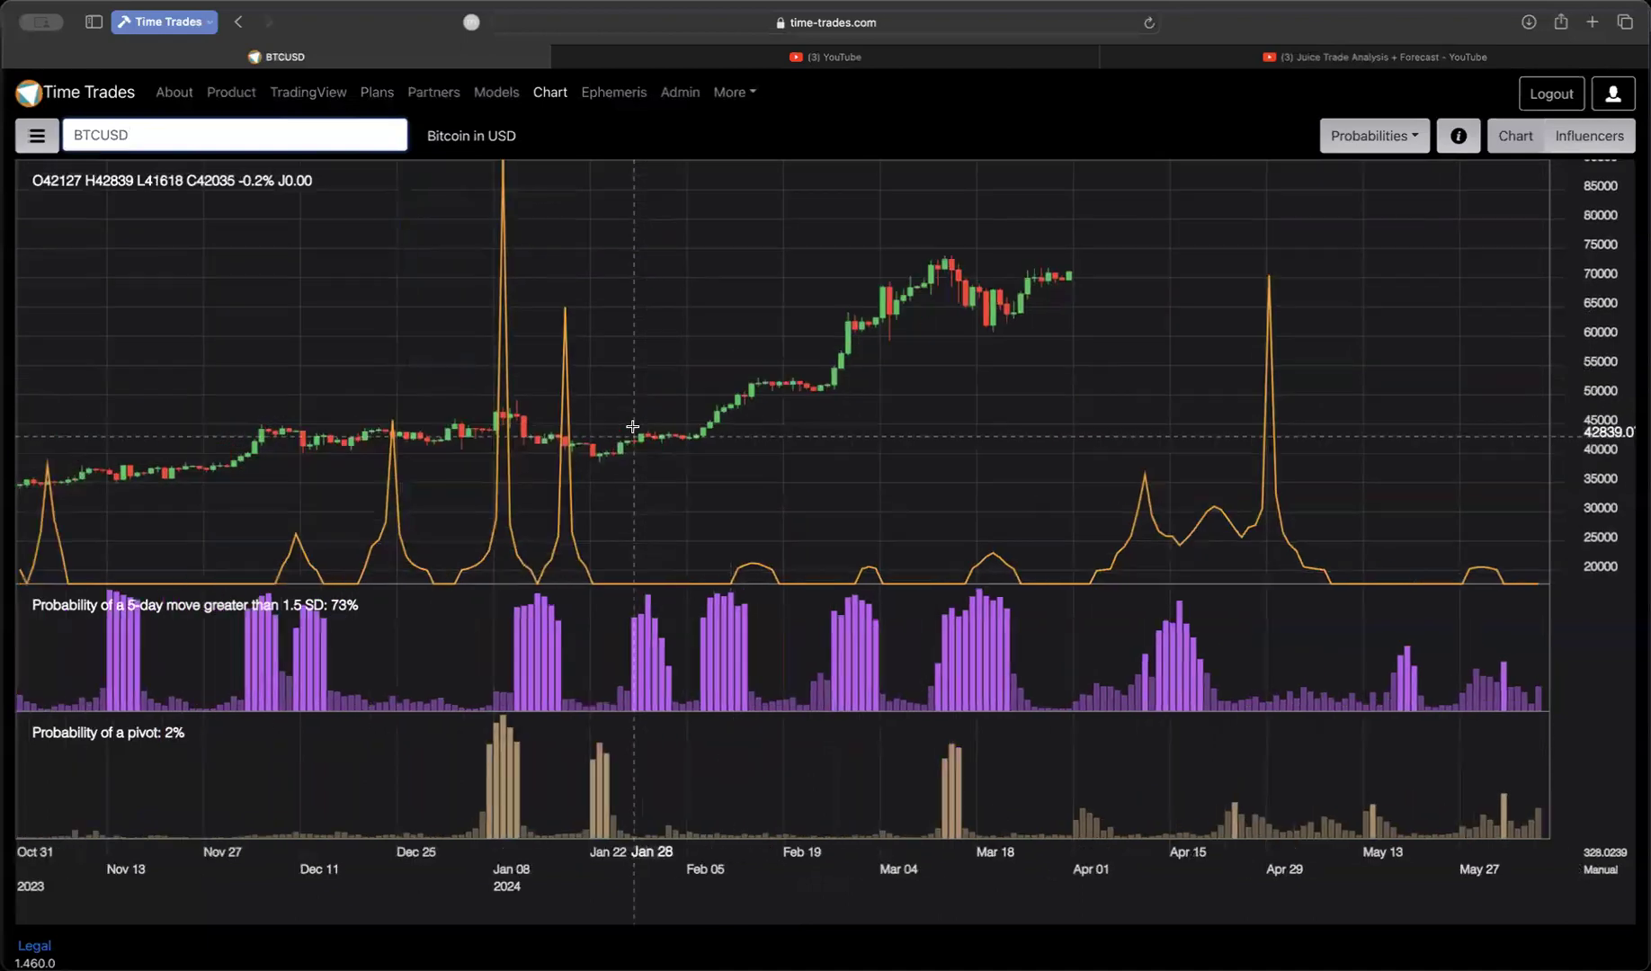
scroll(810, 426, "left", 5)
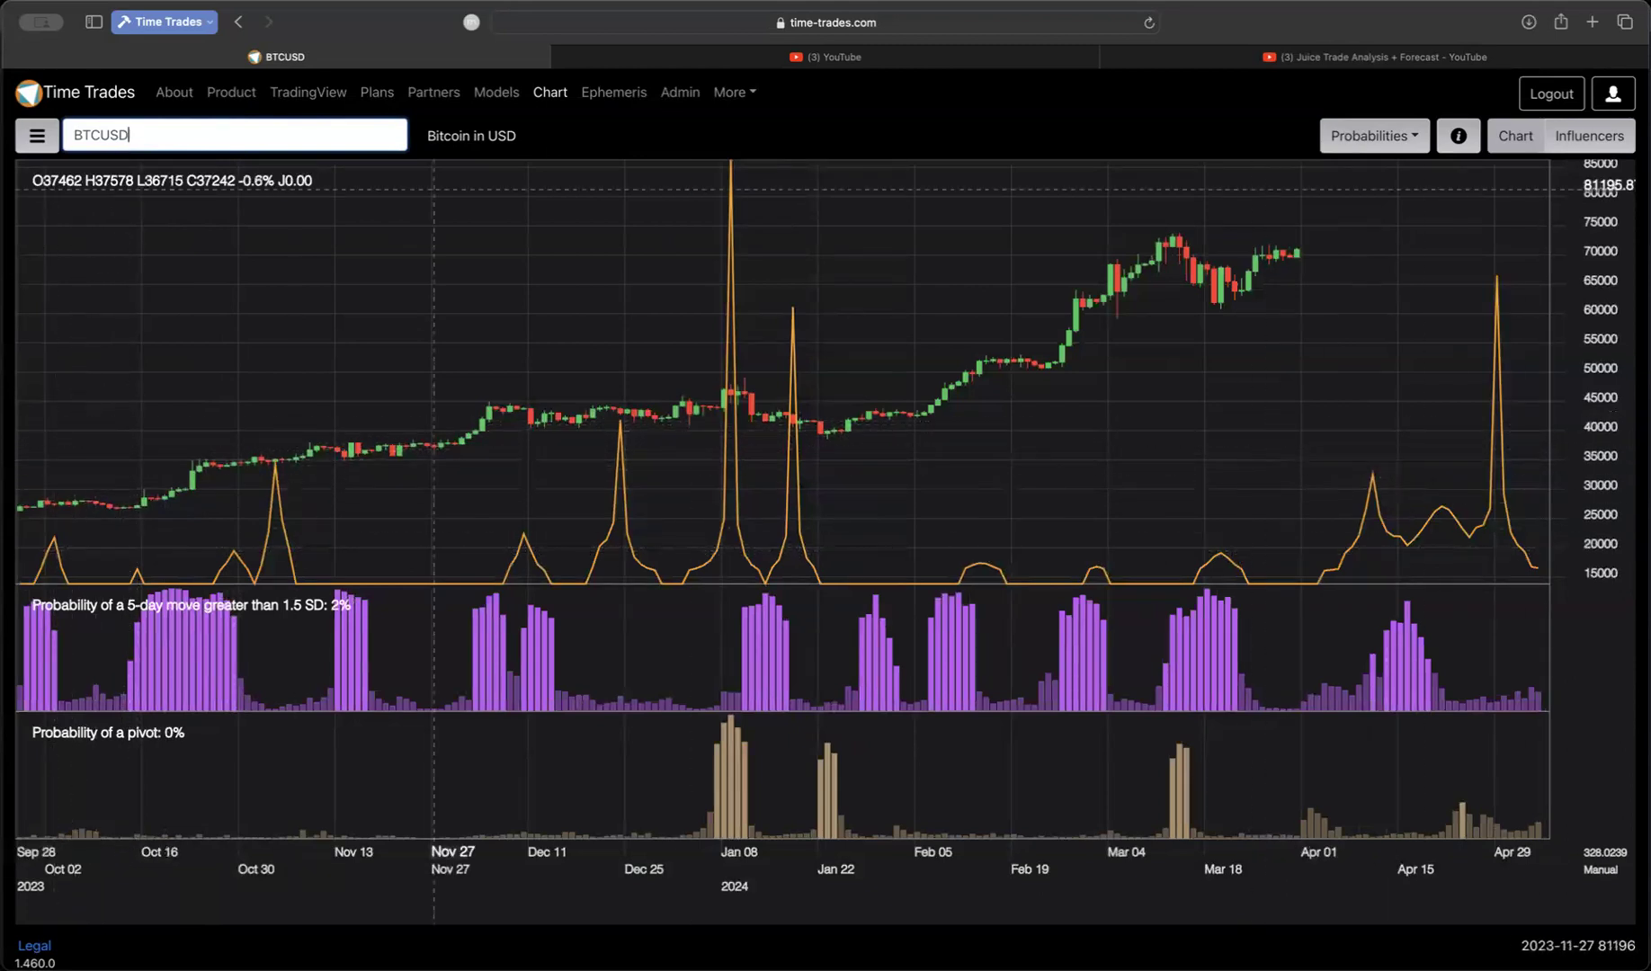
Step: Turn off the Juice line and close the overlay panel to widen the chart
left_click(38, 148)
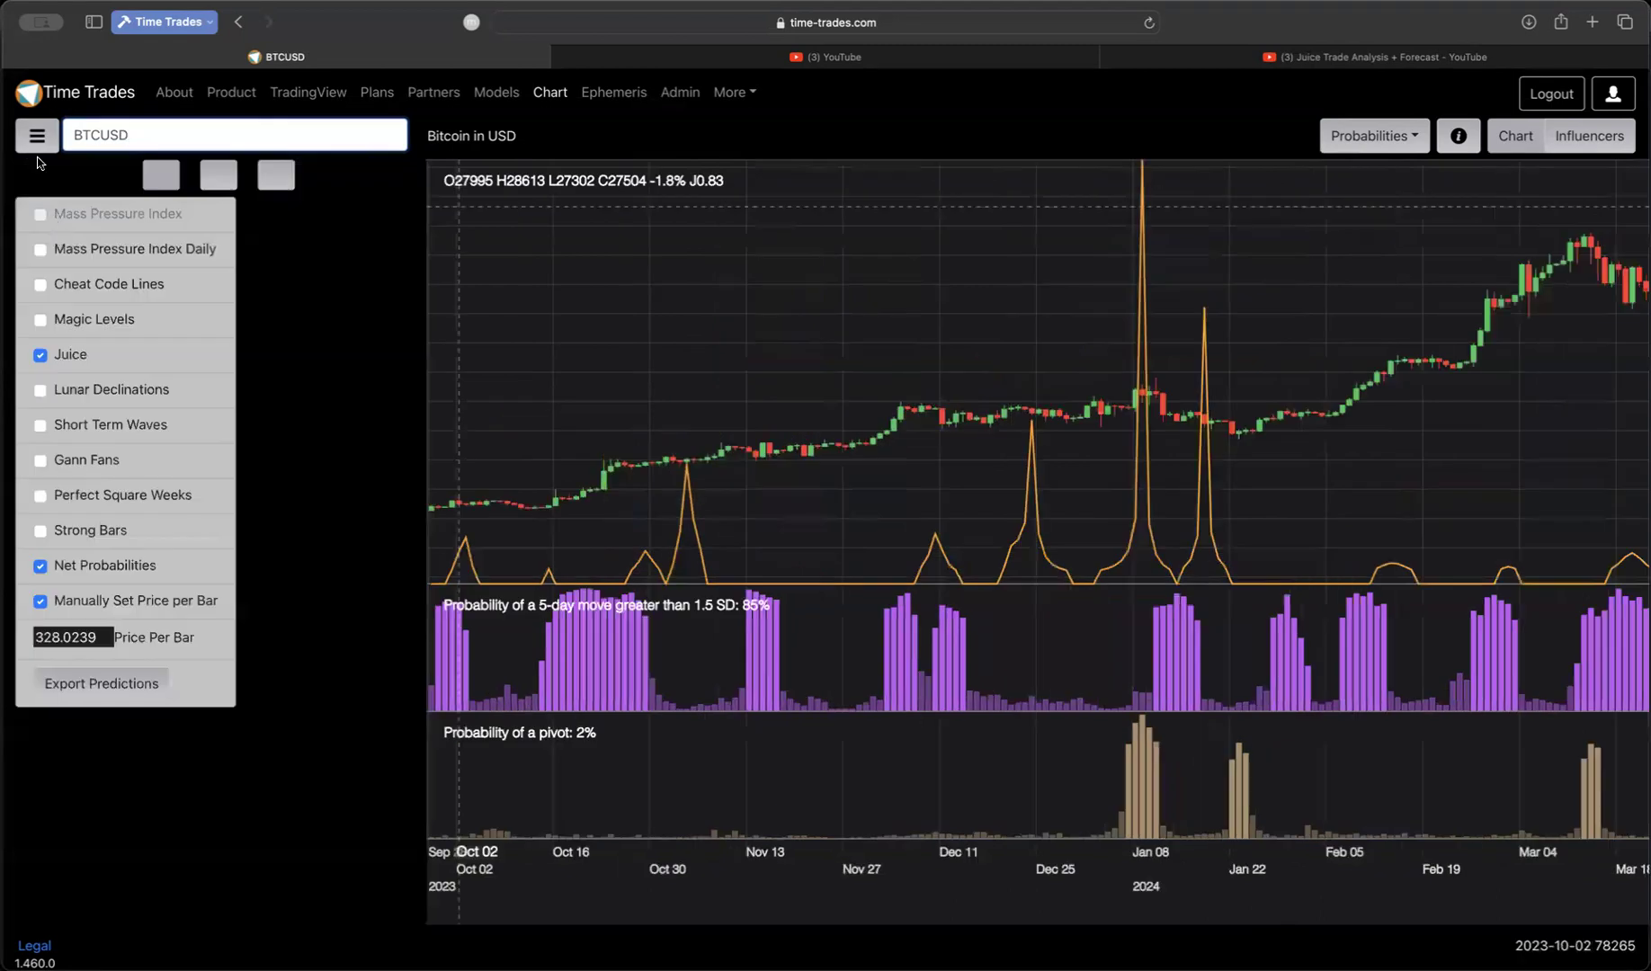
left_click(72, 357)
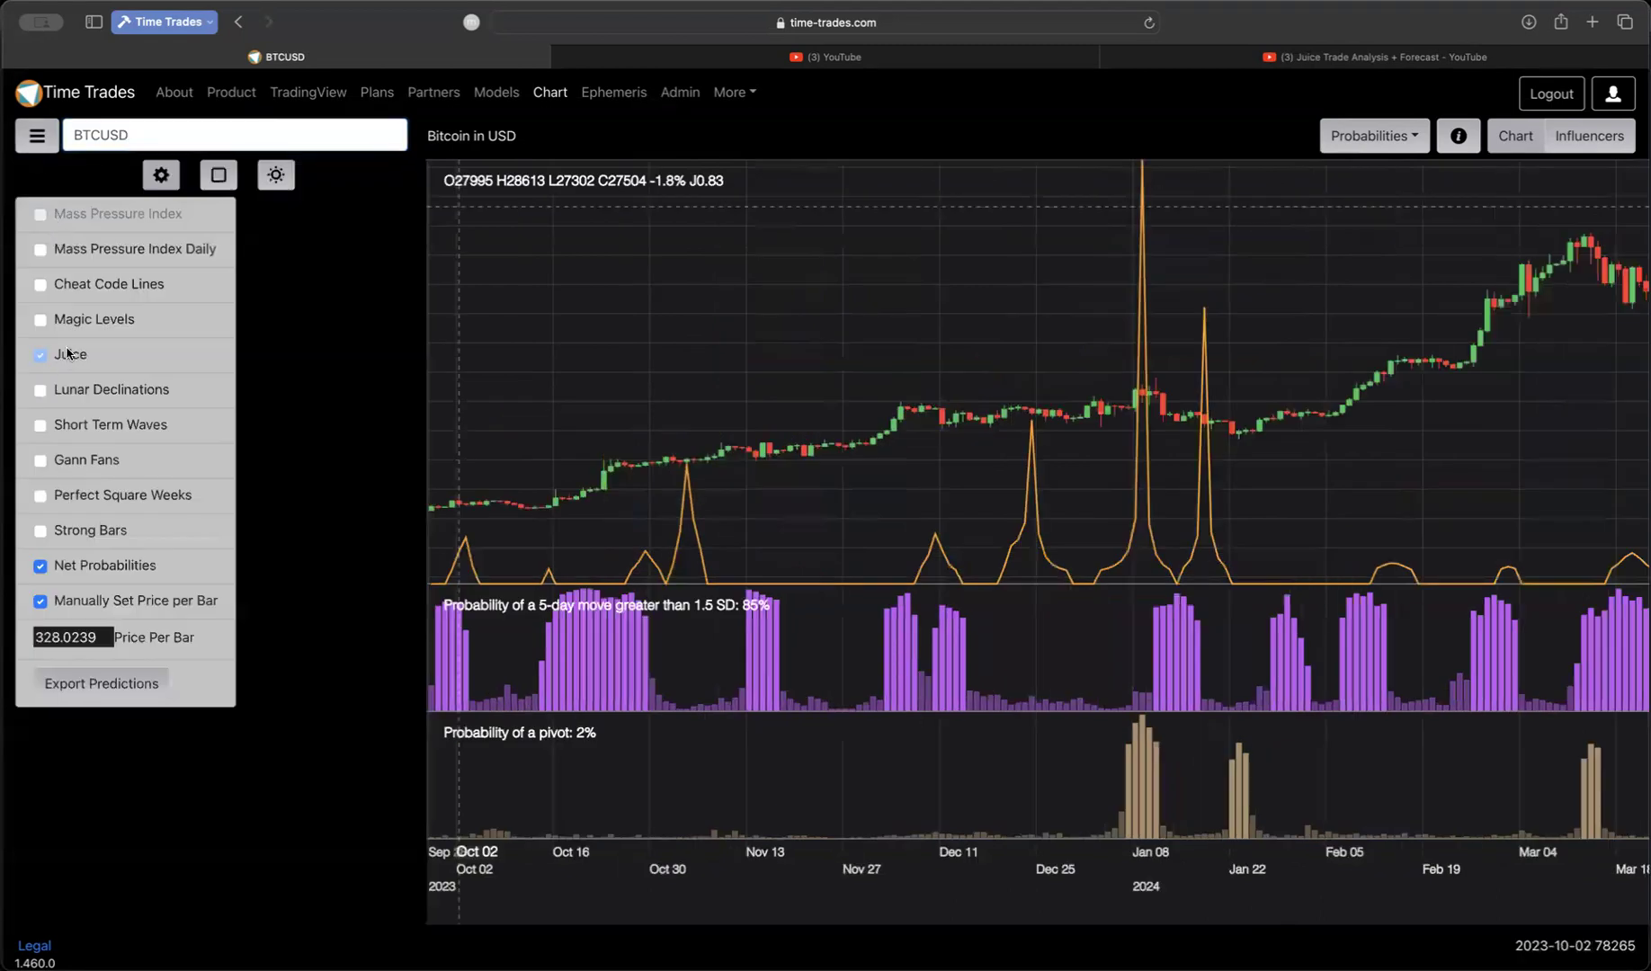
left_click(37, 136)
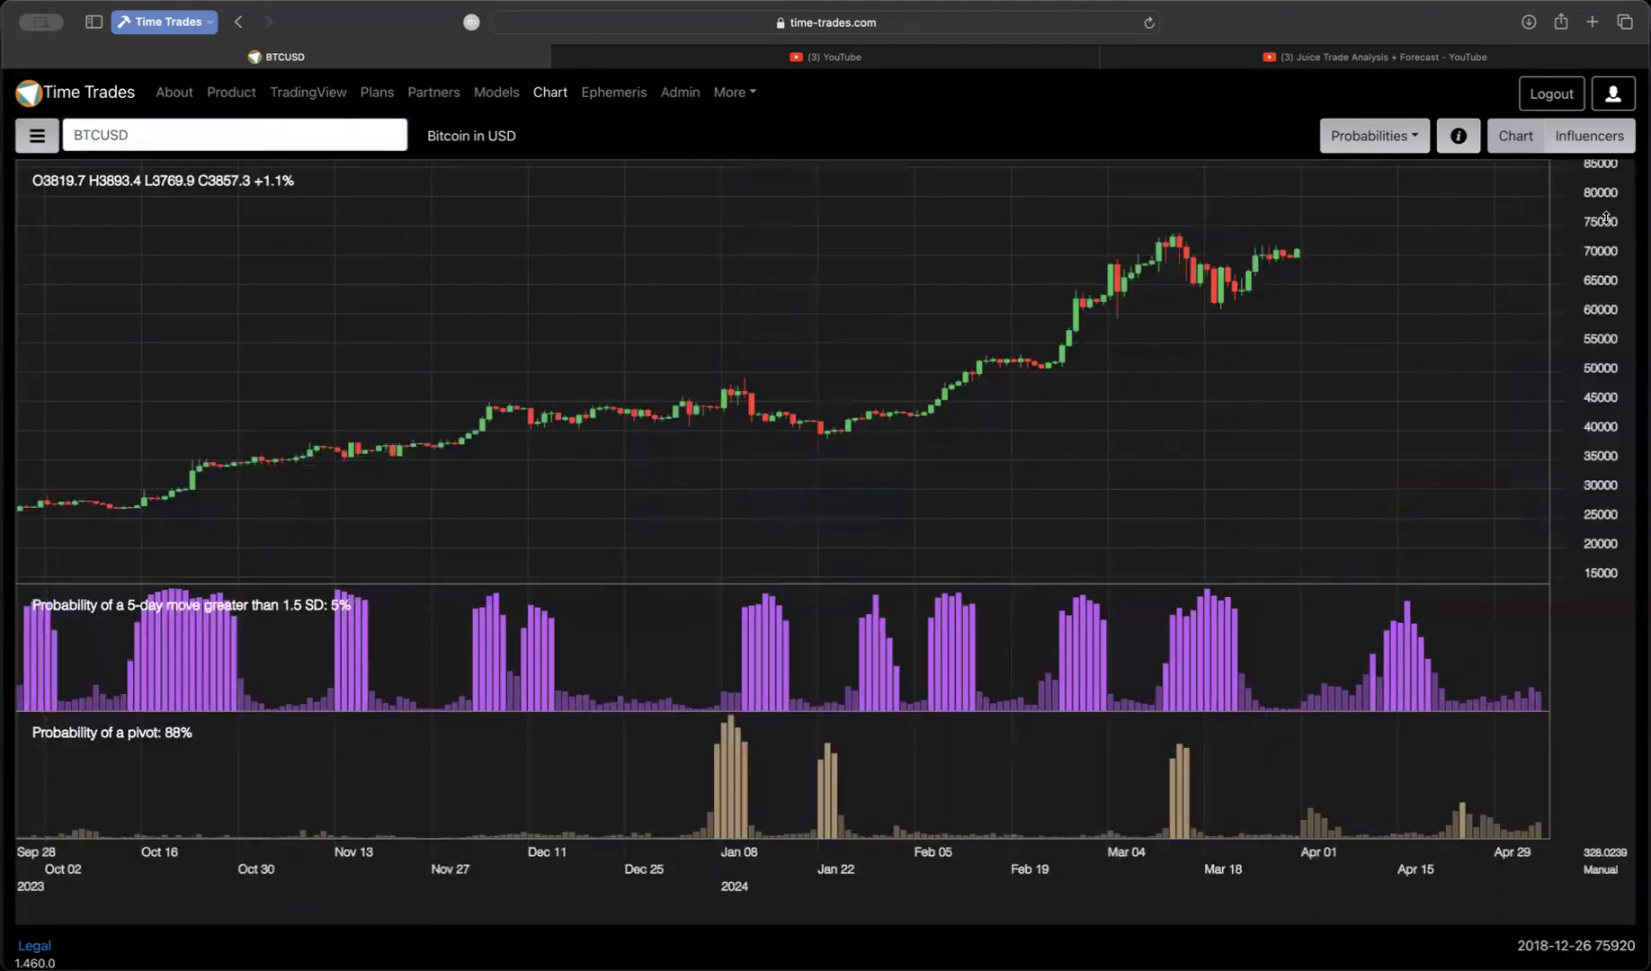
Step: Show the BTCUSD influencers table sorted by Pivot and search the page for 'juice'
left_click(1585, 135)
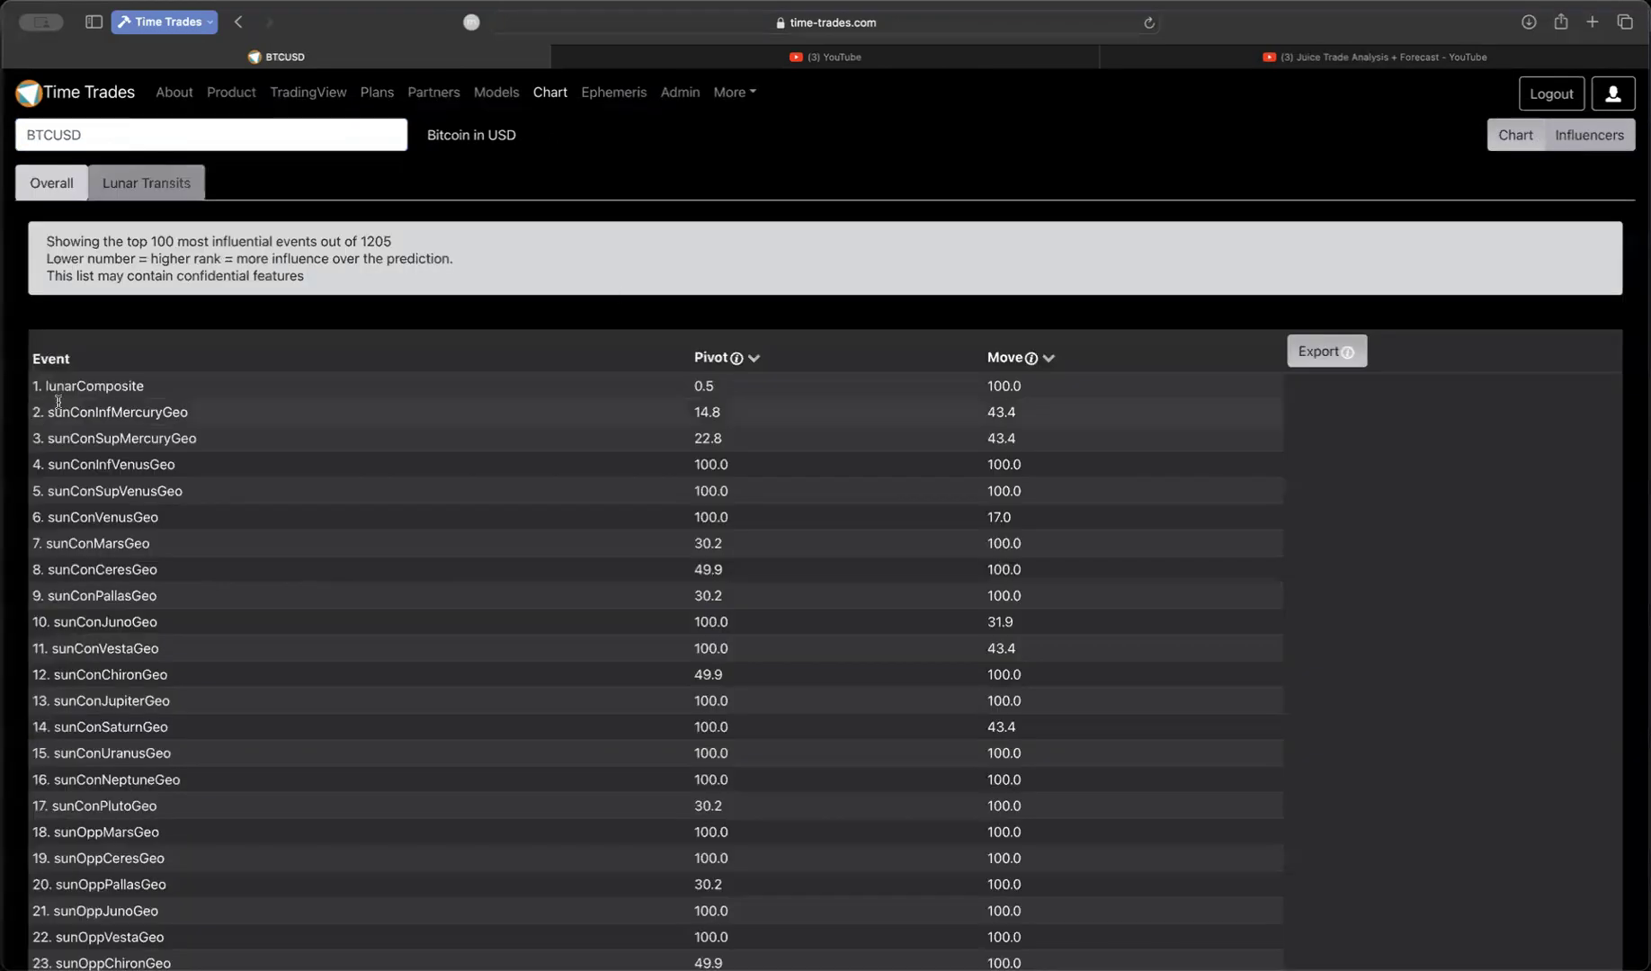
left_click(712, 358)
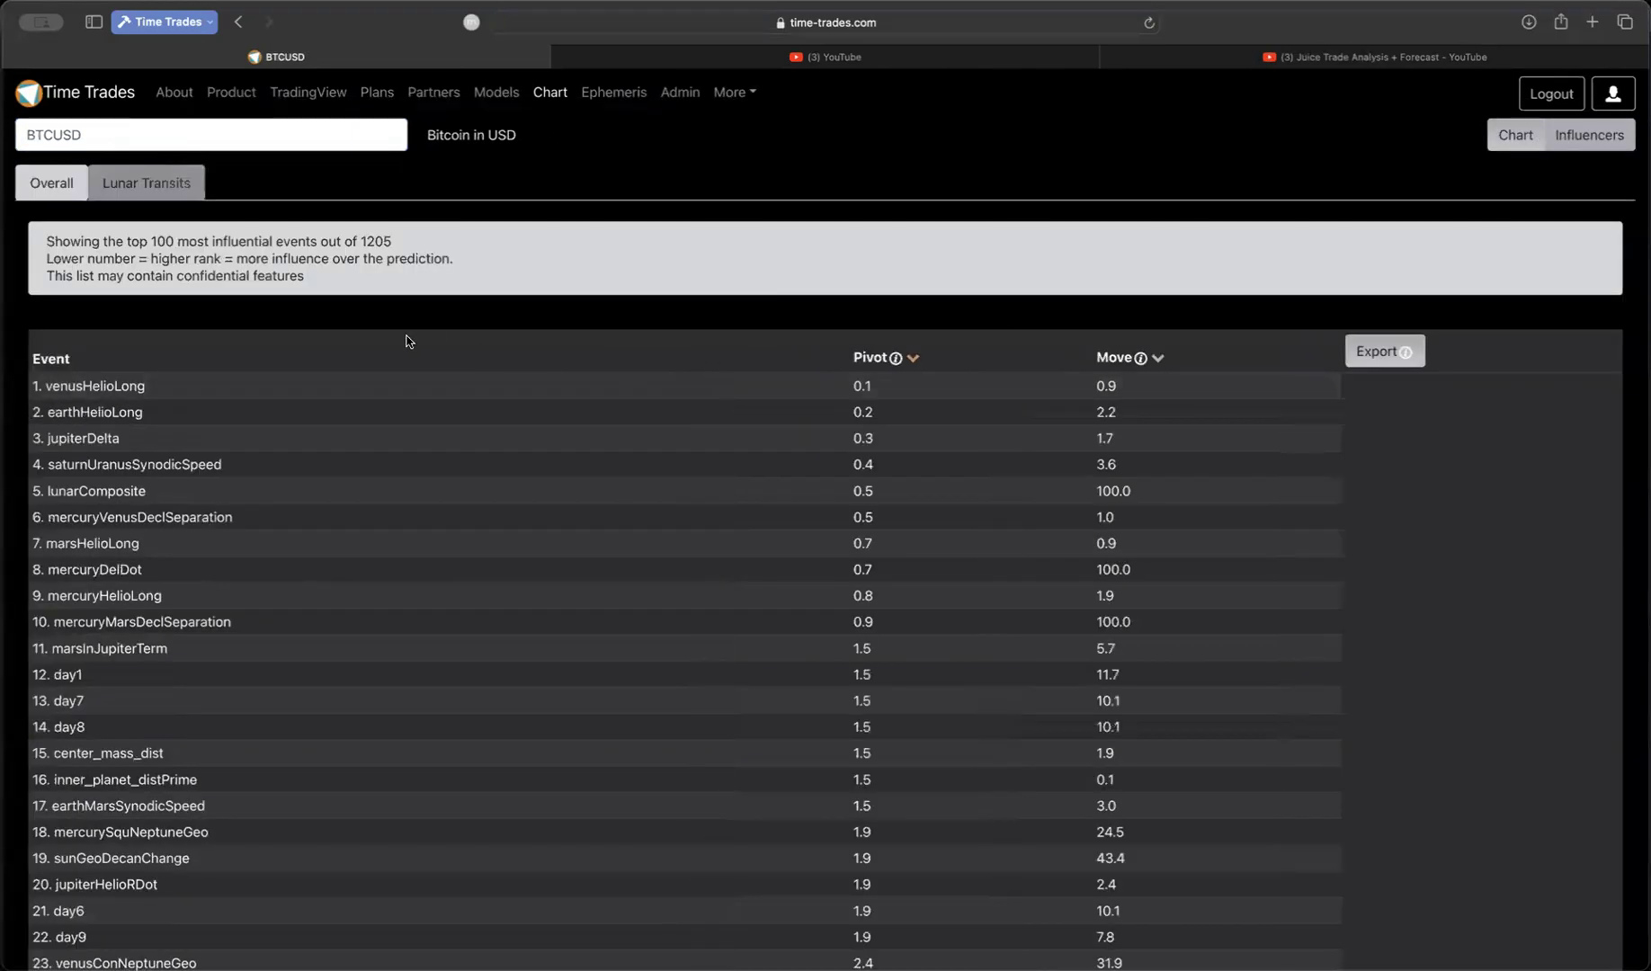
key("super+f")
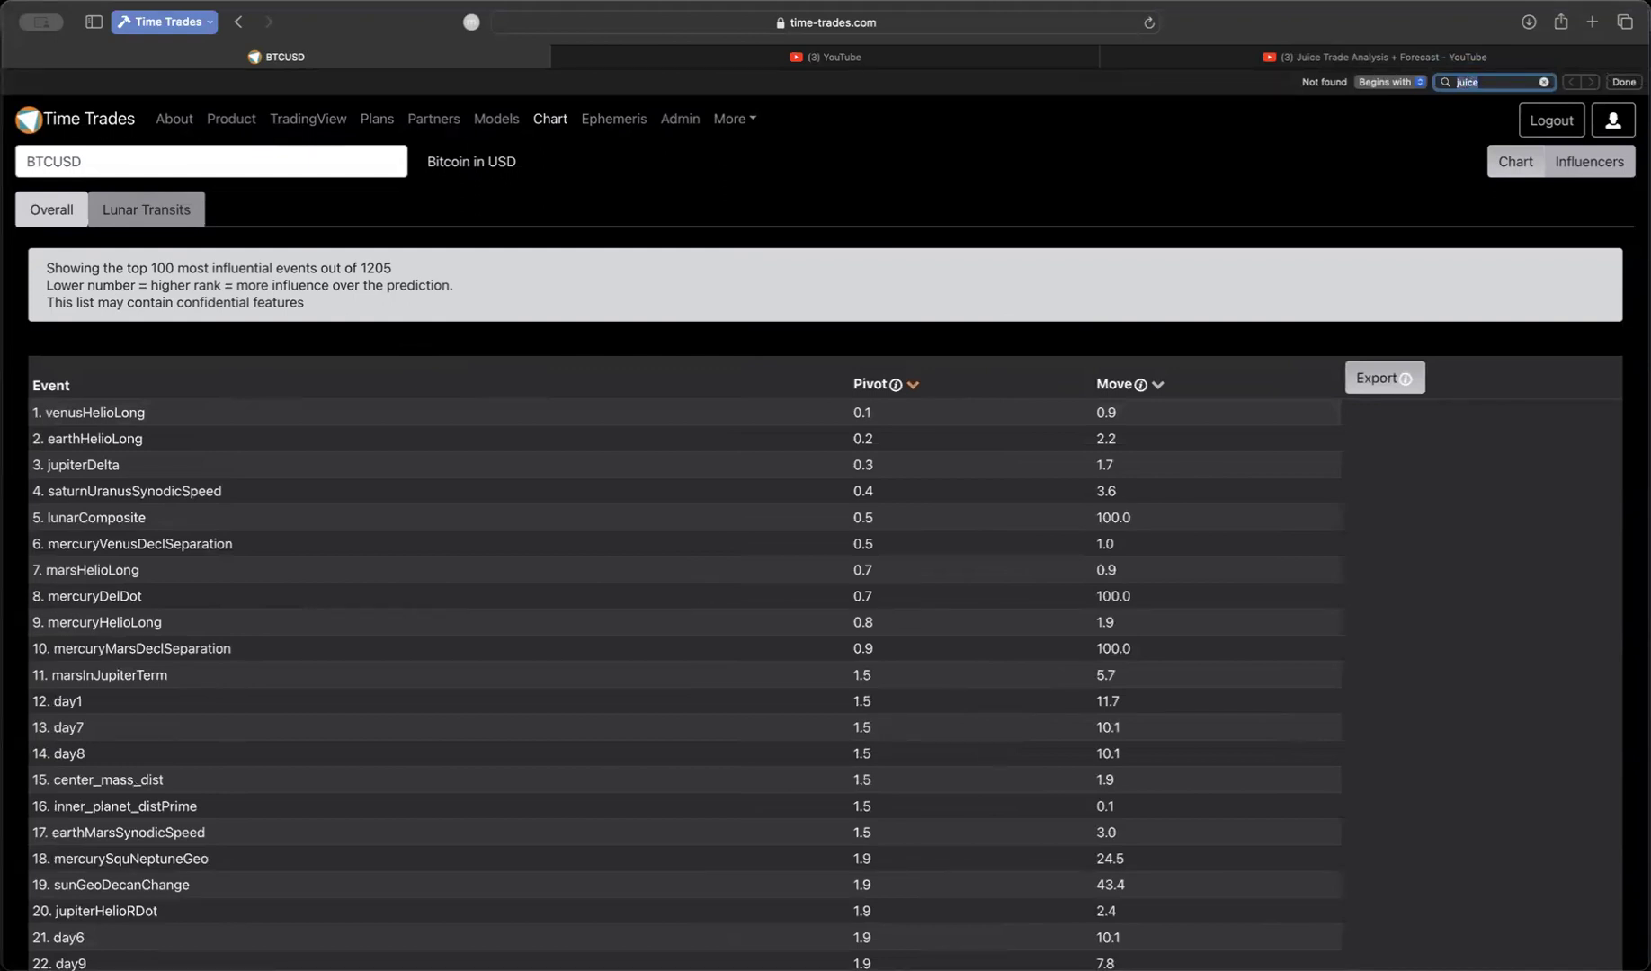
left_click(1623, 82)
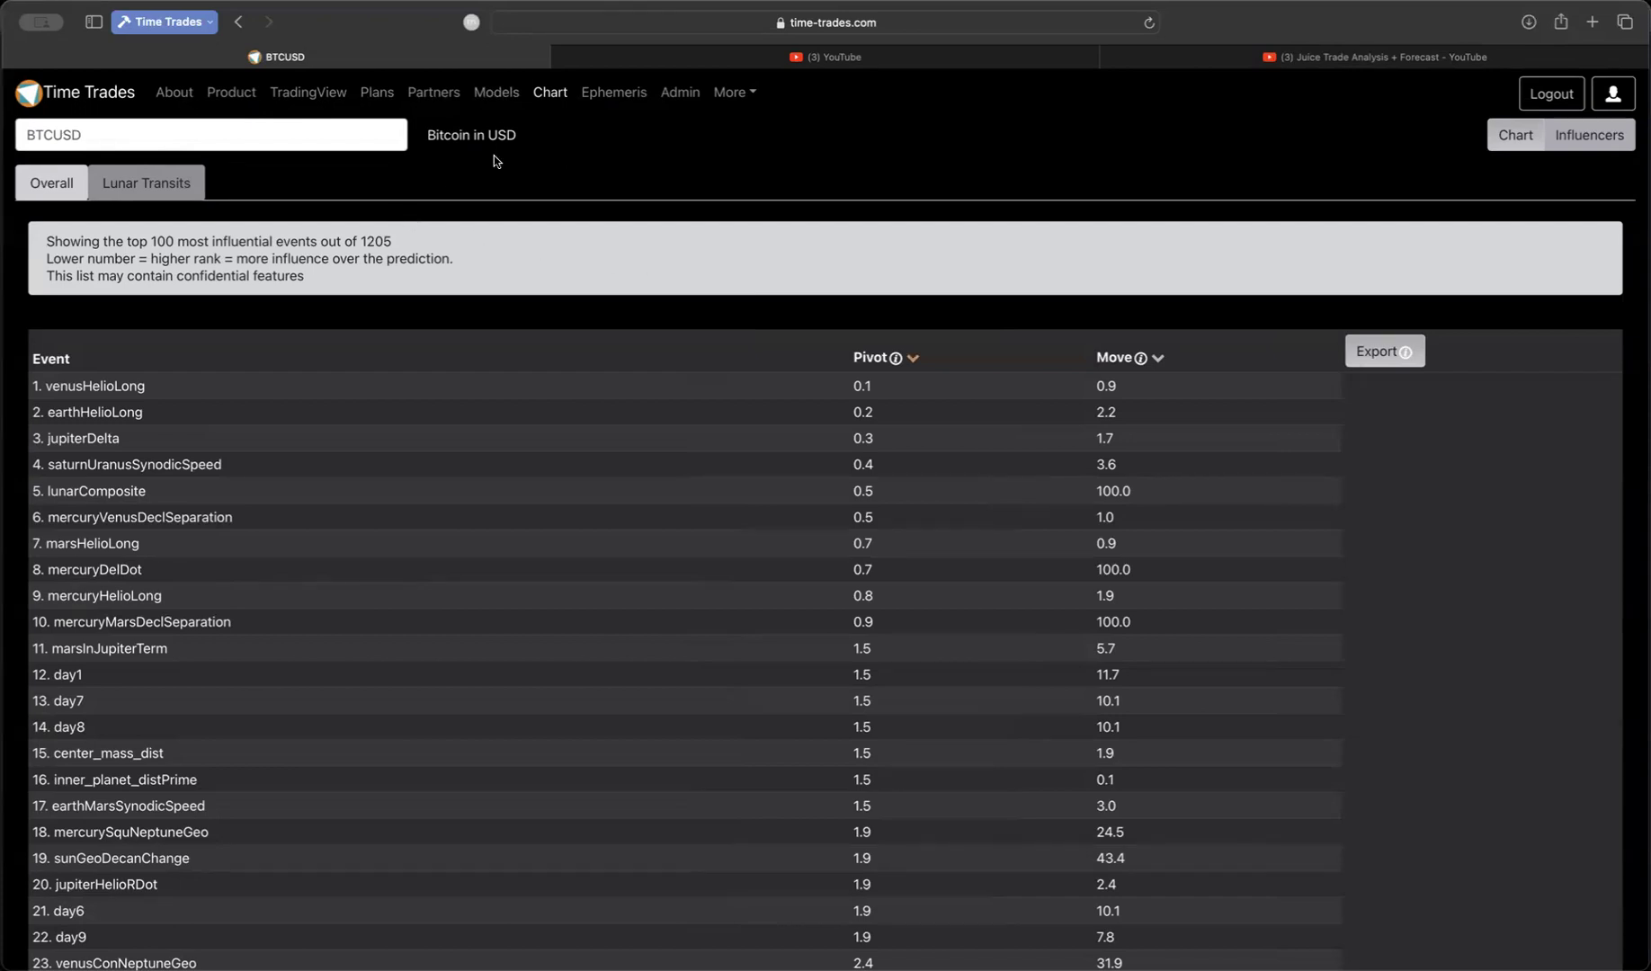
Step: Go back to the BTCUSD chart and zoom into January–May
left_click(1512, 134)
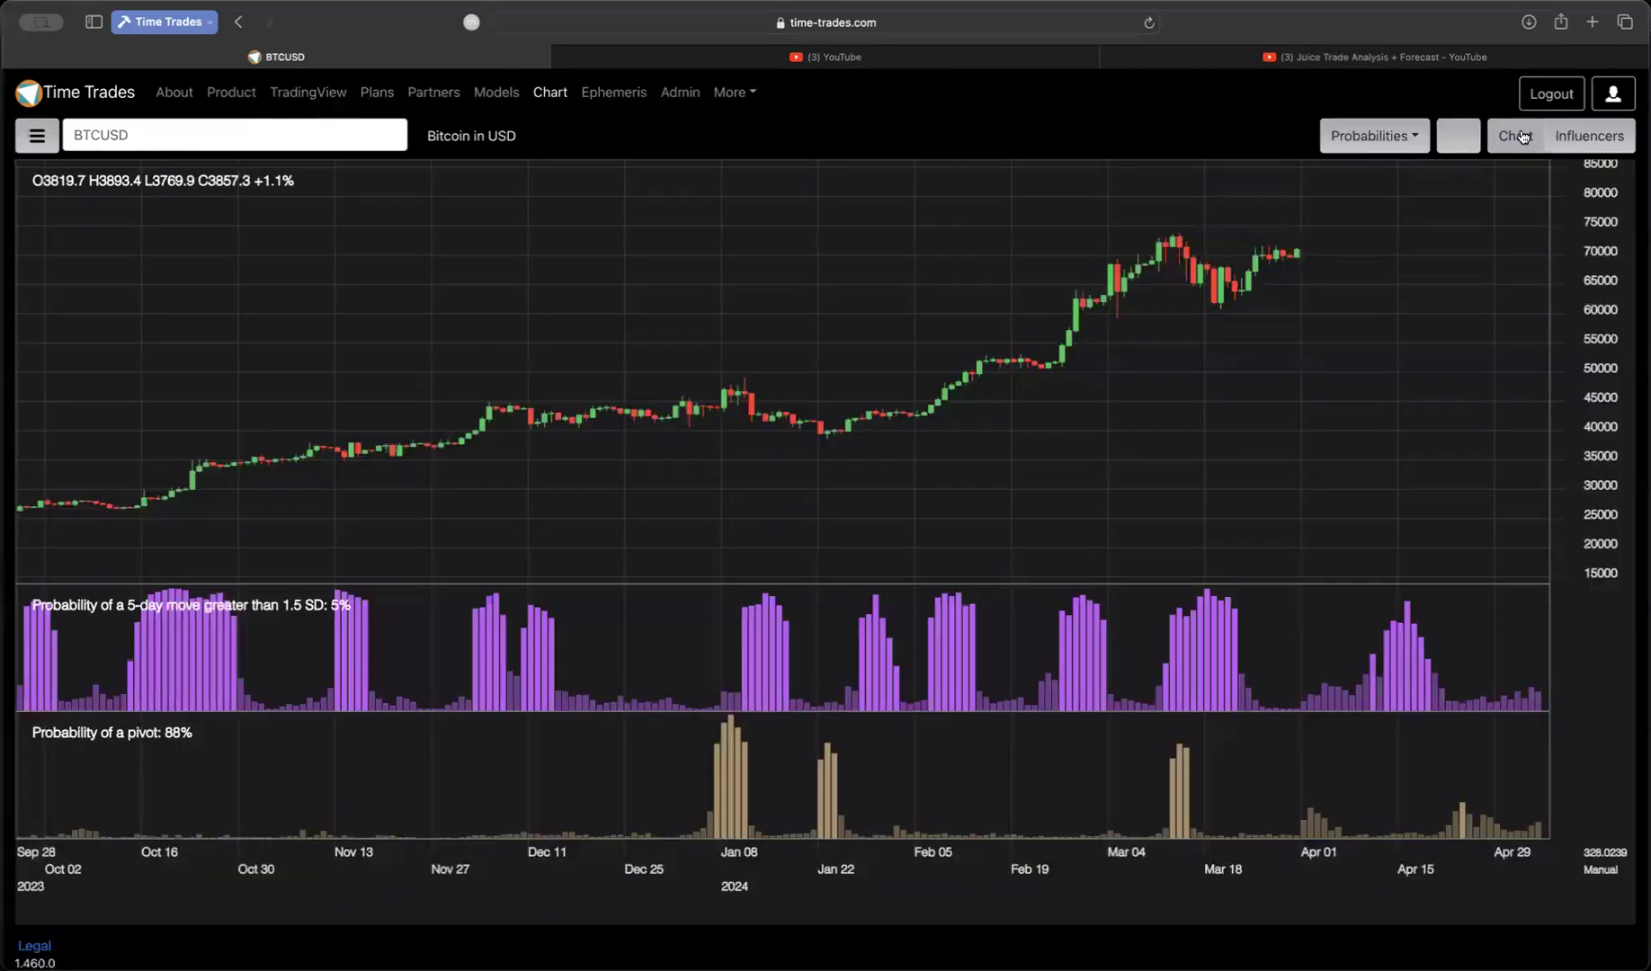
scroll(1315, 495, "right", 3)
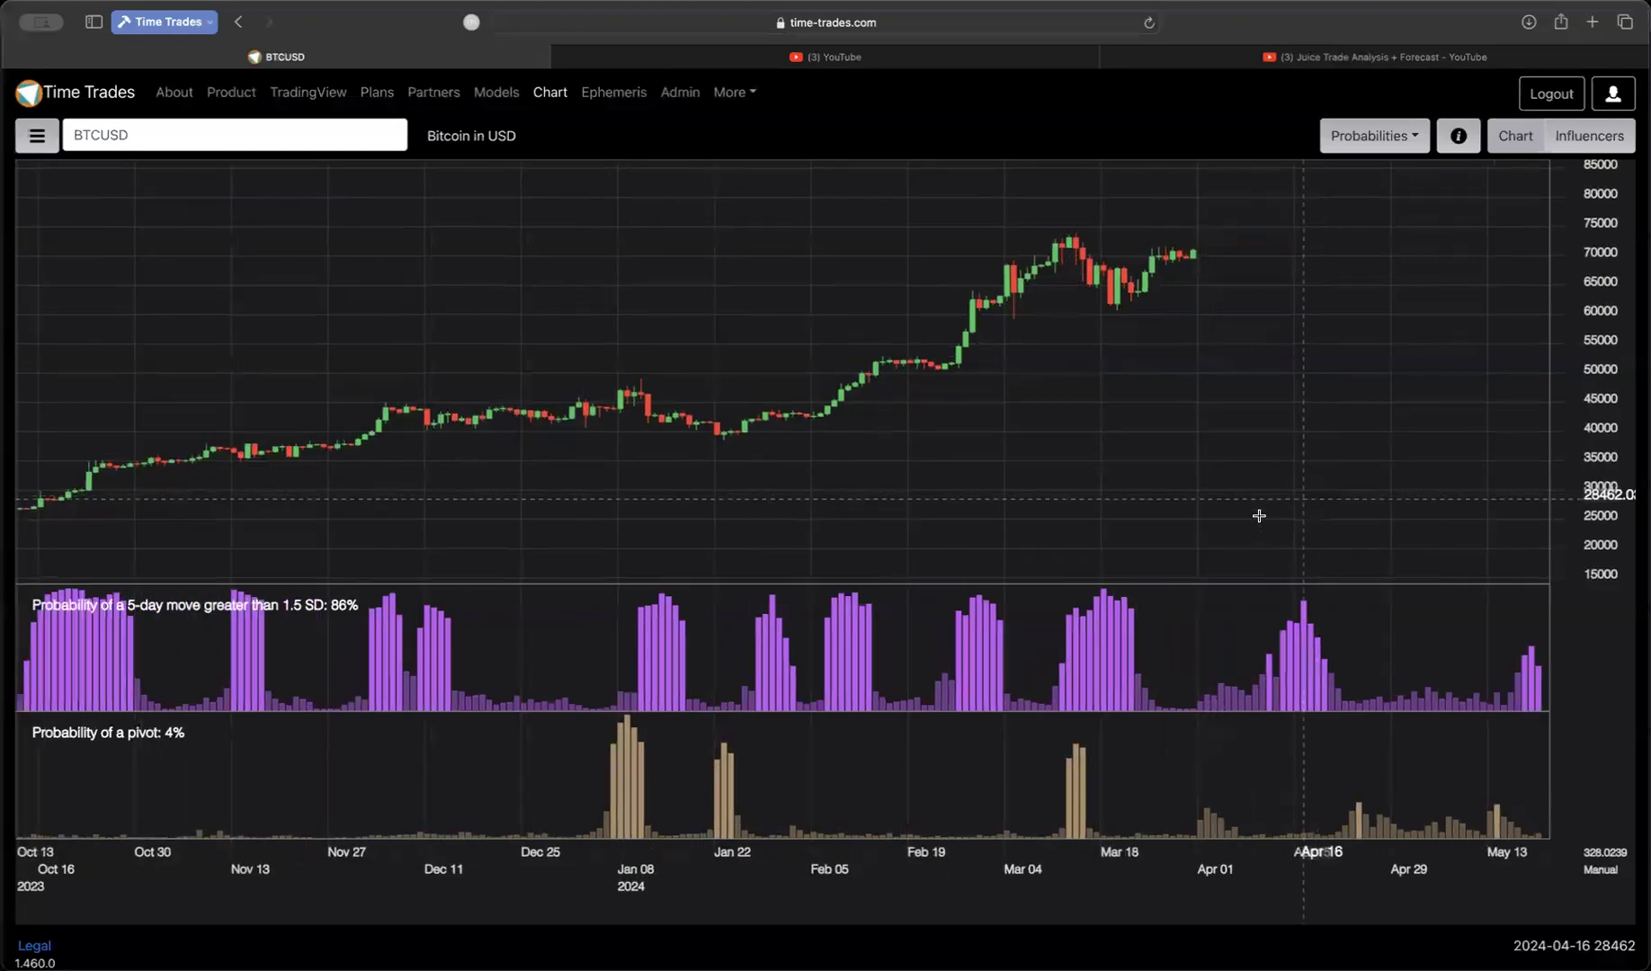
scroll(1209, 528, "up", 5)
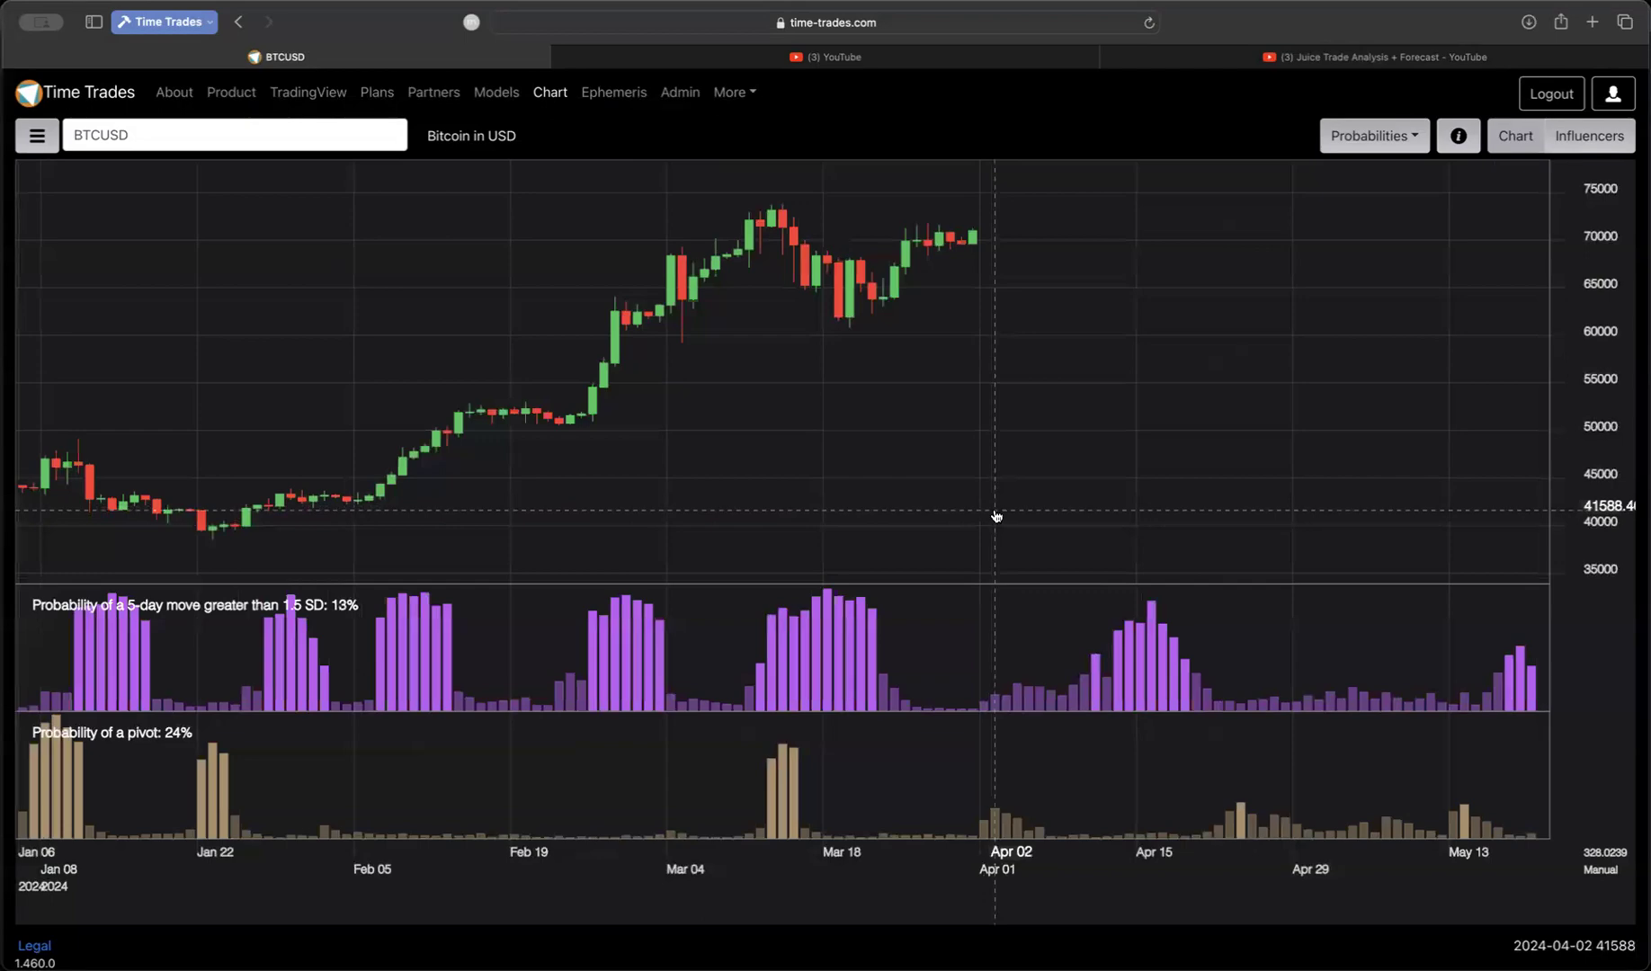
Step: Return to the BTCUSDT daily chart in TradingView and zoom into the March–April bars
key("super+Tab")
scroll(1162, 334, "up", 2)
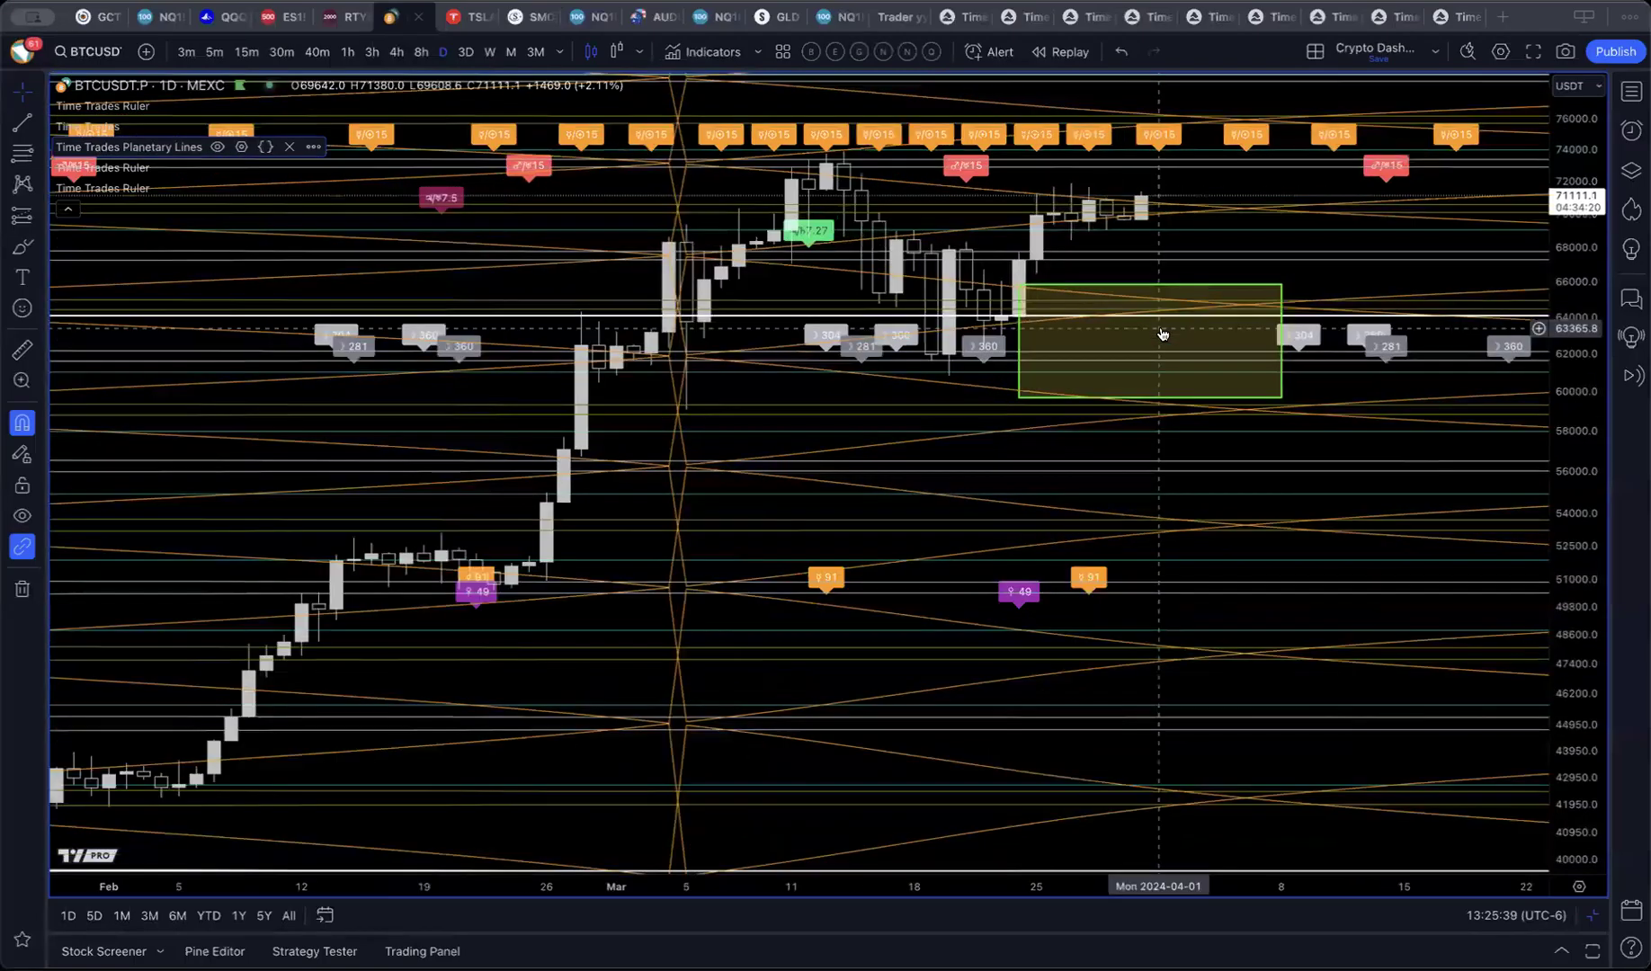
scroll(1162, 335, "up", 2)
scroll(1025, 289, "up", 2)
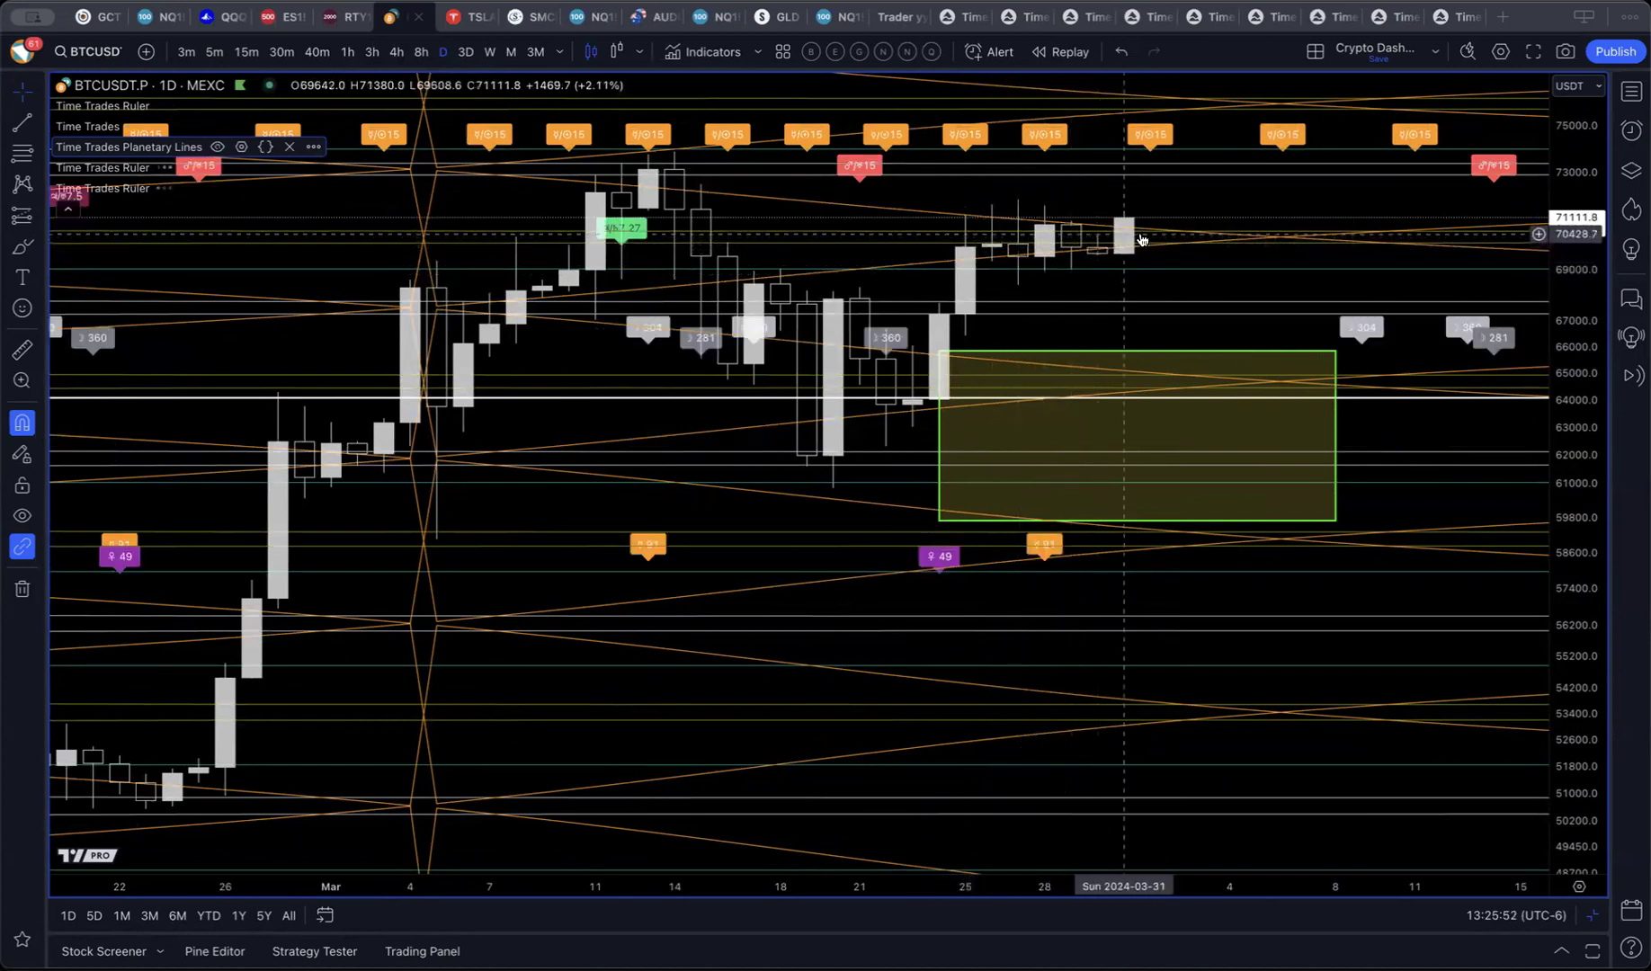
scroll(1209, 236, "up", 3)
scroll(1052, 246, "up", 1)
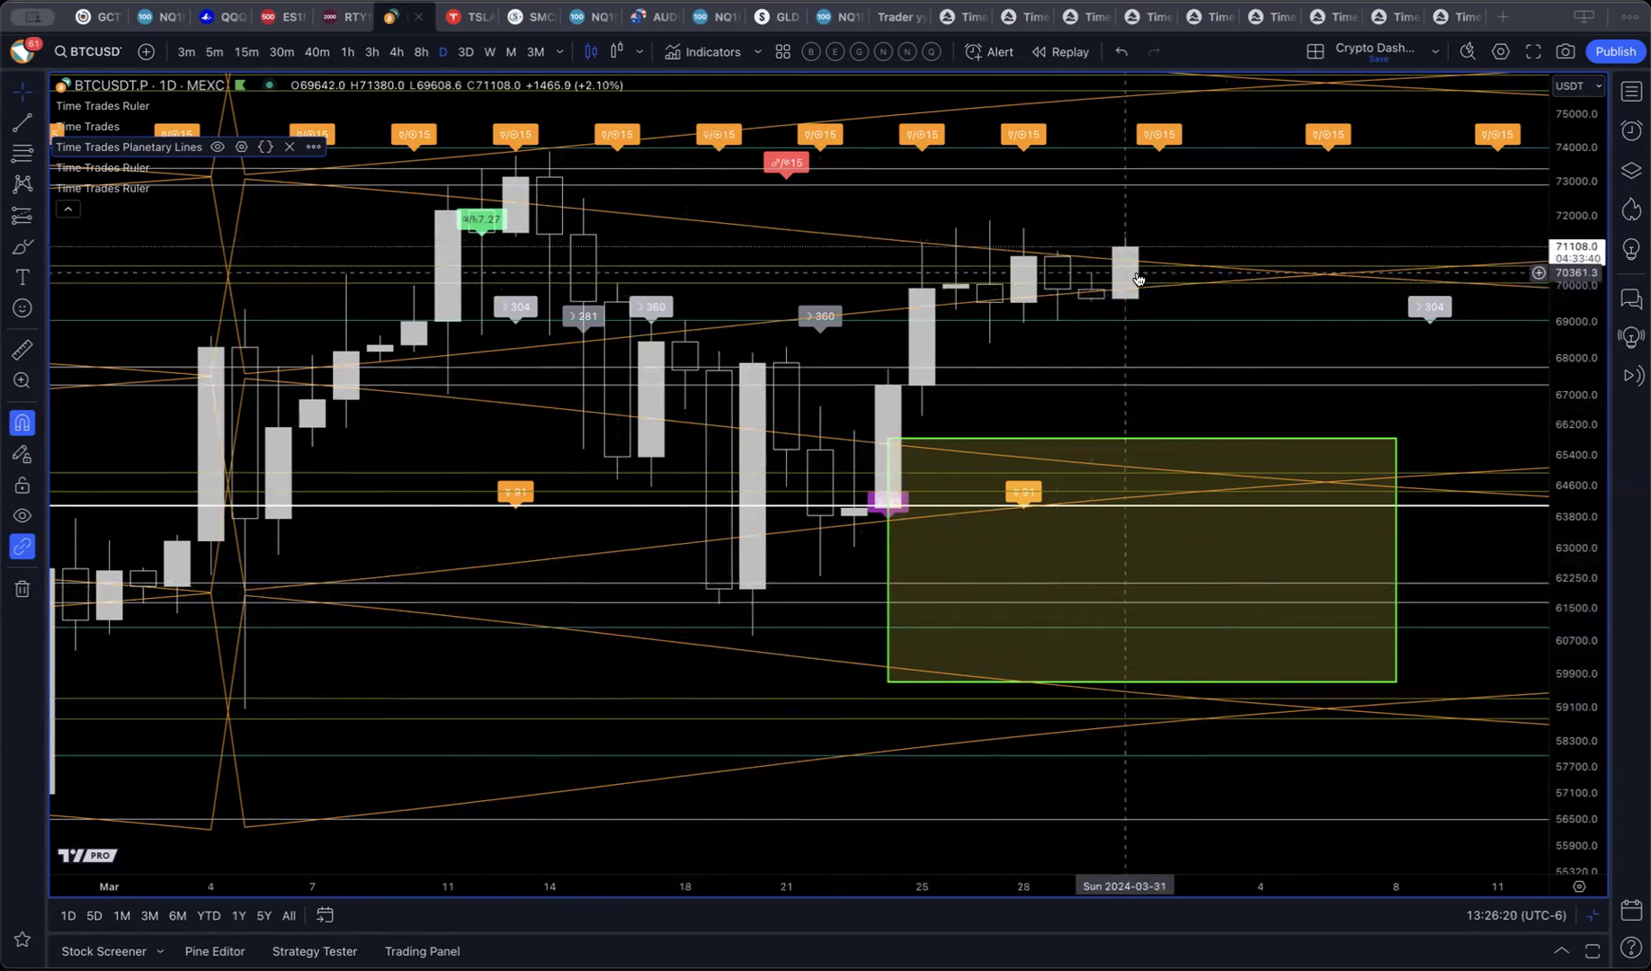
scroll(1219, 260, "up", 1)
scroll(1220, 260, "right", 4)
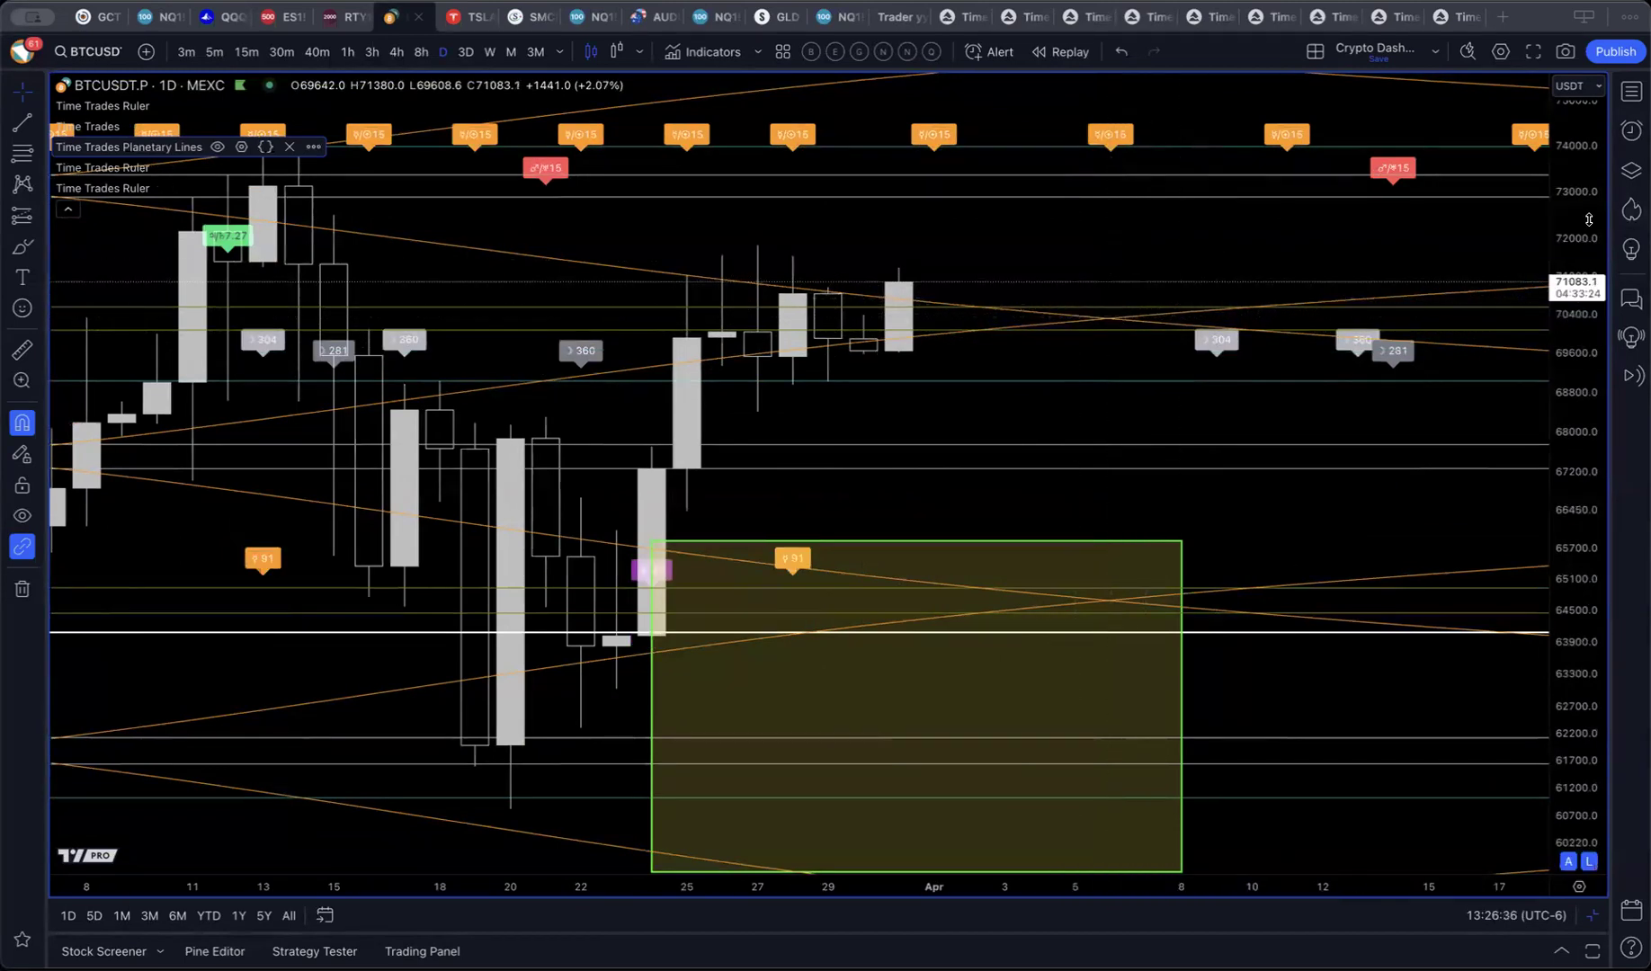
scroll(1585, 221, "down", 2)
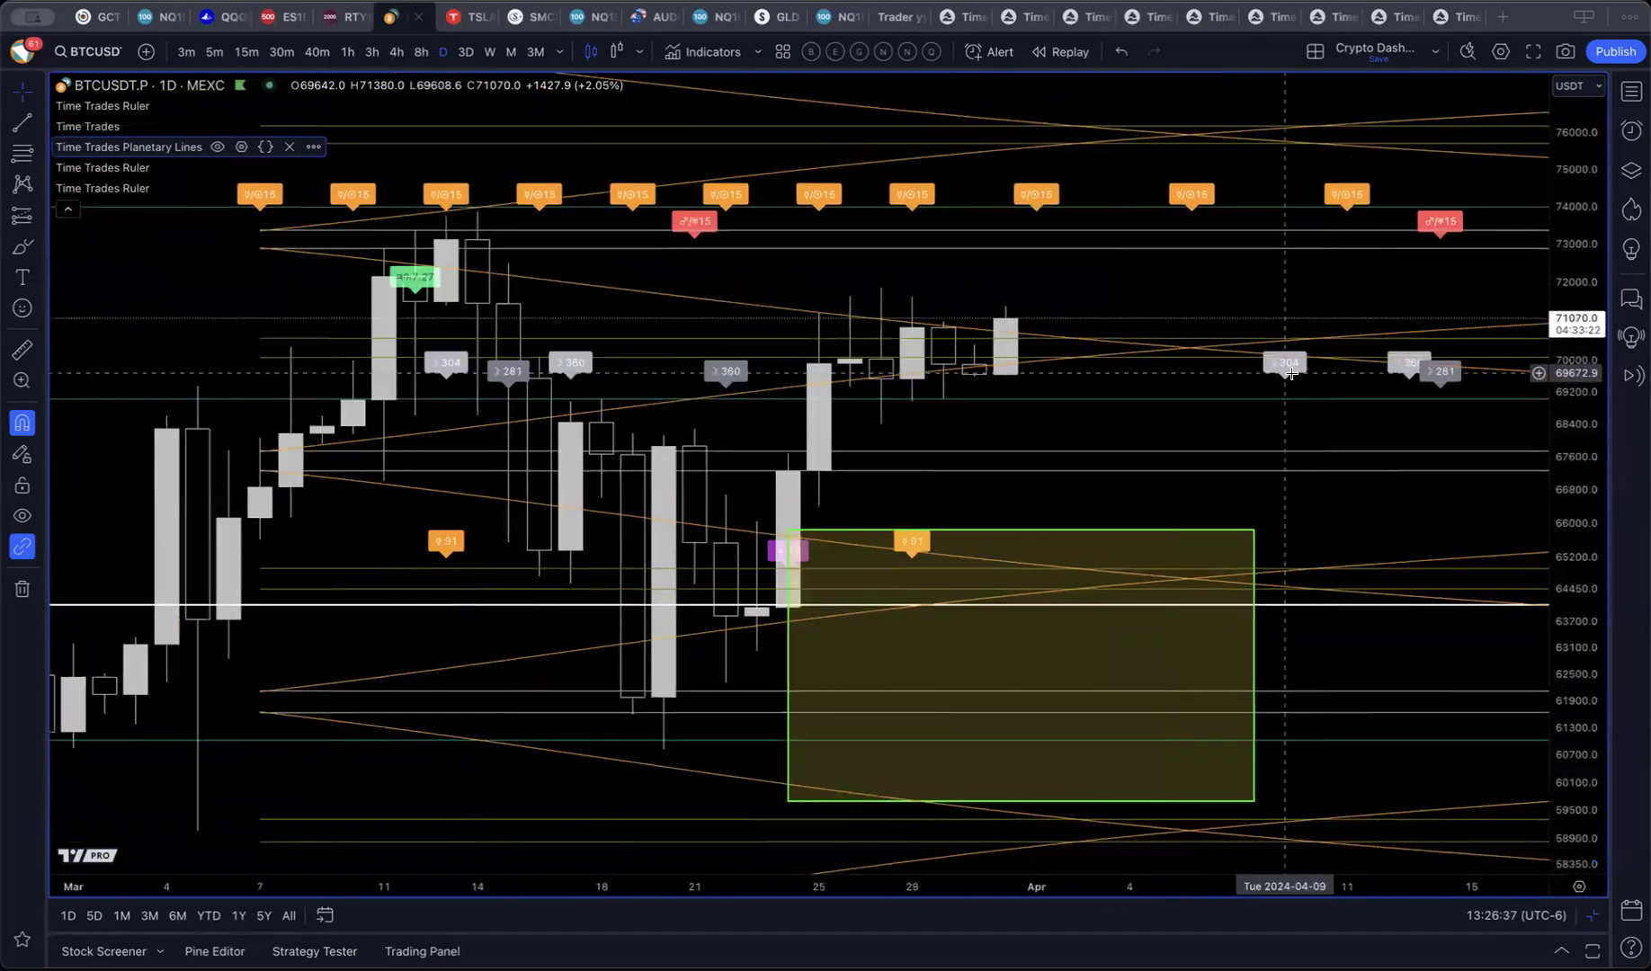
scroll(1291, 374, "down", 2)
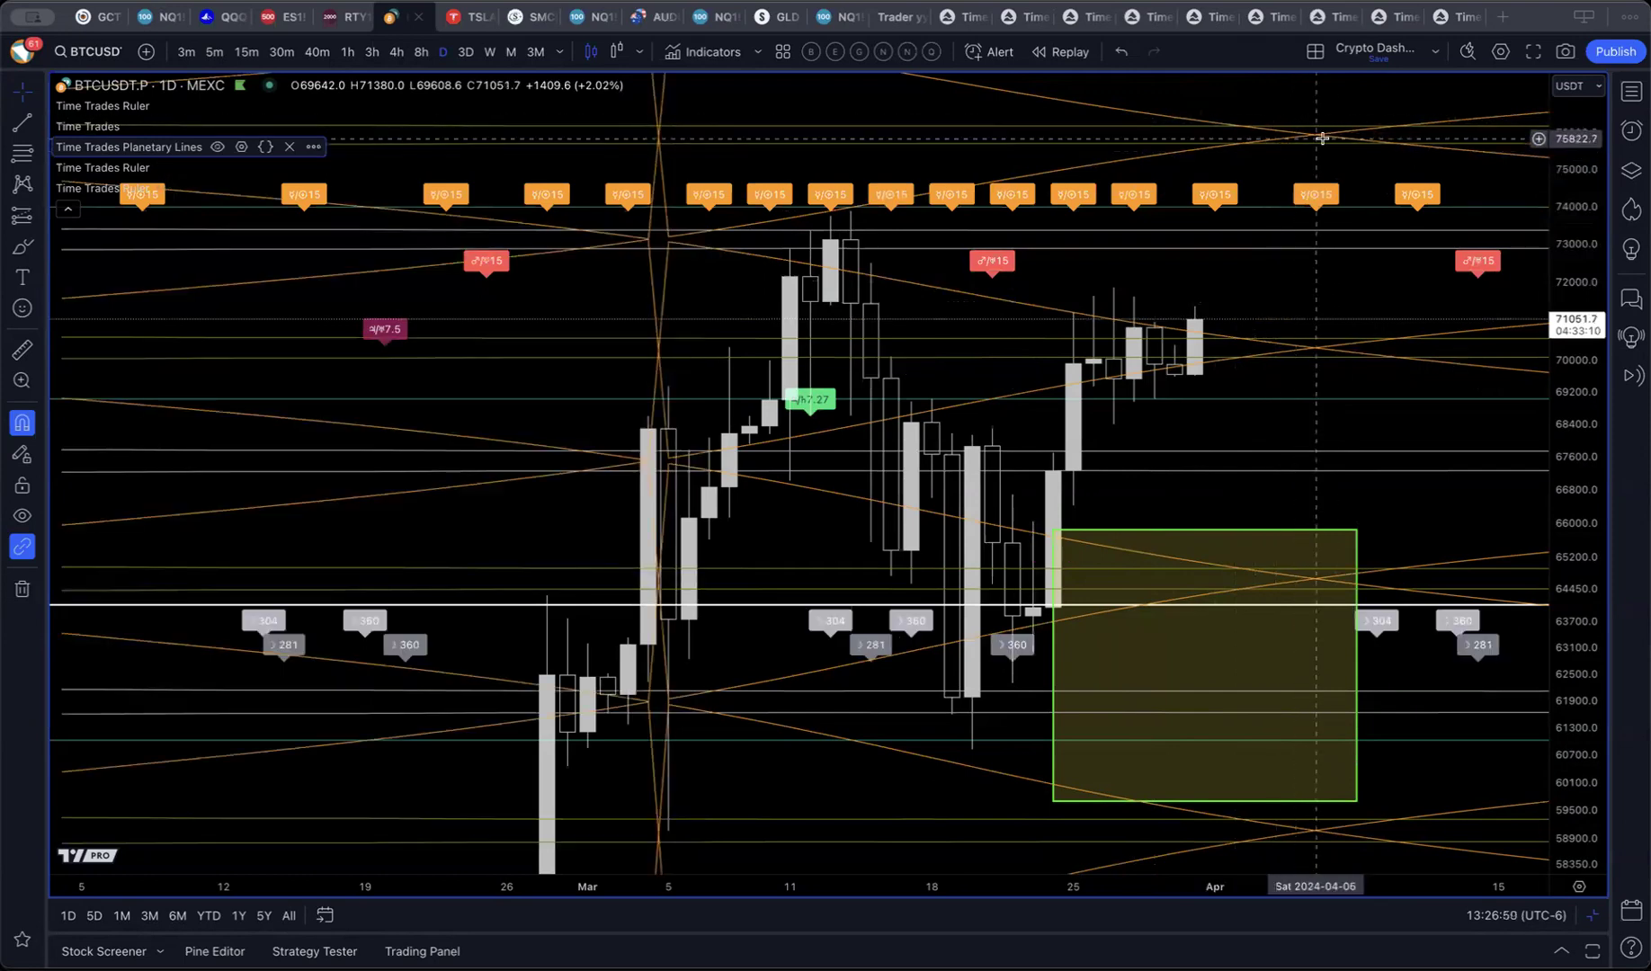
Step: Auto-fit the BTCUSDT price scale and pan through January to mid-April bars
double_click(1580, 381)
scroll(767, 506, "left", 5)
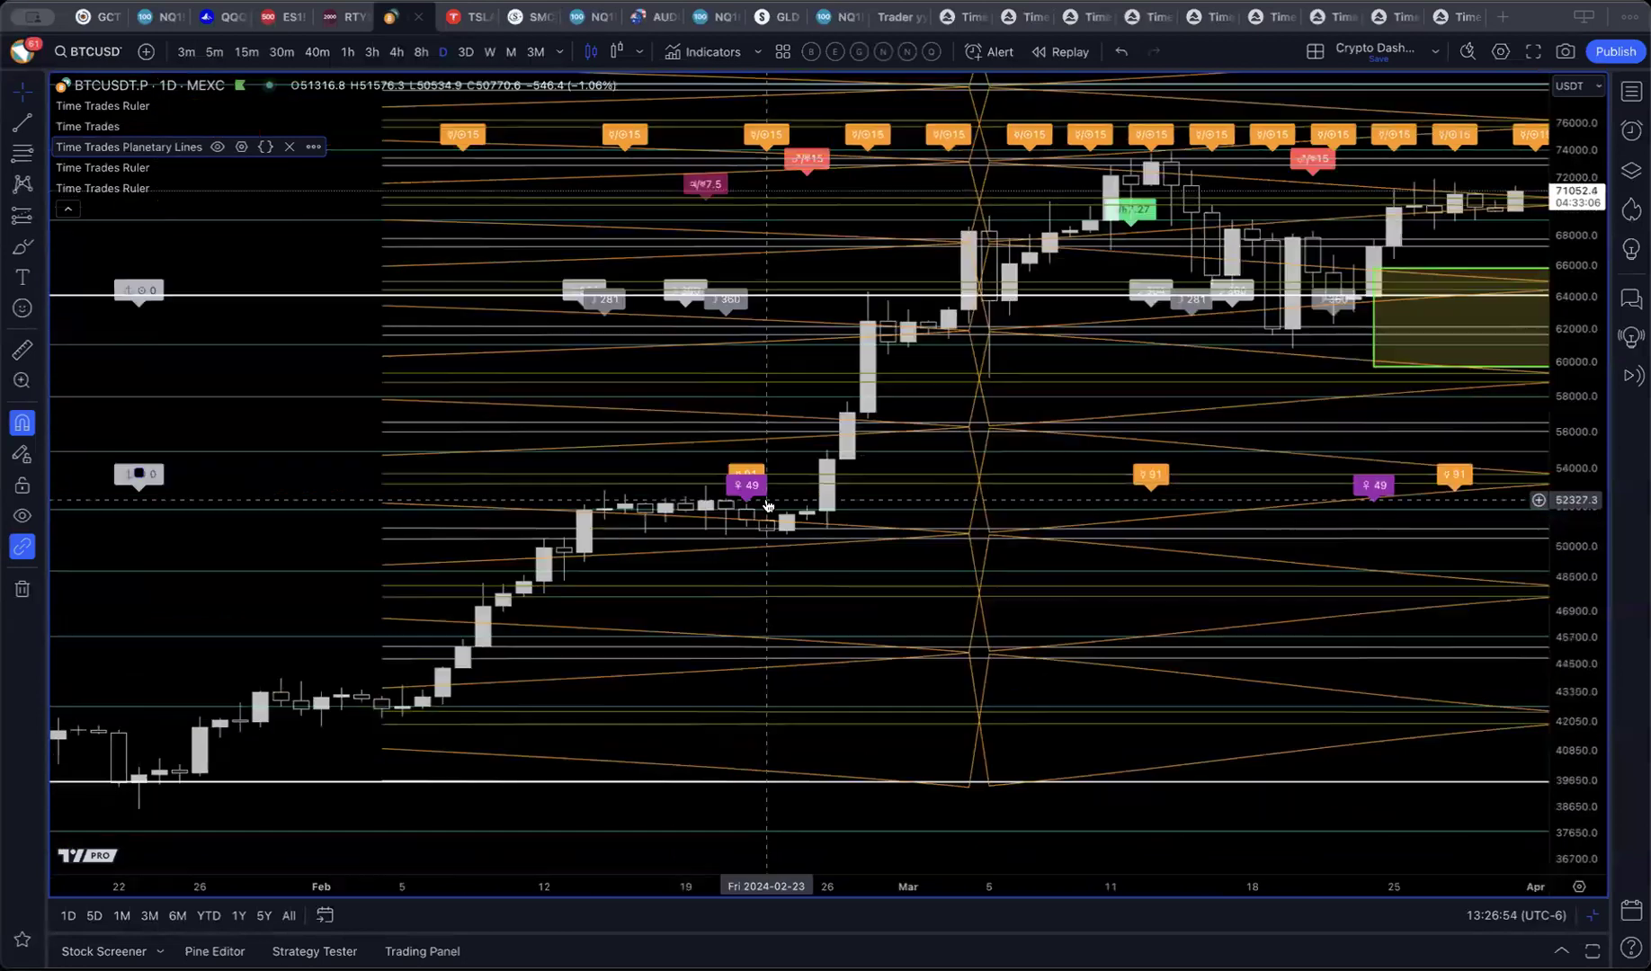
scroll(767, 506, "left", 5)
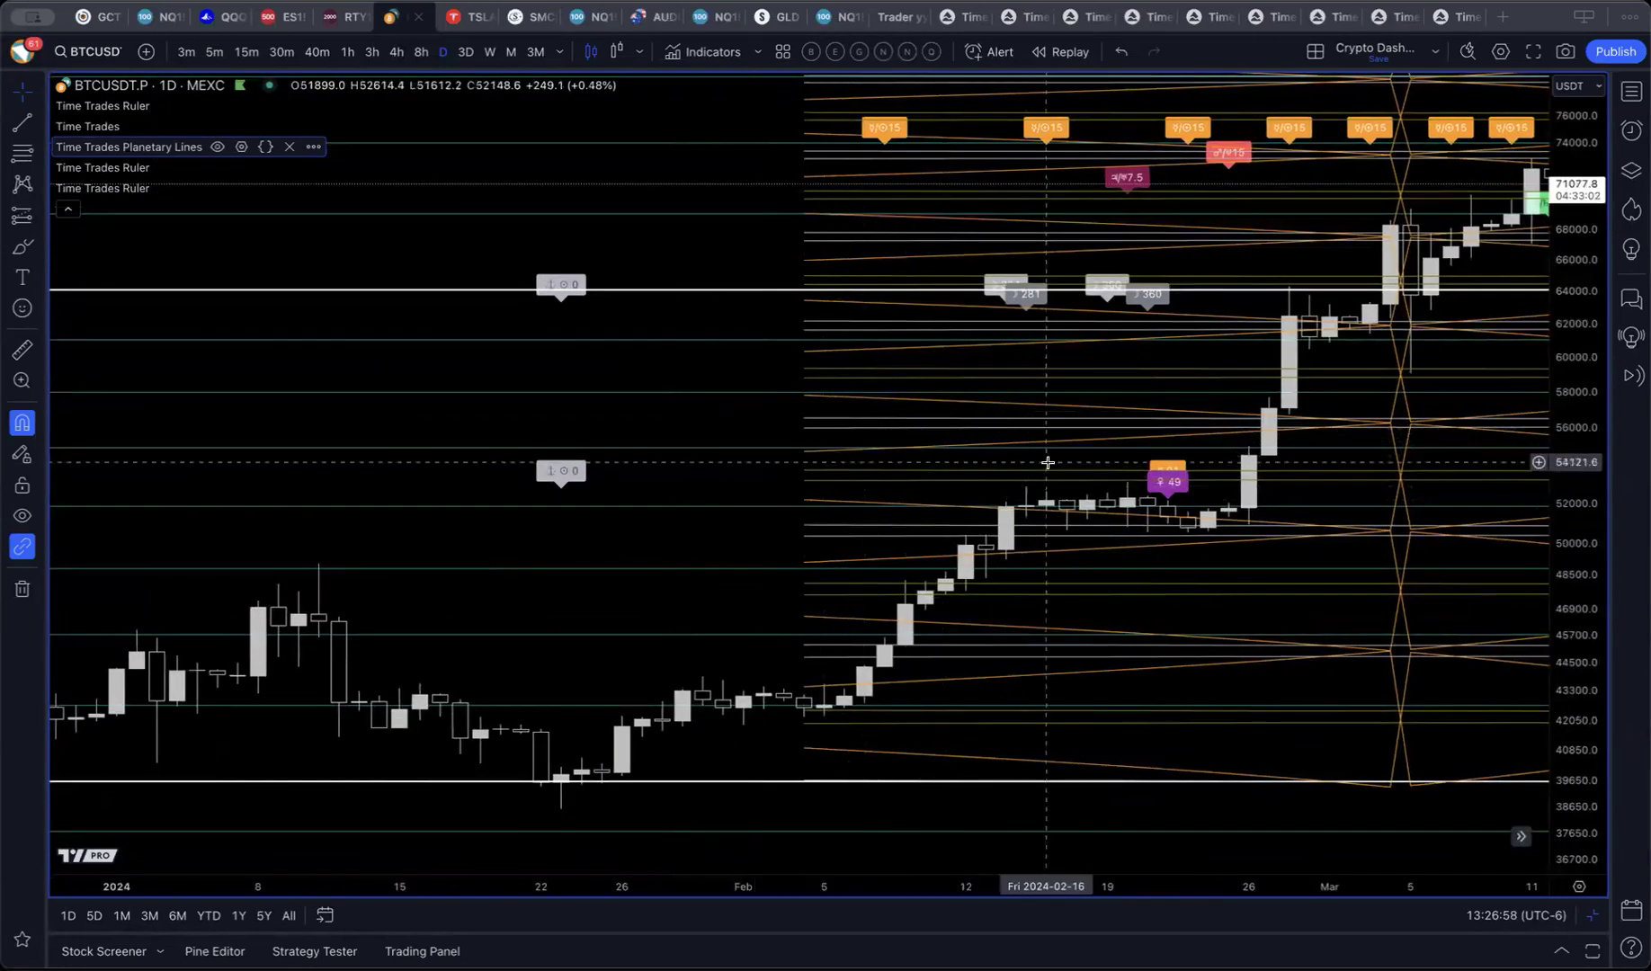
scroll(611, 467, "left", 2)
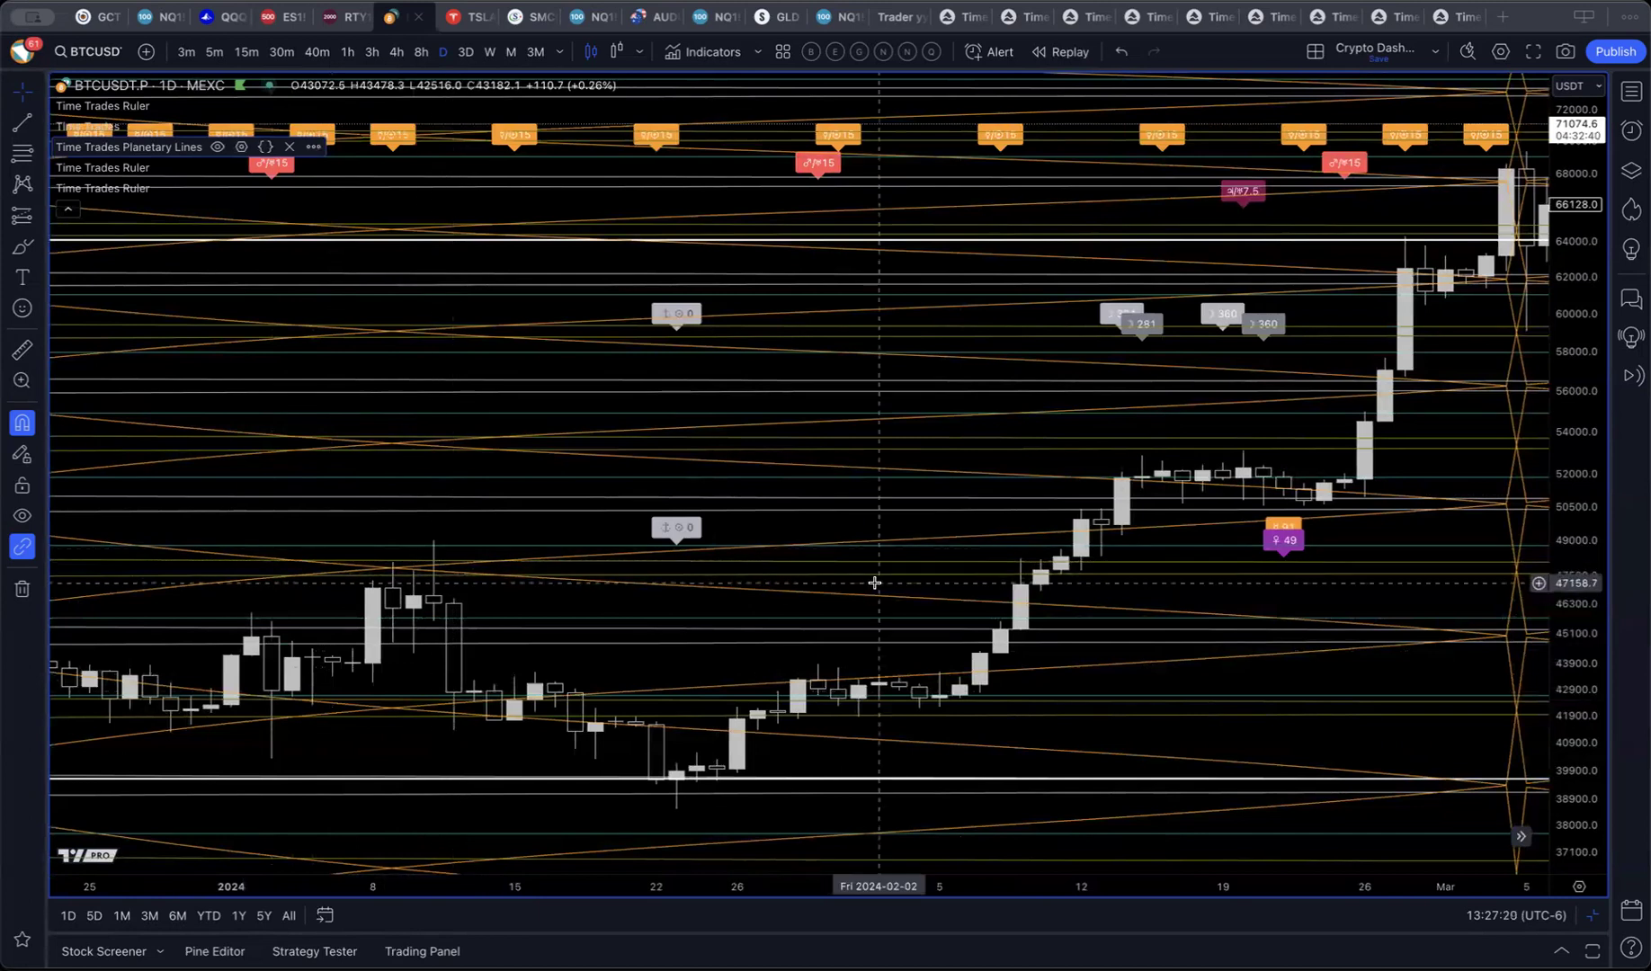
scroll(873, 581, "right", 10)
scroll(877, 589, "right", 10)
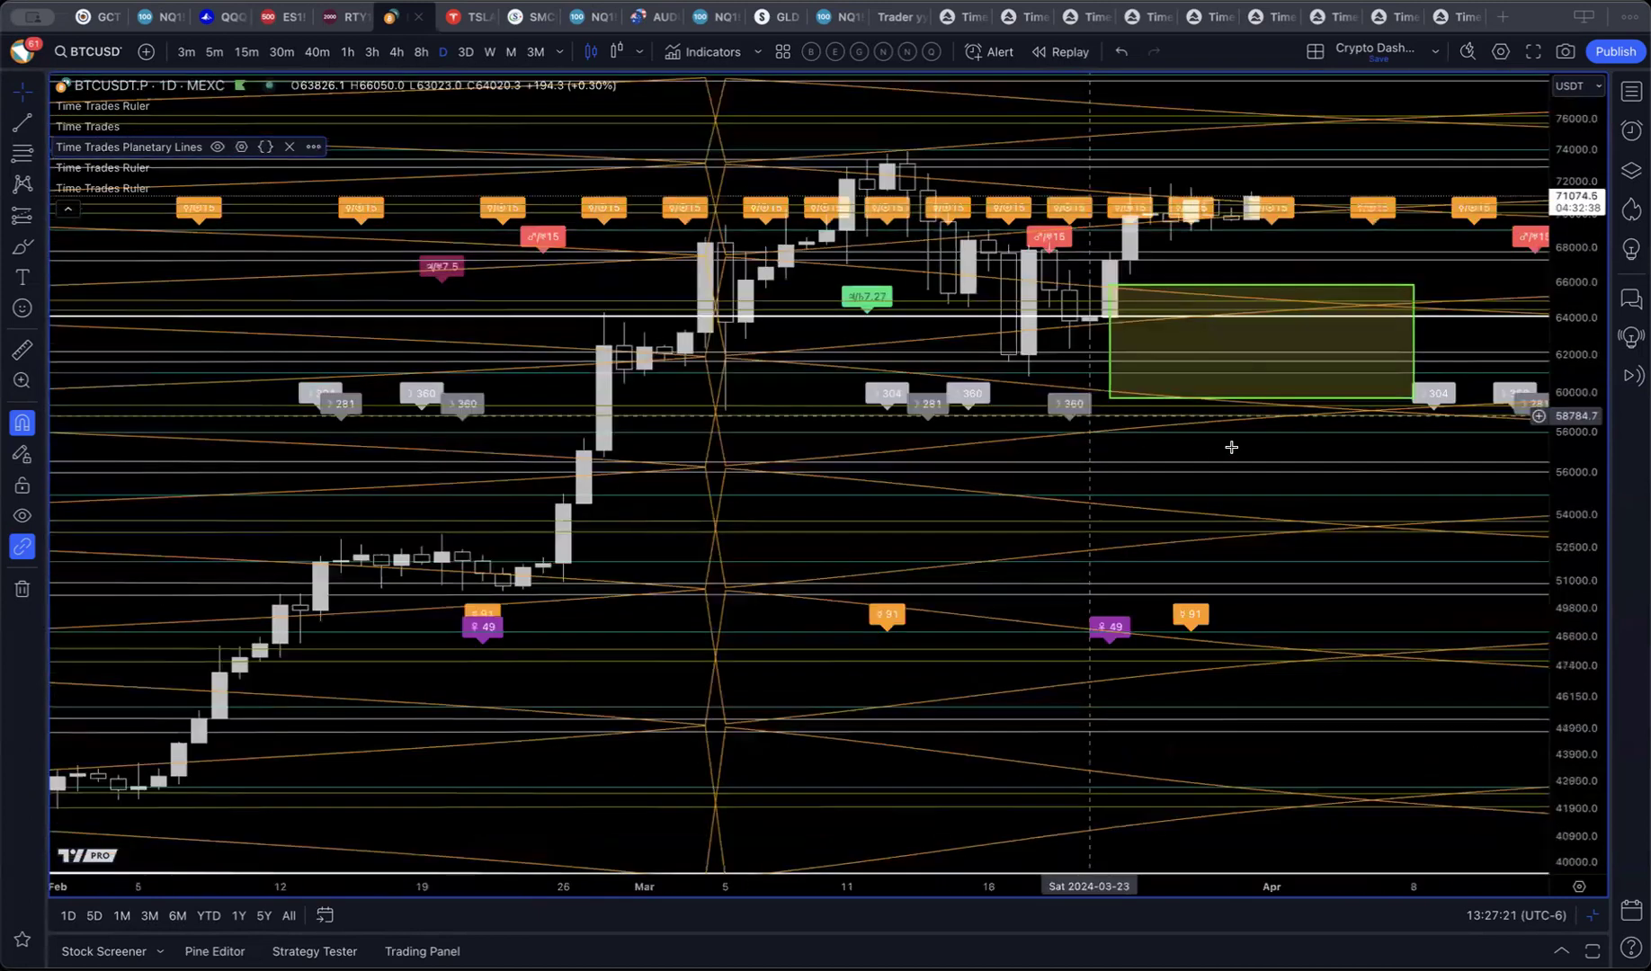
left_click_drag(1231, 447, 1107, 502)
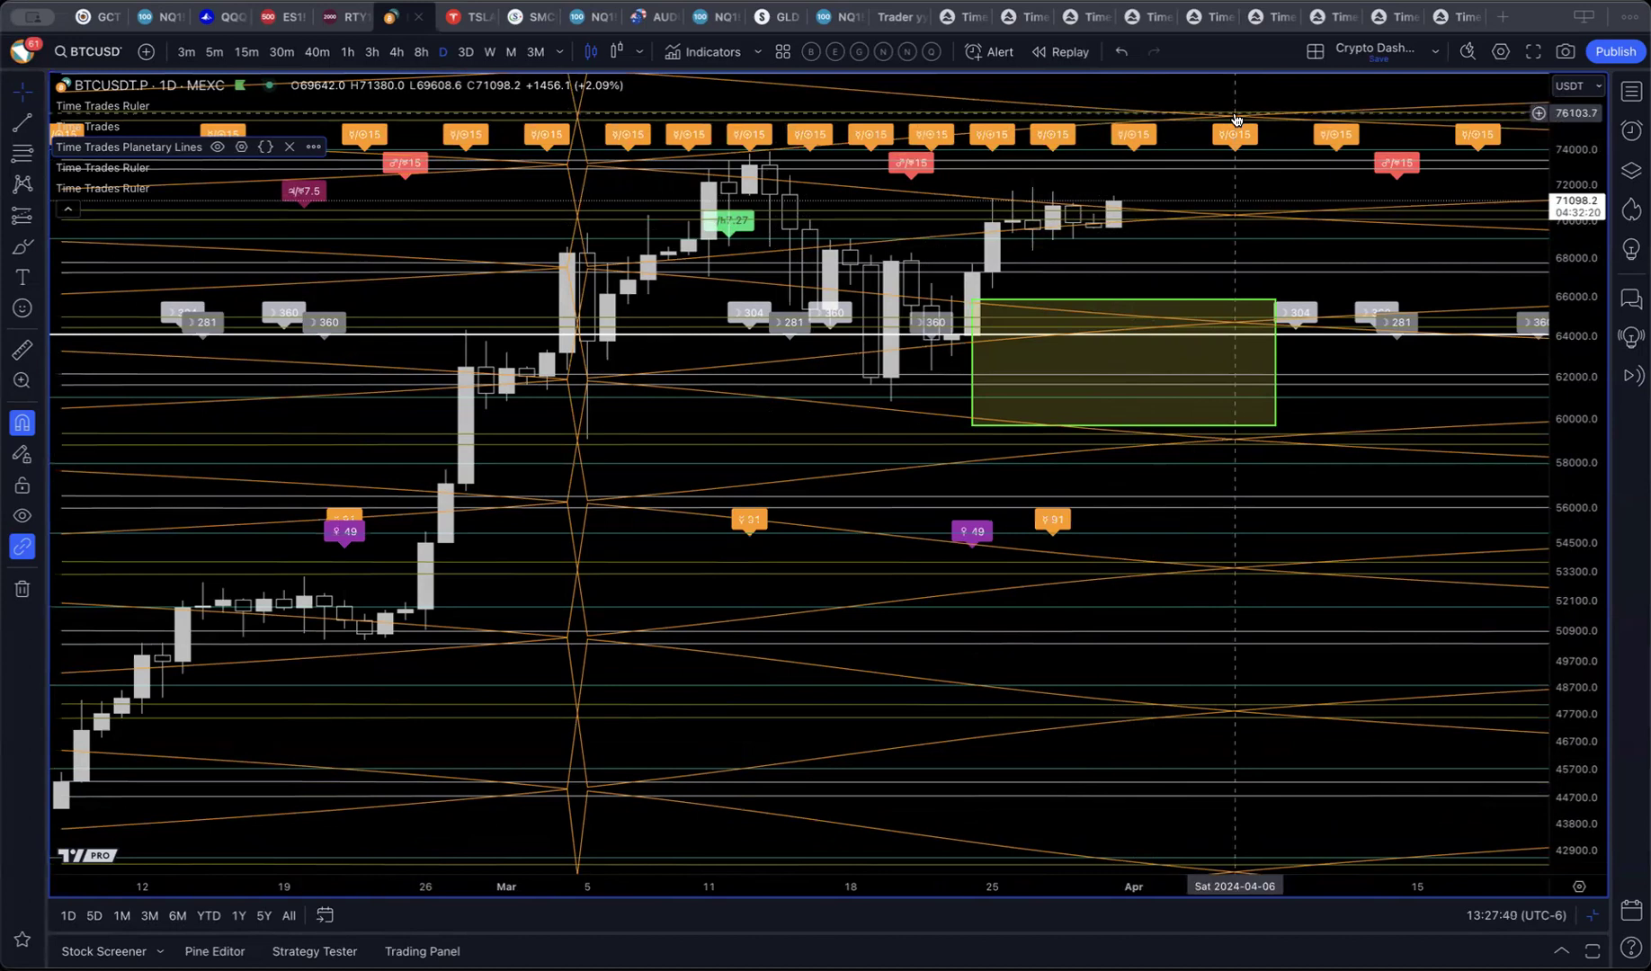
scroll(1240, 156, "up", 1)
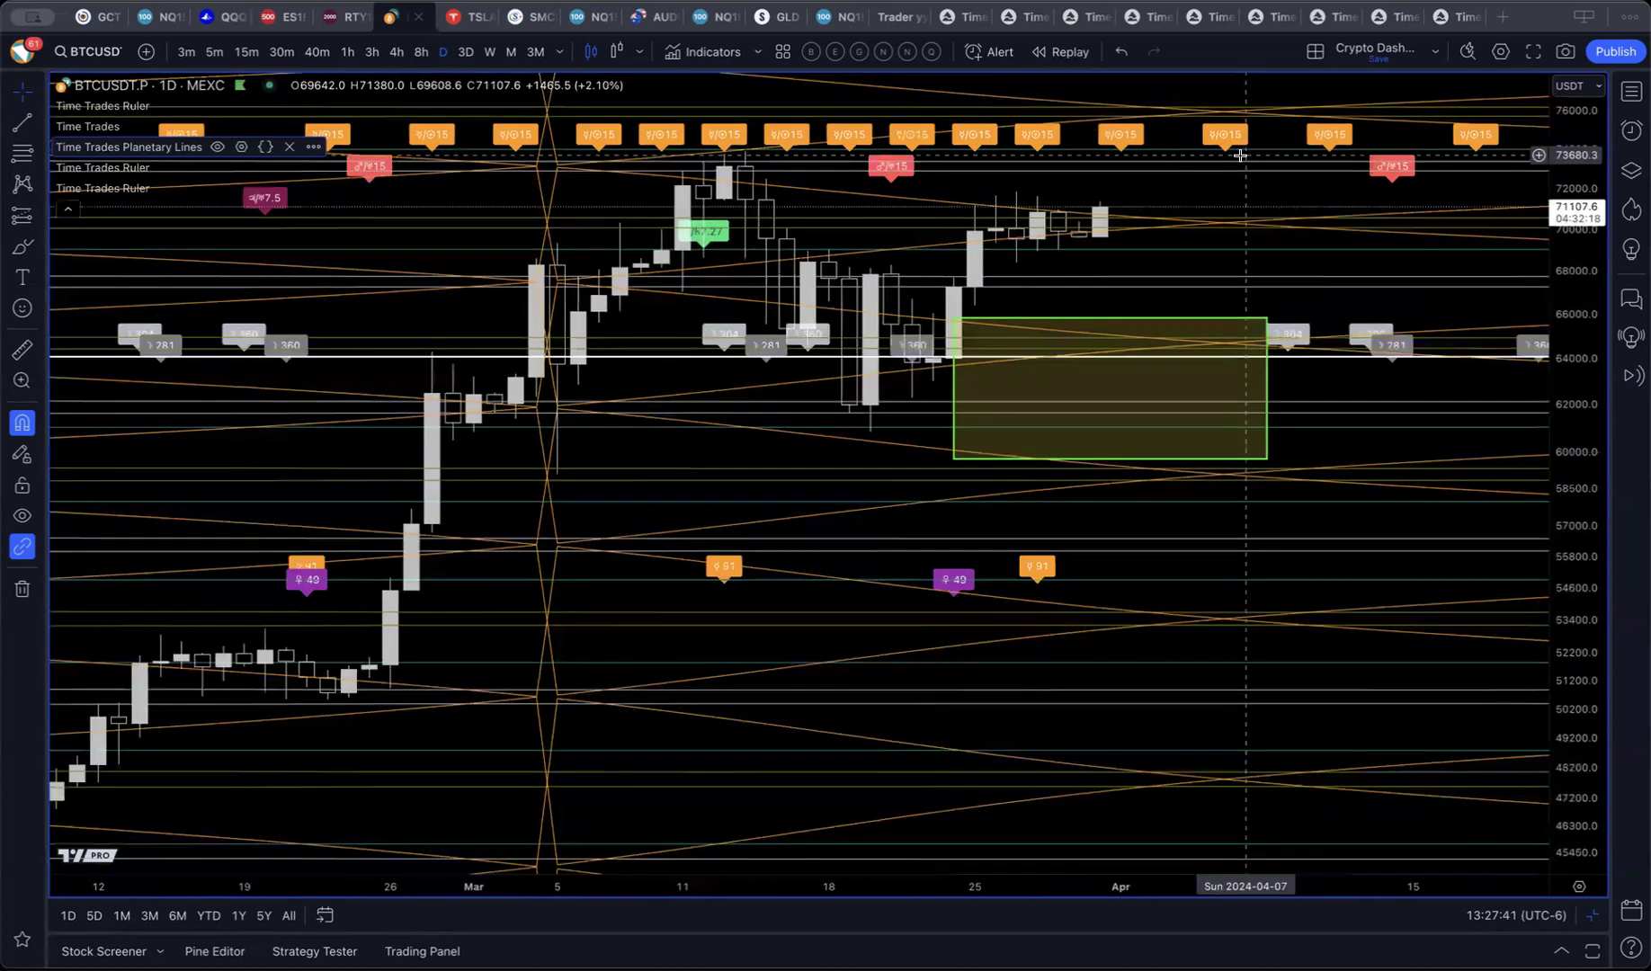
scroll(1229, 167, "up", 2)
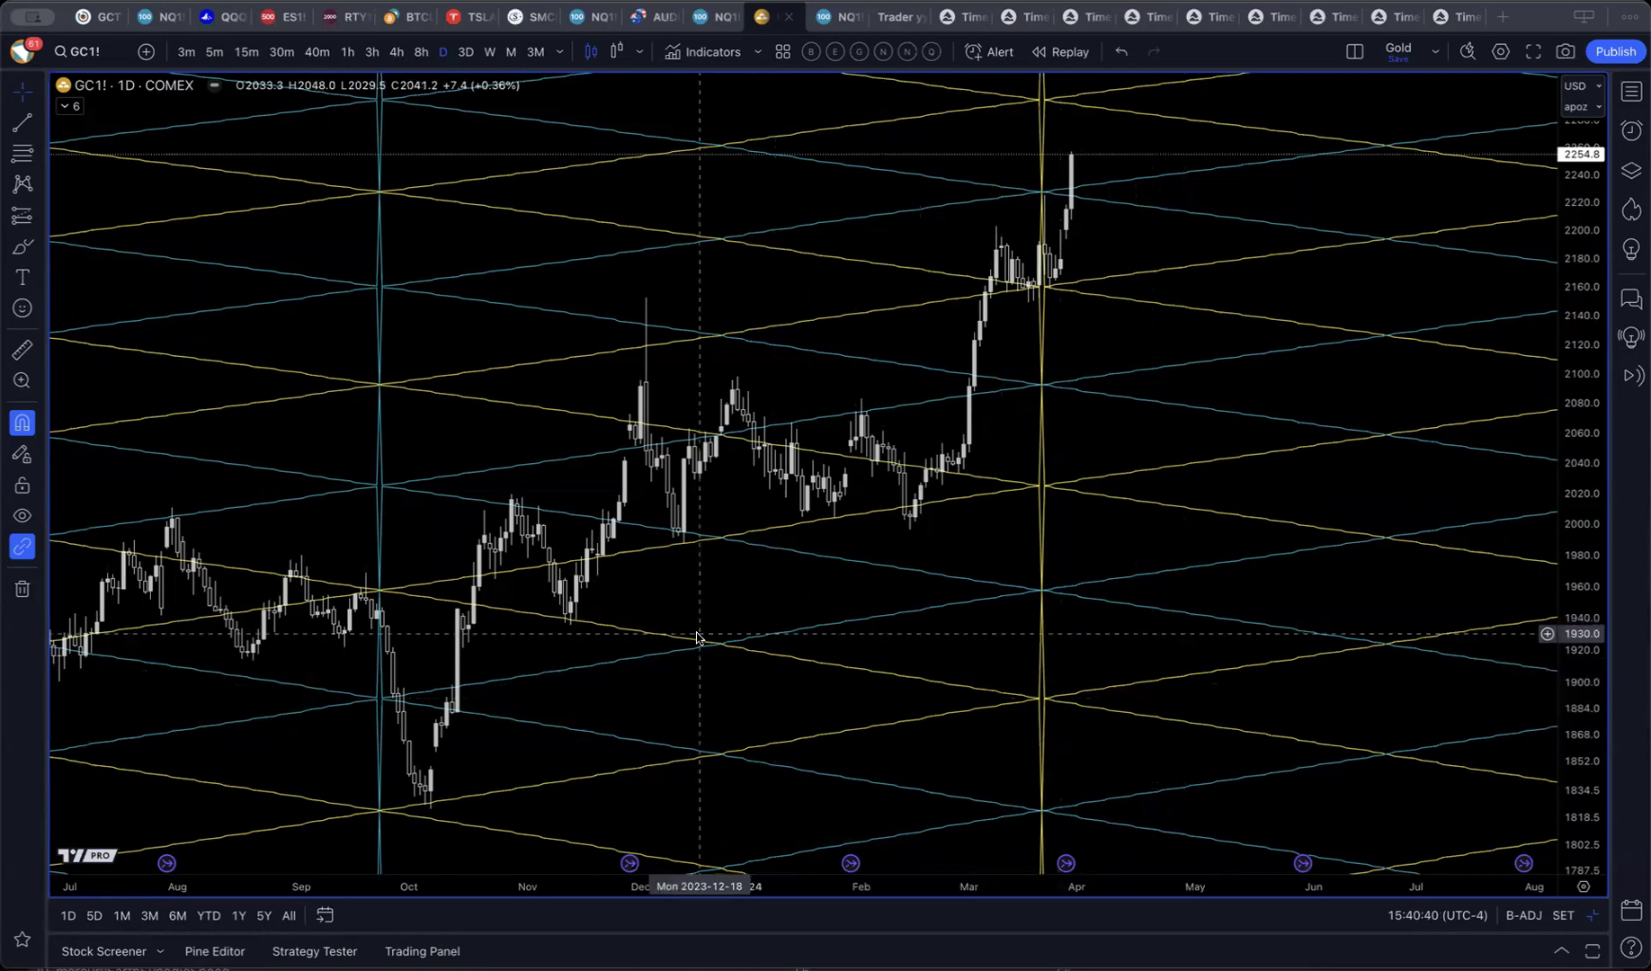
double_click(635, 634)
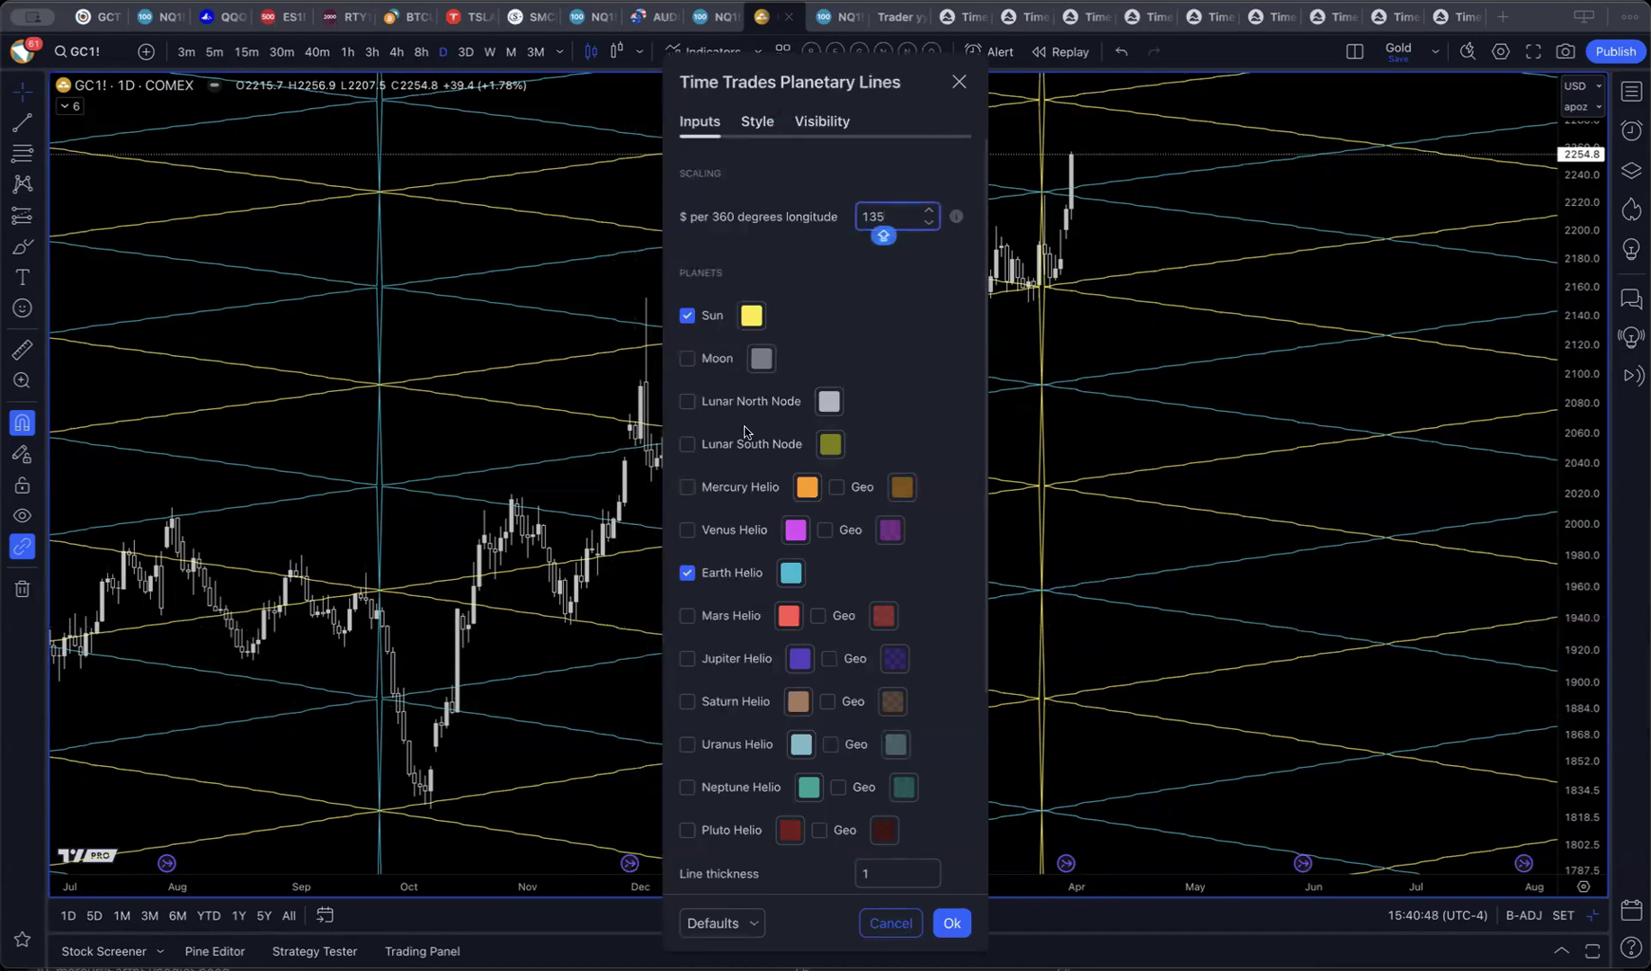
scroll(935, 751, "down", 5)
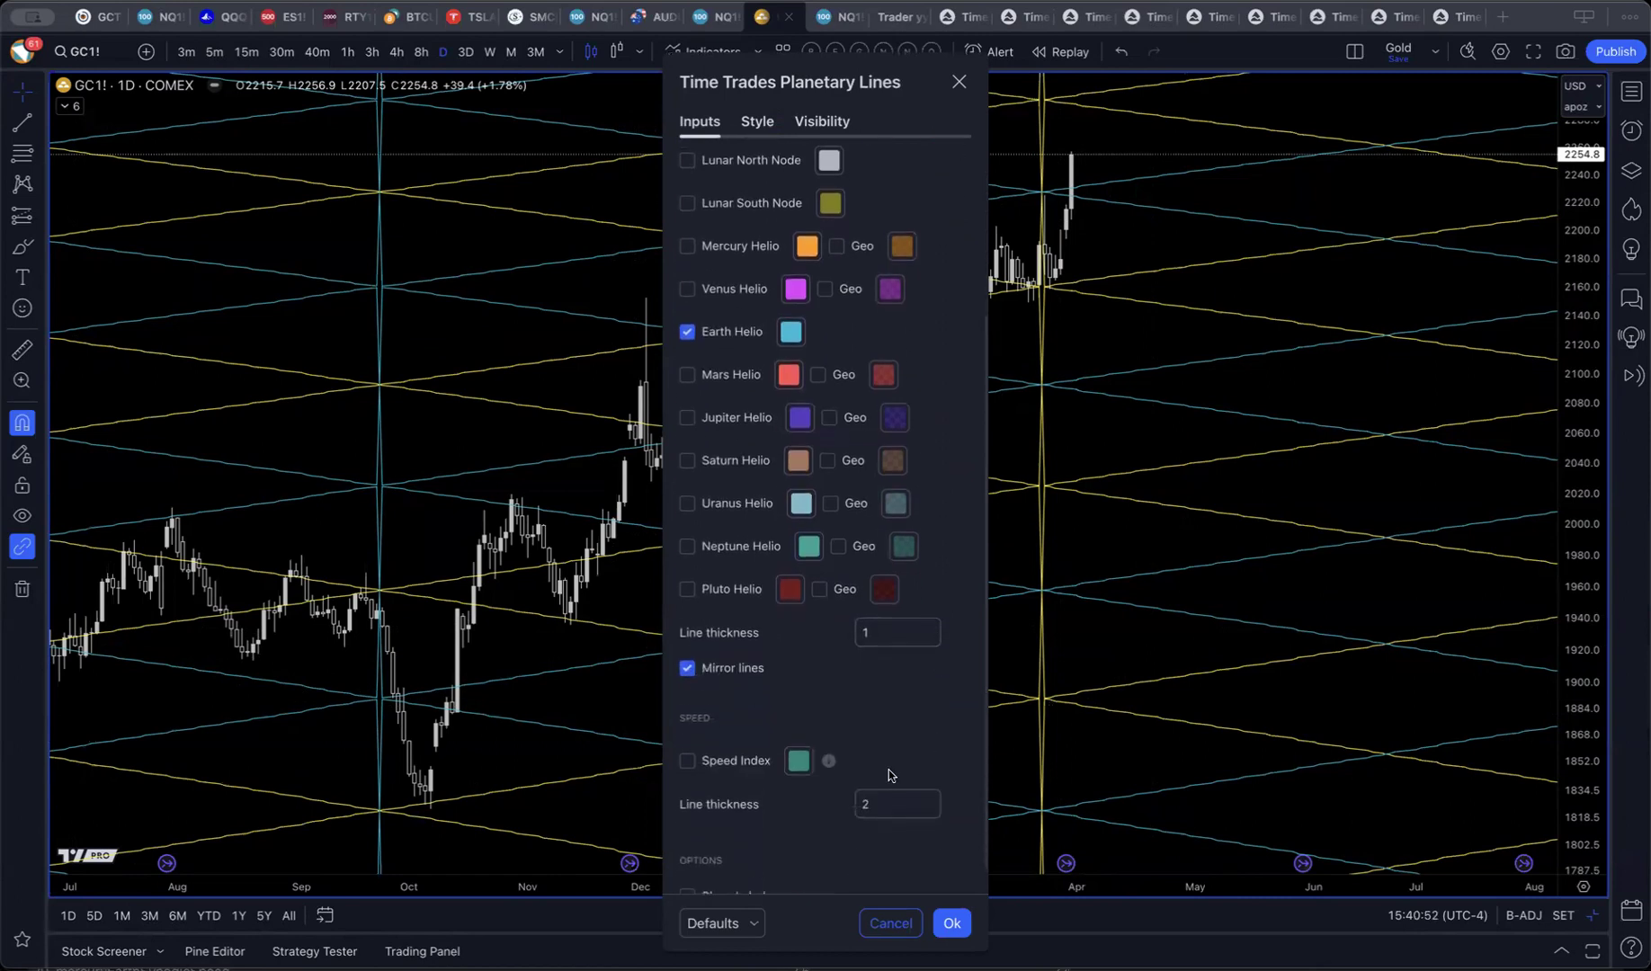
scroll(890, 773, "down", 1)
left_click(949, 924)
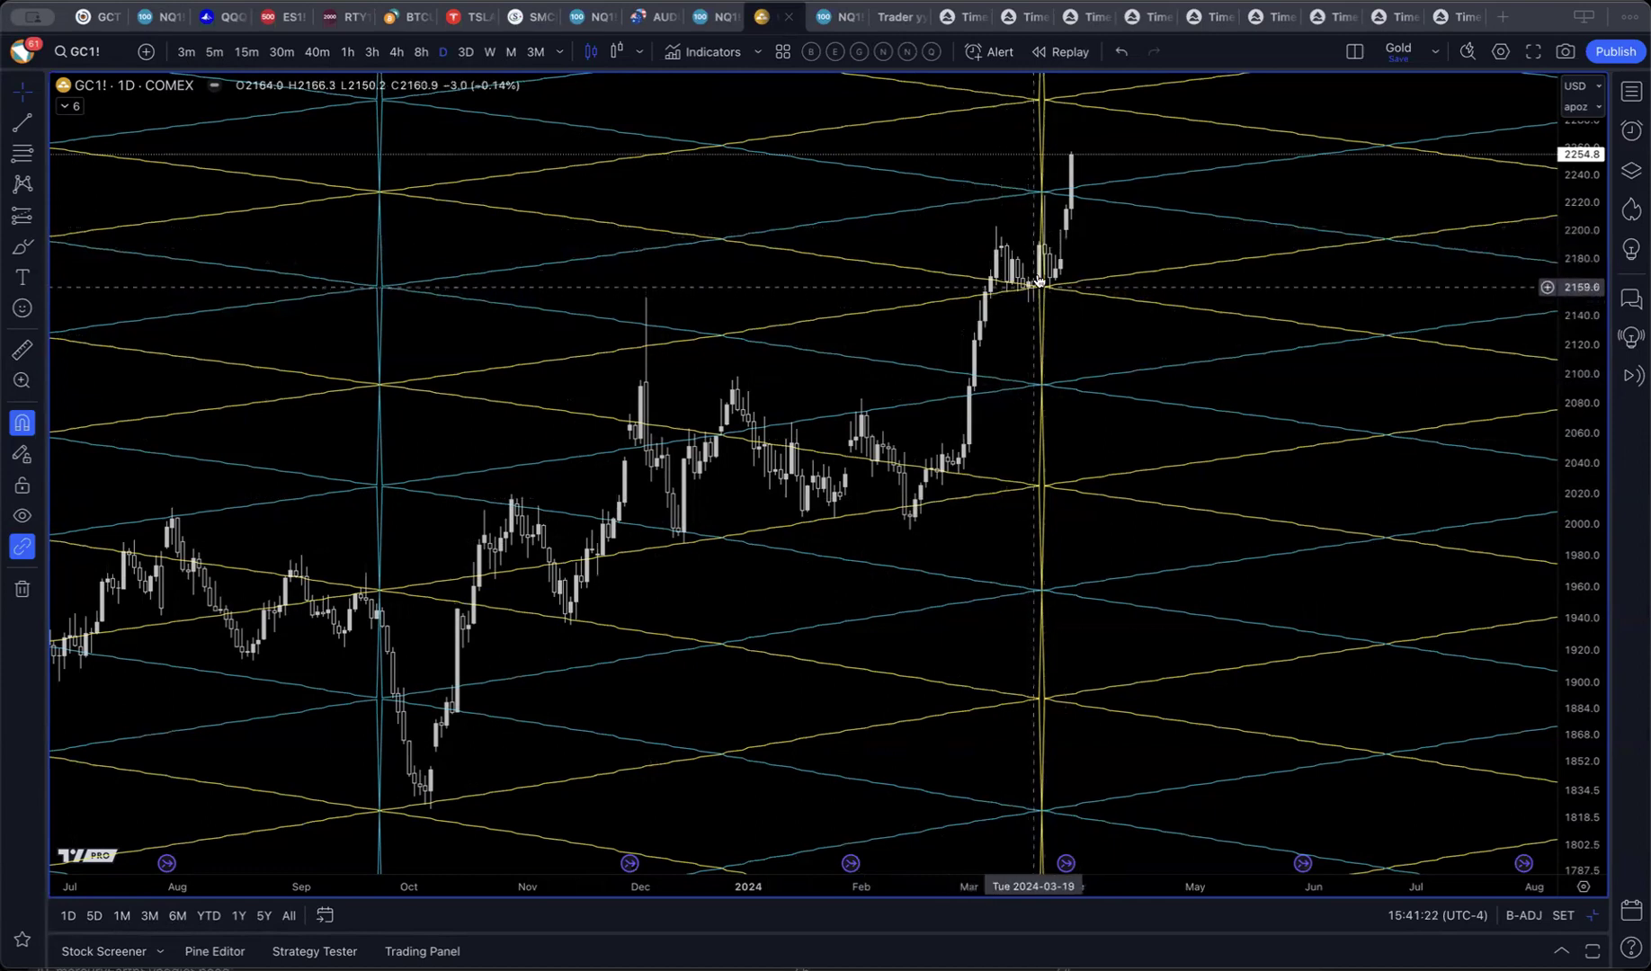
scroll(1097, 256, "up", 4)
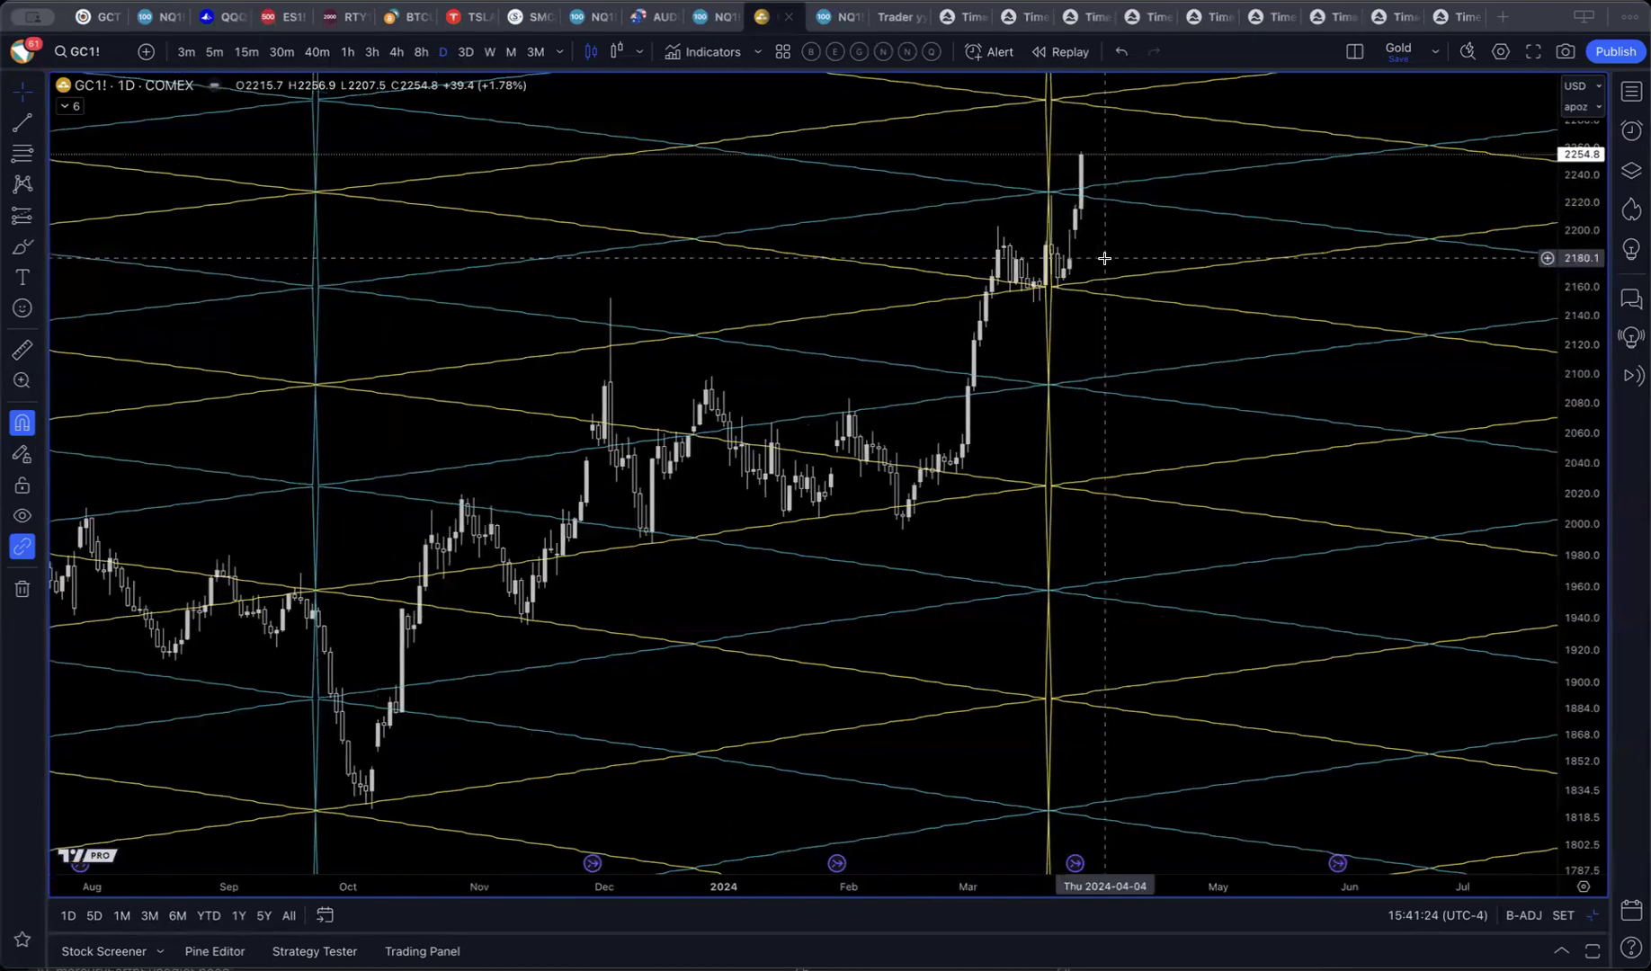
scroll(1140, 260, "left", 5)
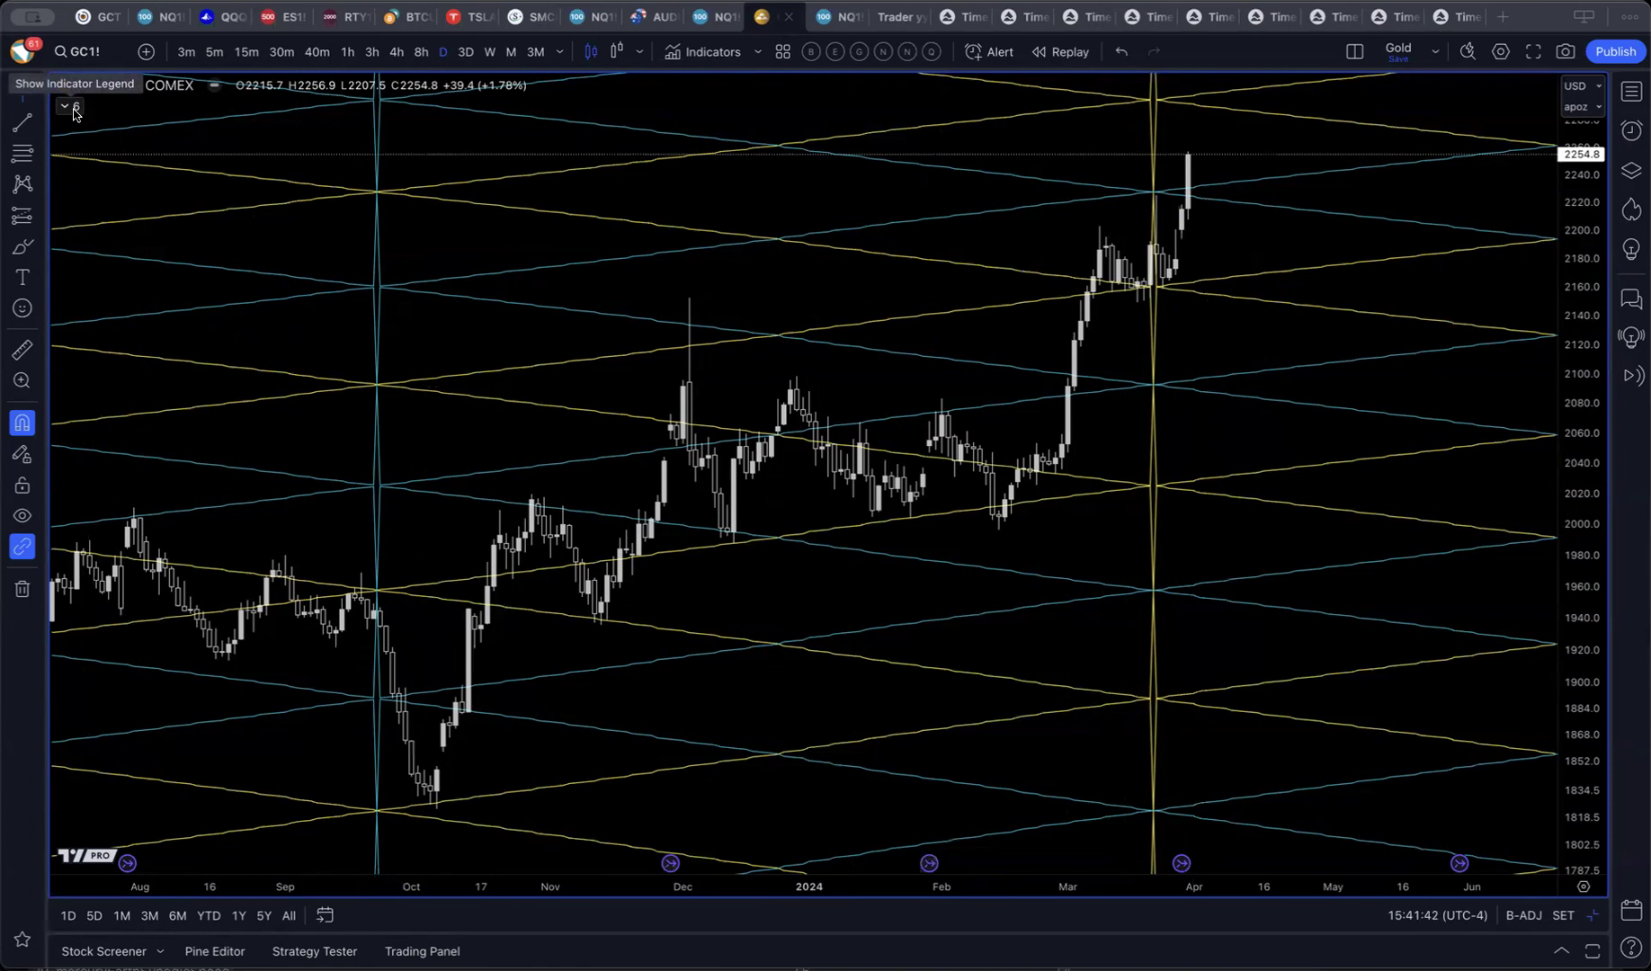
Step: Show the Time Trades horizontal levels on GC1! and hide the Time Trades Planetary Lines
left_click(75, 108)
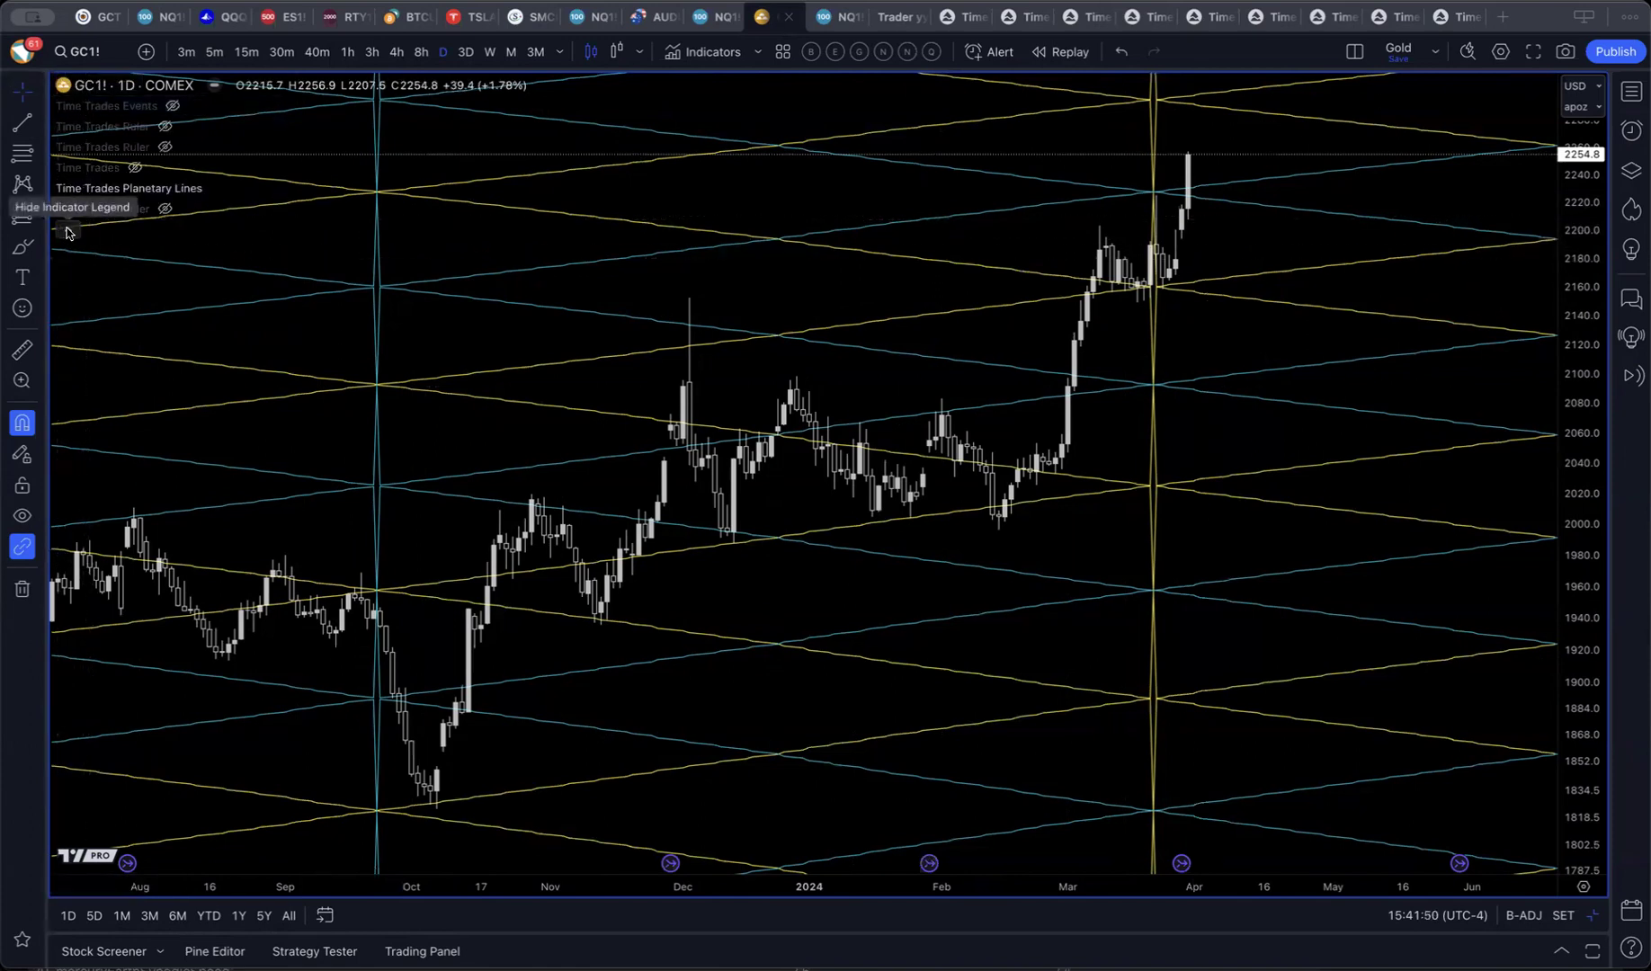
left_click(135, 168)
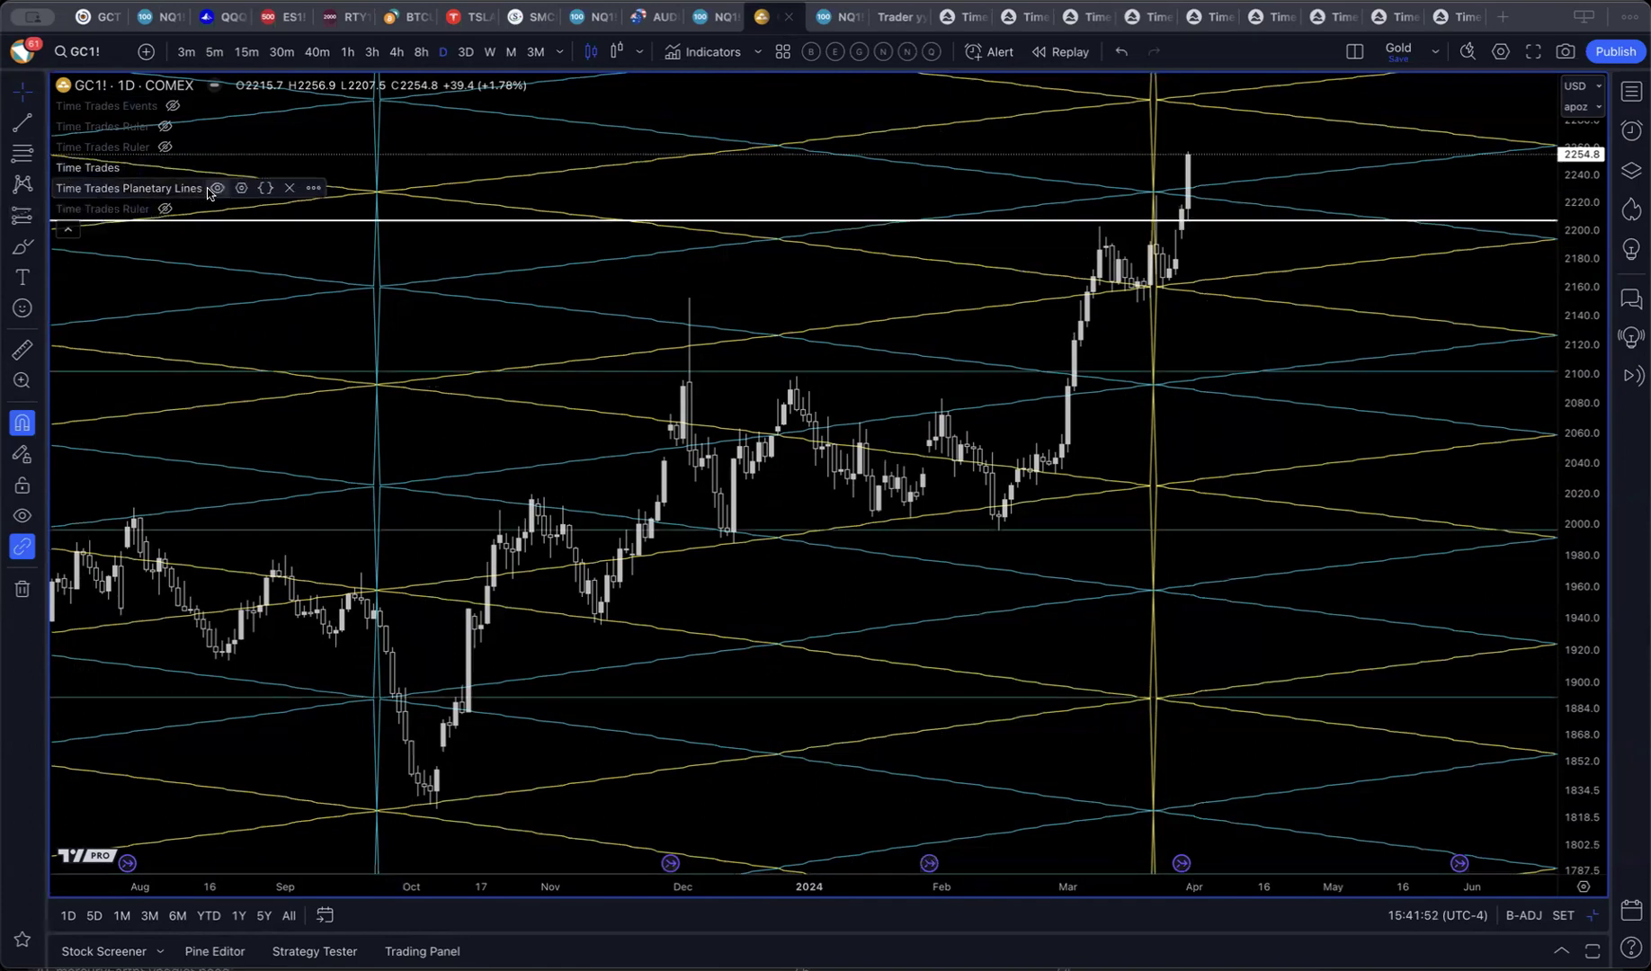
left_click(216, 189)
left_click(65, 232)
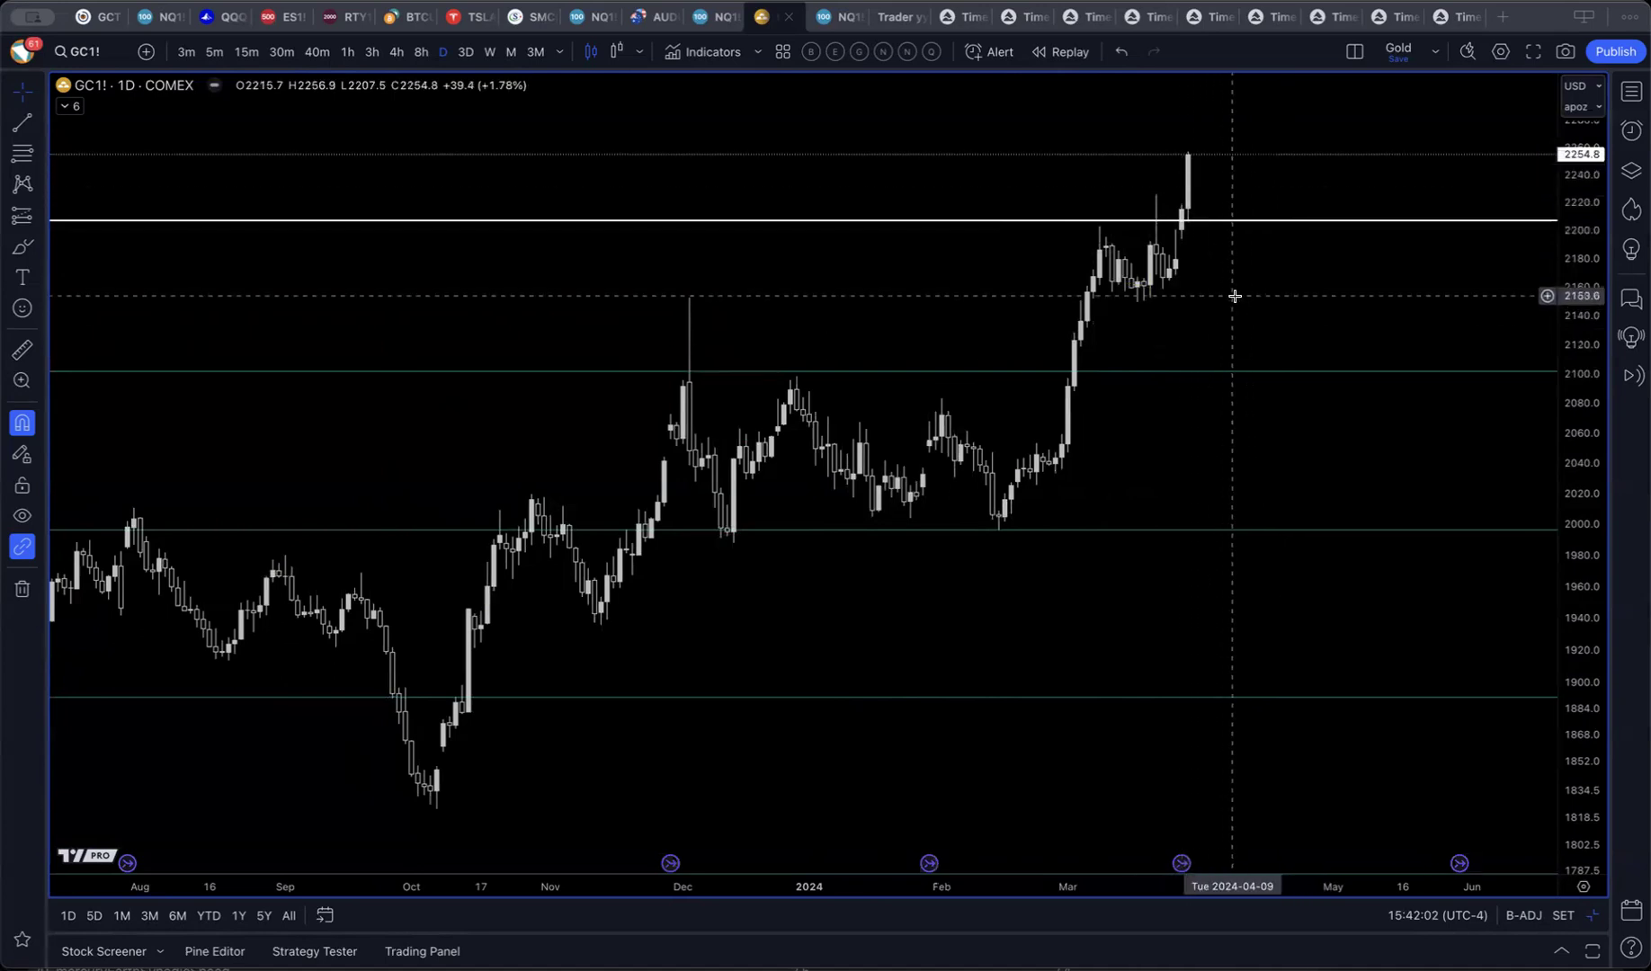
Step: Switch the GC1! chart to the monthly interval
scroll(1235, 296, "down", 3)
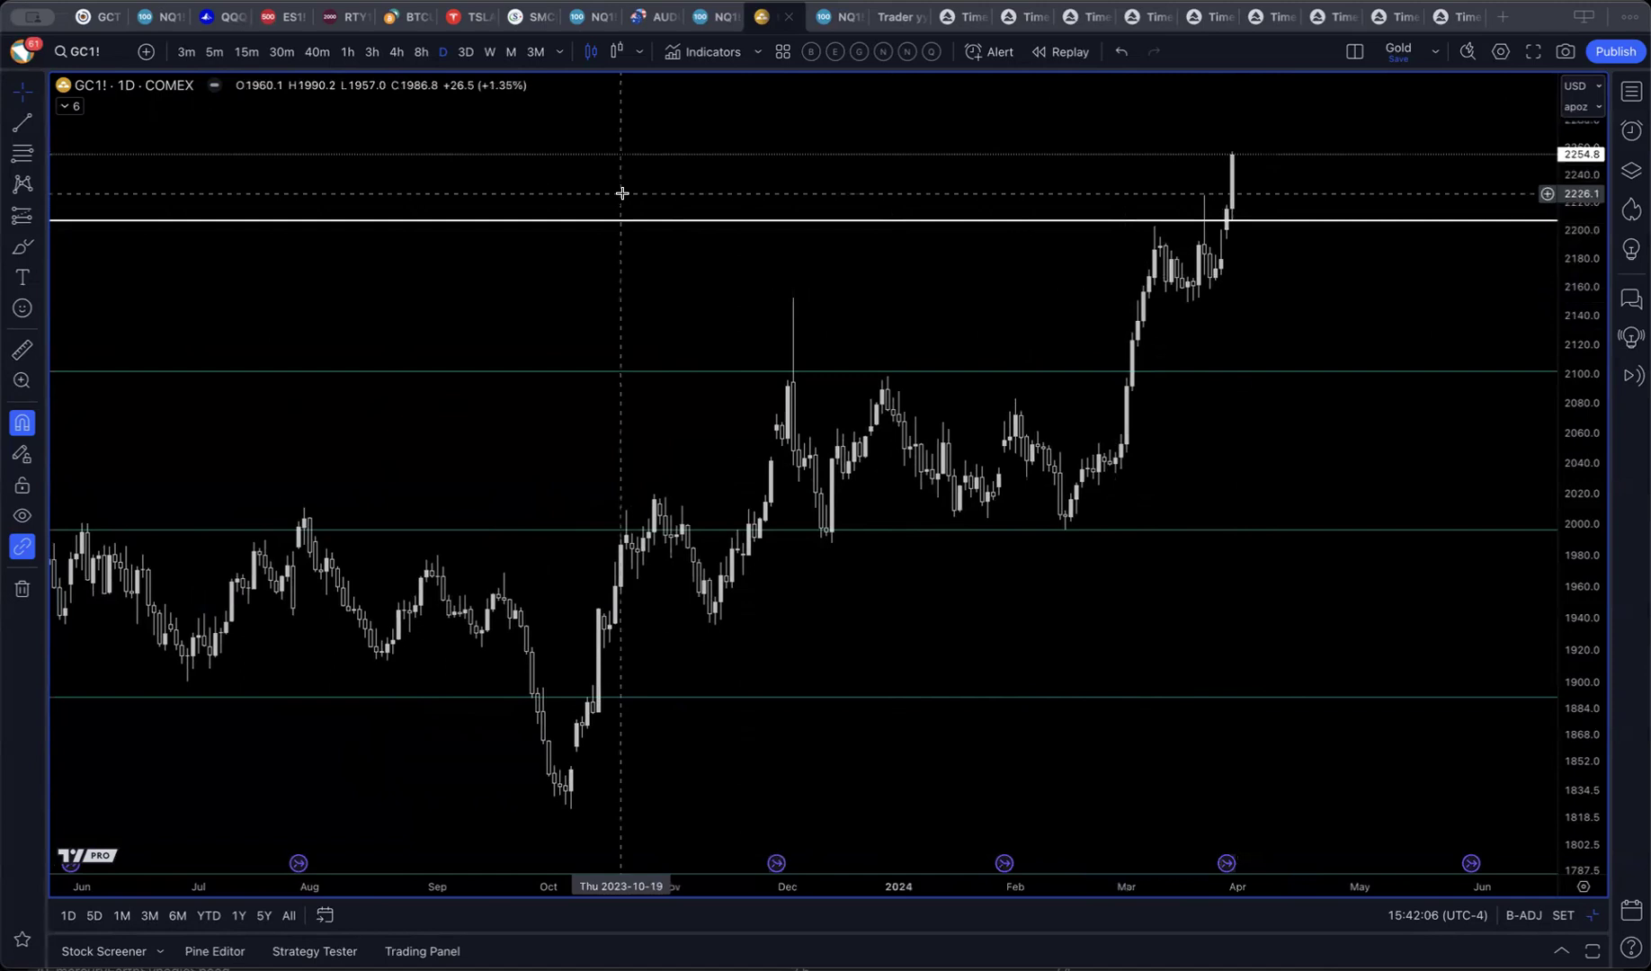
scroll(585, 320, "left", 5)
scroll(585, 320, "down", 5)
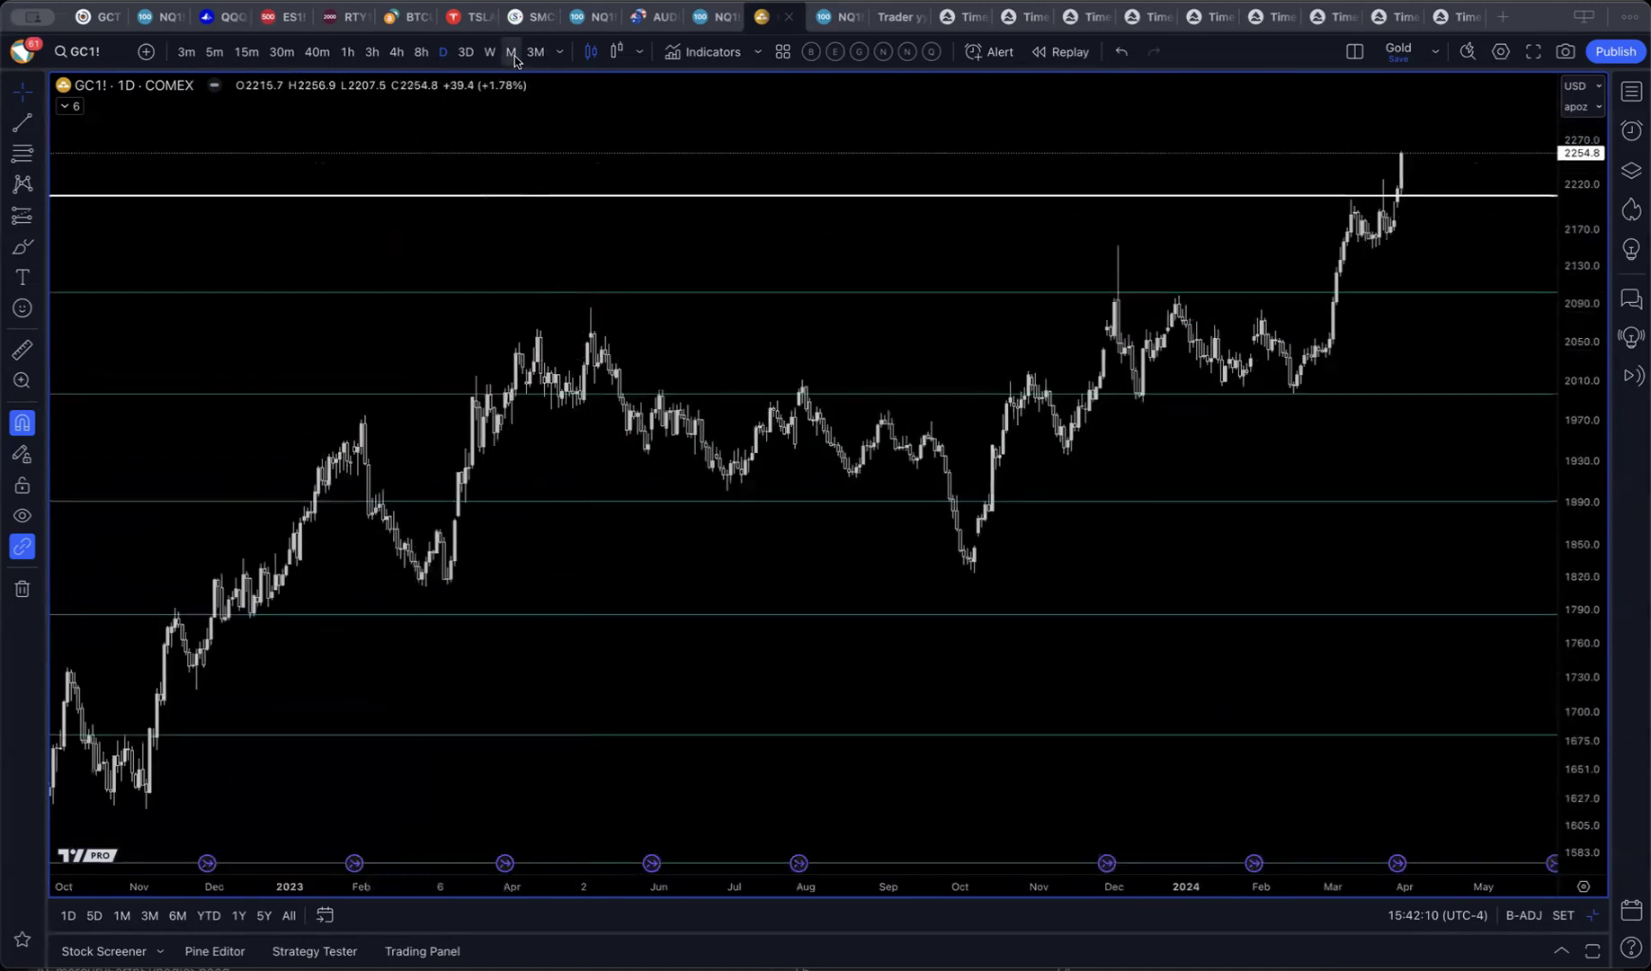
left_click(511, 52)
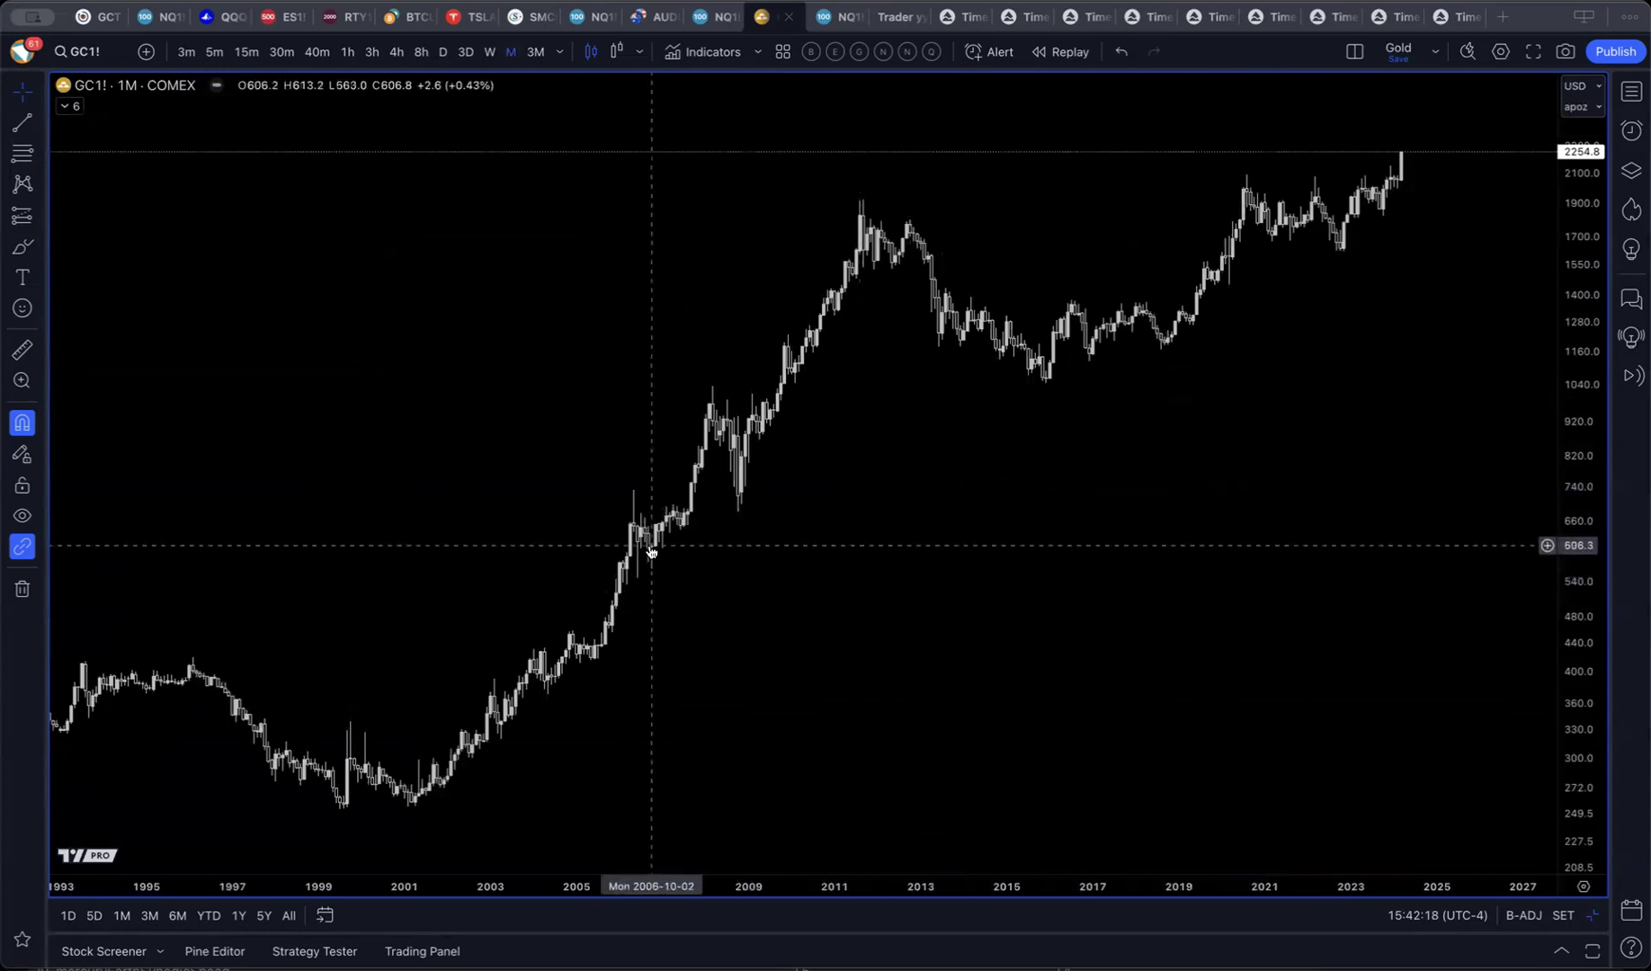
Step: Unhide the Time Trades magic levels on the monthly GC1! chart
left_click(76, 108)
left_click(134, 167)
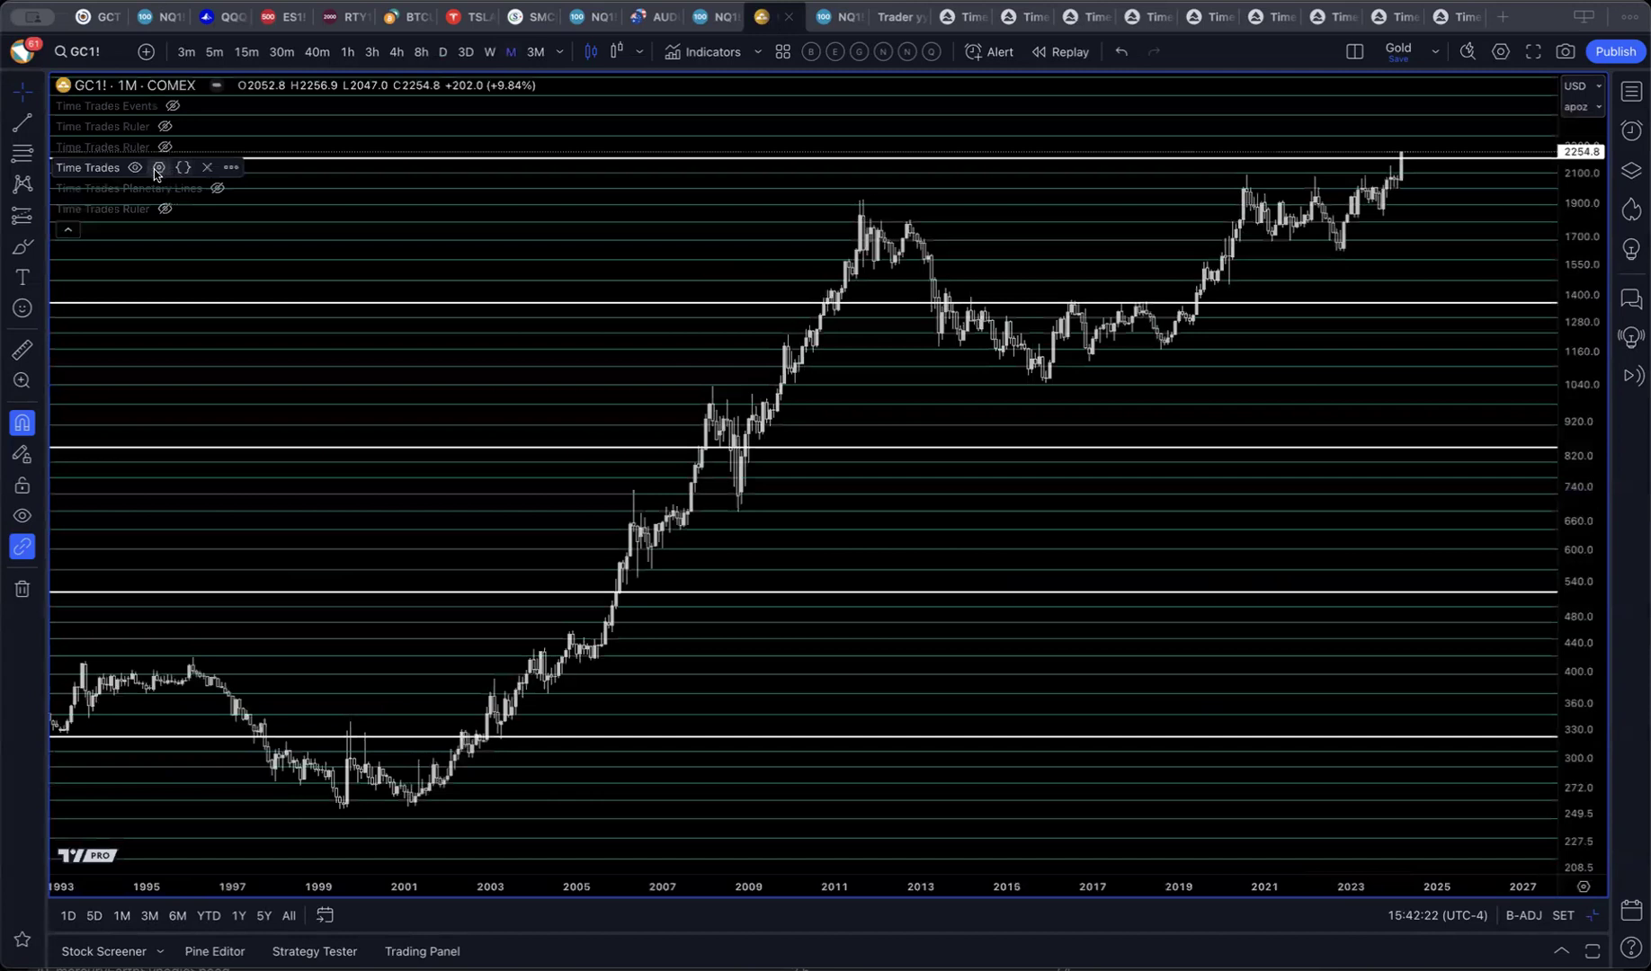
left_click(68, 231)
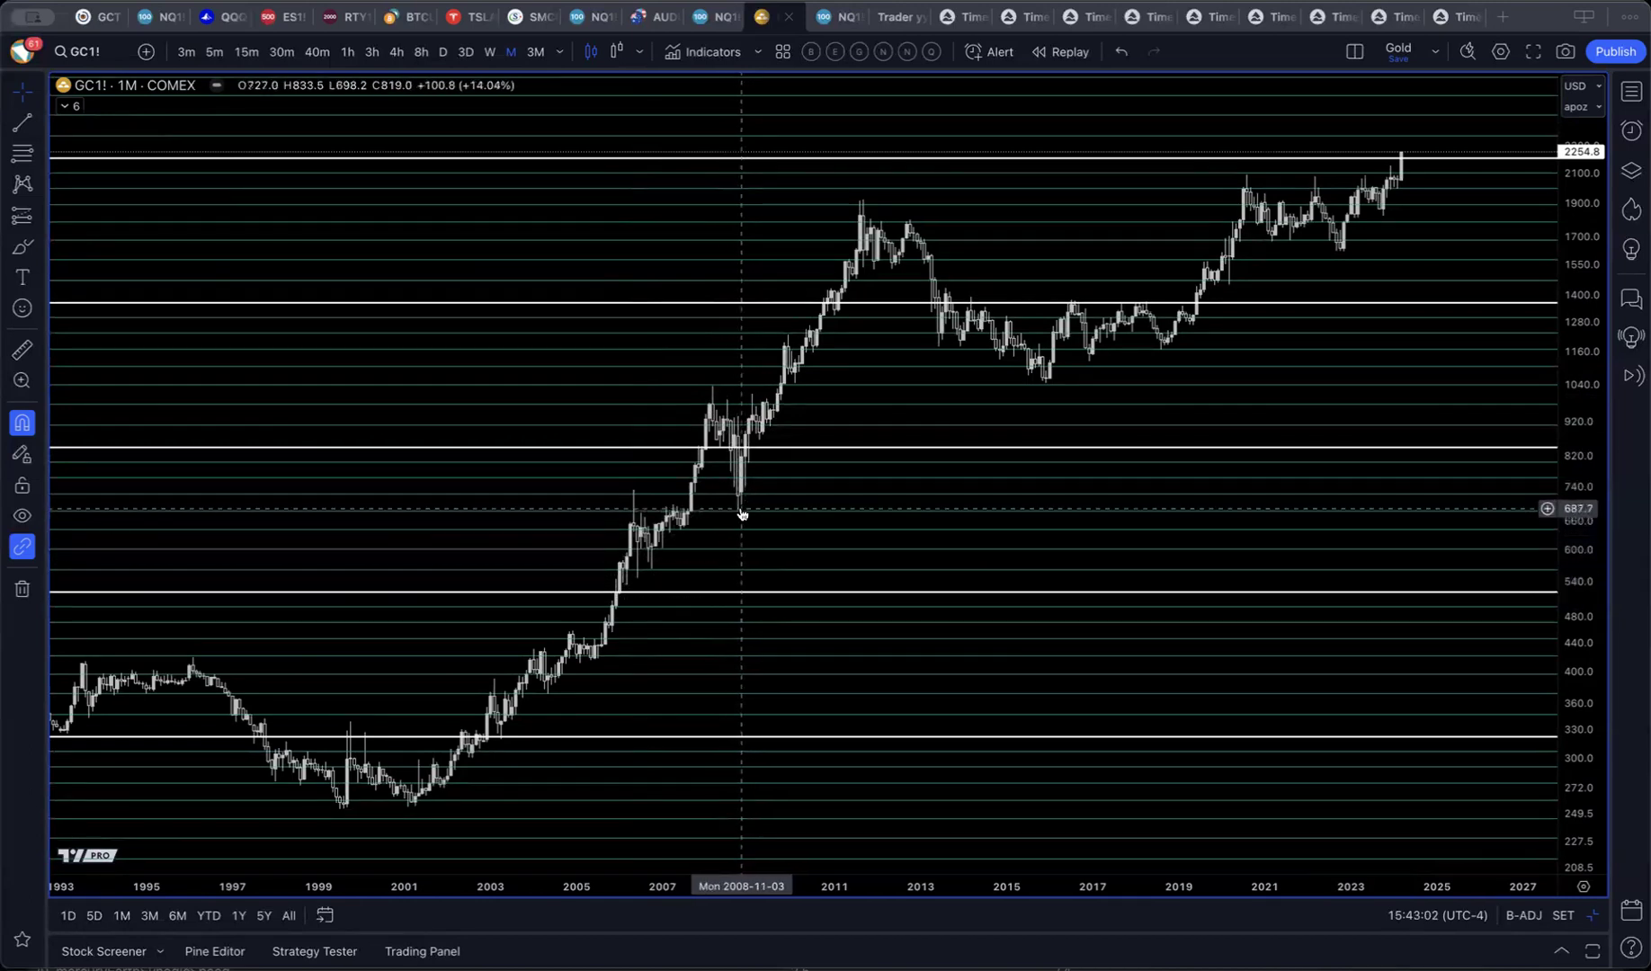
Step: Compress the price scale up to about 4400 and pan toward future dates to reveal higher levels
key("alt+h")
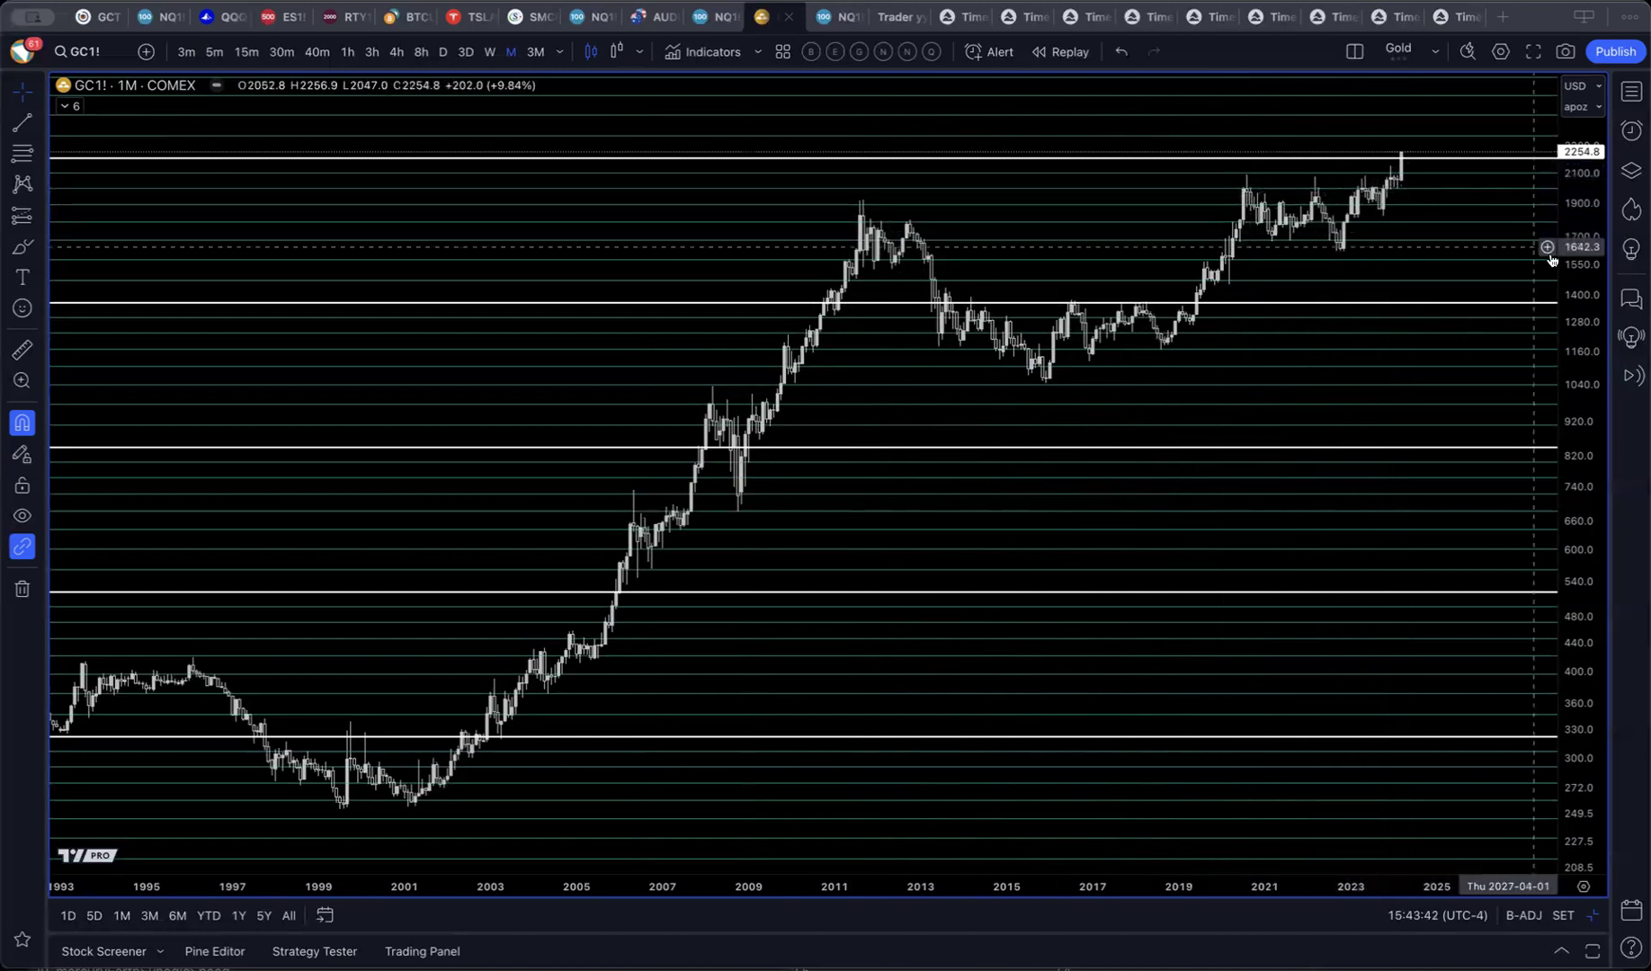
left_click_drag(1571, 249, 1566, 450)
left_click_drag(1470, 305, 1303, 353)
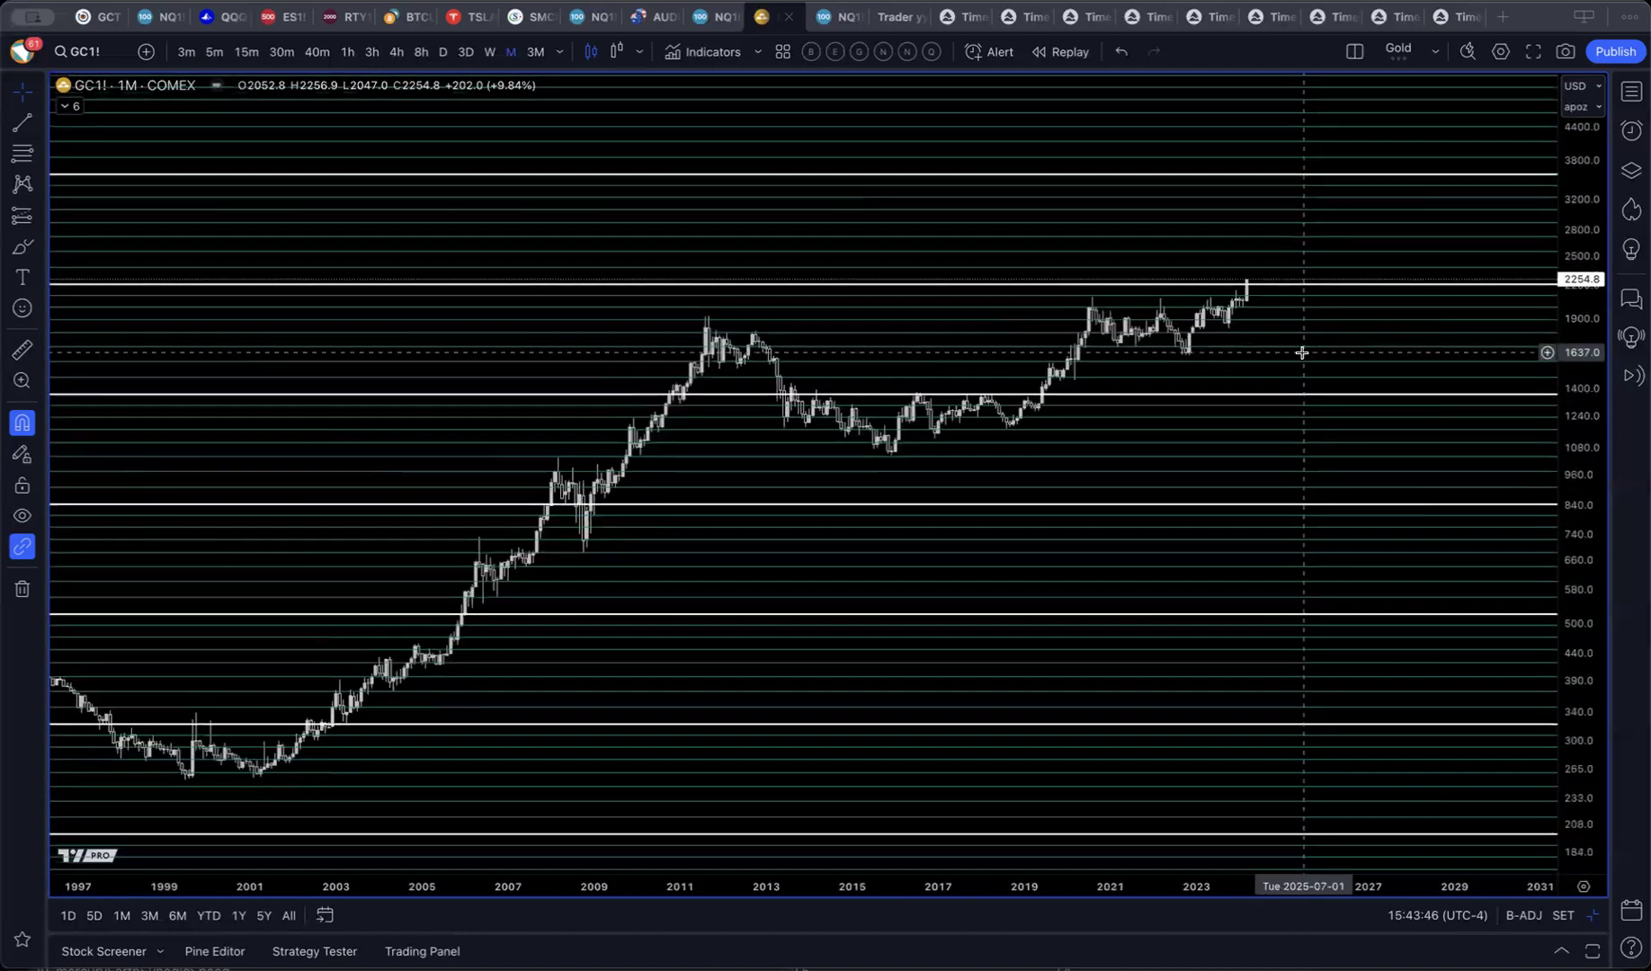
scroll(1303, 354, "up", 2)
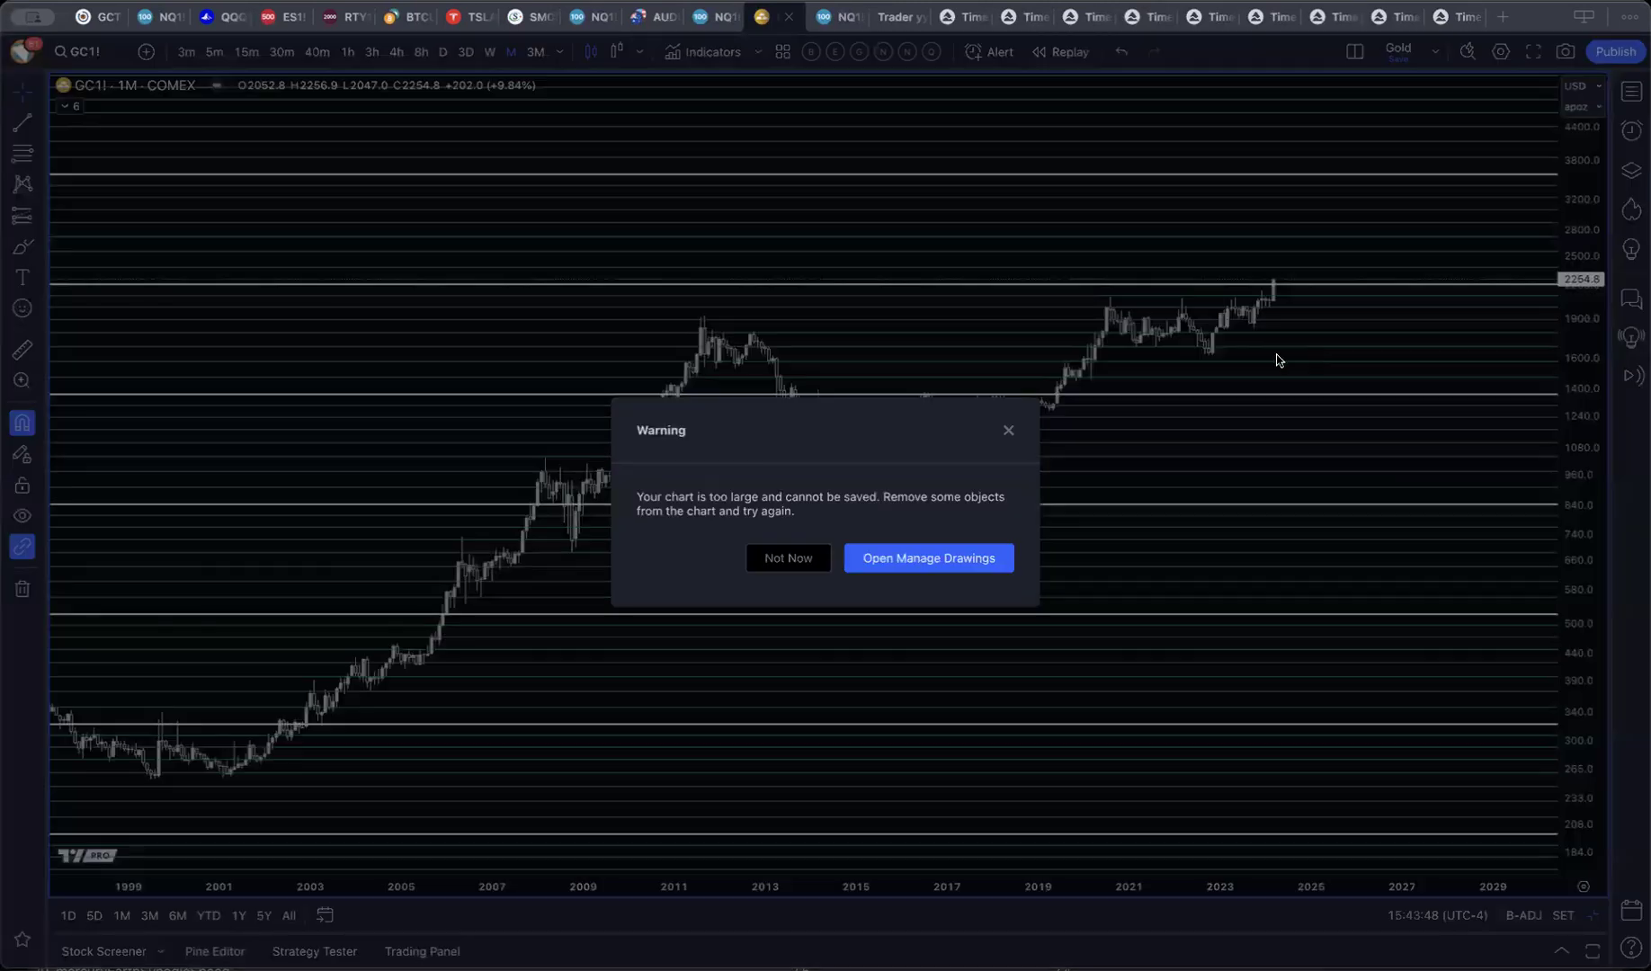
left_click(820, 561)
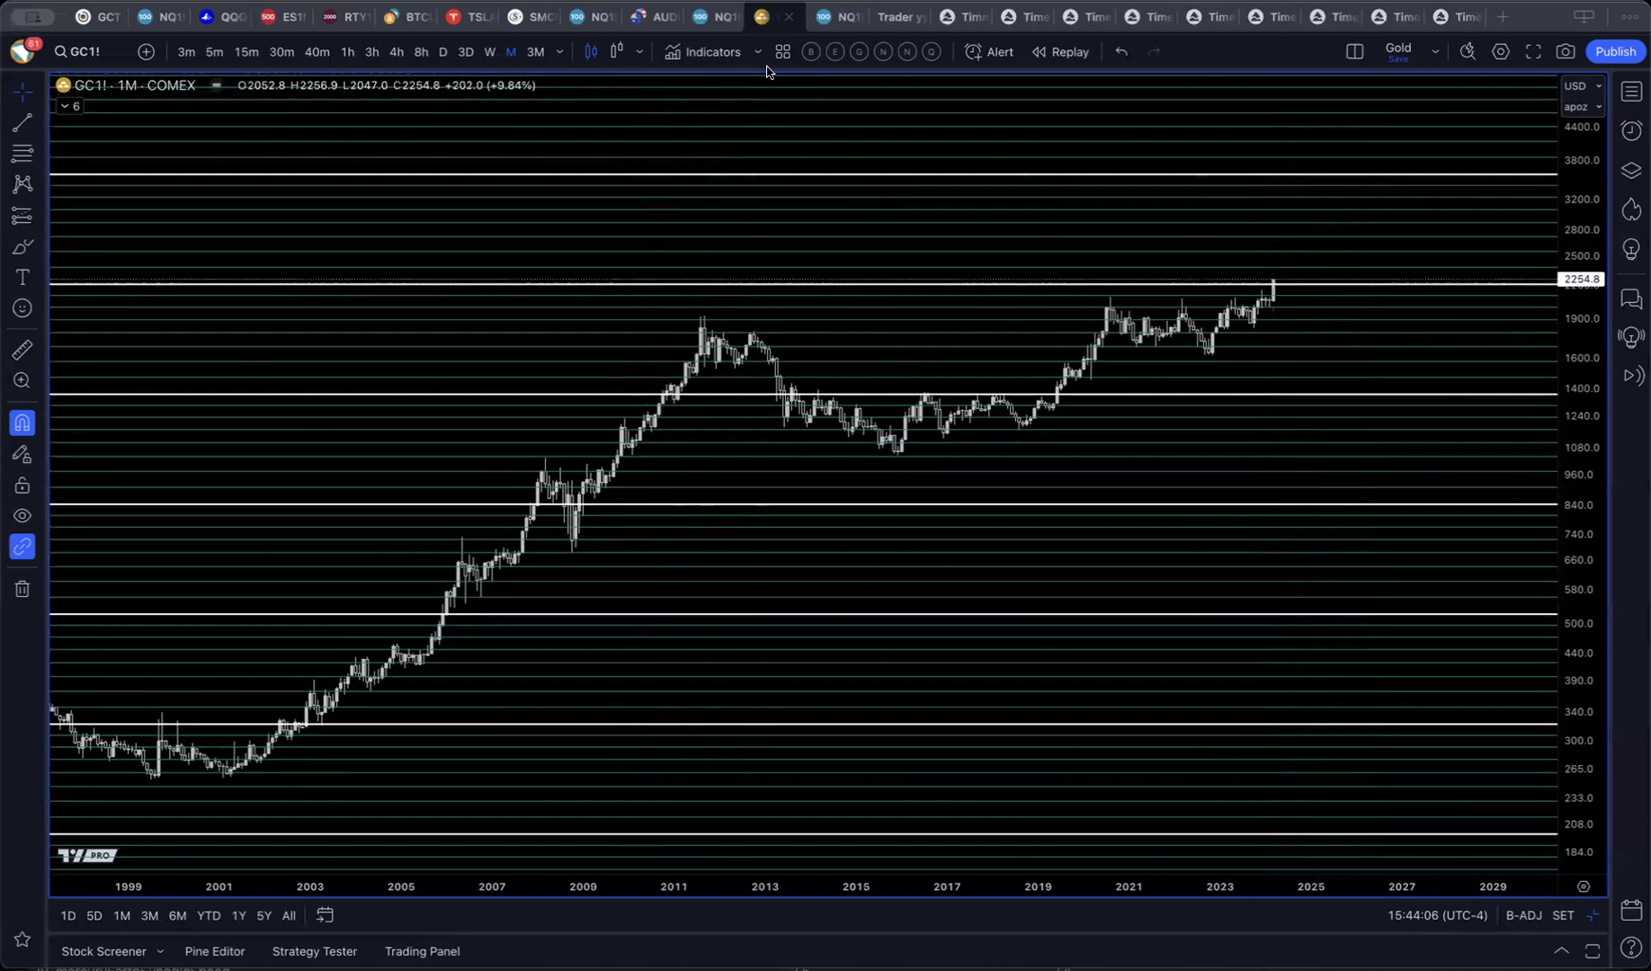
Step: Put GC1! on daily candles, auto-fit prices, and zoom to spring 2023 through mid-2024
left_click(443, 52)
double_click(1583, 425)
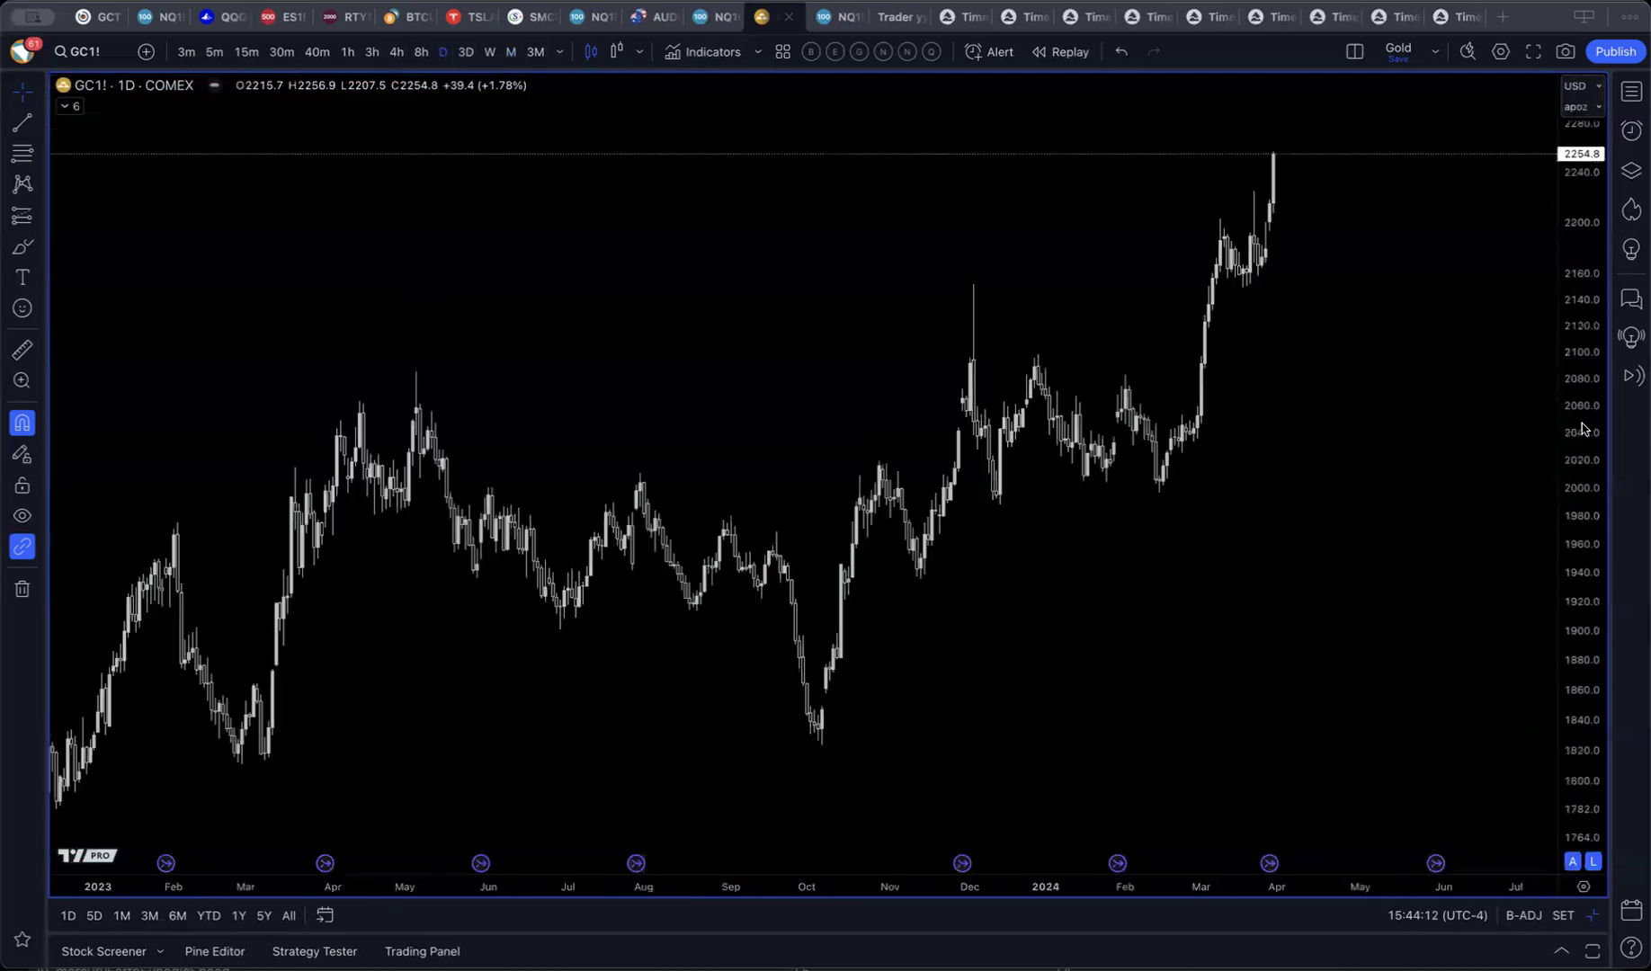
scroll(1269, 586, "up", 5)
scroll(1269, 586, "up", 5)
scroll(1223, 572, "up", 3)
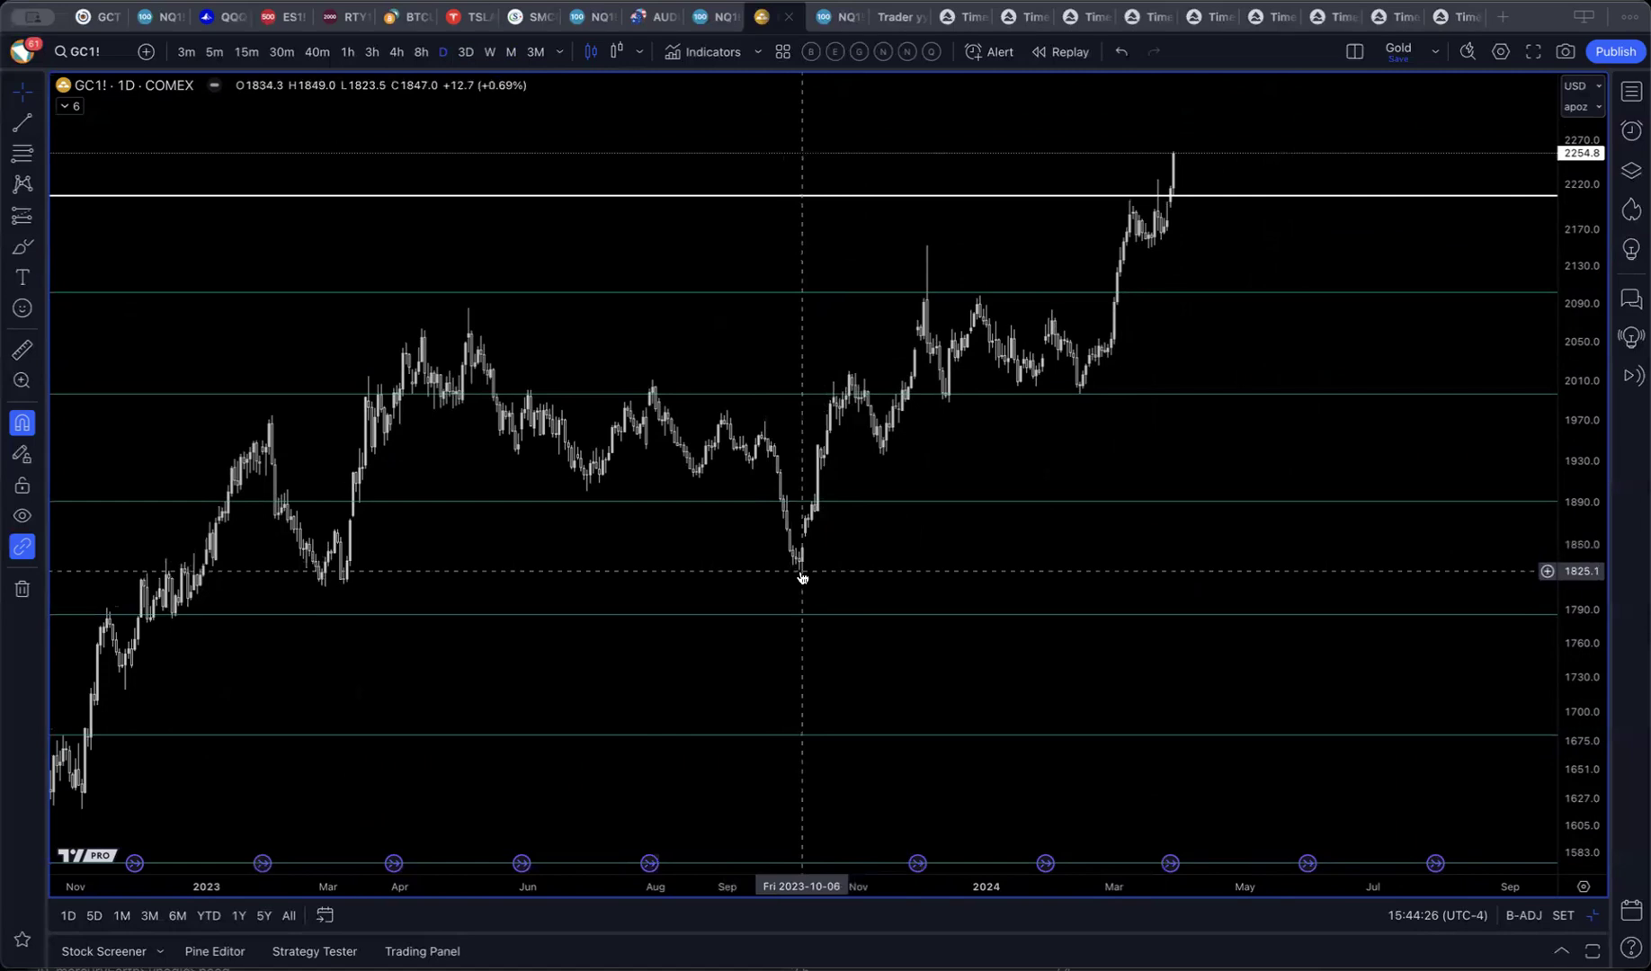
scroll(803, 578, "up", 8)
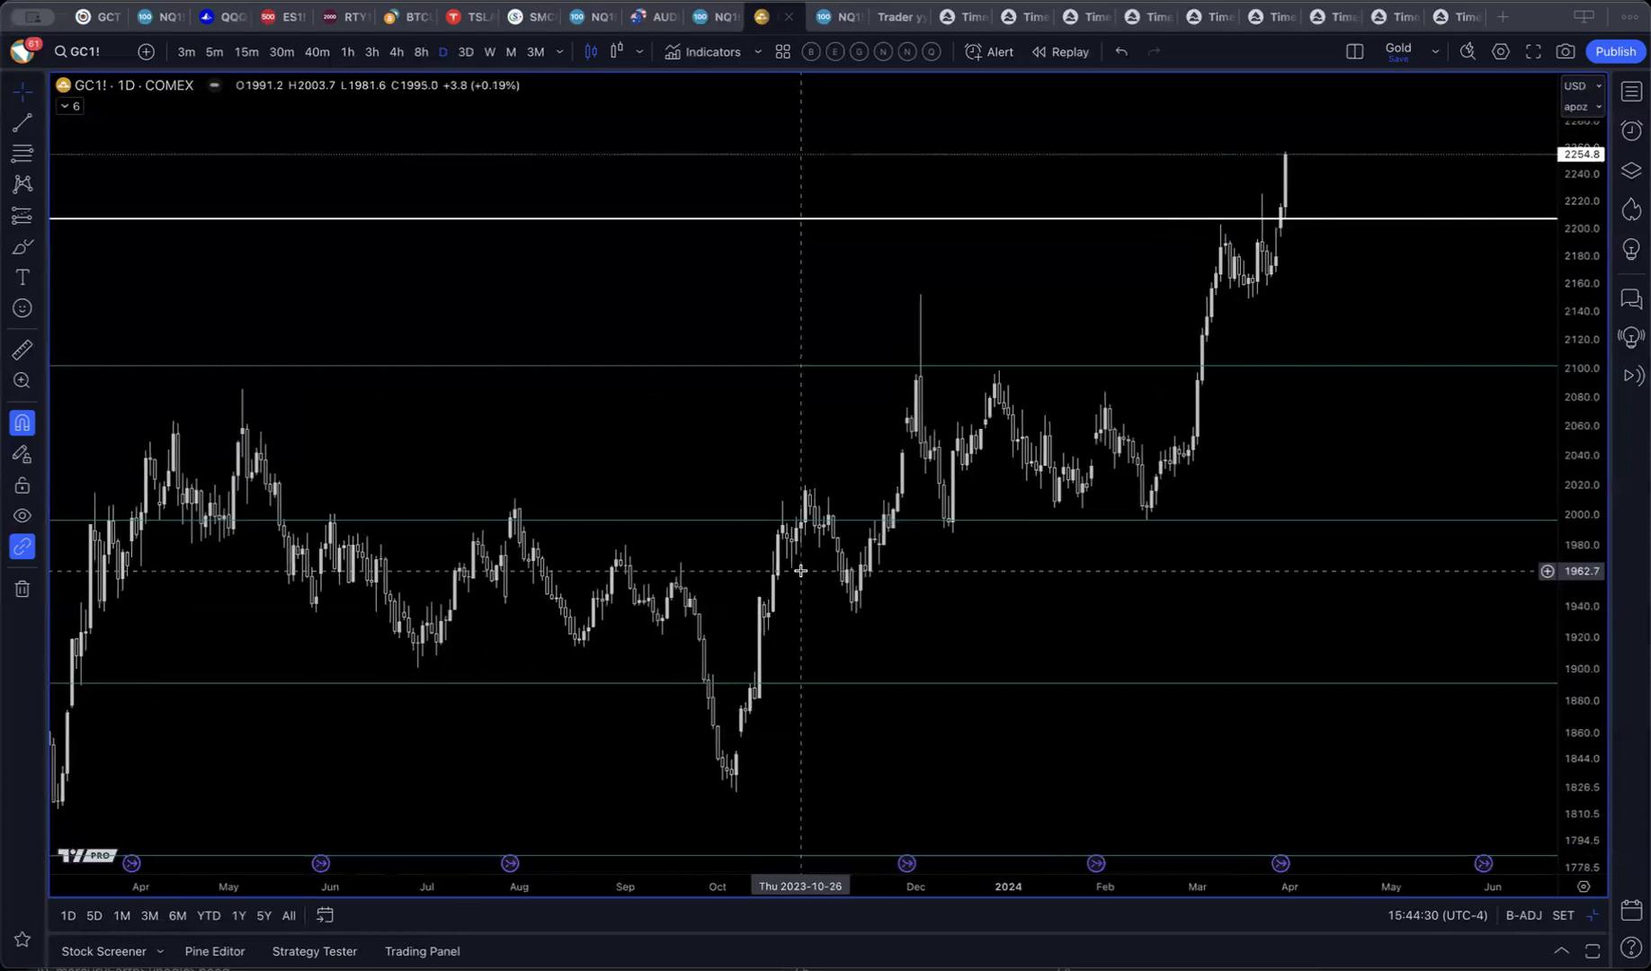
scroll(800, 570, "up", 2)
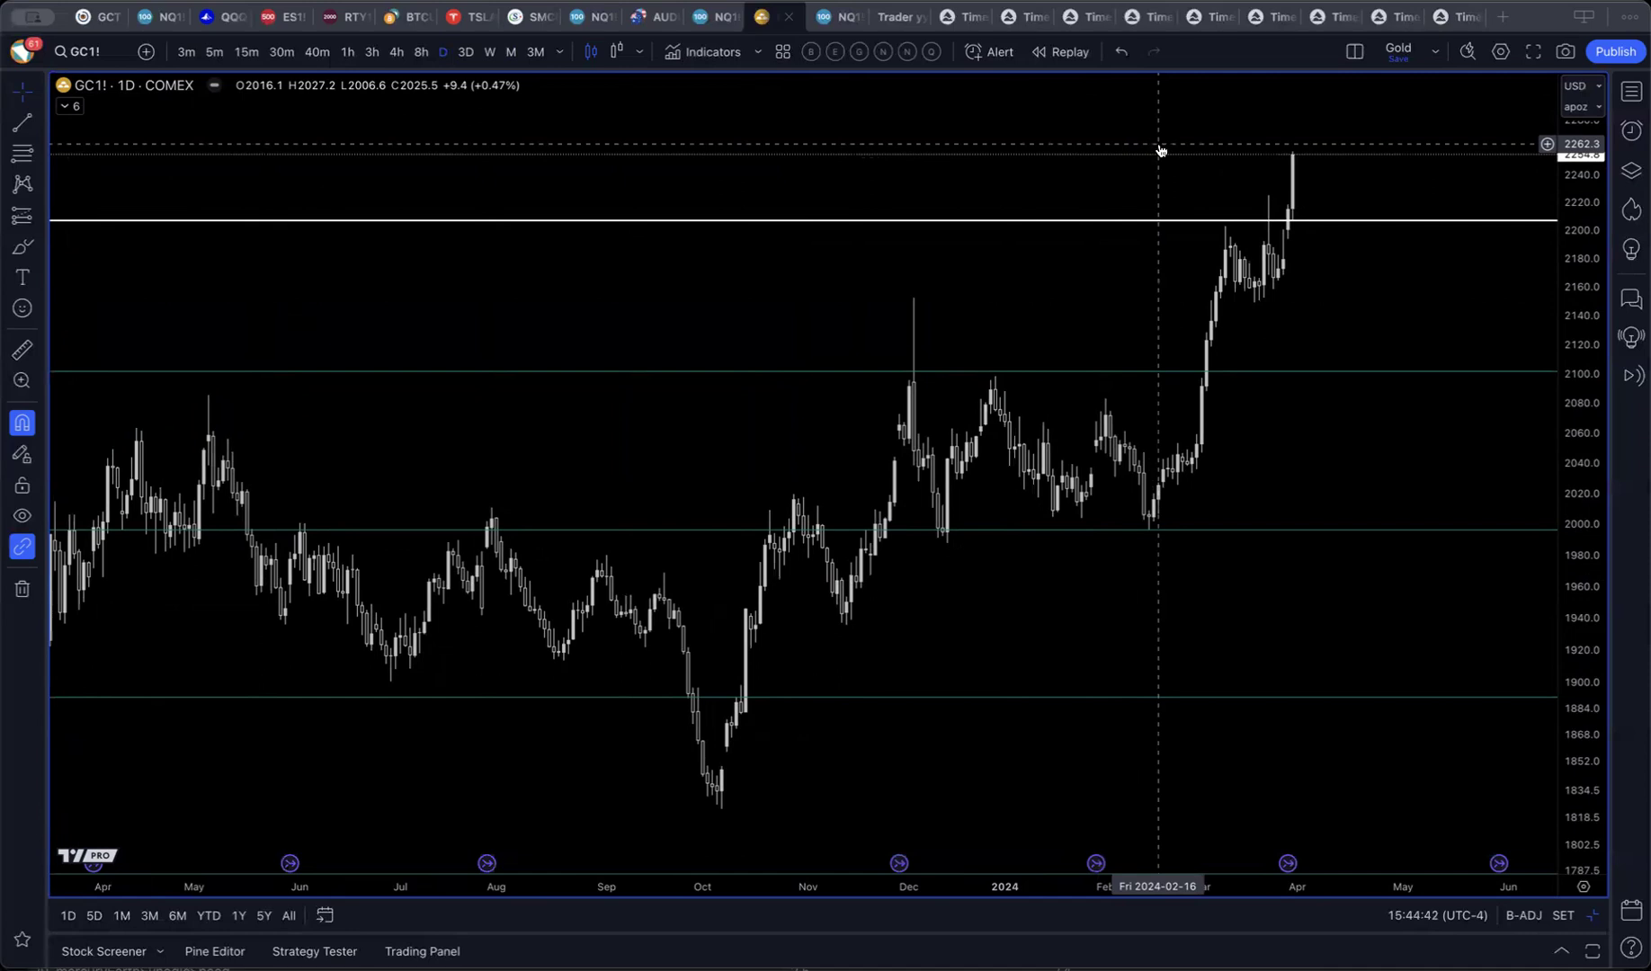
Step: In Time Trades' GLD influencers table, select venusEarthSynodicSpeed in row 11
key("super+Tab")
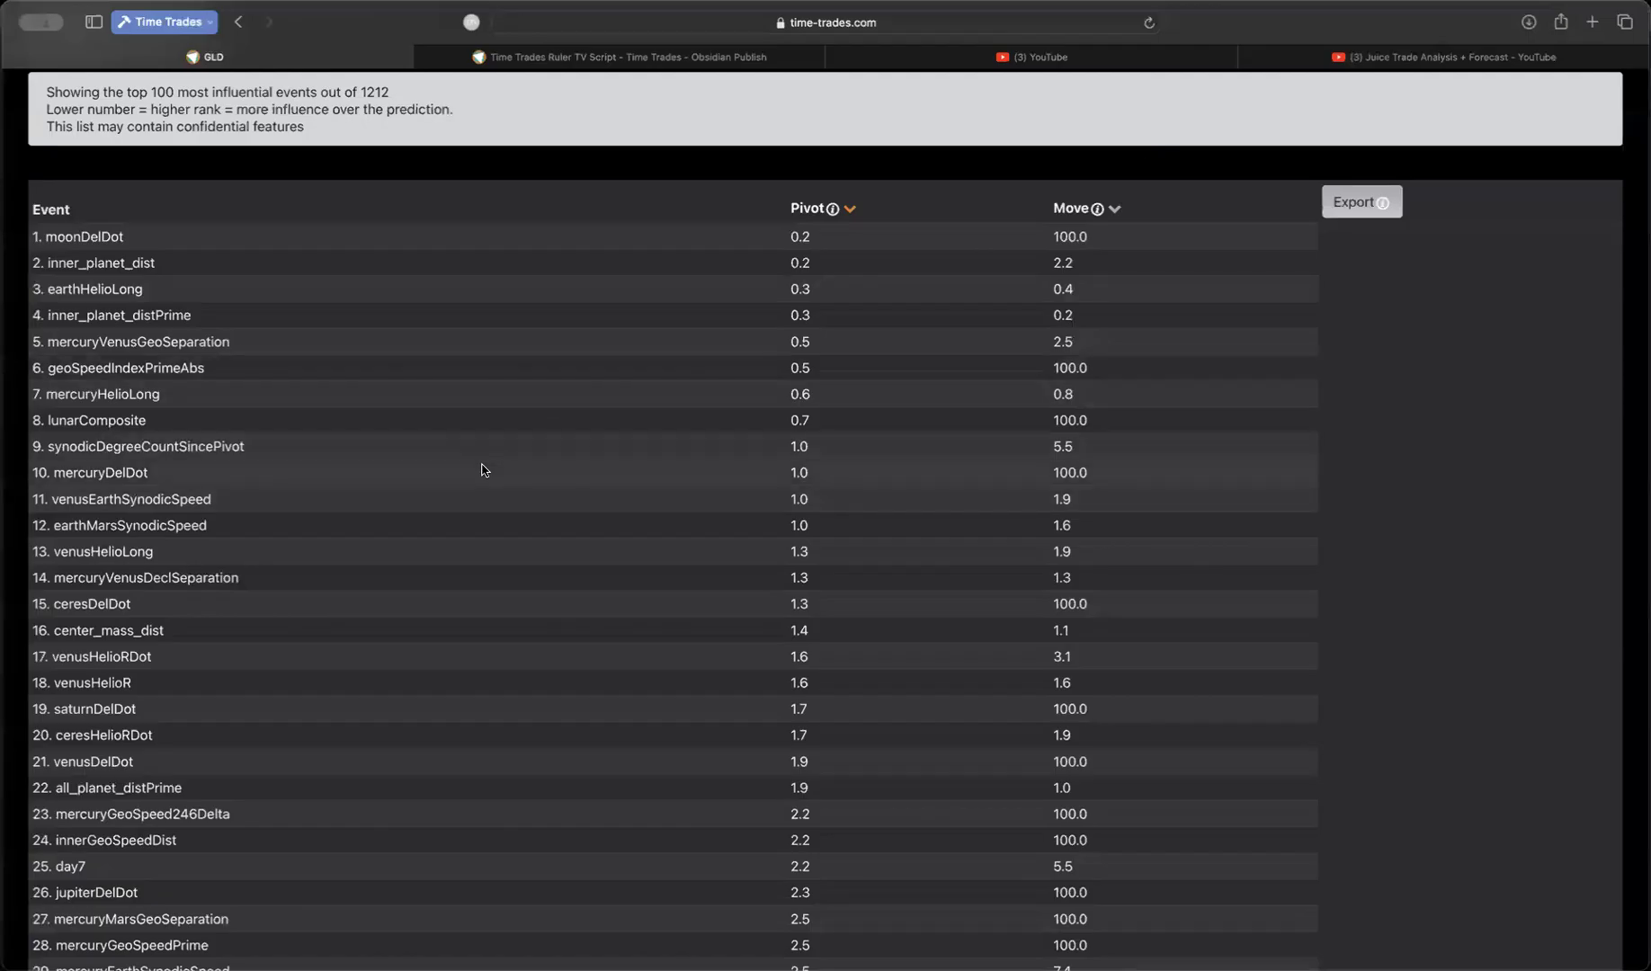
scroll(487, 469, "up", 3)
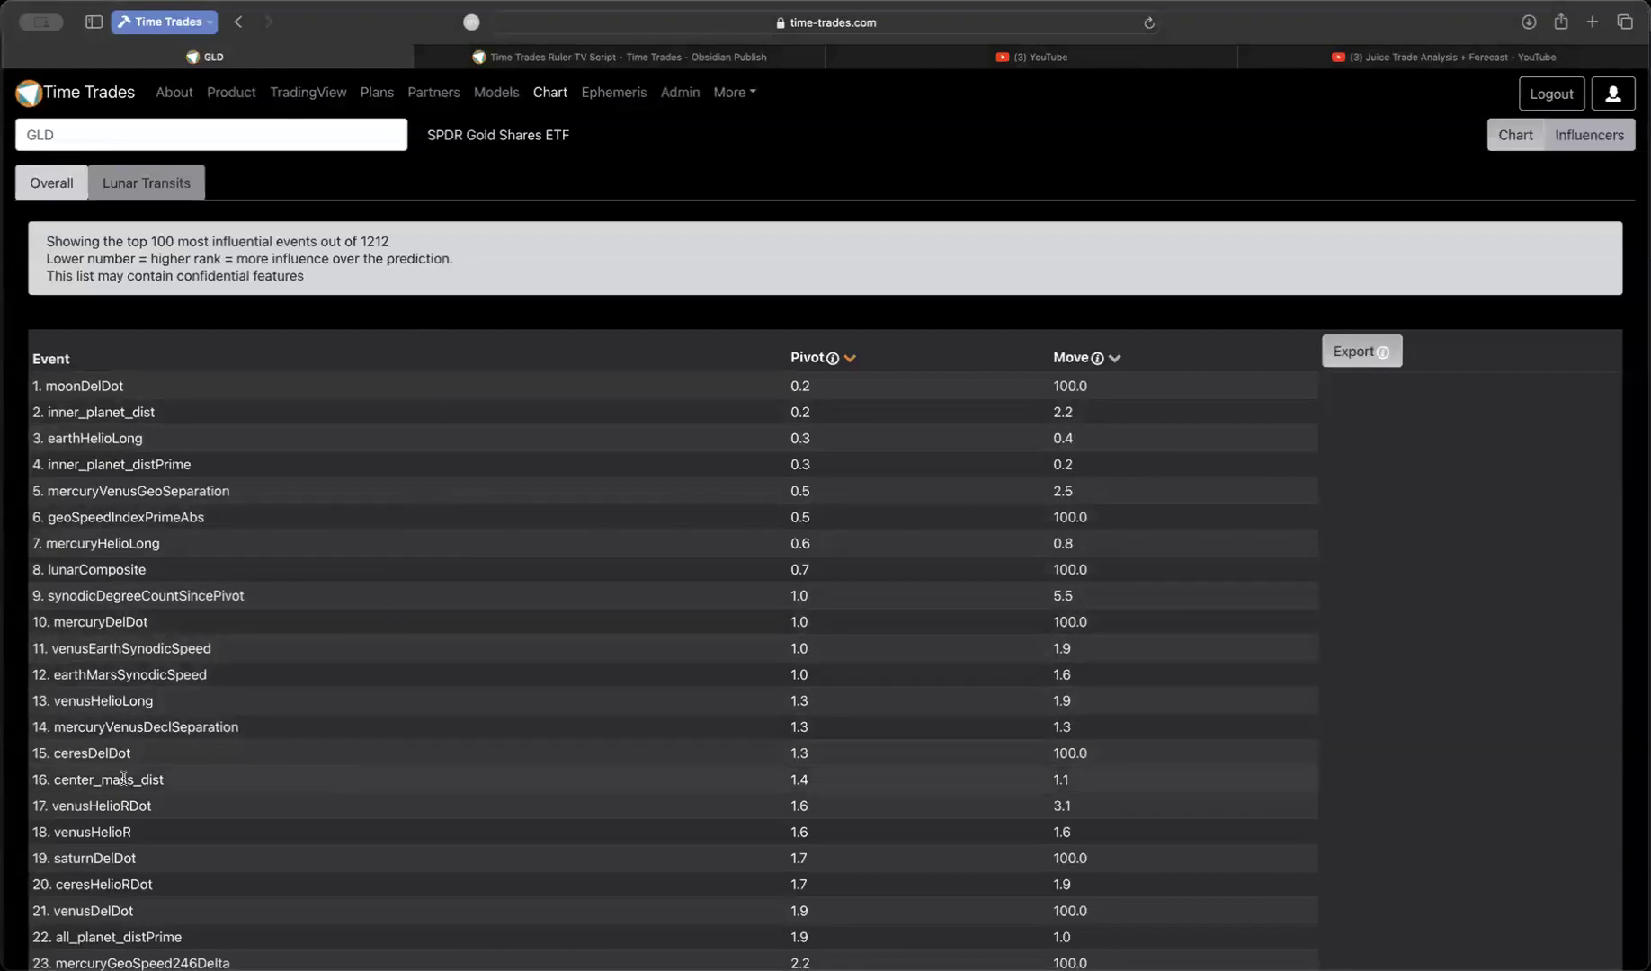
double_click(75, 647)
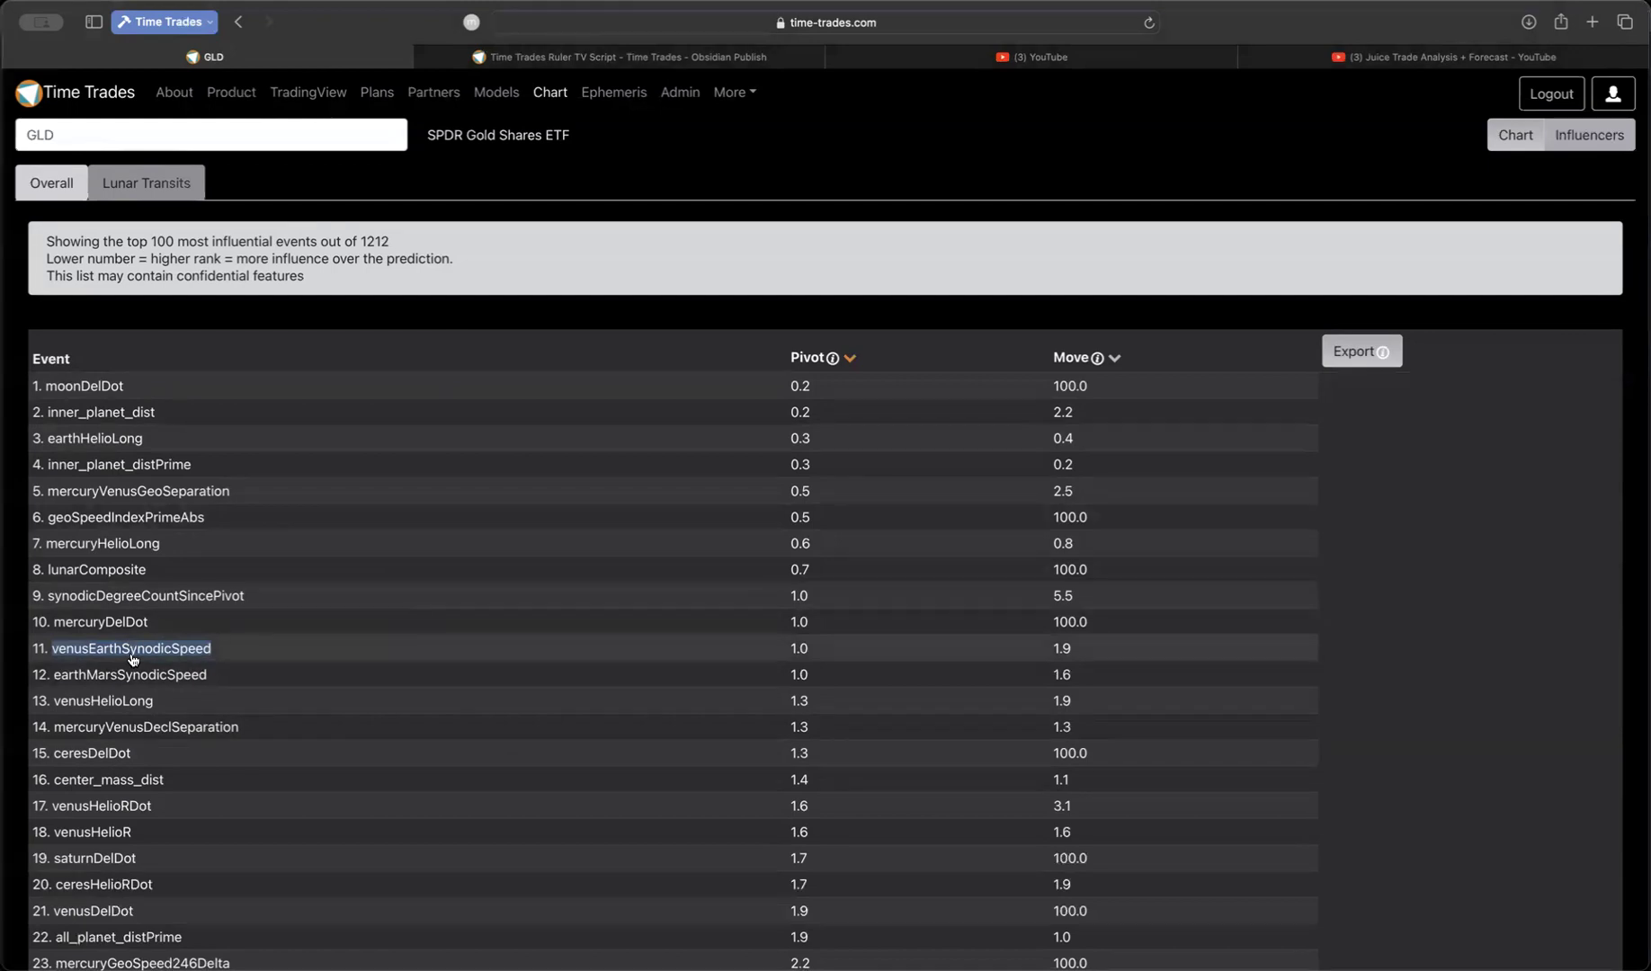
Step: Back on the GC1! chart, unhide the Time Trades Ruler indicator
key("super+Tab")
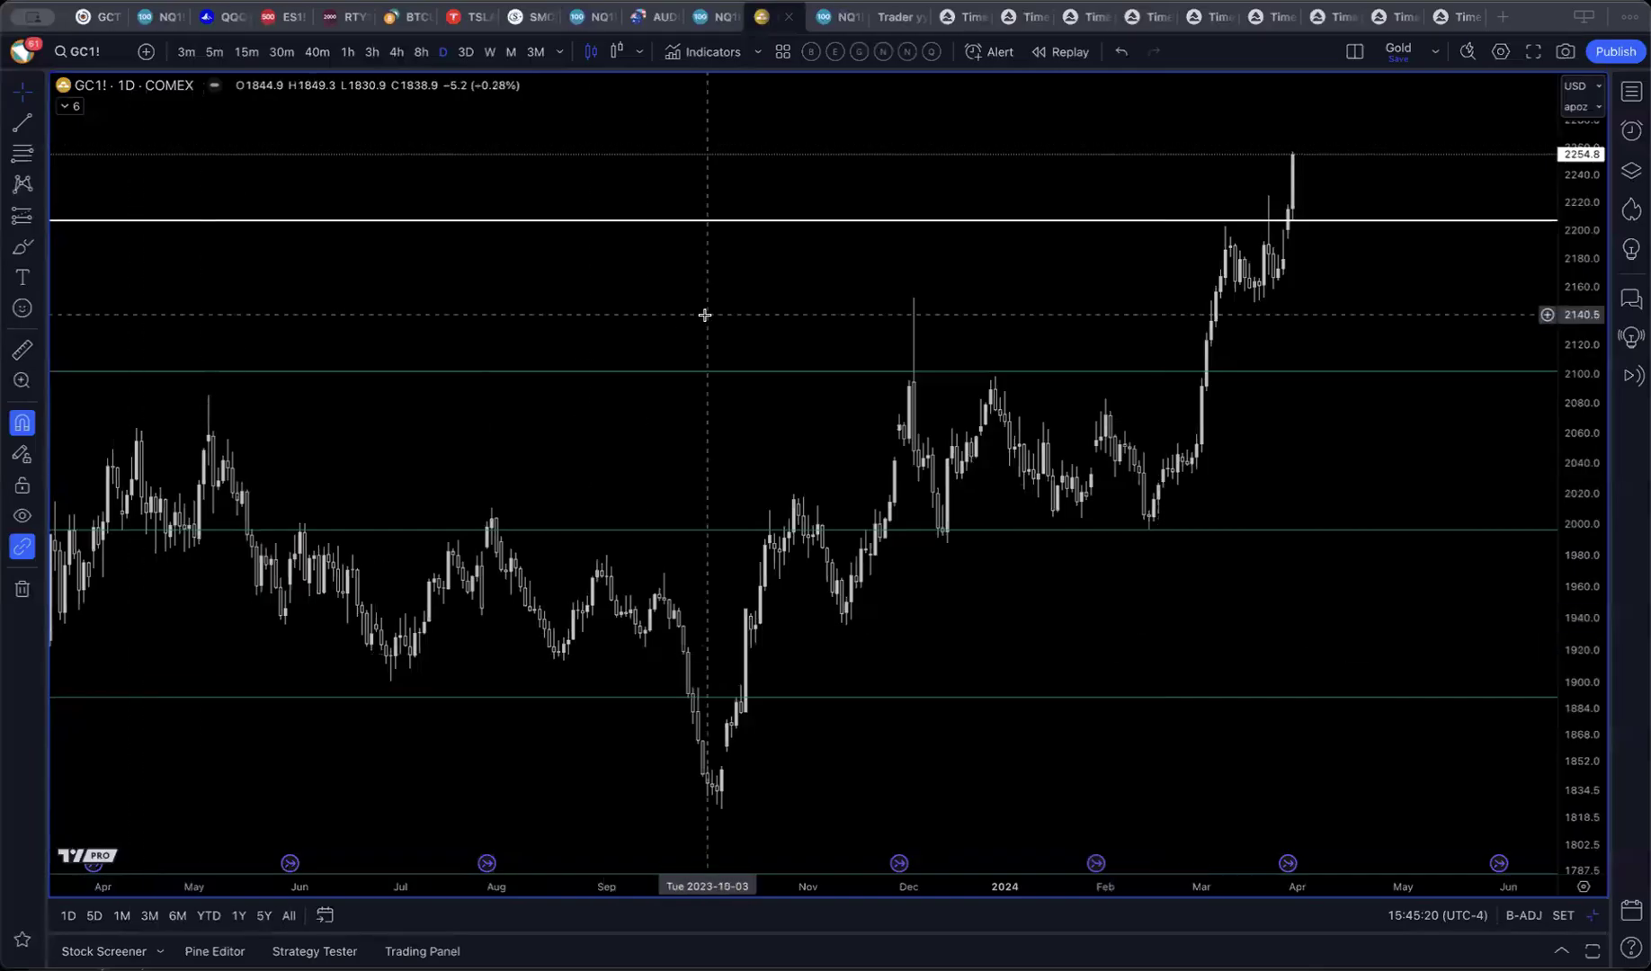
left_click(67, 107)
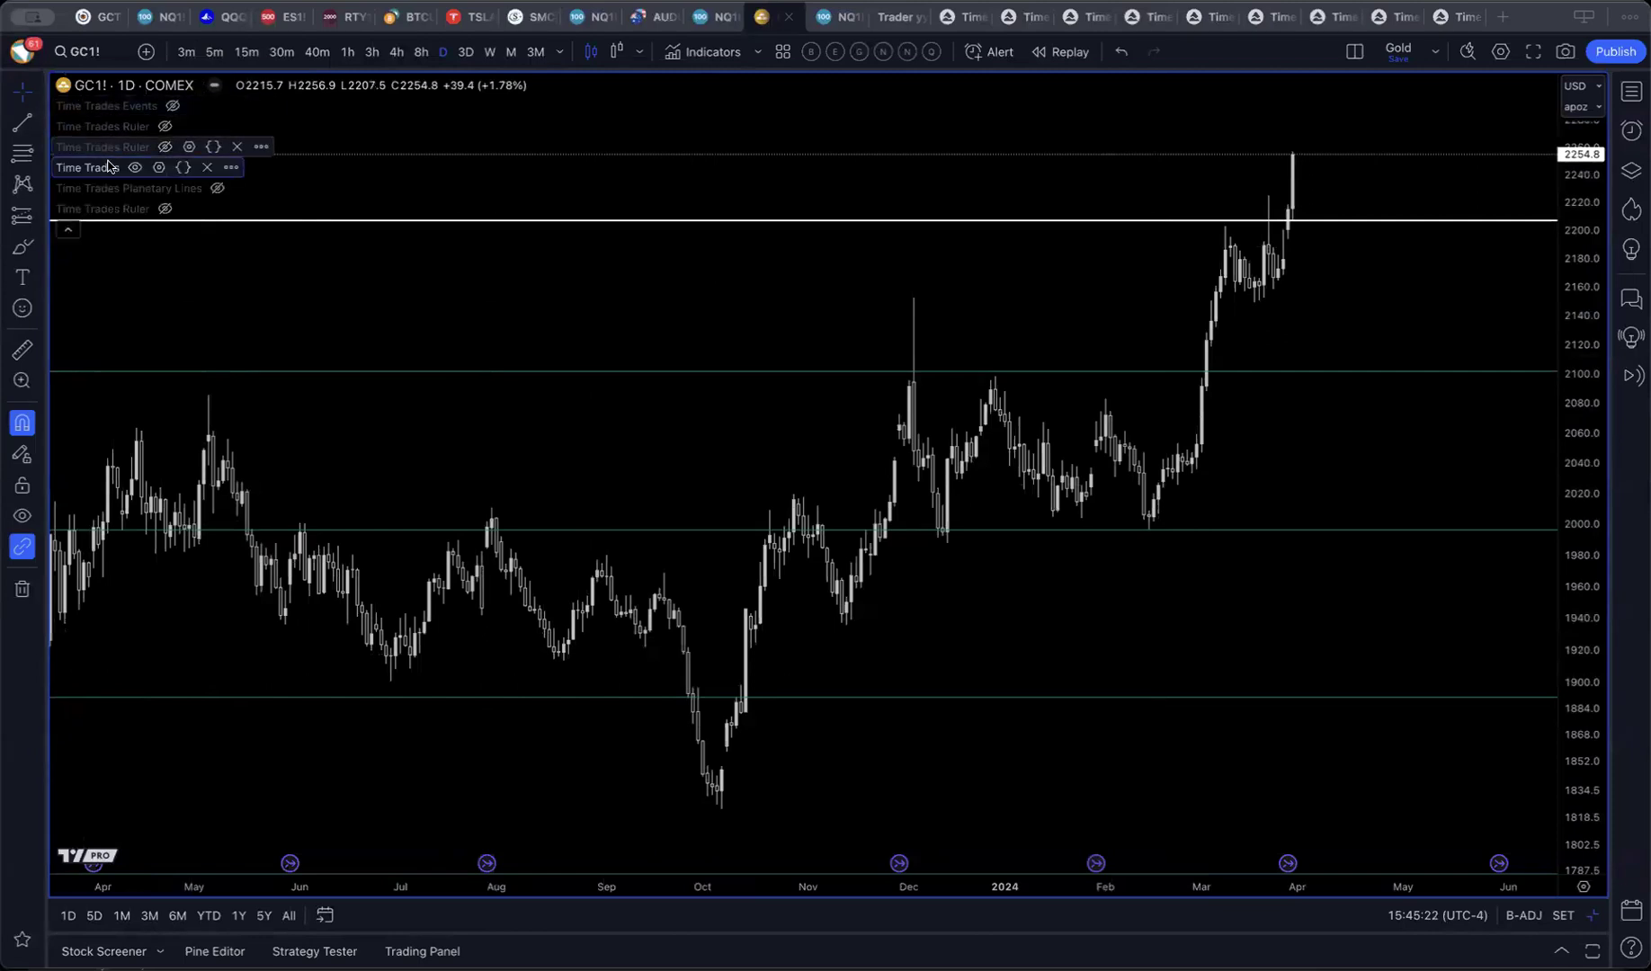
left_click(164, 209)
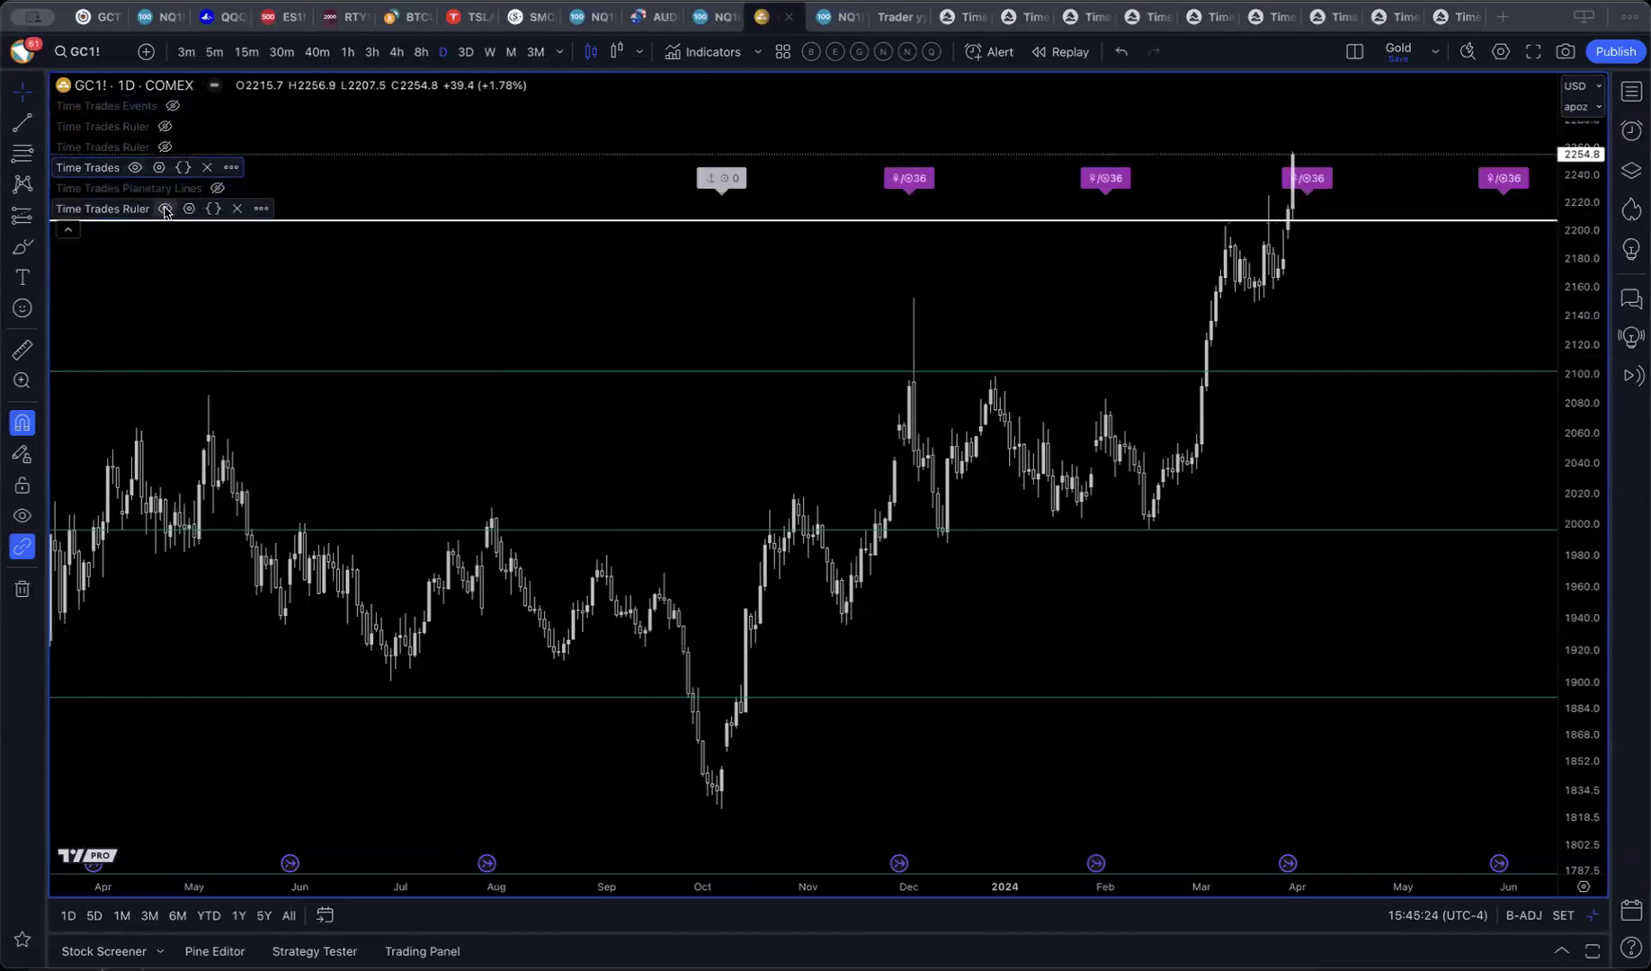
left_click(68, 234)
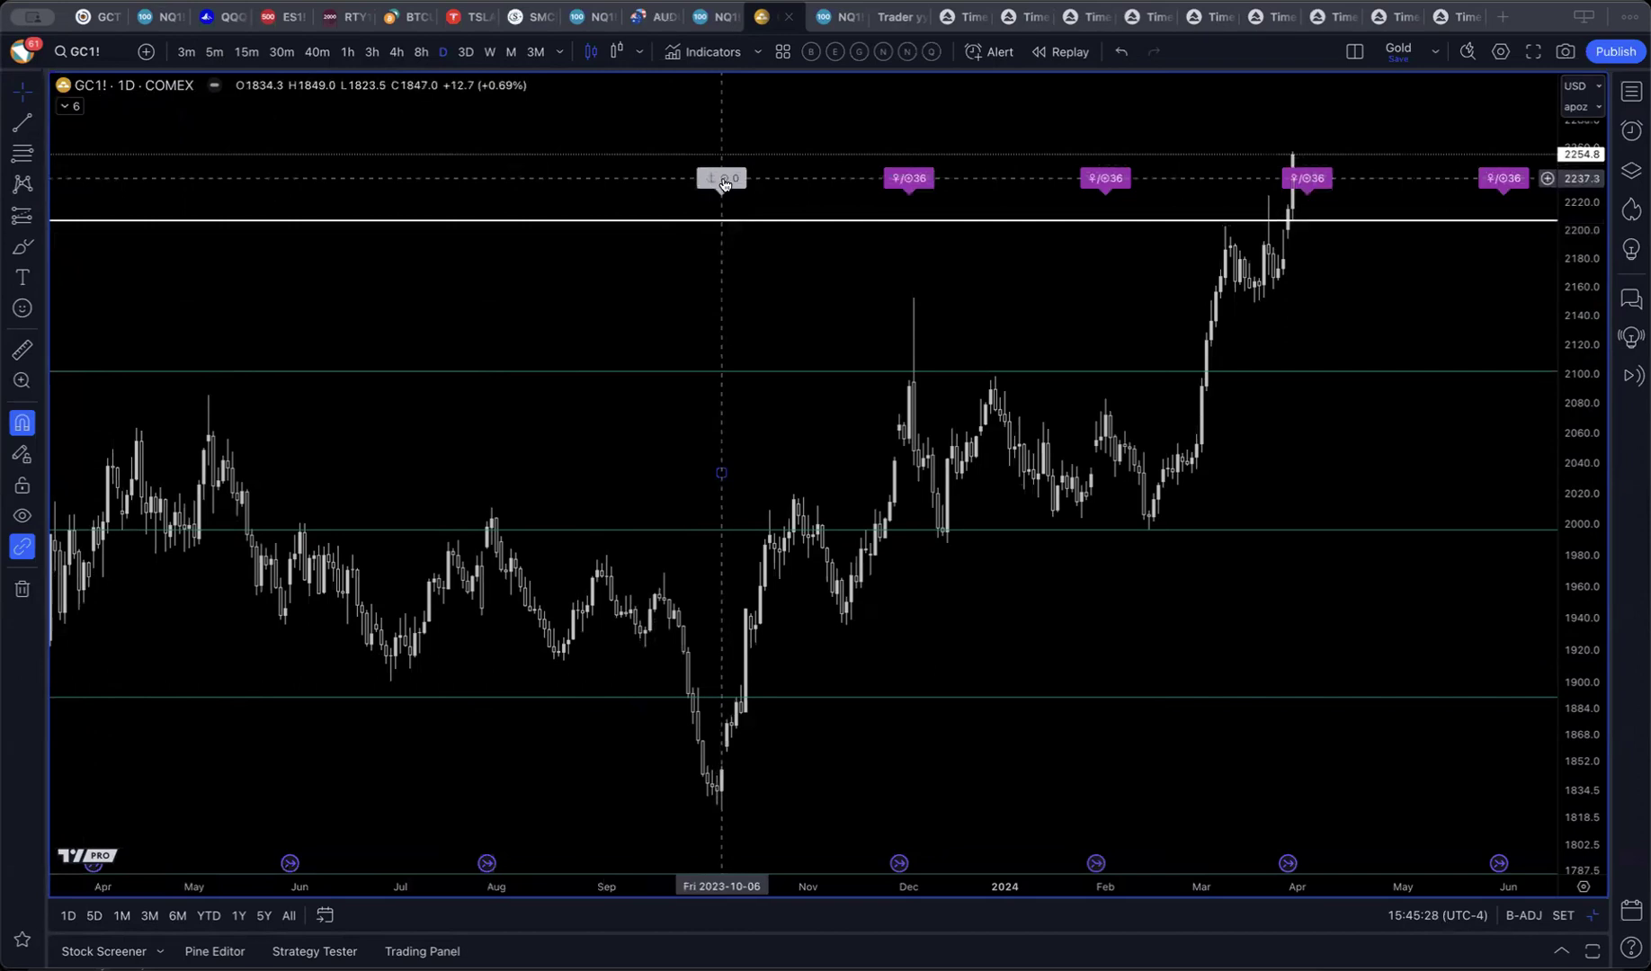
Step: Open the Time Trades Ruler settings to check its Venus/Earth 36° configuration
double_click(725, 180)
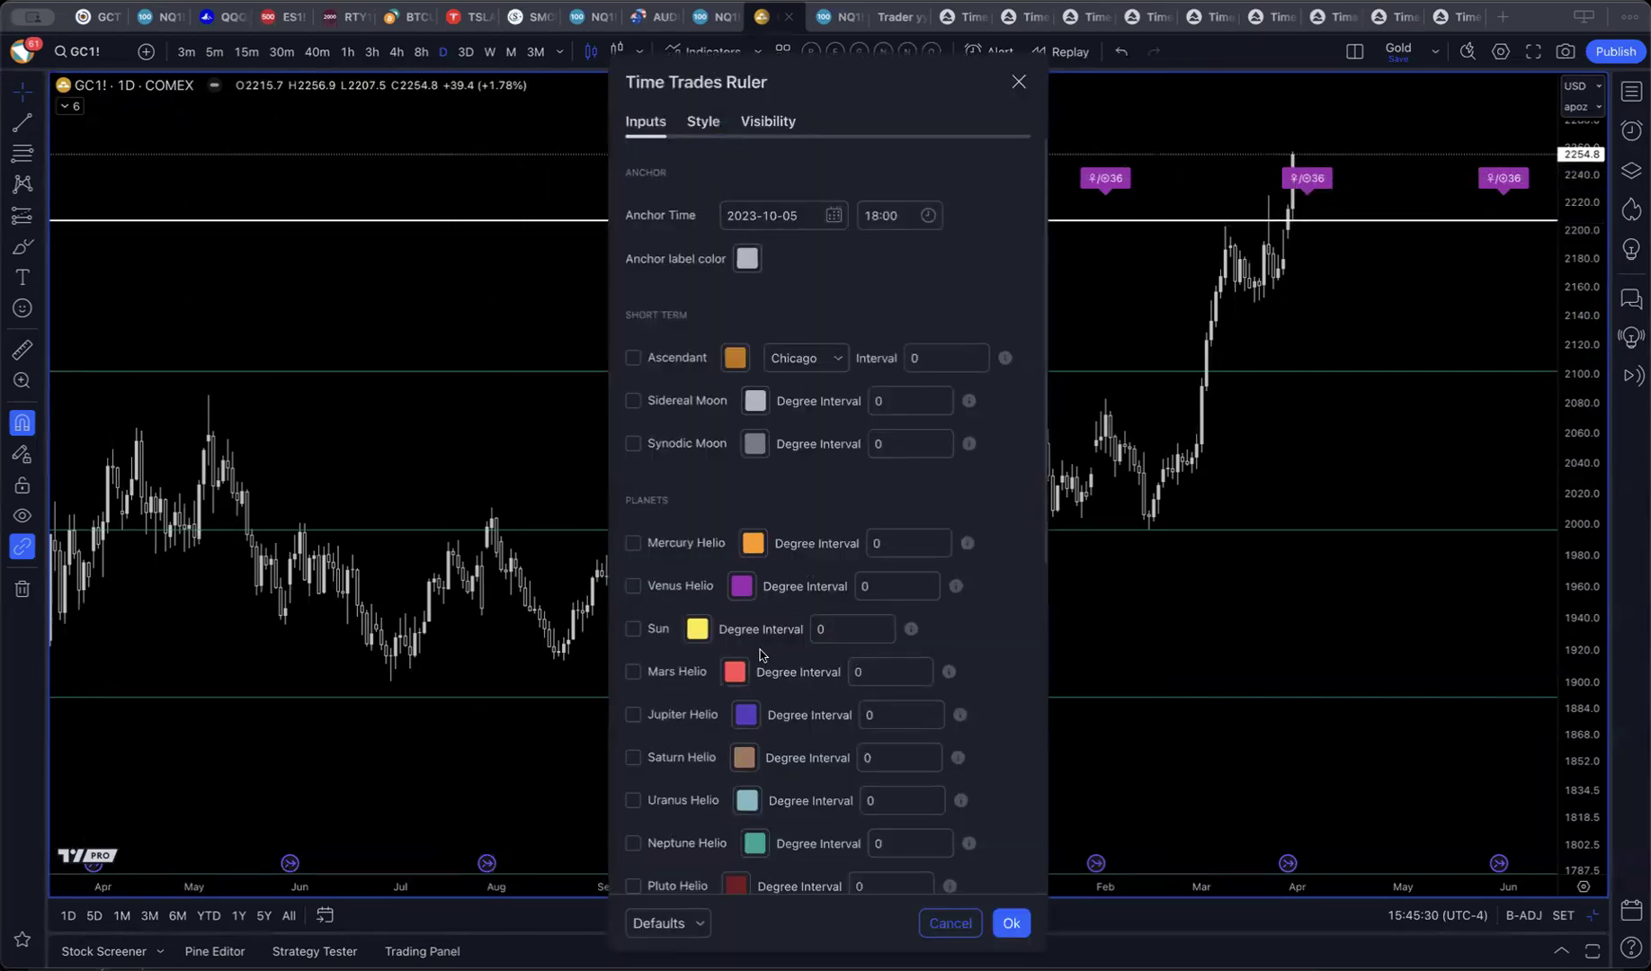
scroll(760, 654, "down", 2)
scroll(760, 653, "down", 4)
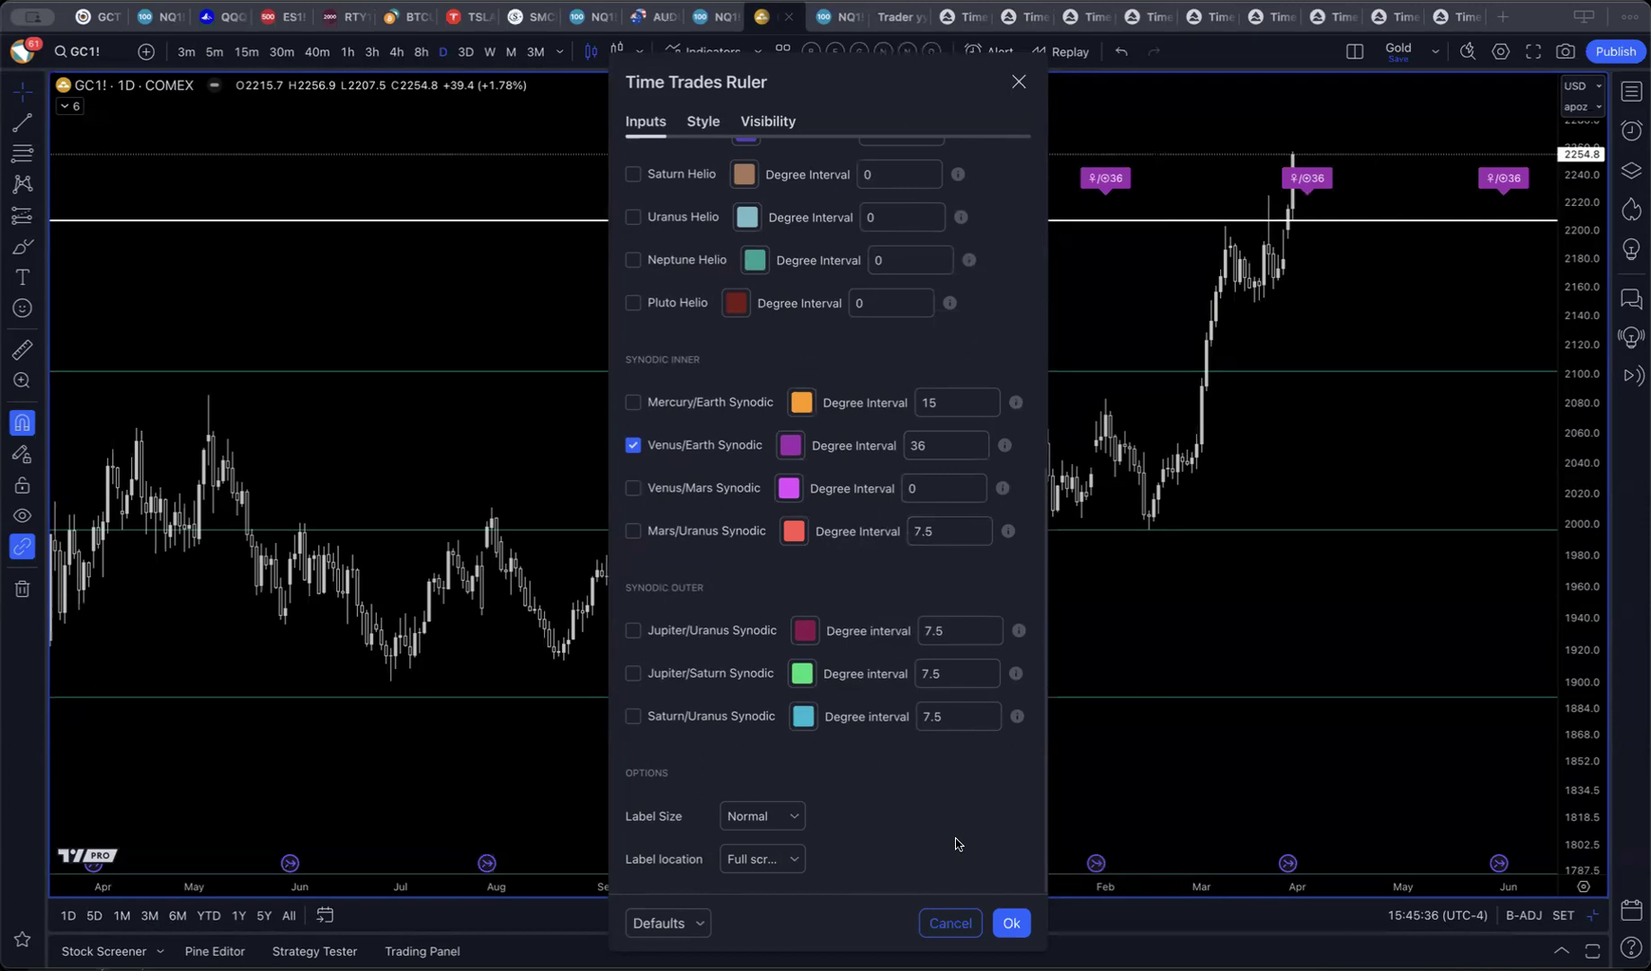
left_click(969, 924)
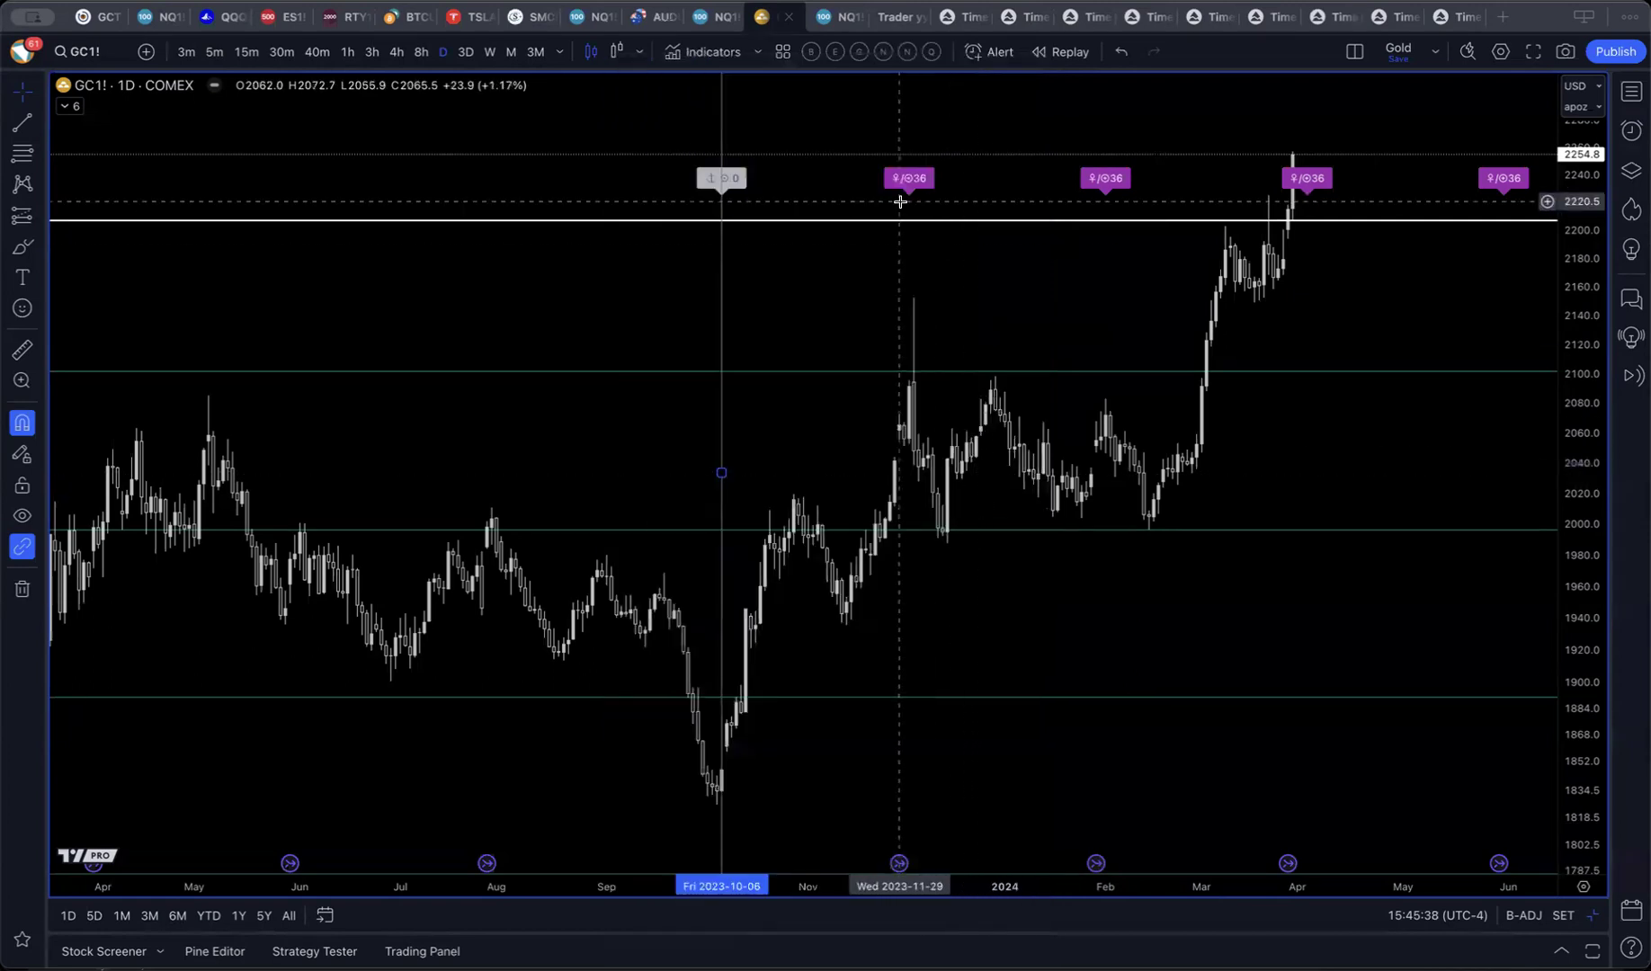
left_click(944, 205)
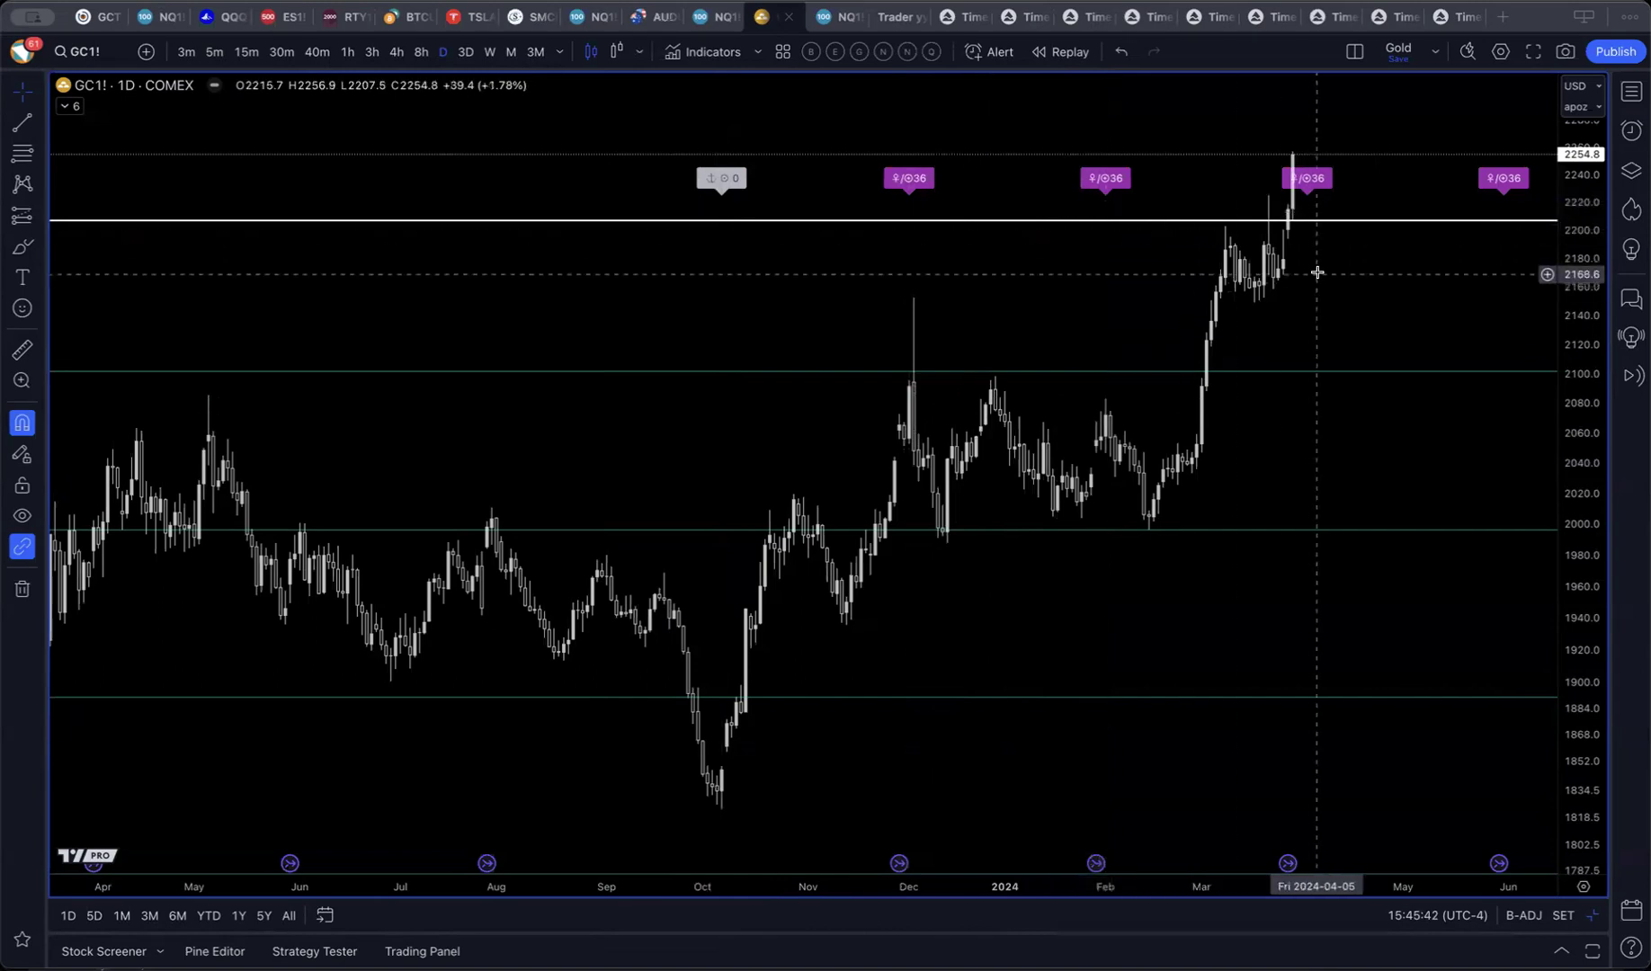
mouse_move(1308, 189)
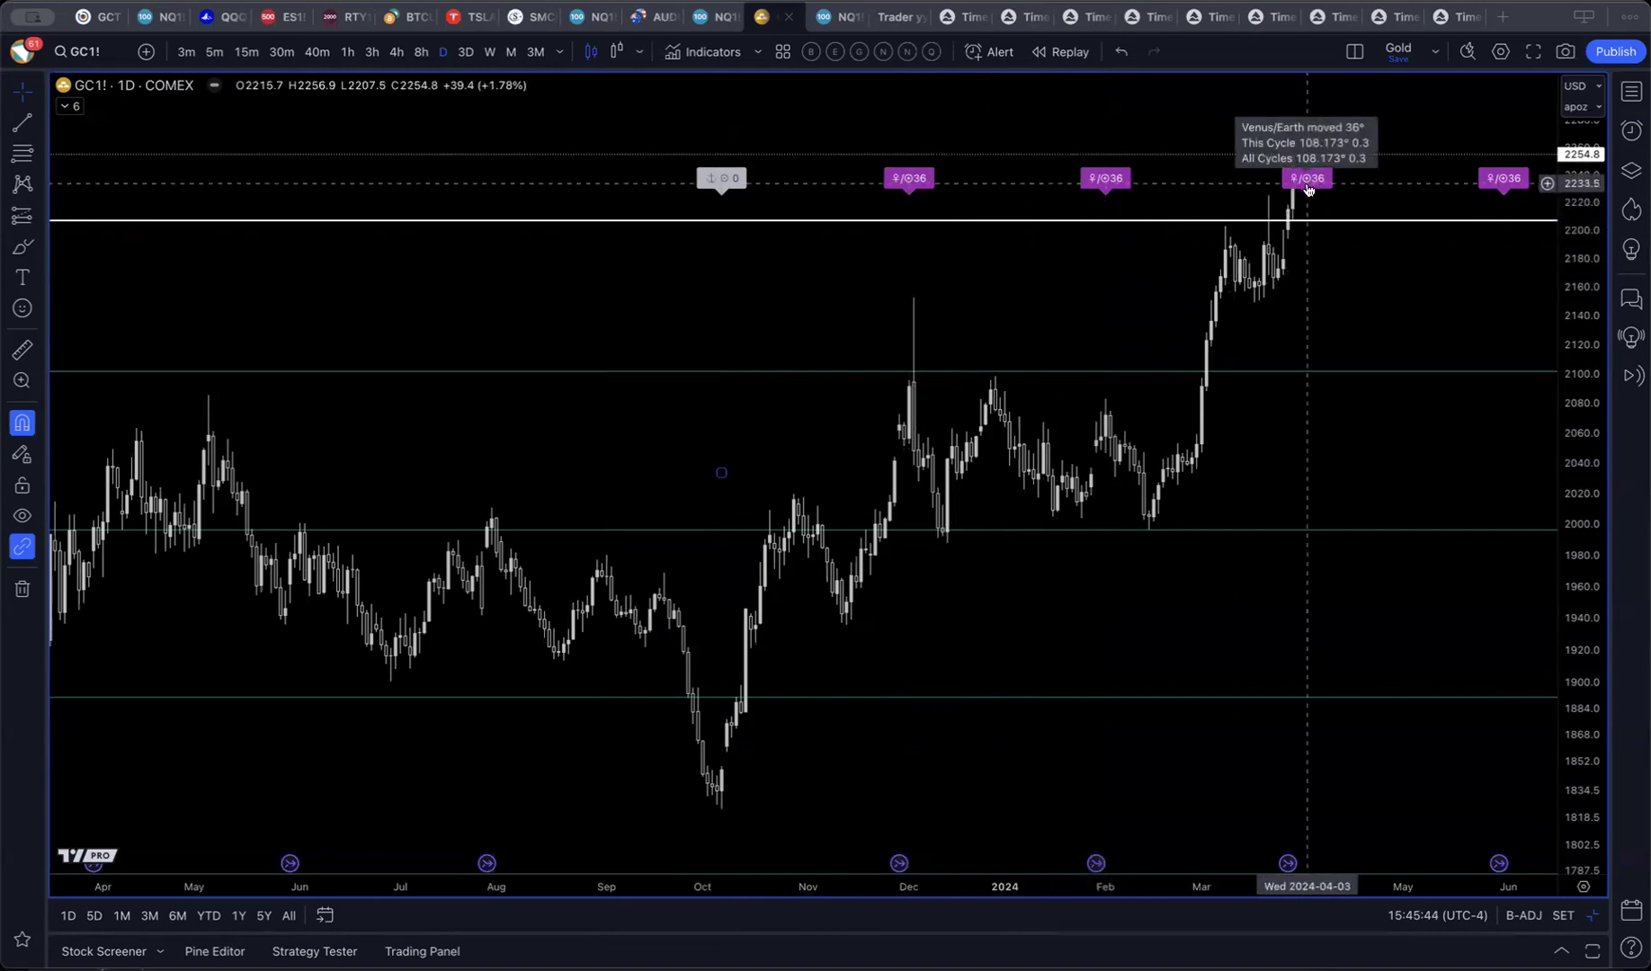
scroll(1308, 189, "up", 5)
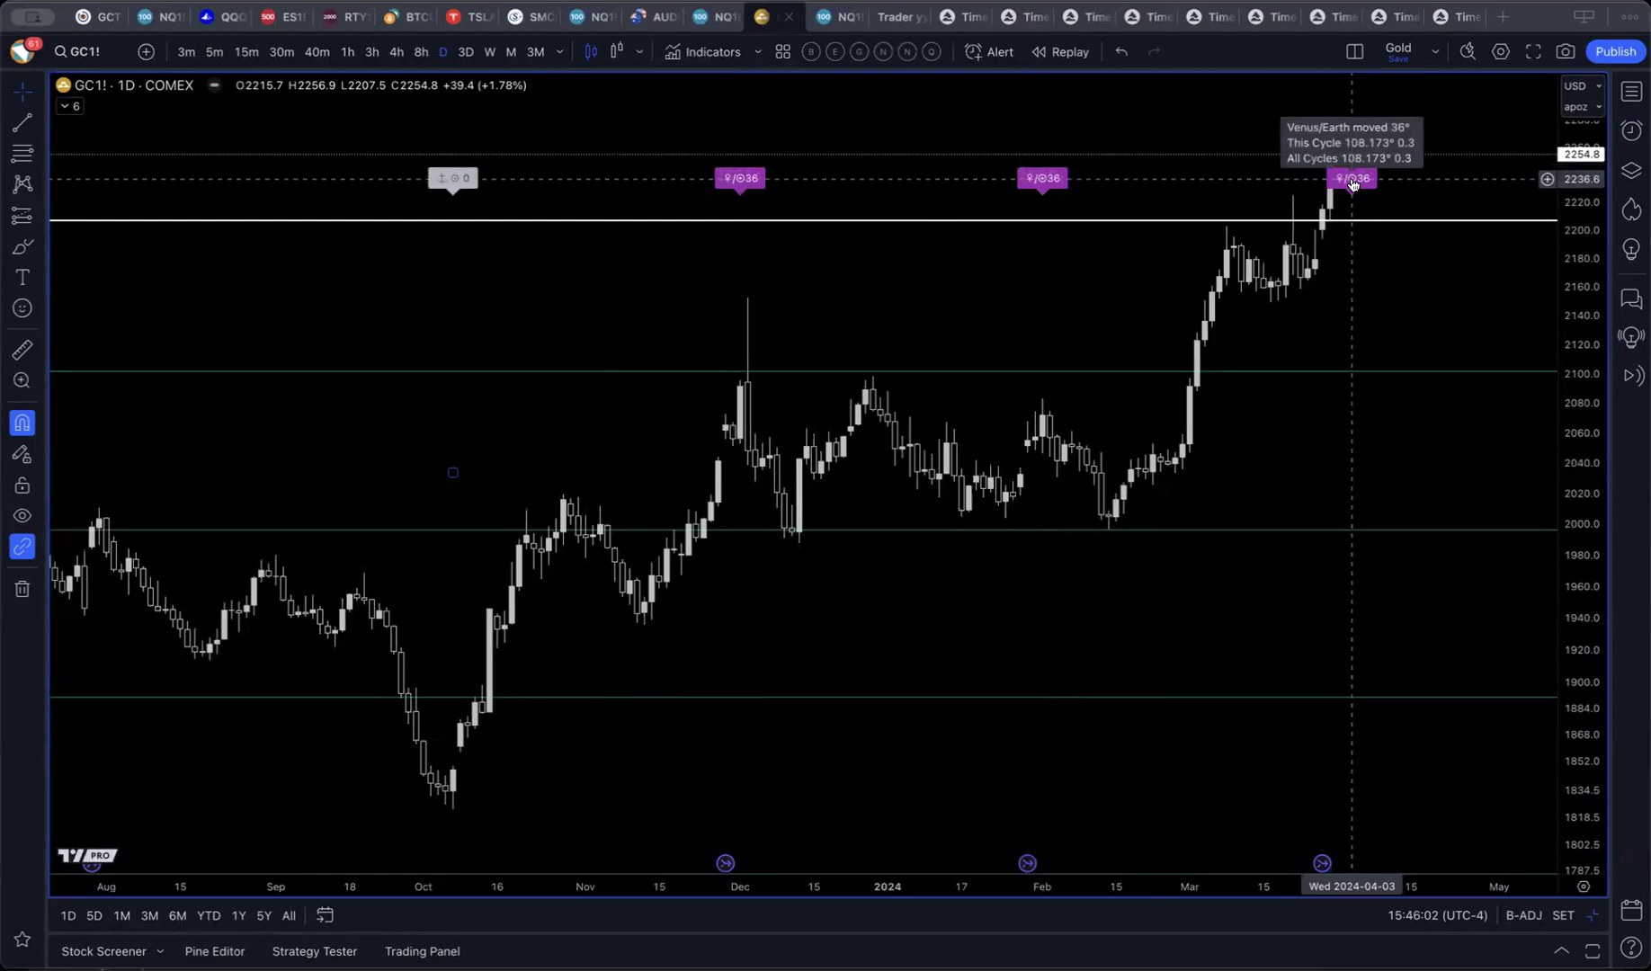
scroll(1355, 187, "up", 2)
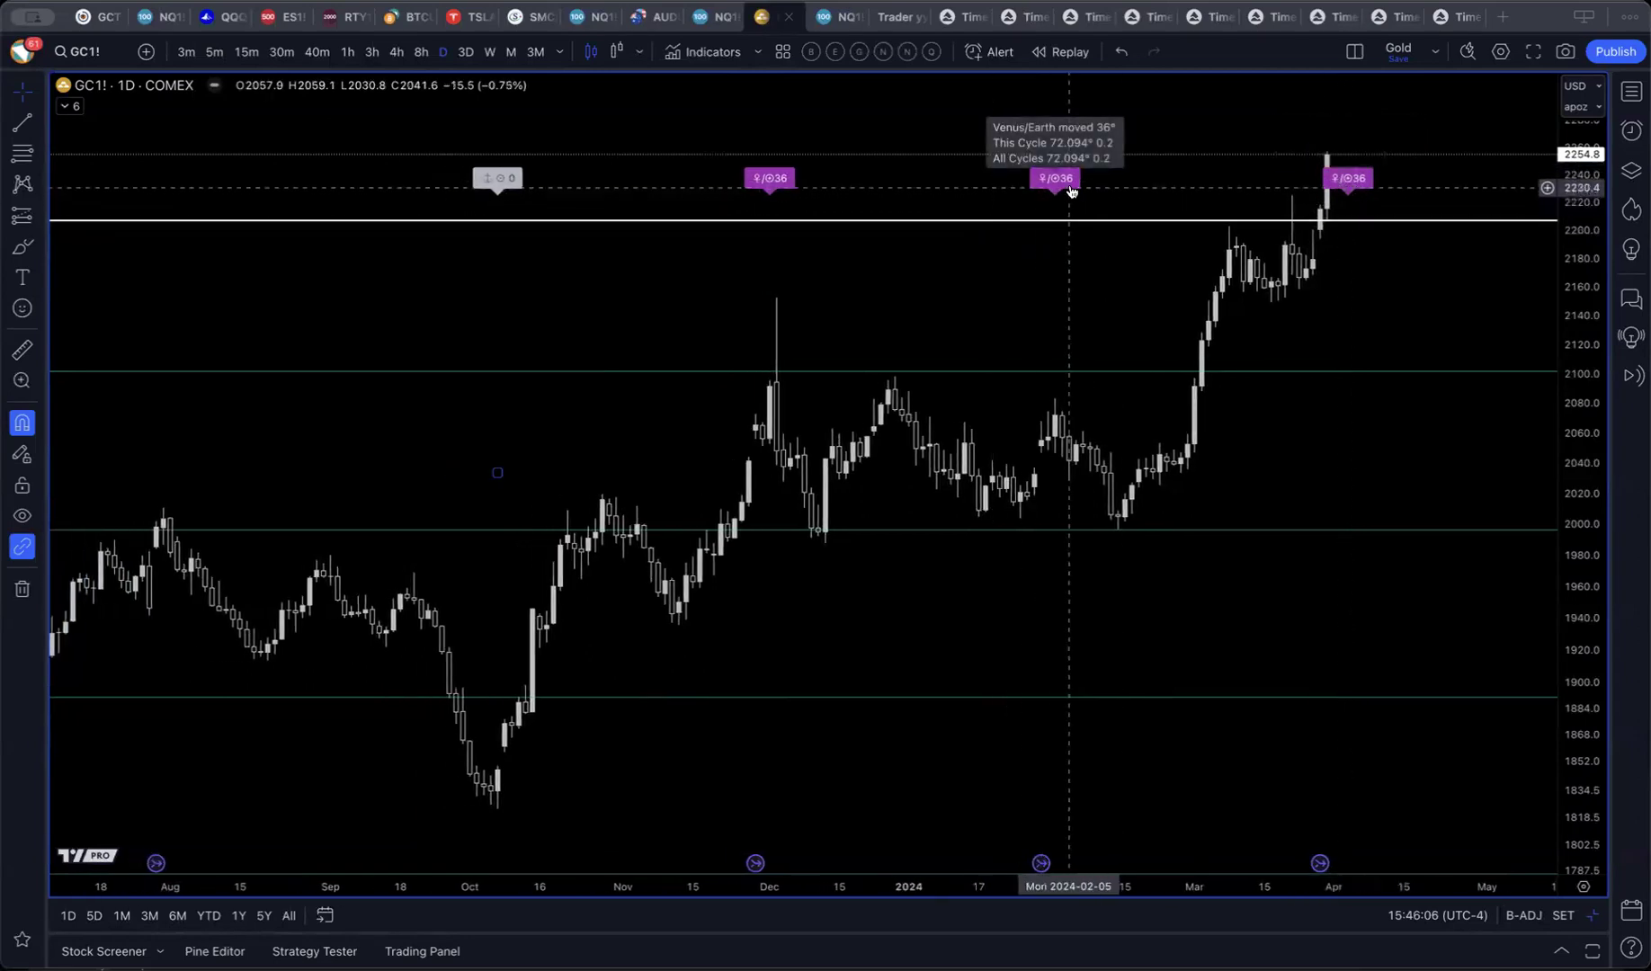
scroll(1315, 378, "right", 1)
scroll(1314, 379, "right", 5)
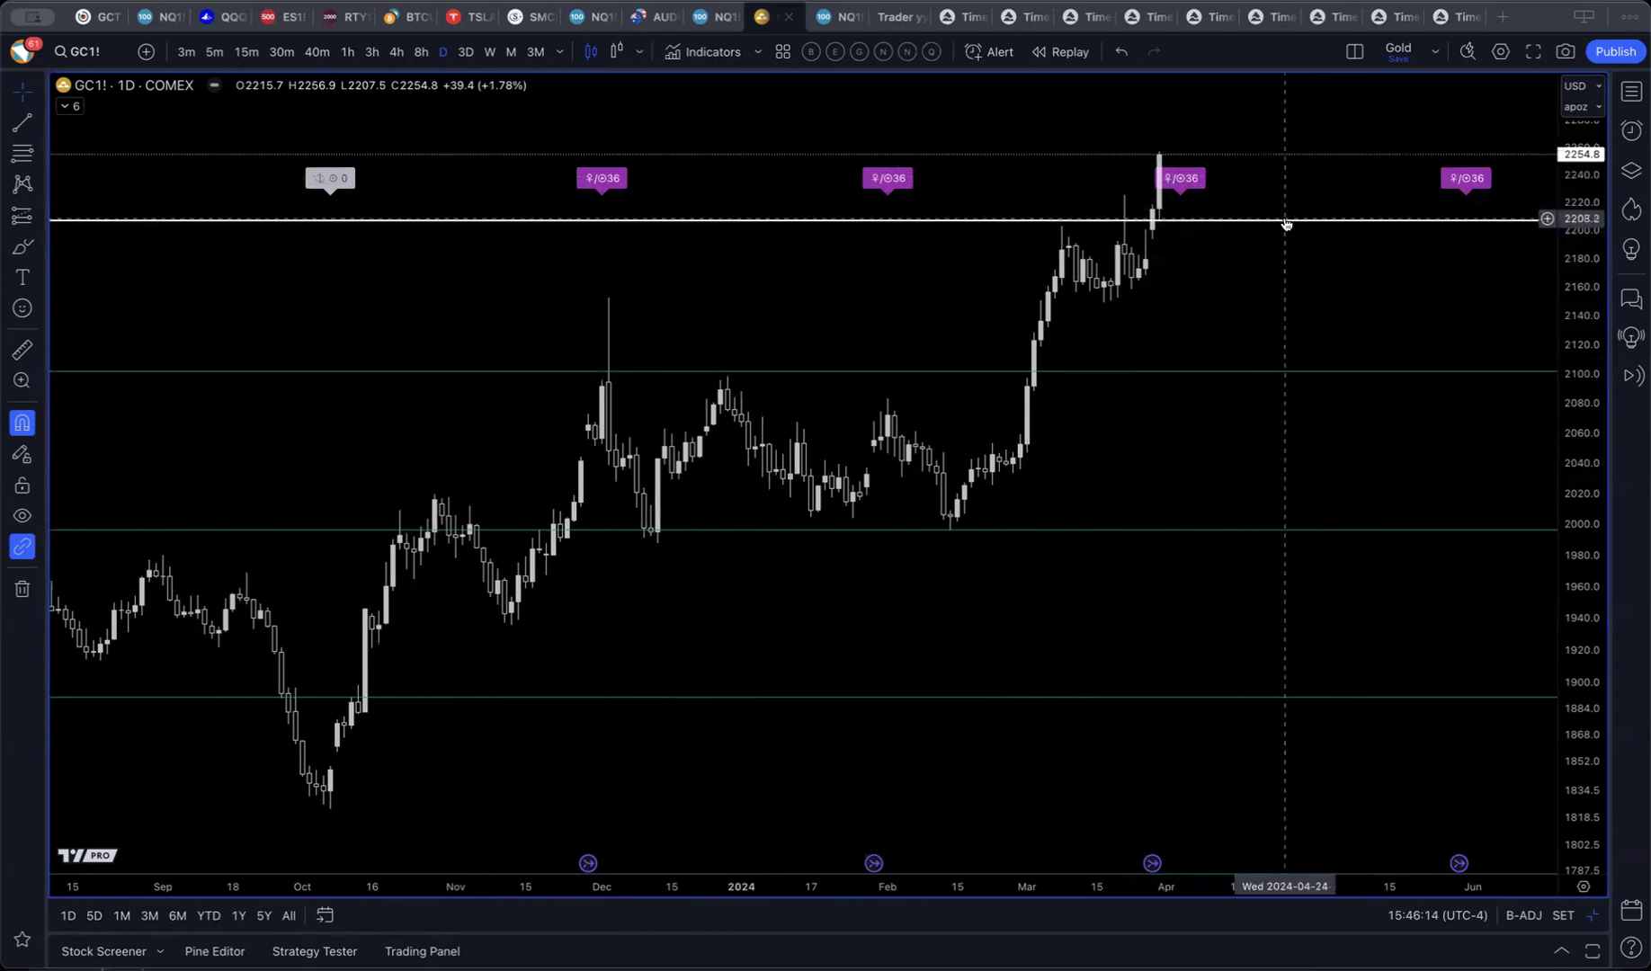
mouse_move(1468, 185)
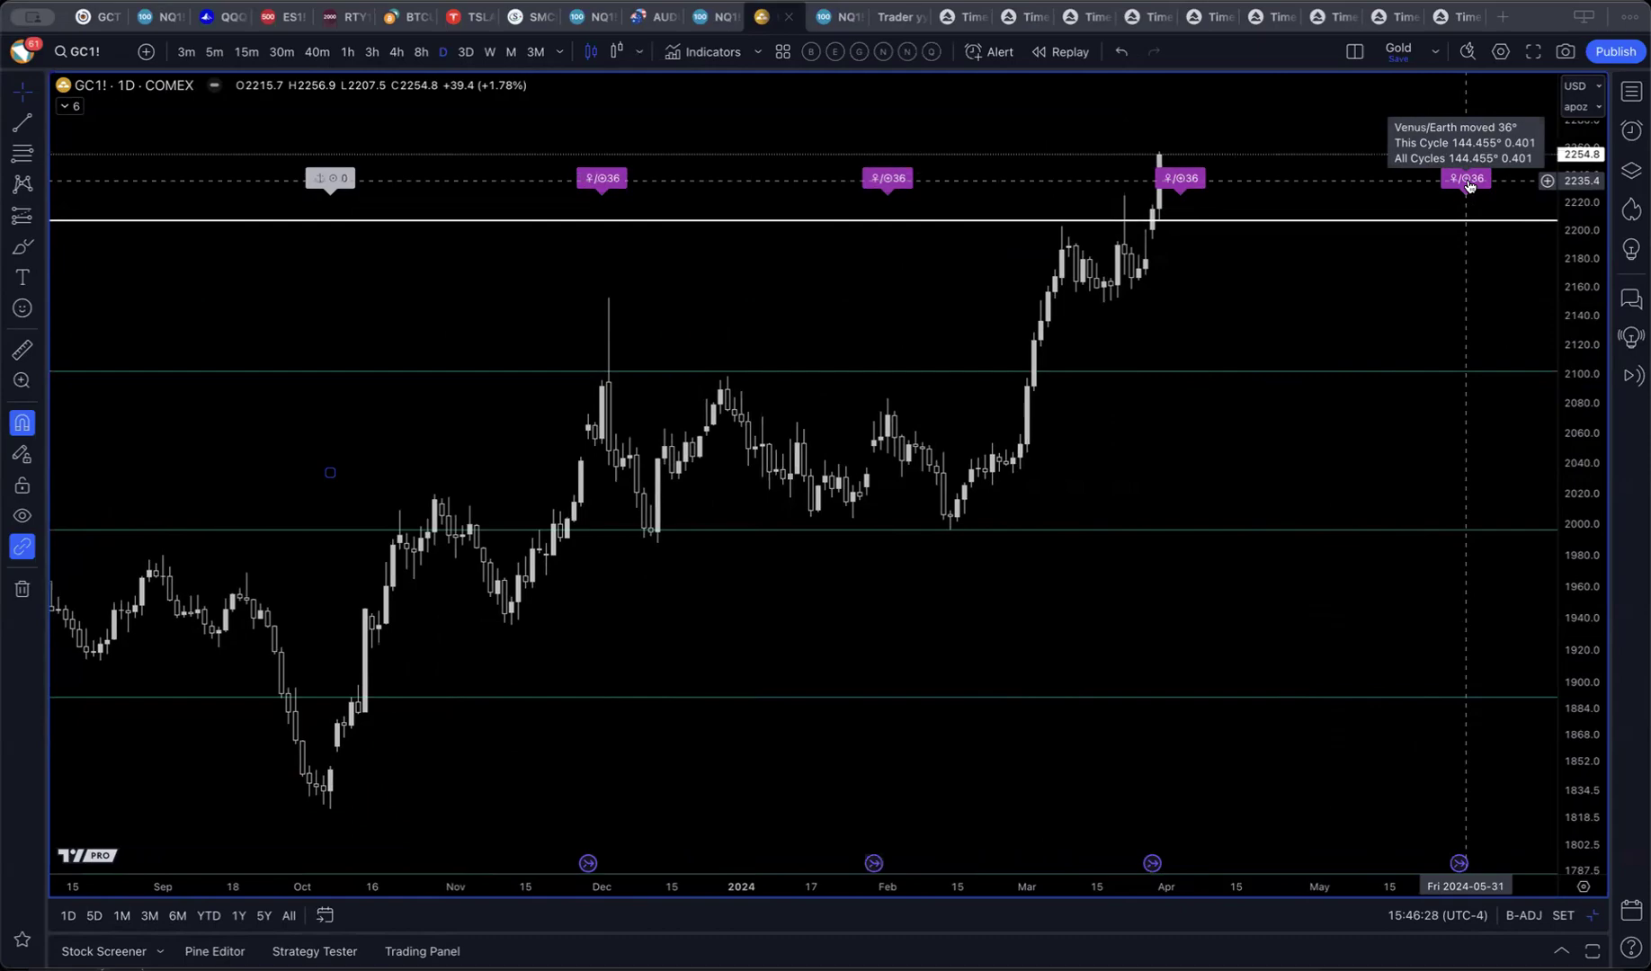
Step: Open the GLD probability chart on the Time Trades site
key("super+Tab")
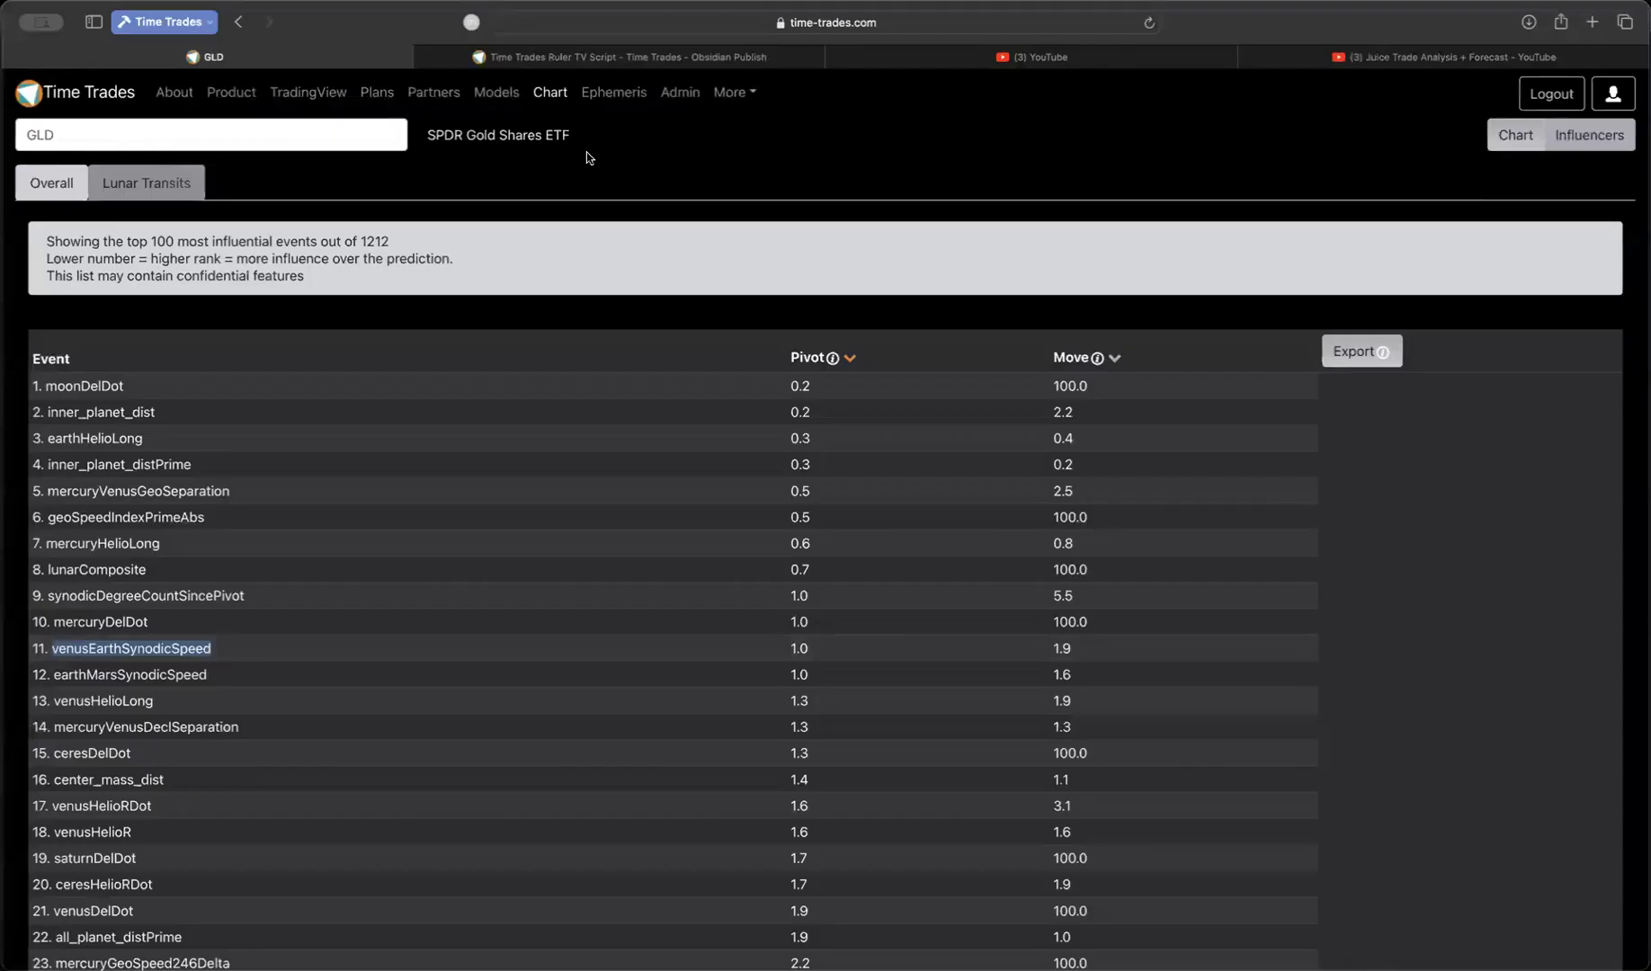
left_click(551, 93)
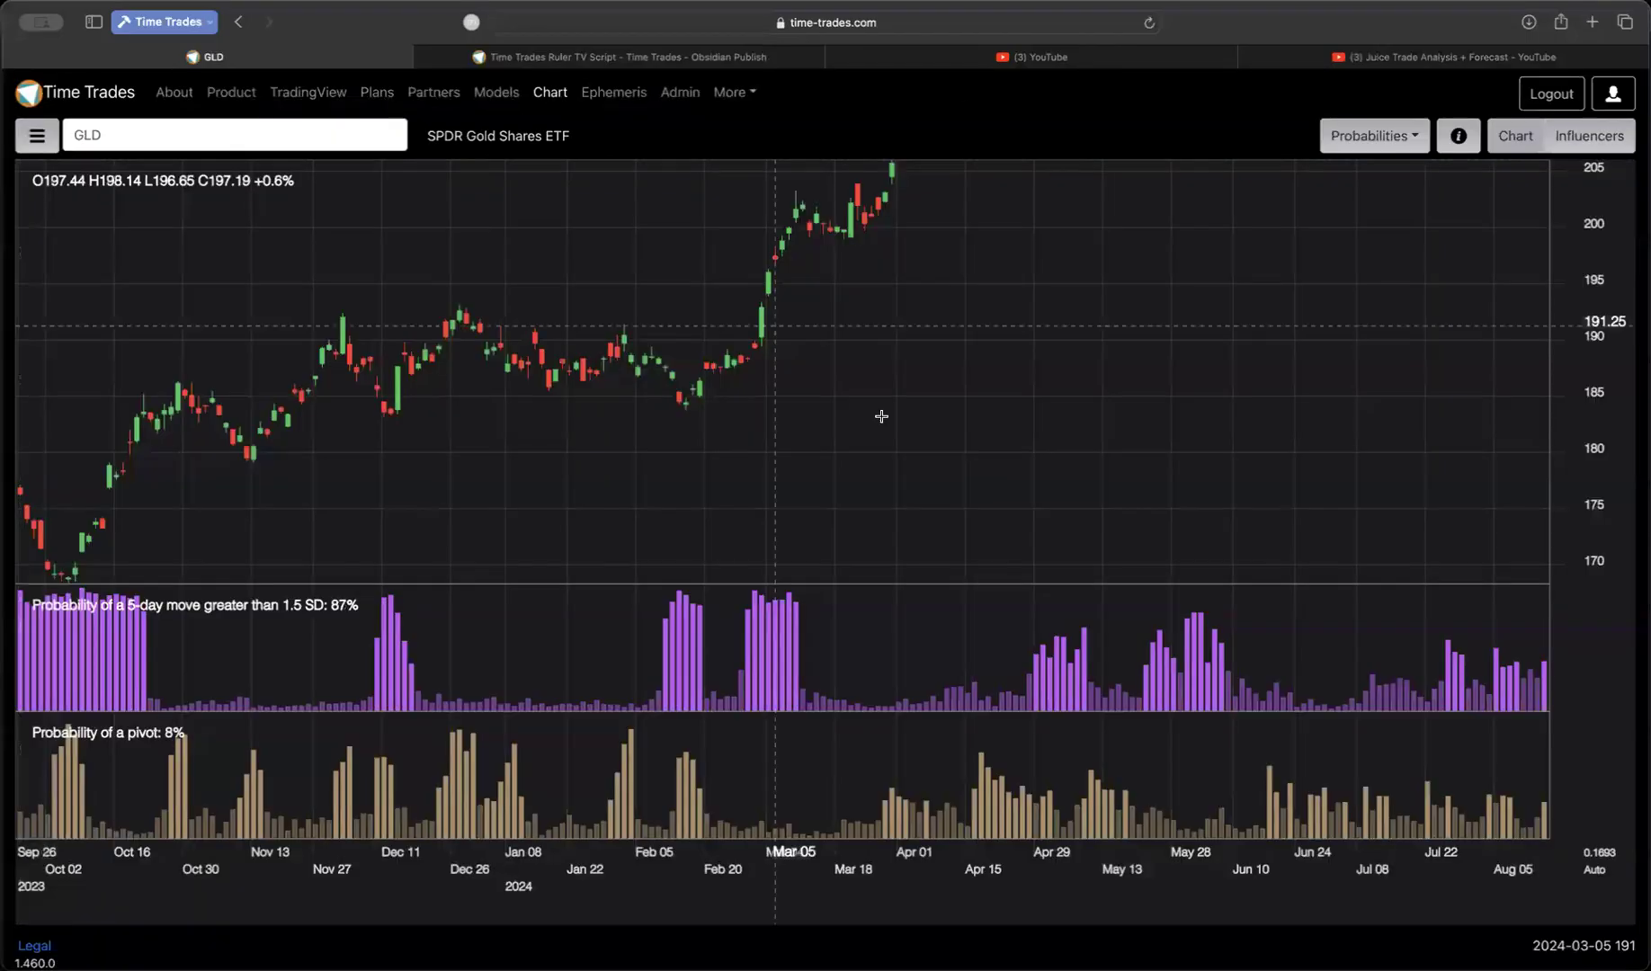